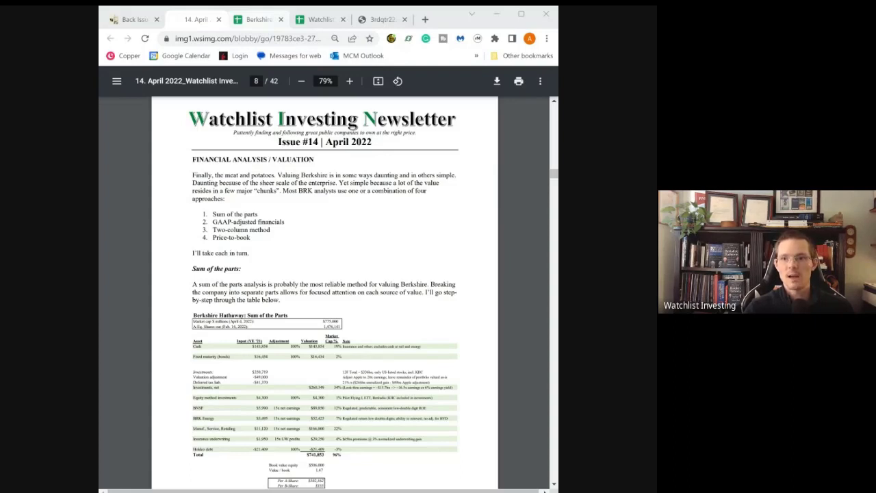
# Switch to the Berkshire valuation spreadsheet and inspect the Cash / Treasuries row for 2022-Q3 and 2022-Q2, ending on cell C5.
pyautogui.click(259, 19)
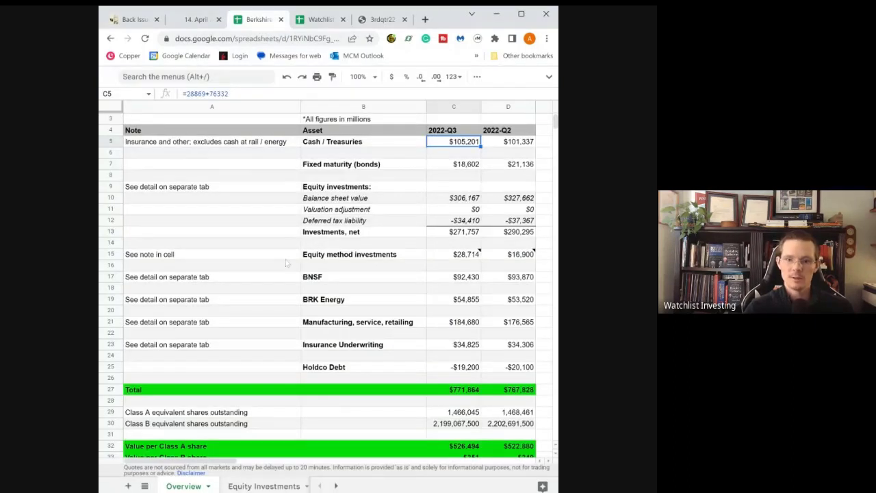
pyautogui.scroll(1, 281, 260)
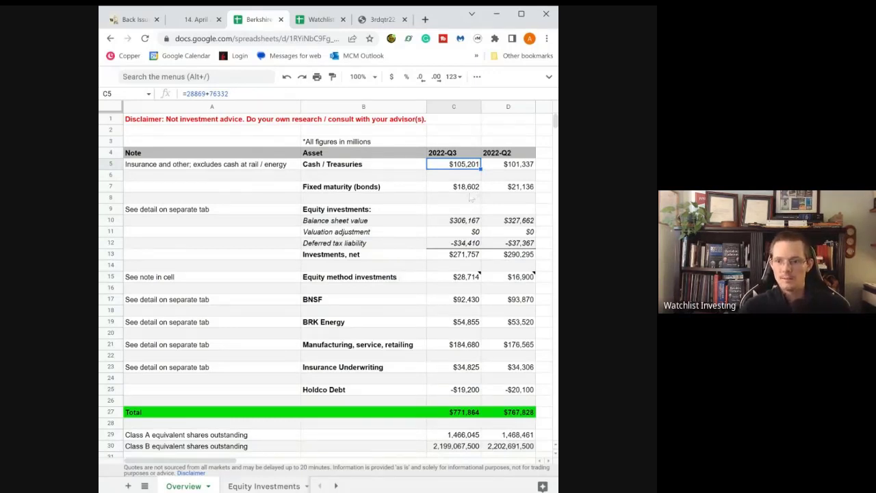
pyautogui.press('Right')
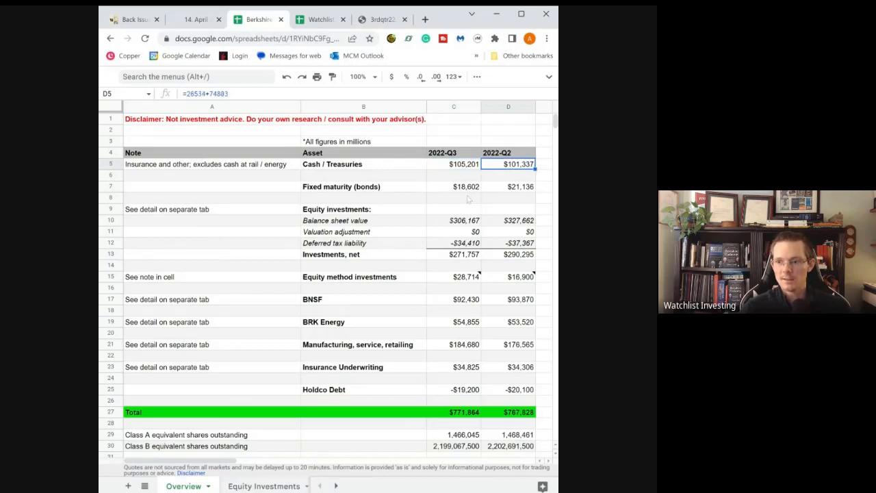
pyautogui.press('Left')
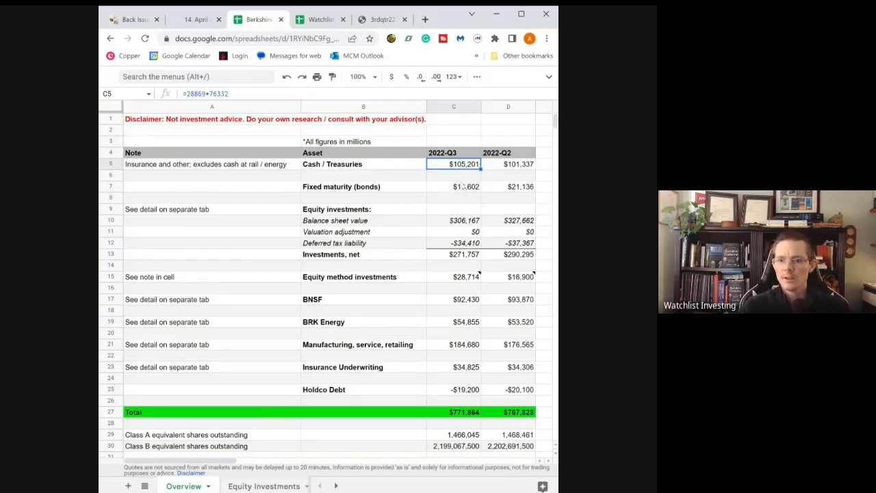
pyautogui.press('Left')
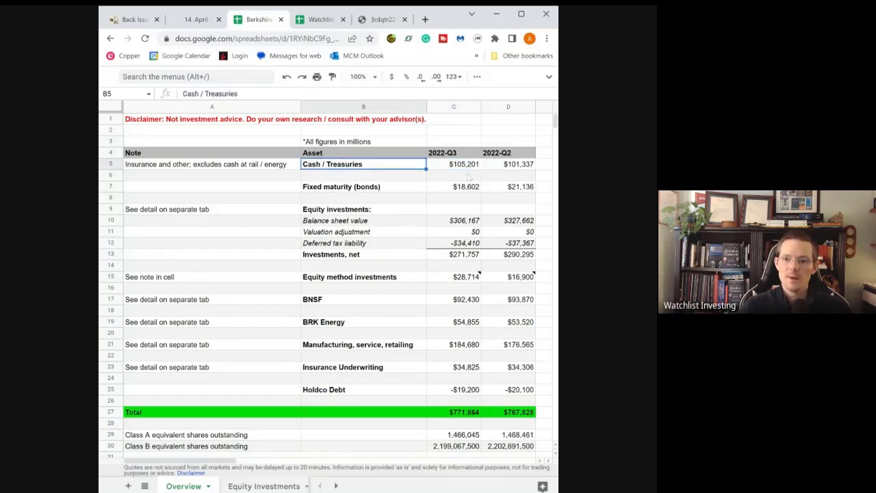
pyautogui.press('Right')
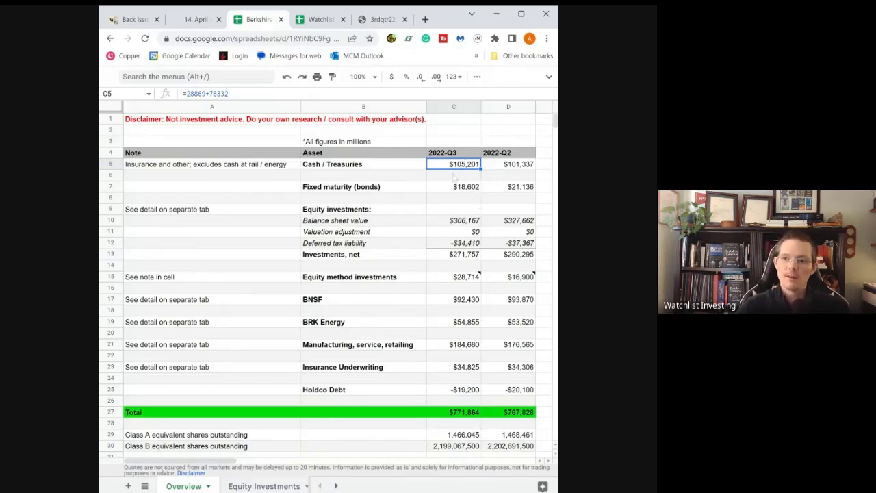
pyautogui.click(452, 173)
pyautogui.click(454, 166)
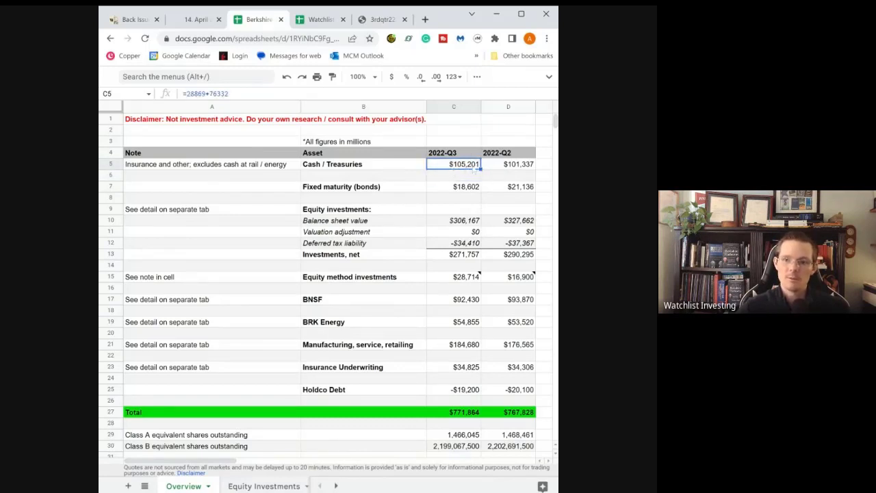
# Switch to the 3rdqtr22.pdf quarterly report and bring up the assets section of the Consolidated Balance Sheets on page 3.
pyautogui.click(382, 20)
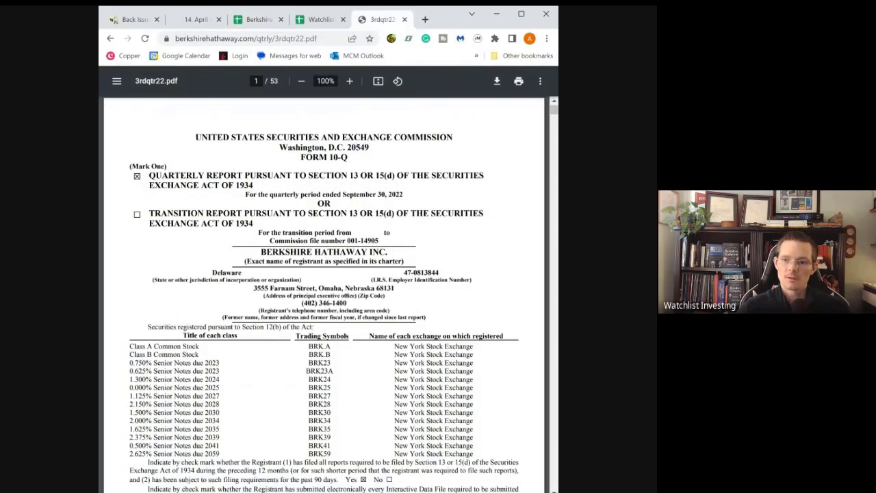
pyautogui.scroll(-3, 323, 287)
pyautogui.scroll(-10, 323, 287)
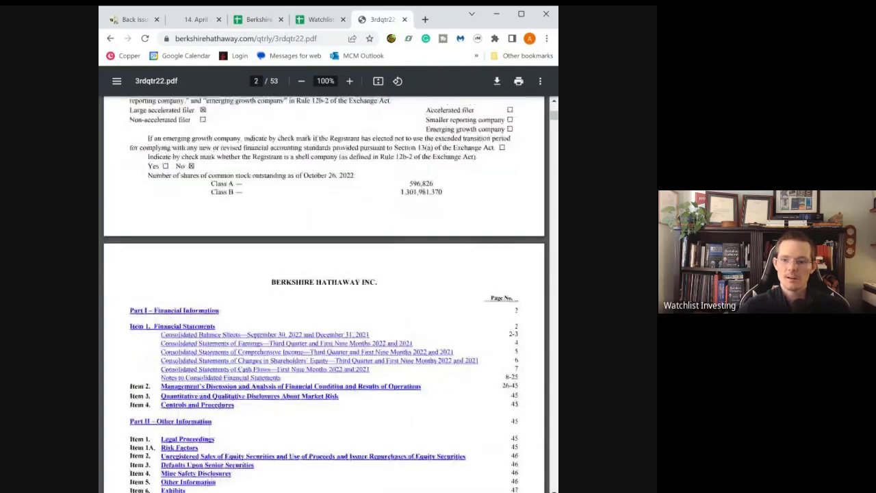
pyautogui.scroll(-4, 312, 286)
pyautogui.scroll(2, 312, 286)
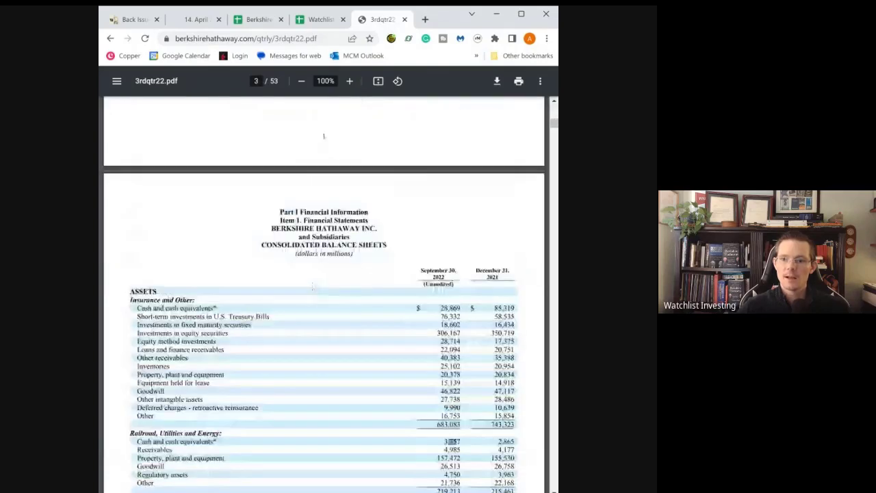
pyautogui.scroll(-2, 312, 286)
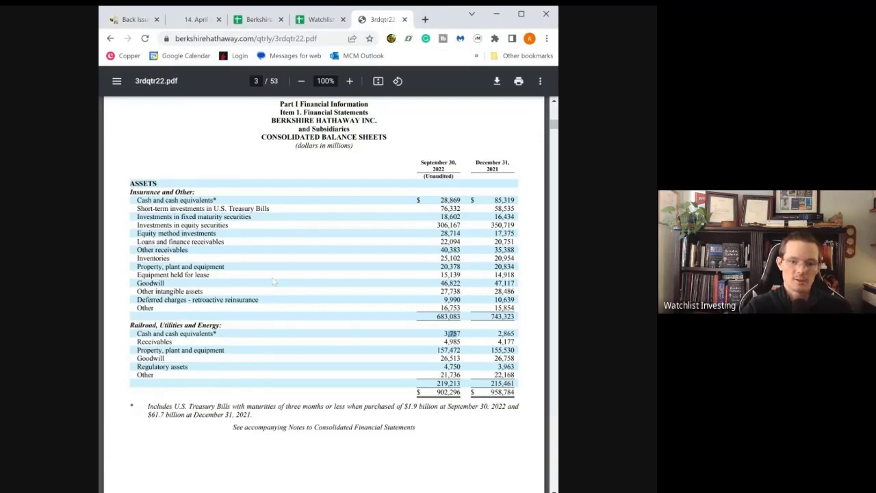
pyautogui.scroll(-1, 273, 281)
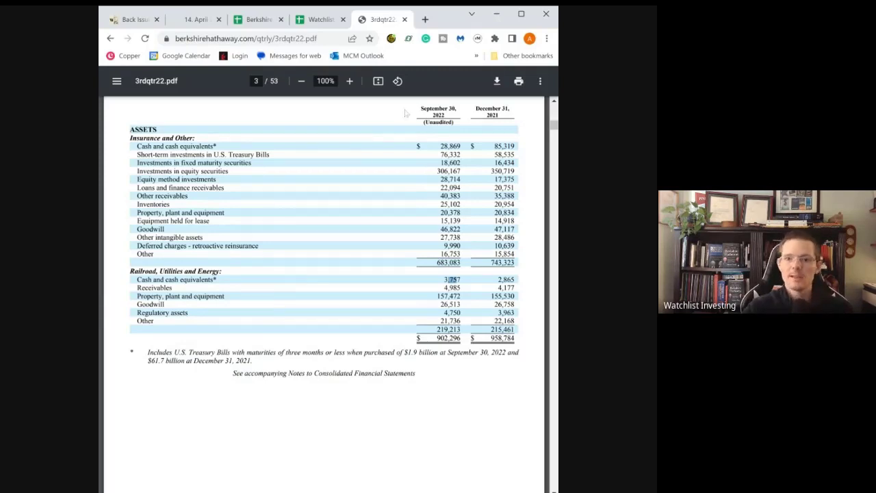
pyautogui.scroll(1, 375, 172)
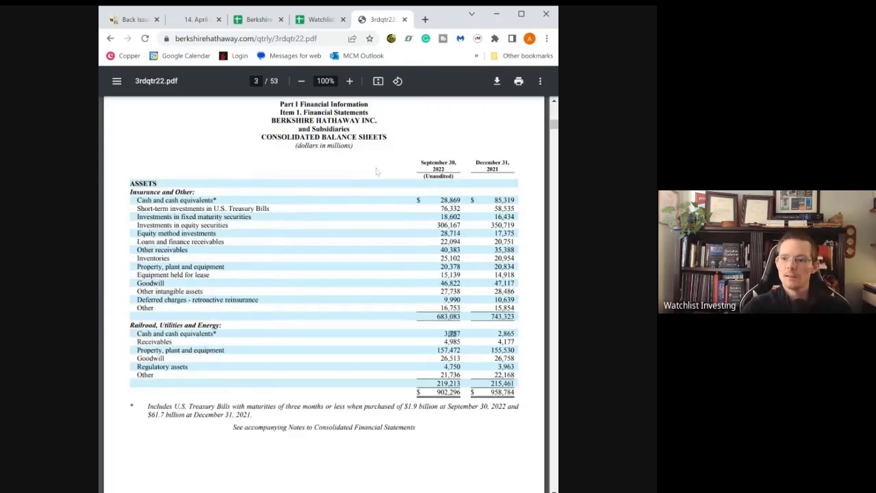
pyautogui.scroll(-1, 372, 165)
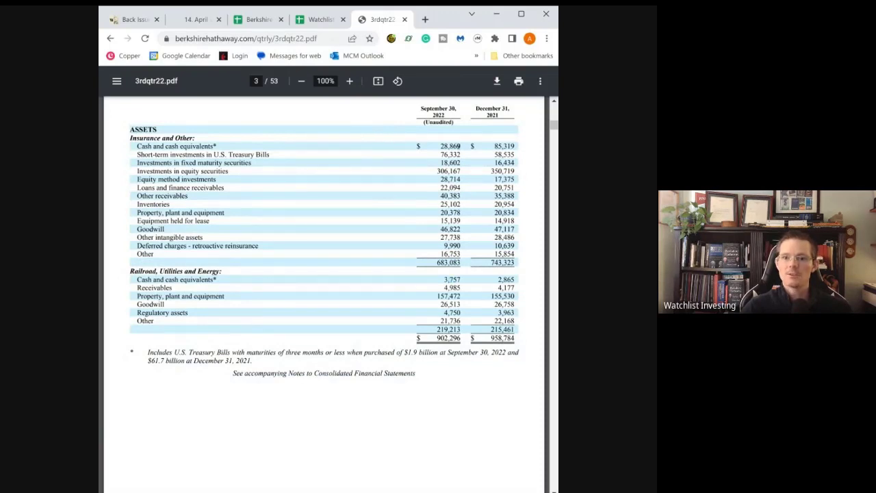
# Highlight the September 30, 2022 cash and short-term Treasury Bill lines under Insurance and Other on the balance sheet.
pyautogui.moveTo(459, 147); pyautogui.dragTo(137, 146)
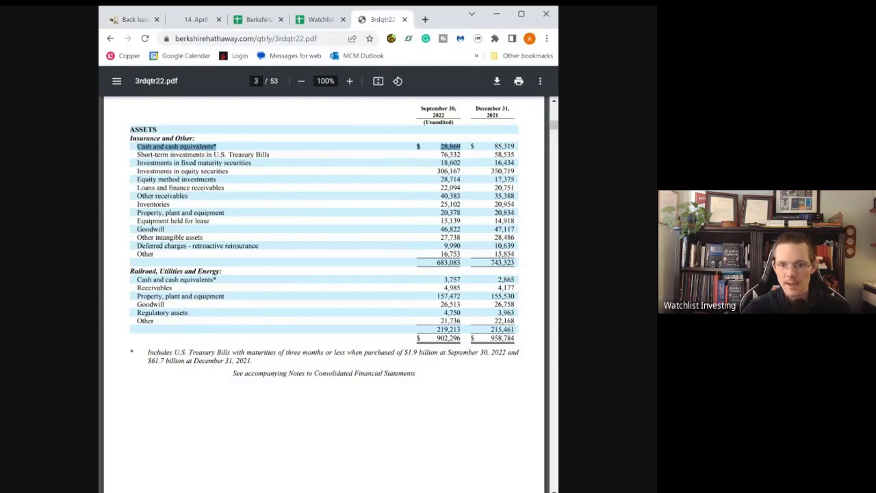
pyautogui.moveTo(137, 154); pyautogui.dragTo(460, 155)
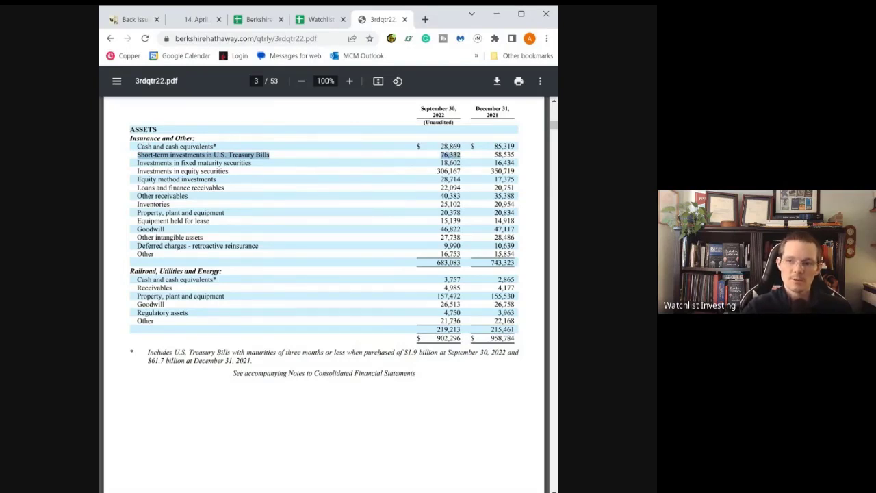
pyautogui.click(367, 134)
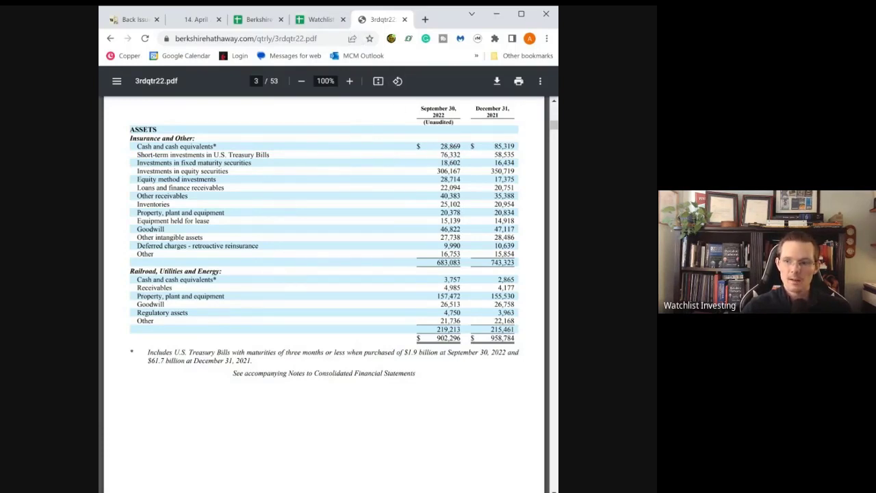
pyautogui.moveTo(460, 146); pyautogui.dragTo(439, 155)
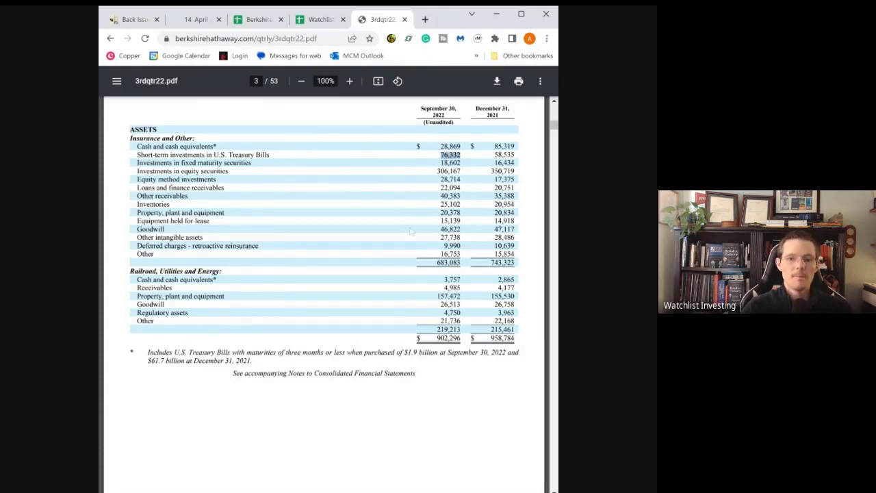
pyautogui.scroll(-1, 408, 230)
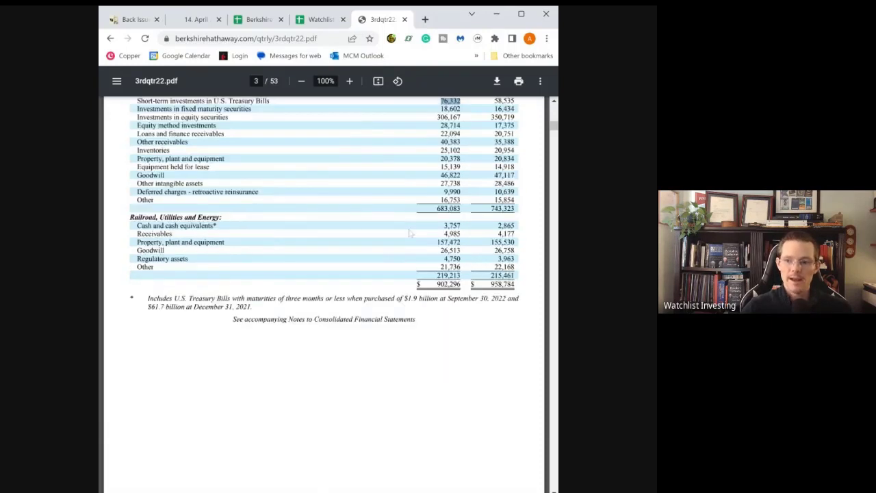
pyautogui.scroll(1, 323, 221)
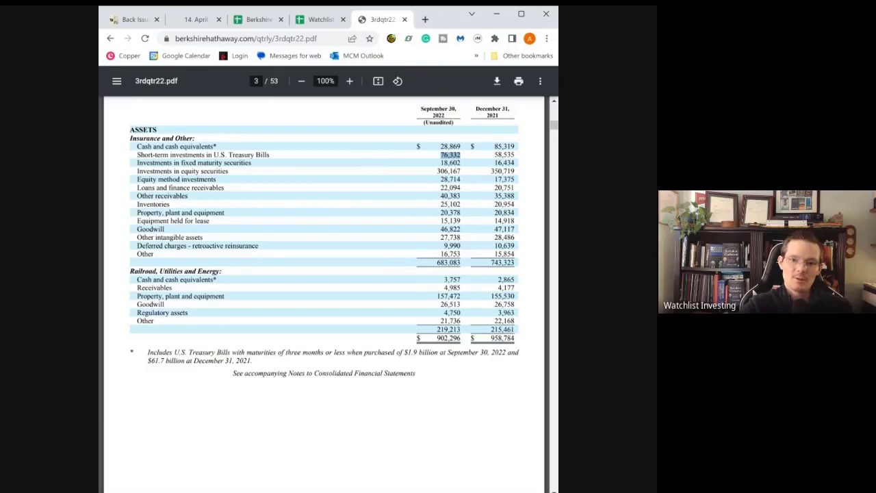
# Highlight the Insurance and Other and Railroad, Utilities and Energy headings and the latter's cash amounts for both dates, finally clearing the highlight.
pyautogui.moveTo(145, 137); pyautogui.dragTo(195, 139)
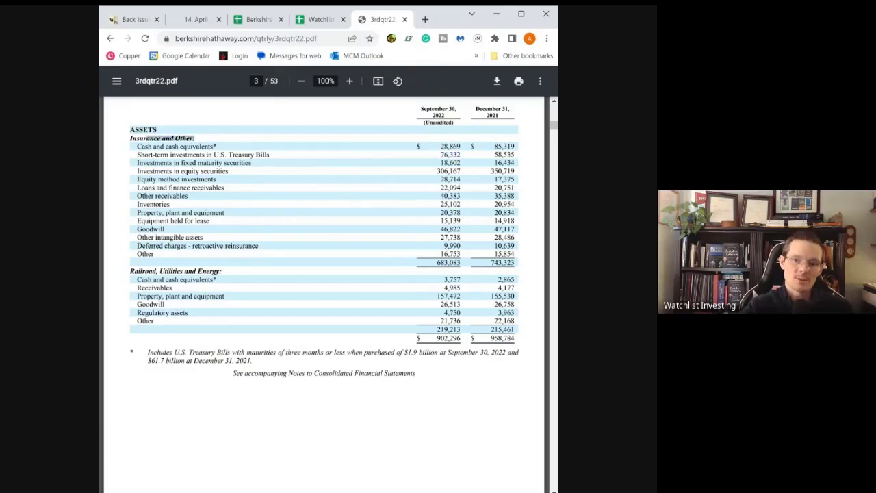
pyautogui.moveTo(138, 271); pyautogui.dragTo(222, 271)
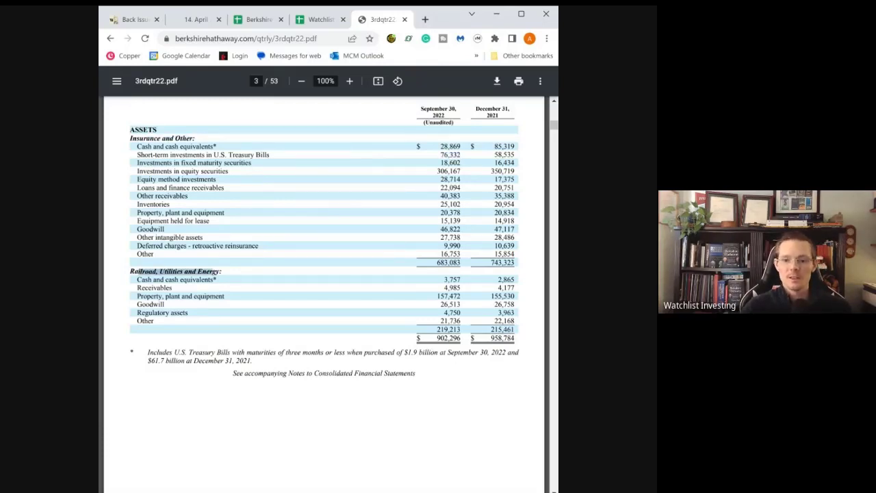
pyautogui.moveTo(461, 279); pyautogui.dragTo(444, 279)
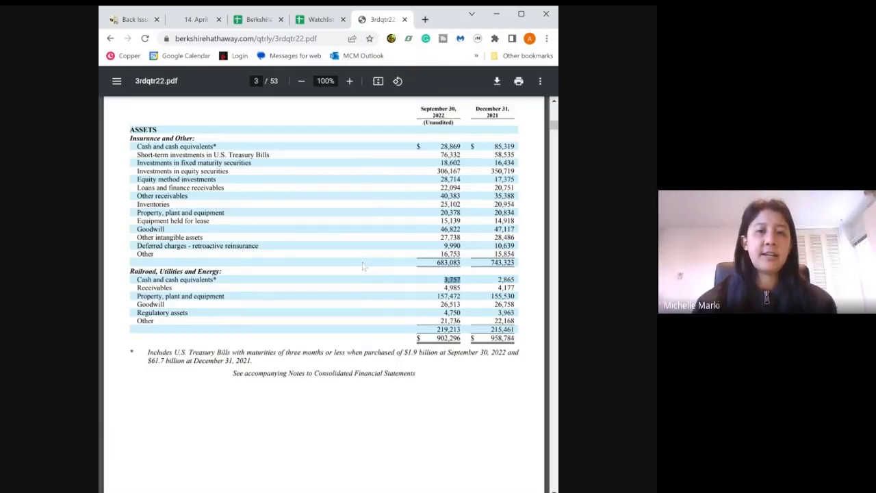
pyautogui.click(408, 281)
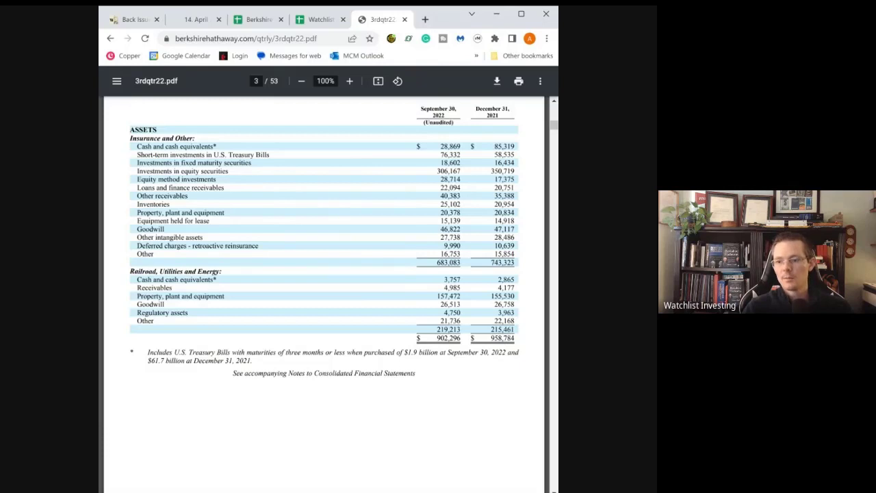
pyautogui.moveTo(461, 280); pyautogui.dragTo(443, 280)
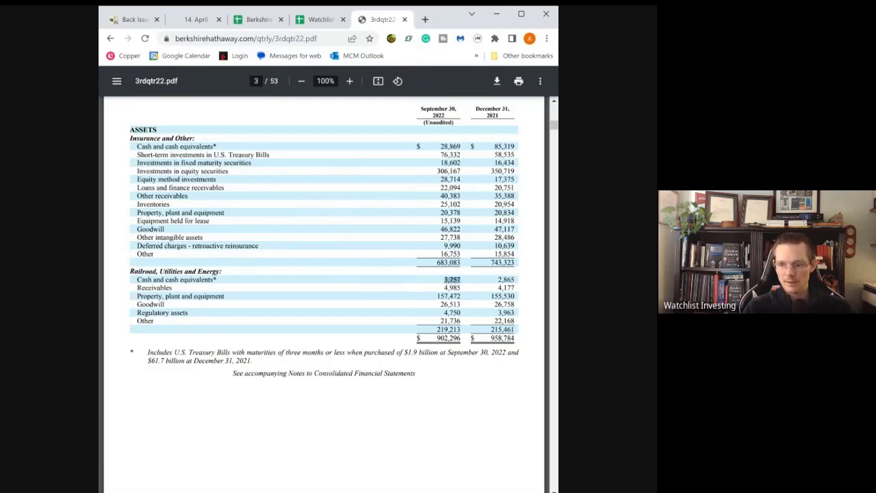
pyautogui.moveTo(515, 279); pyautogui.dragTo(498, 280)
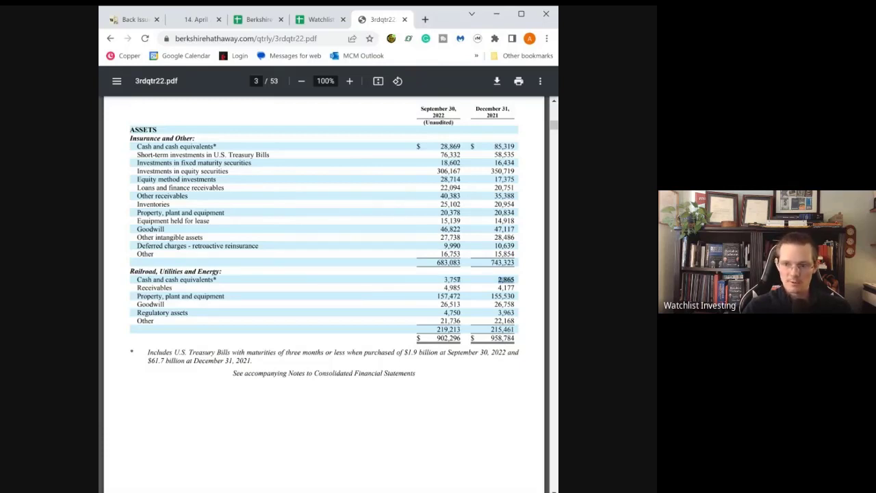
pyautogui.click(431, 284)
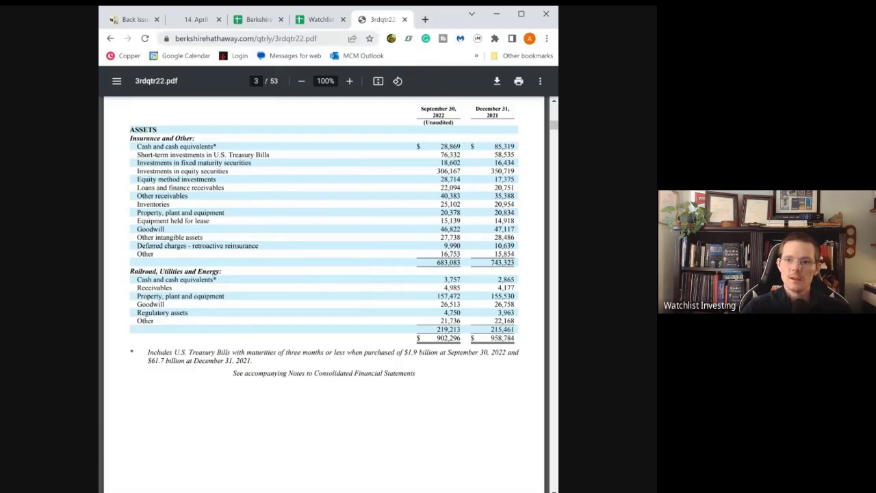
# Return to the valuation spreadsheet and select the 2022-Q3 Fixed maturity (bonds) value in cell C7.
pyautogui.click(254, 20)
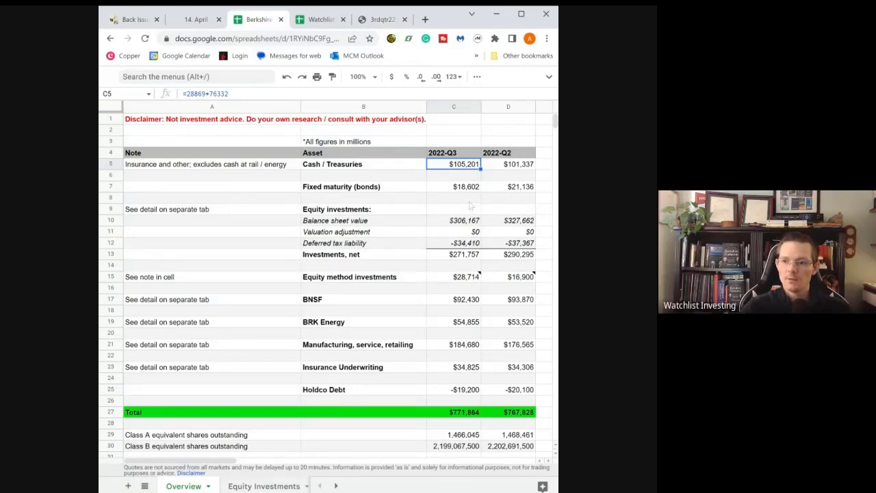
pyautogui.press('Down')
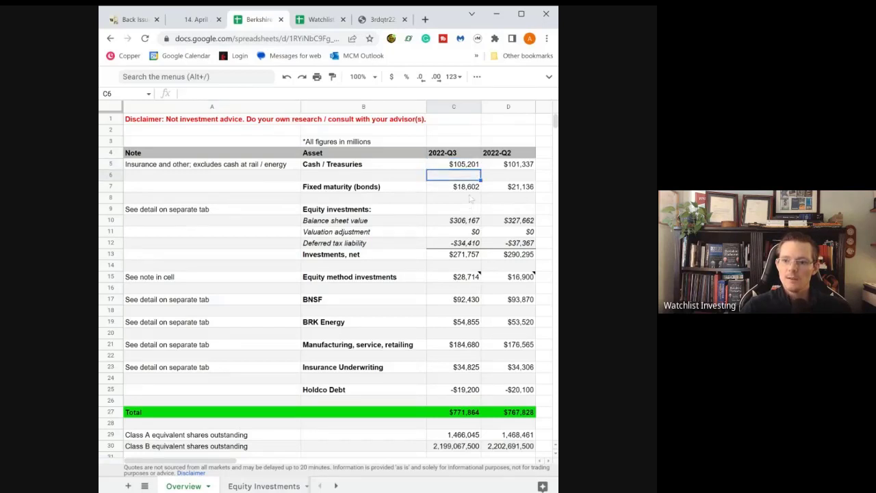
pyautogui.press('Down')
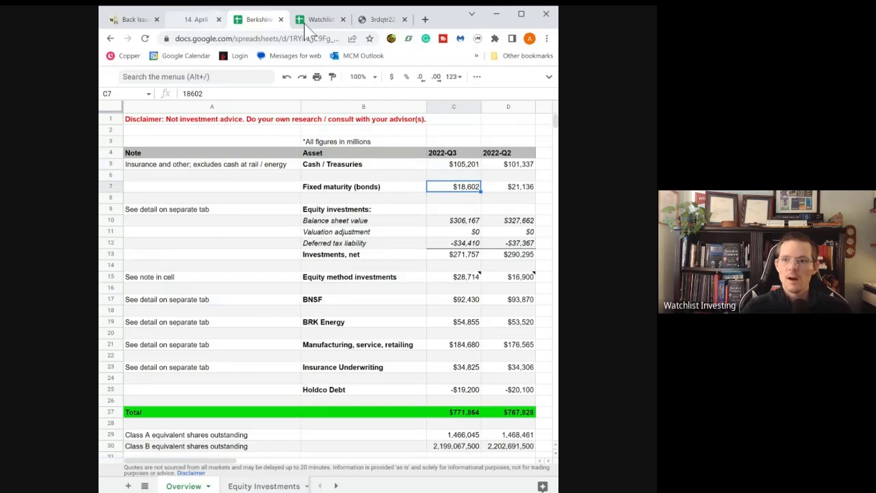
# Locate the September 30, 2022 amount for investments in fixed maturity securities in the quarterly report's balance sheet.
pyautogui.click(382, 20)
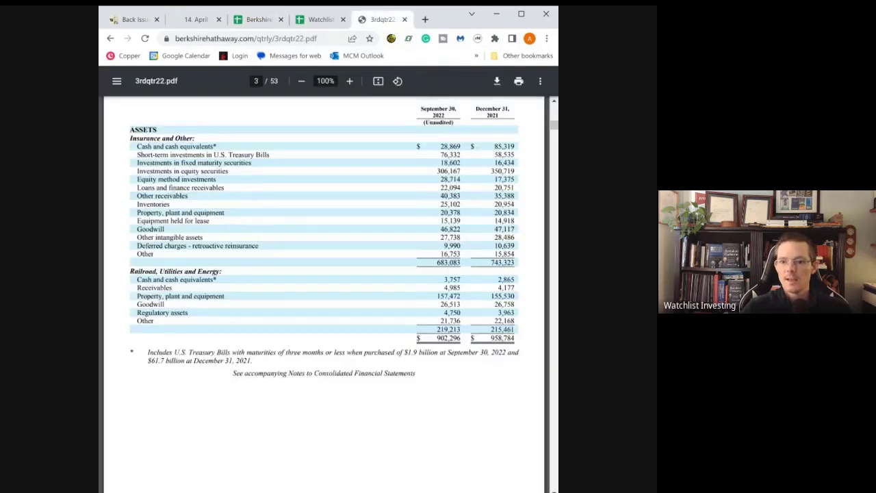
pyautogui.moveTo(494, 163); pyautogui.dragTo(230, 171)
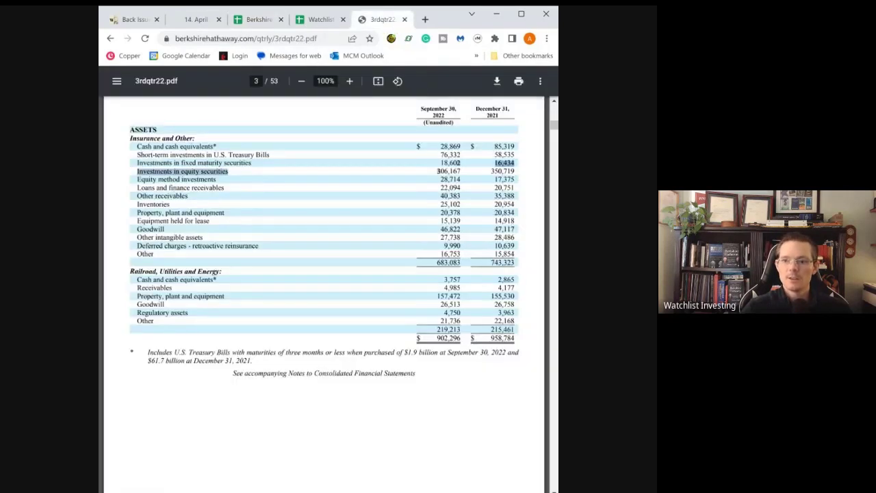
pyautogui.moveTo(440, 163); pyautogui.dragTo(461, 163)
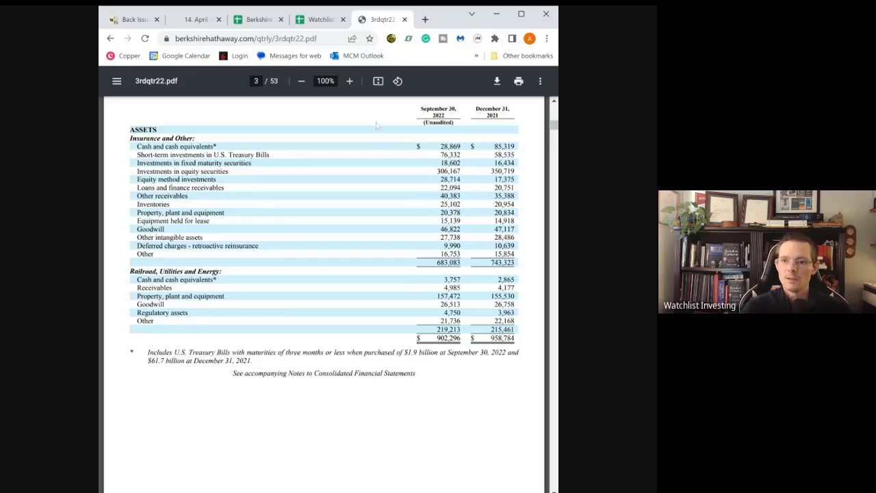
# Return to the valuation spreadsheet and select the 2022-Q3 balance sheet value of equity investments in cell C10.
pyautogui.click(256, 20)
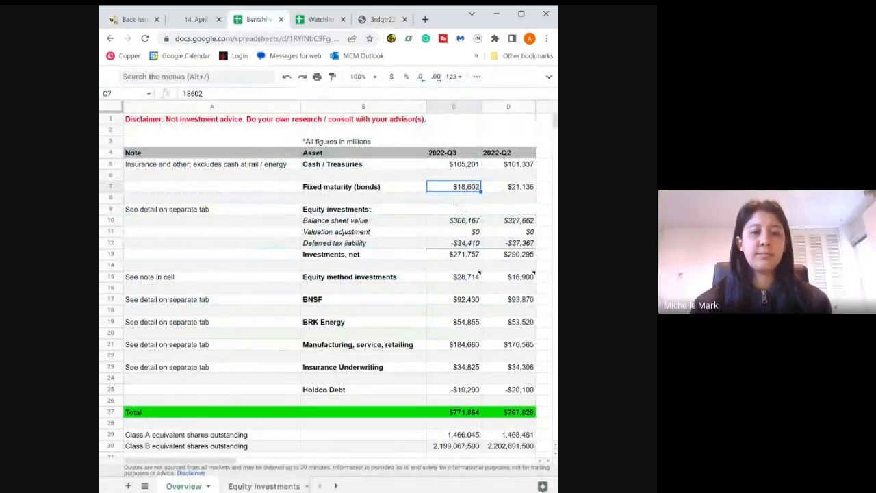
pyautogui.scroll(-2, 455, 200)
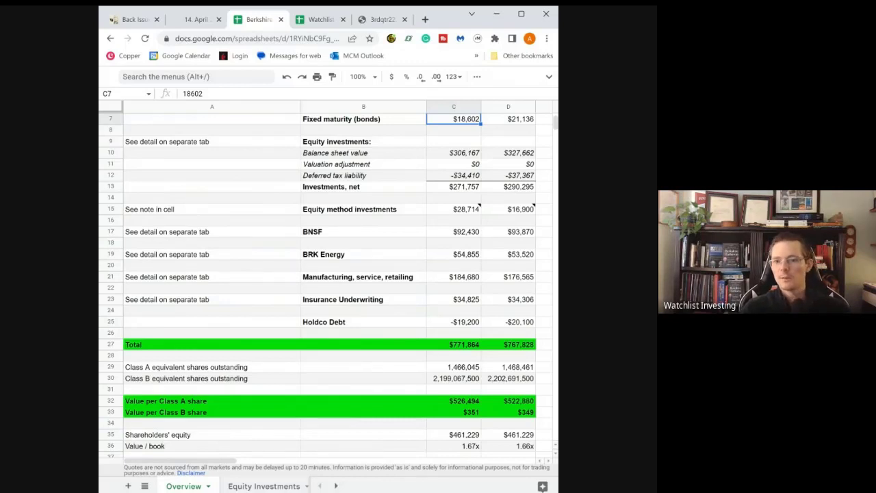
pyautogui.moveTo(446, 217)
pyautogui.press('Down')
pyautogui.press('Down')
pyautogui.press('Down')
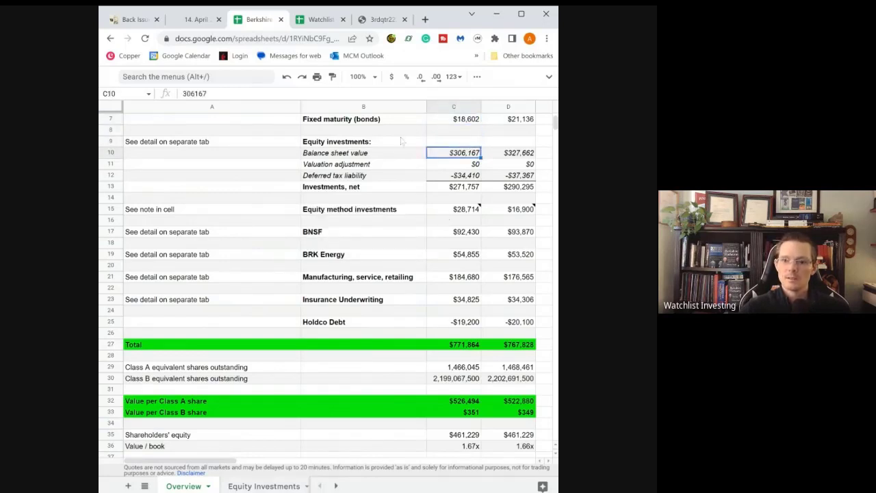
# Highlight the September 30, 2022 investments in equity securities line in the quarterly report and return to the Berkshire valuation spreadsheet.
pyautogui.click(377, 22)
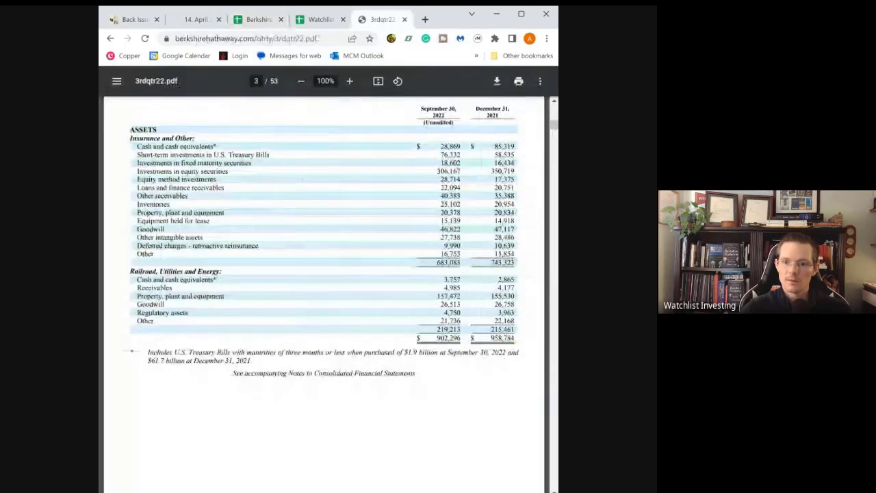
pyautogui.moveTo(460, 171); pyautogui.dragTo(137, 171)
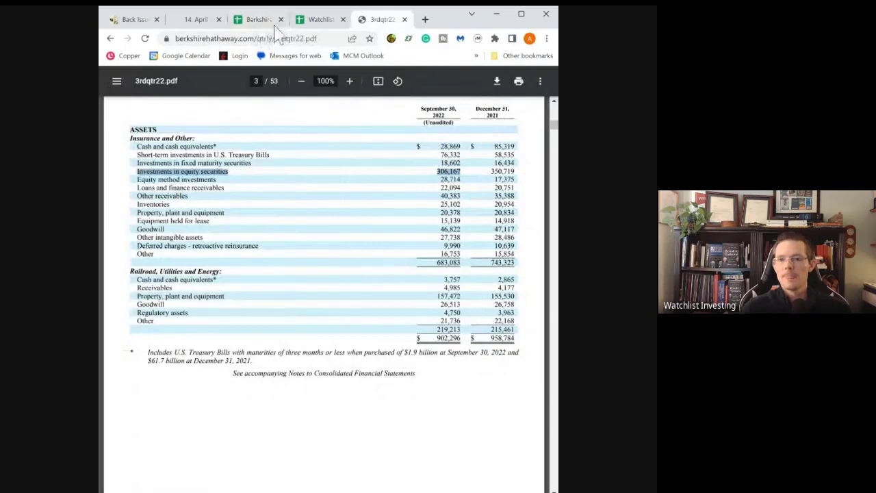
pyautogui.click(311, 20)
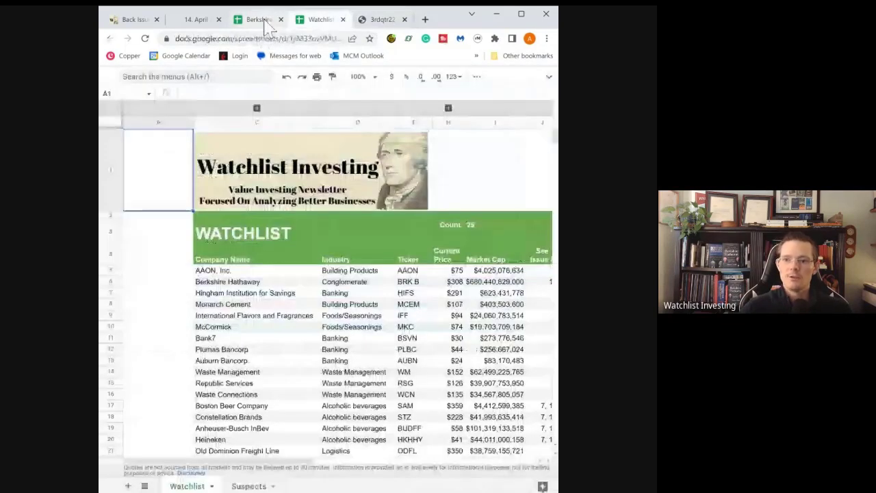
pyautogui.click(260, 19)
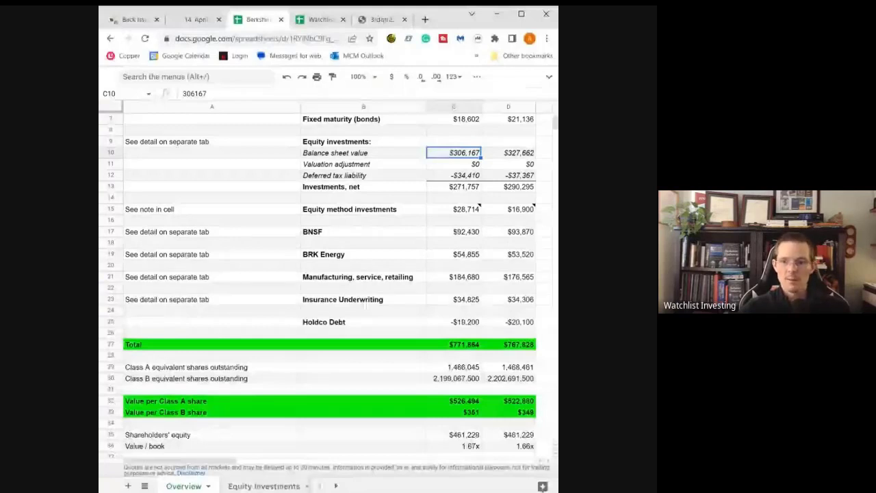
# Open the Equity Investments sheet and go from the 2022-Q3 equity investments value in C4 to Apple's TTM net income in C8.
pyautogui.hotkey('ctrl', 'pagedown')
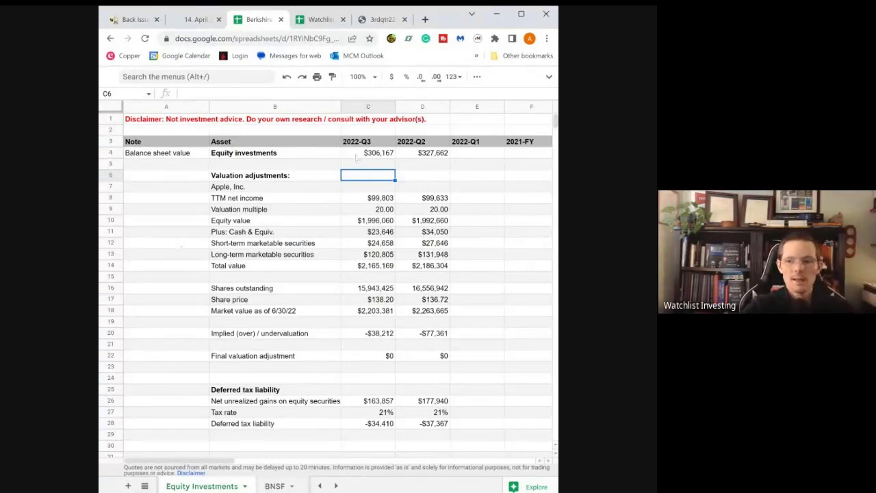
pyautogui.click(357, 156)
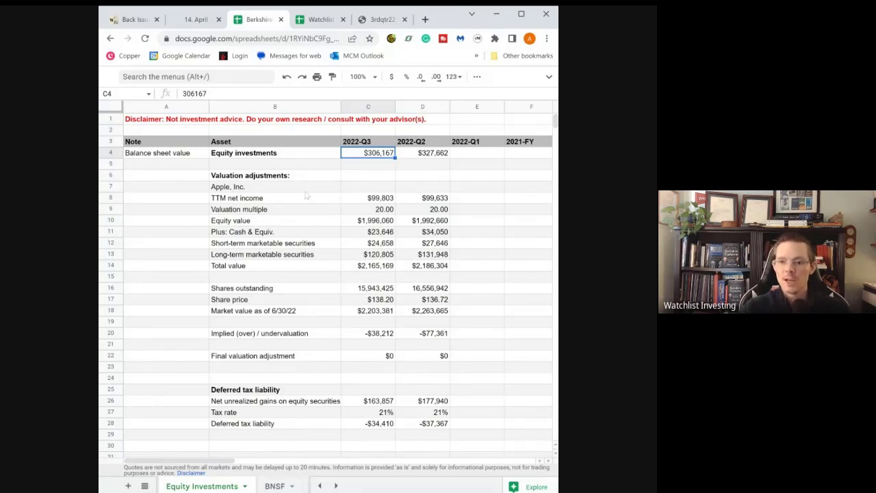
pyautogui.press('Down')
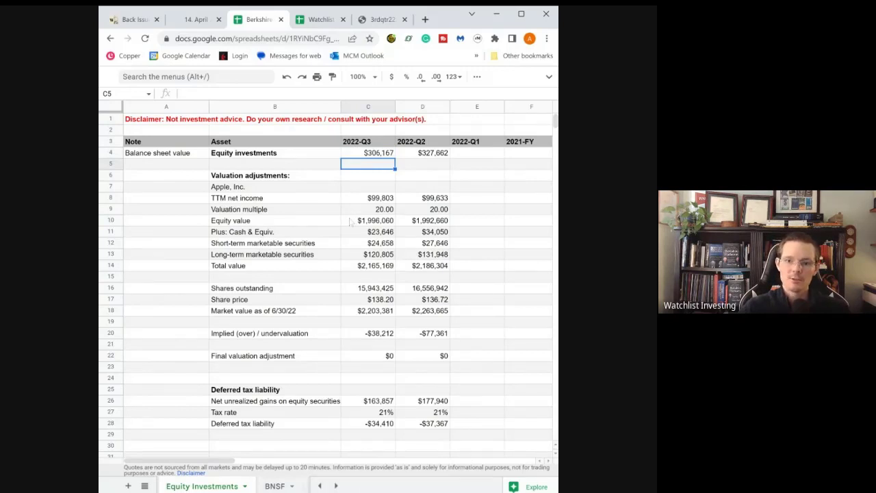
pyautogui.press('Down')
pyautogui.press('Down')
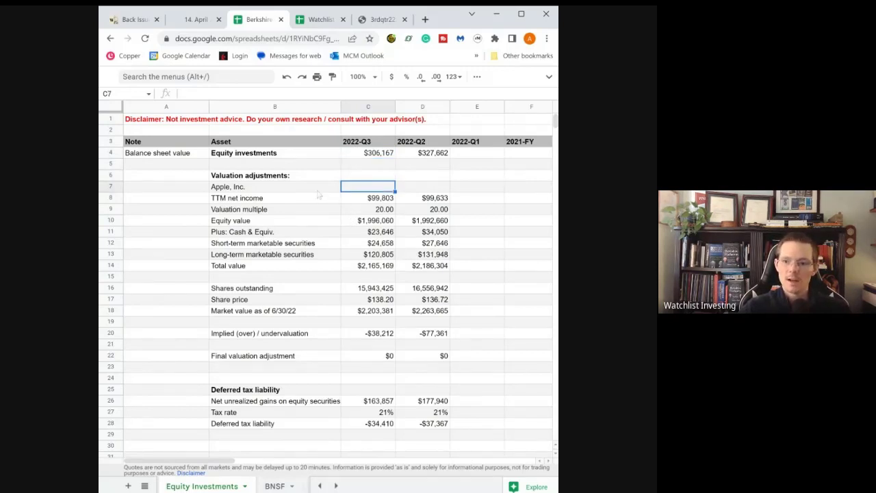
pyautogui.press('Down')
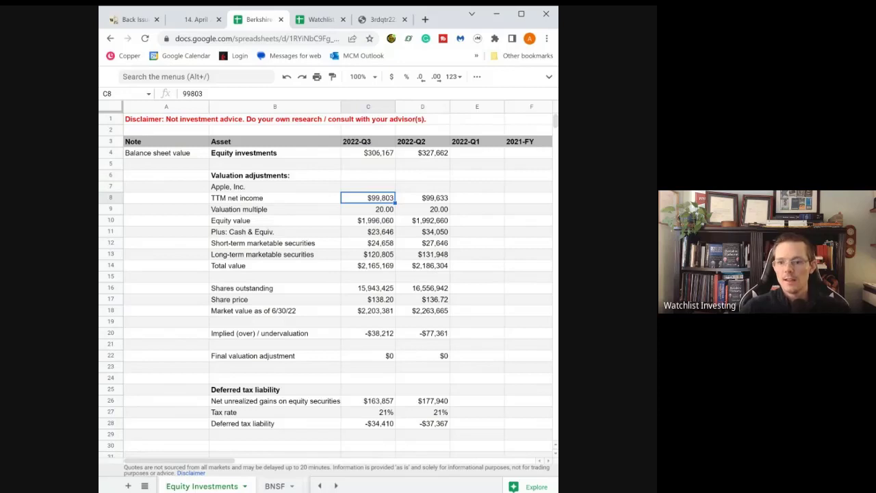
# Walk through Apple's 2022-Q3 valuation multiple, equity value, cash and marketable securities down to the total value in C14.
pyautogui.press('Down')
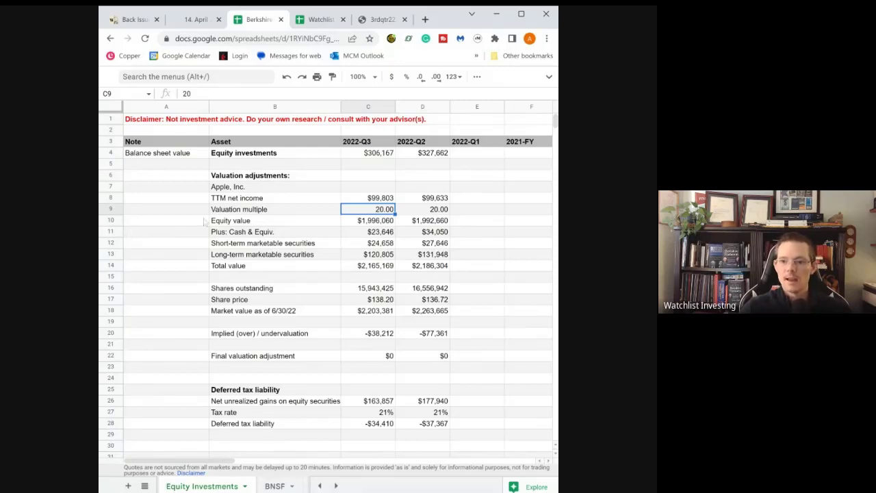
pyautogui.press('Down')
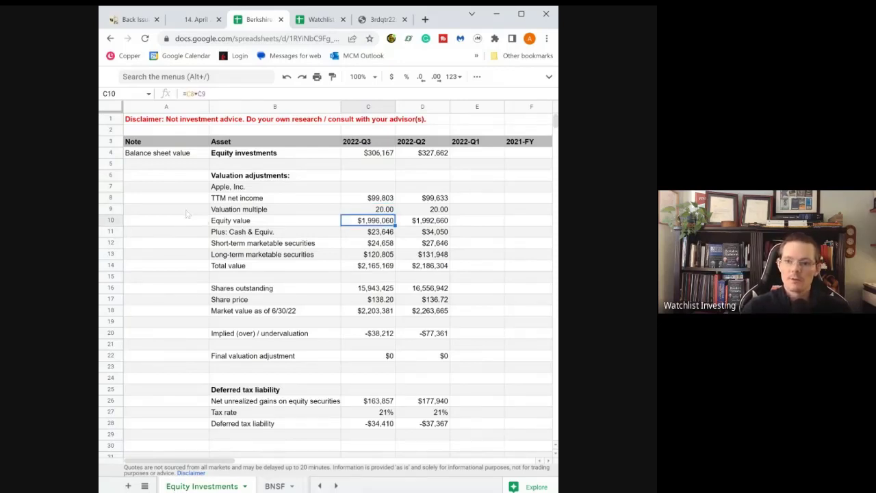
pyautogui.press('Down')
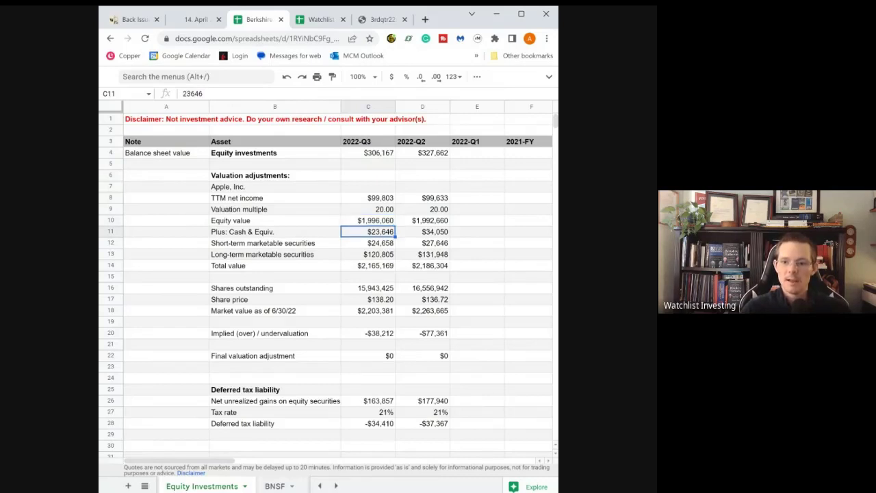
pyautogui.press('Down')
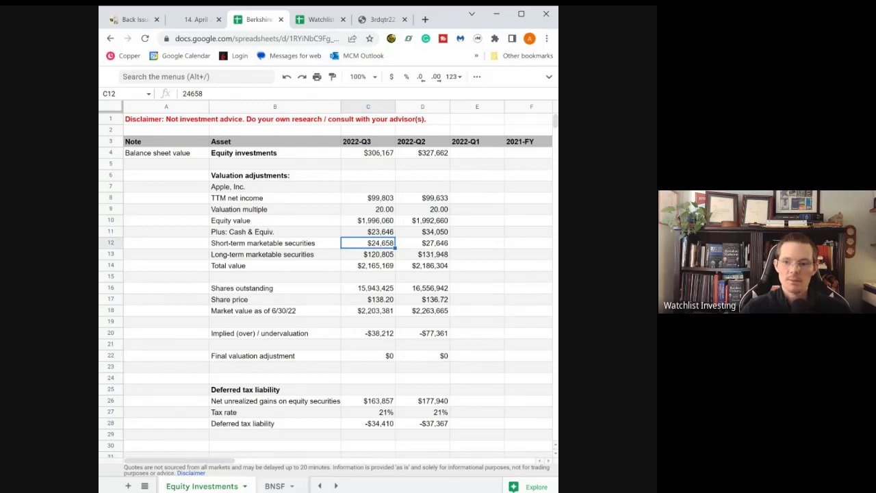
pyautogui.press('Down')
pyautogui.press('Down')
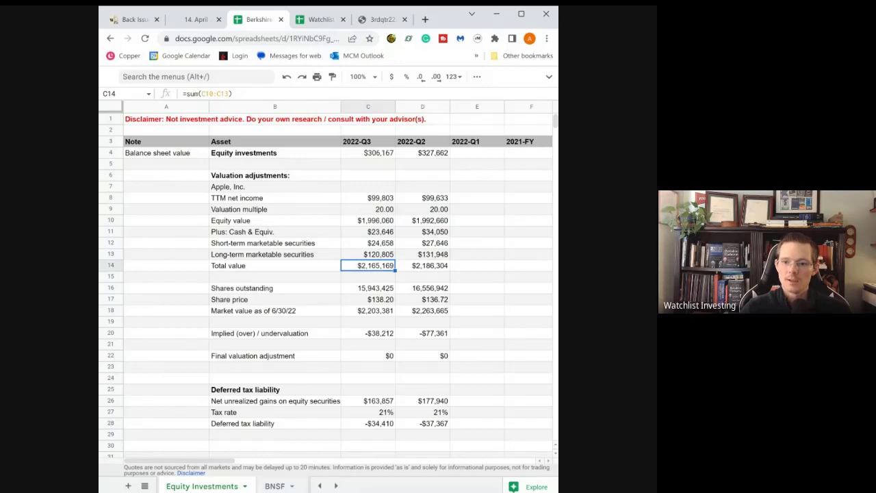
# Move past Apple's shares outstanding and share price to inspect the 2022-Q3 market value formula in C18.
pyautogui.press('Down')
pyautogui.press('Down')
pyautogui.press('Down')
pyautogui.press('Down')
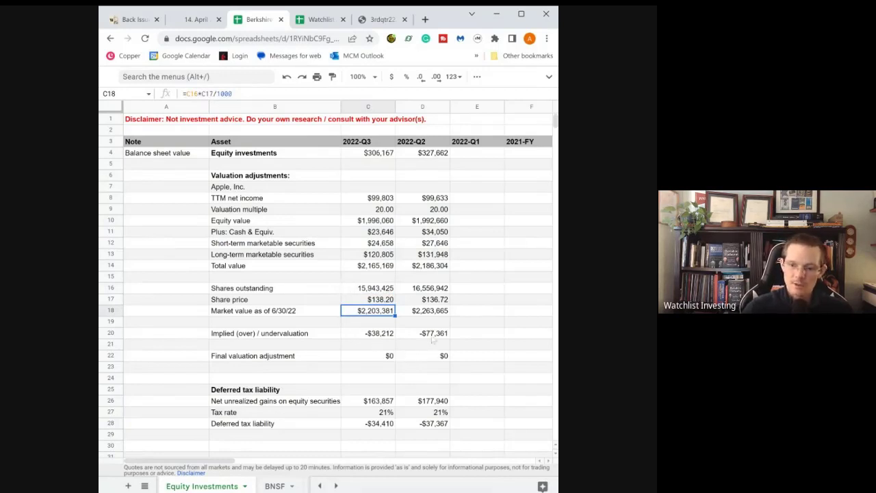
# Highlight the Implied (over) / undervaluation row across both quarters, ending on the 2022-Q3 formula in C20.
pyautogui.click(397, 335)
pyautogui.keyDown('shift'); pyautogui.click(283, 335); pyautogui.keyUp('shift')
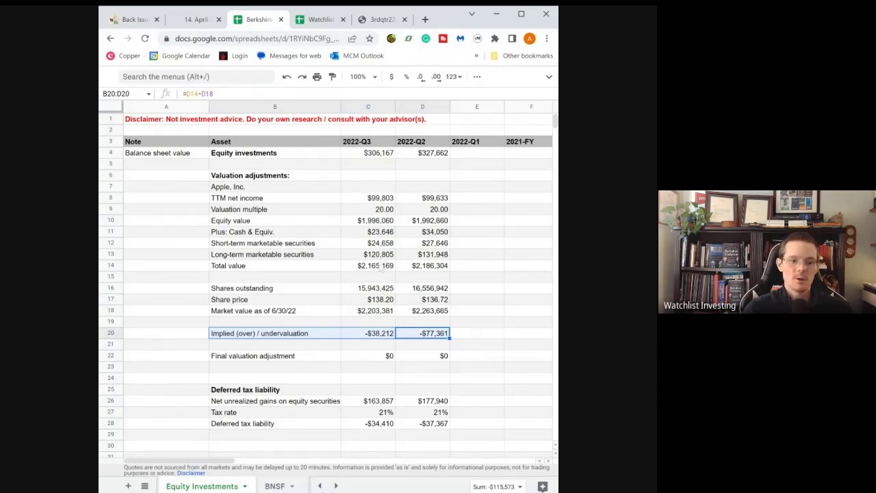
pyautogui.click(370, 337)
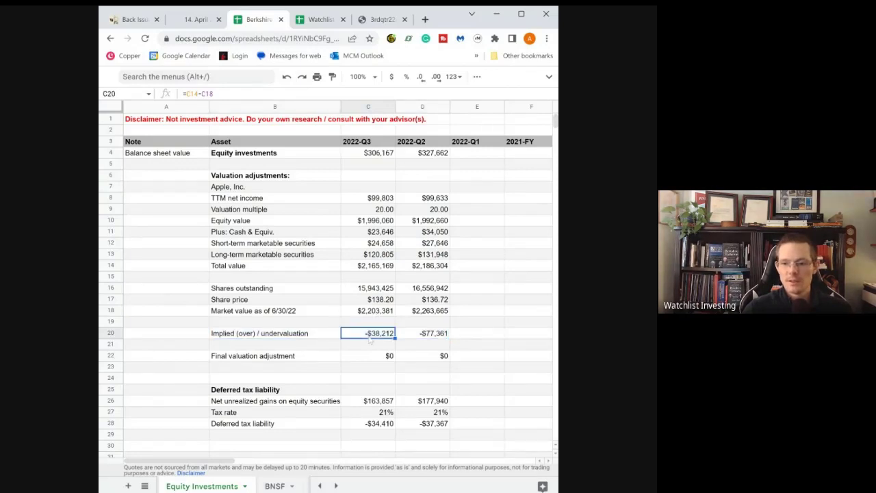
pyautogui.moveTo(370, 336); pyautogui.dragTo(424, 335)
pyautogui.click(369, 336)
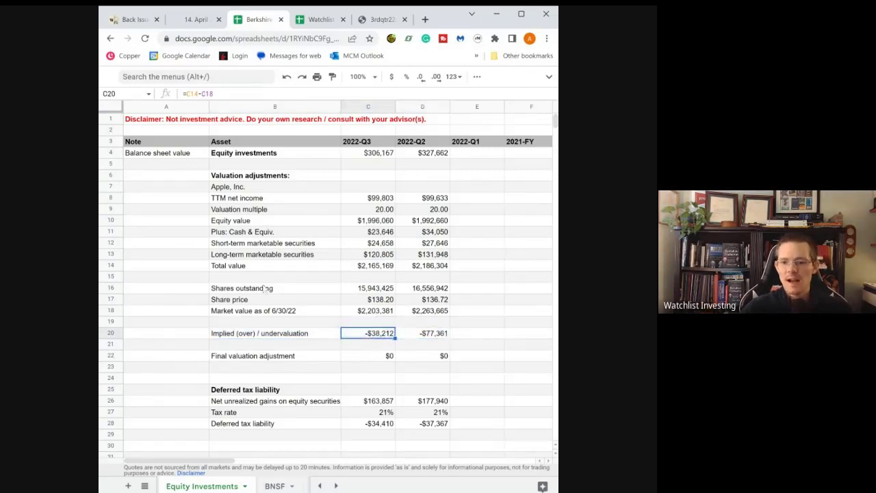
# Examine the 2022-Q3 final valuation adjustment against Apple's implied (over) / undervaluation and market value, ending on blank cell C21.
pyautogui.press('Down')
pyautogui.press('Down')
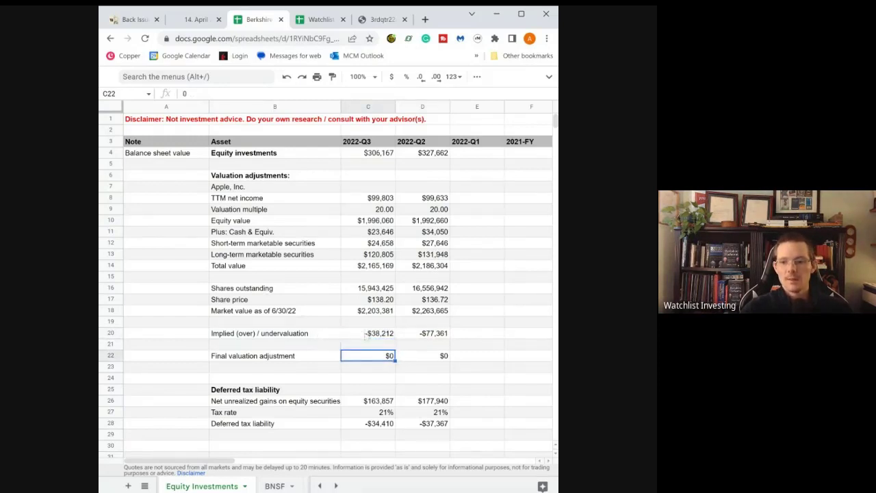
pyautogui.click(367, 334)
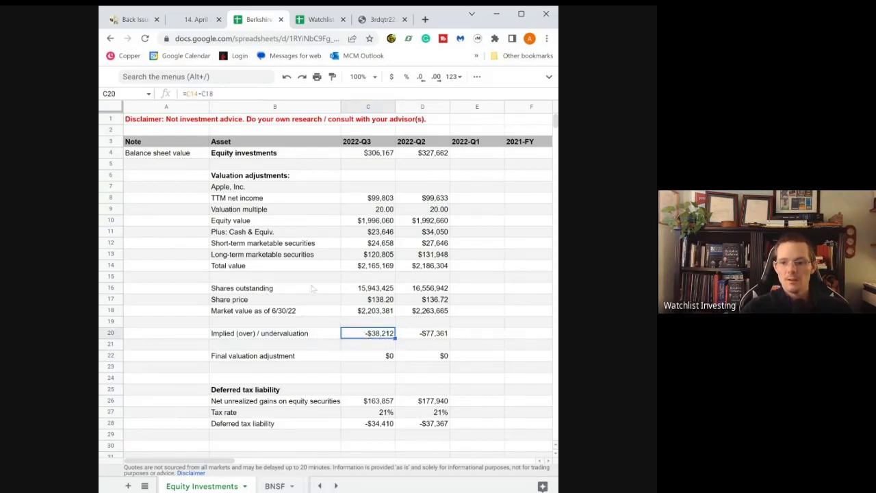
pyautogui.click(360, 312)
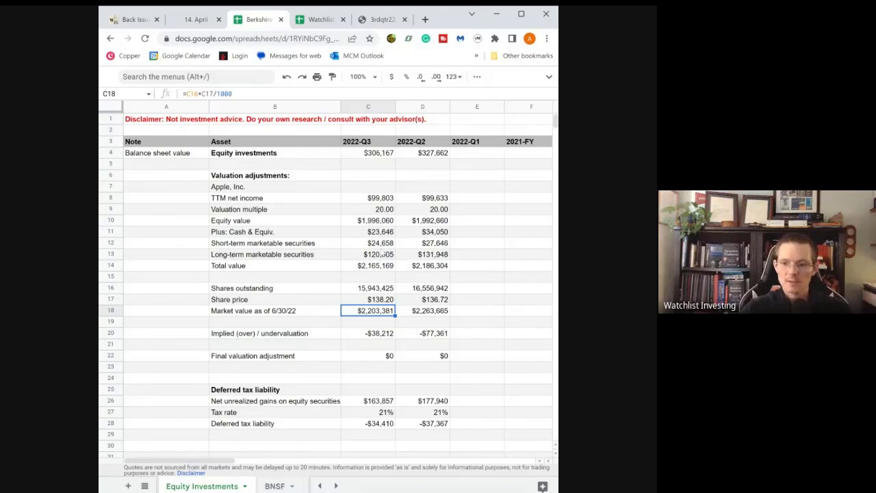
pyautogui.click(373, 345)
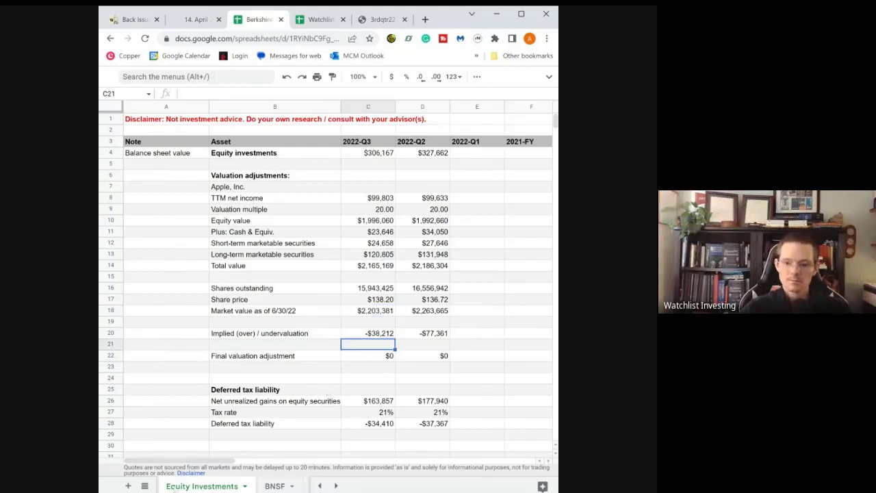
# Return to the Overview sheet and select the 2022-Q3 deferred tax liability in cell C12.
pyautogui.click(145, 486)
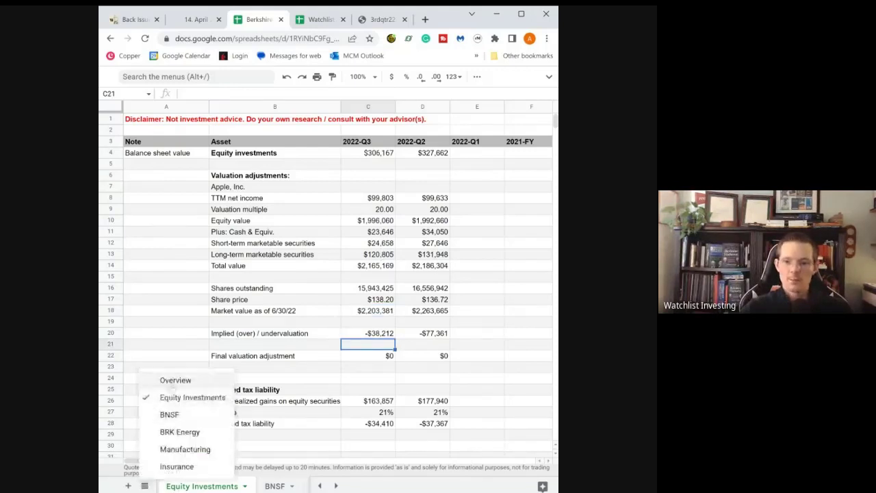
pyautogui.click(175, 379)
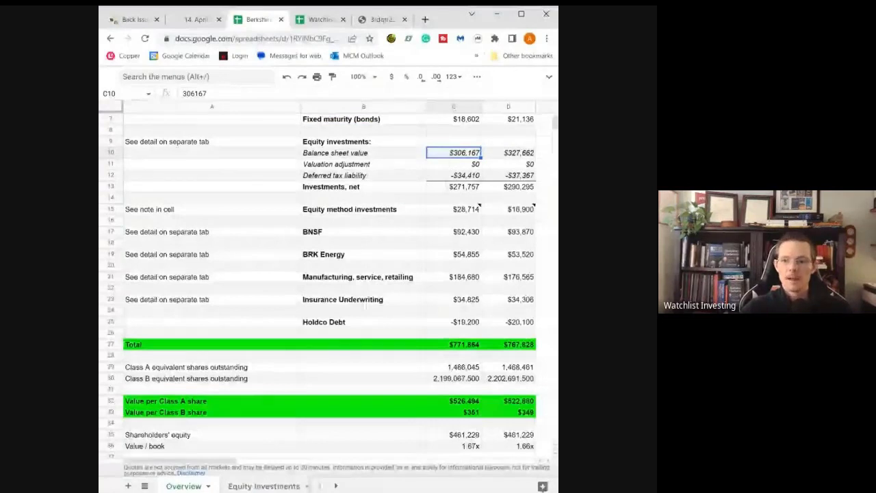
pyautogui.press('Down')
pyautogui.press('Down')
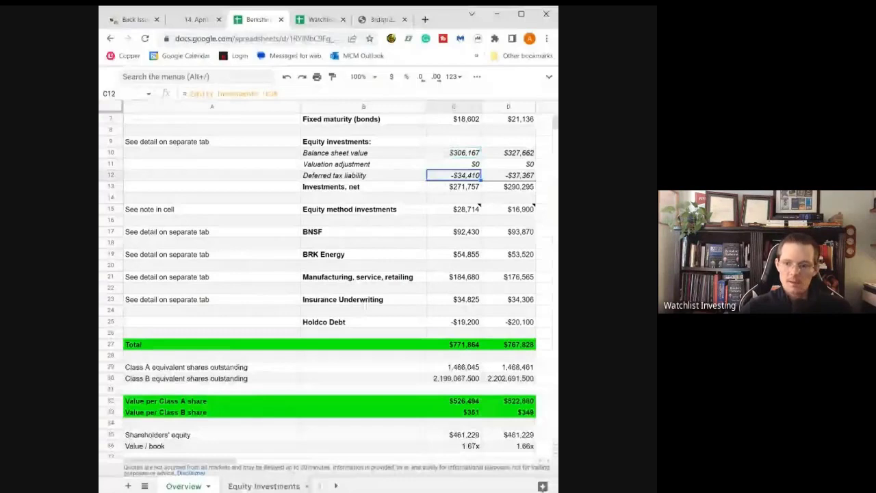
# Open the Equity Investments sheet and trace the 2022-Q3 deferred tax liability in C28 back to net unrealized gains in C26.
pyautogui.hotkey('ctrl', 'shift', 'pagedown')
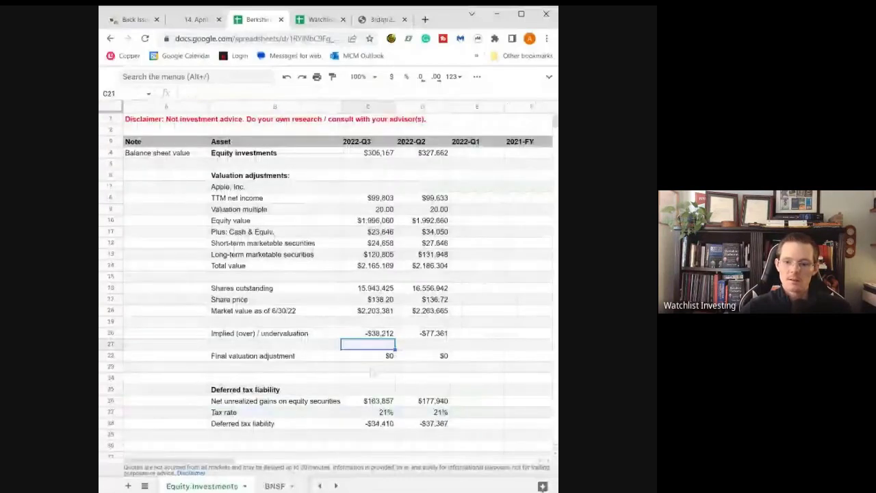
pyautogui.press('Down')
pyautogui.press('Down')
pyautogui.press('Down')
pyautogui.press('Down')
pyautogui.press('Down')
pyautogui.press('Down')
pyautogui.press('Down')
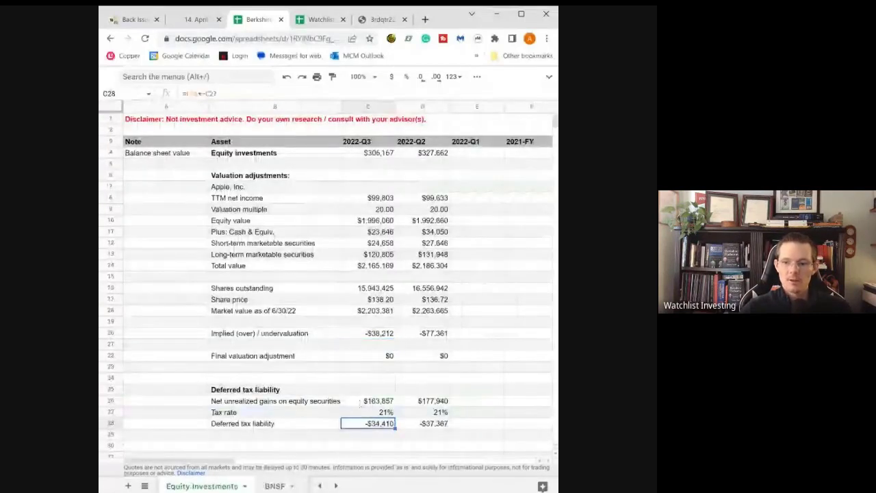
pyautogui.press('Up')
pyautogui.press('Up')
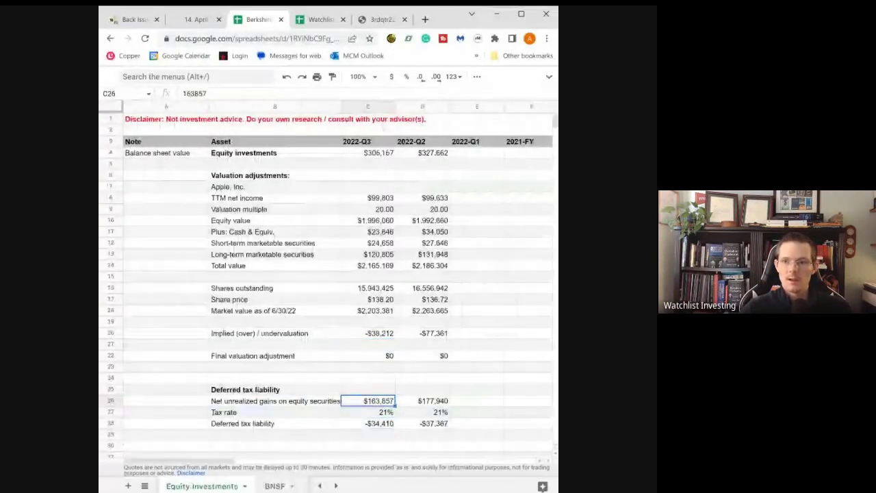
# Search the quarterly report for "apple" to locate the equity securities note, and close the search.
pyautogui.click(362, 26)
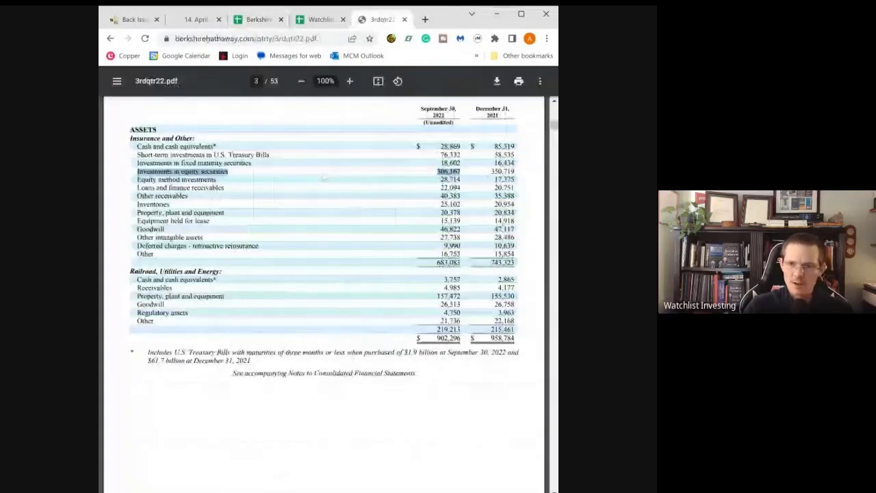
pyautogui.hotkey('ctrl', 'f')
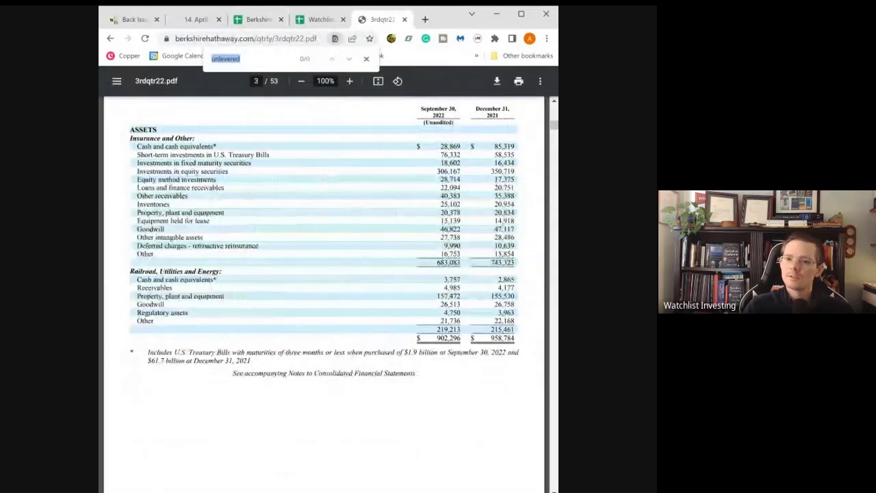
pyautogui.write('apple')
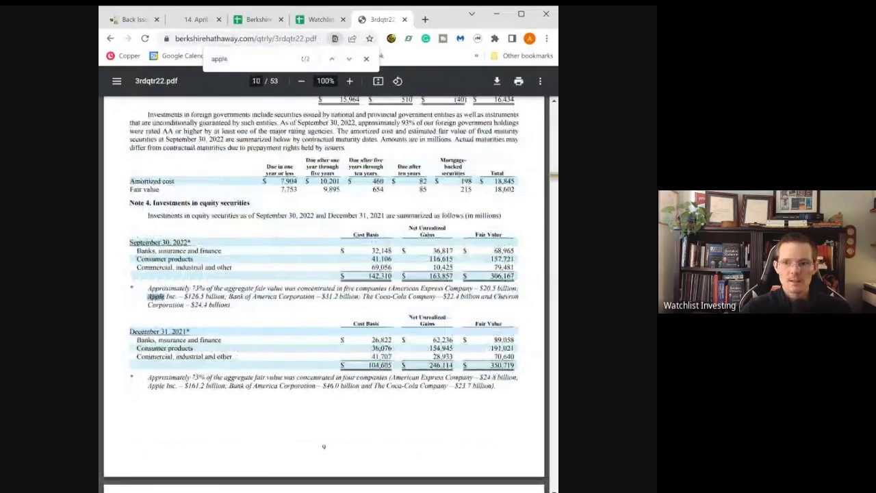
pyautogui.click(366, 59)
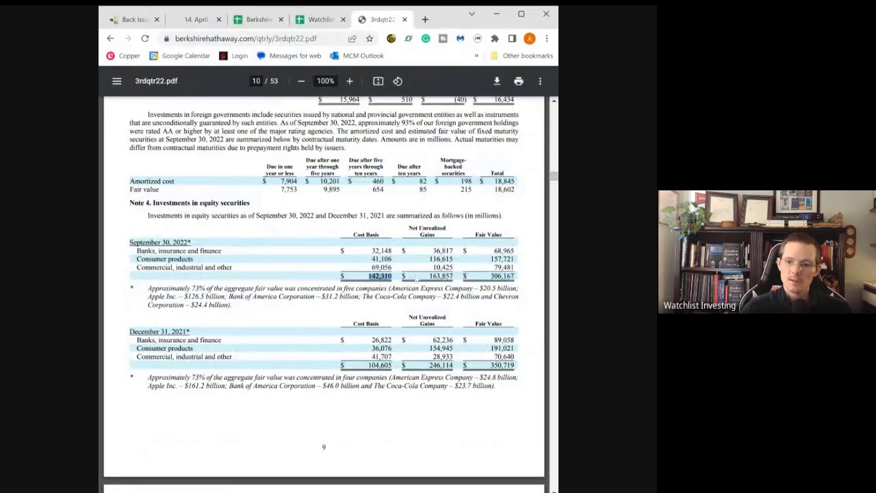
# Highlight the September 30, 2022 total net unrealized gains in Note 4, and return to the deferred tax liability section of the Equity Investments sheet.
pyautogui.doubleClick(441, 276)
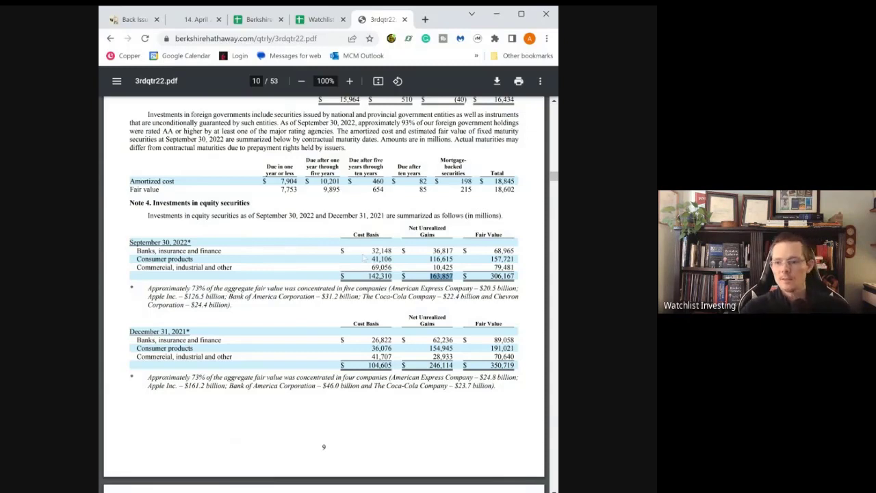
pyautogui.click(264, 21)
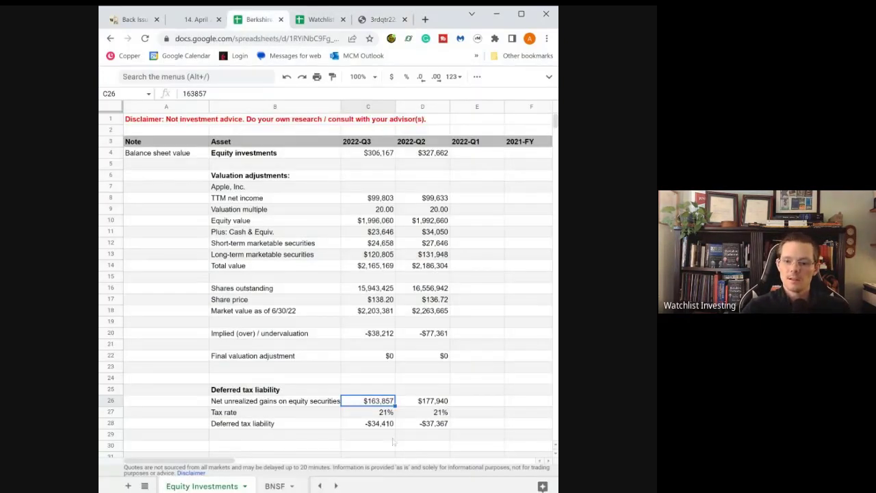
pyautogui.scroll(-2, 393, 442)
pyautogui.scroll(2, 391, 436)
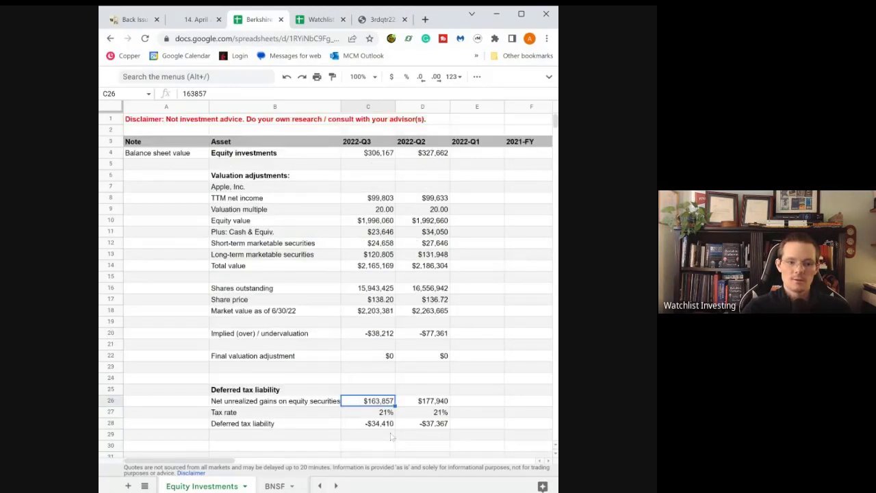
pyautogui.scroll(-2, 398, 411)
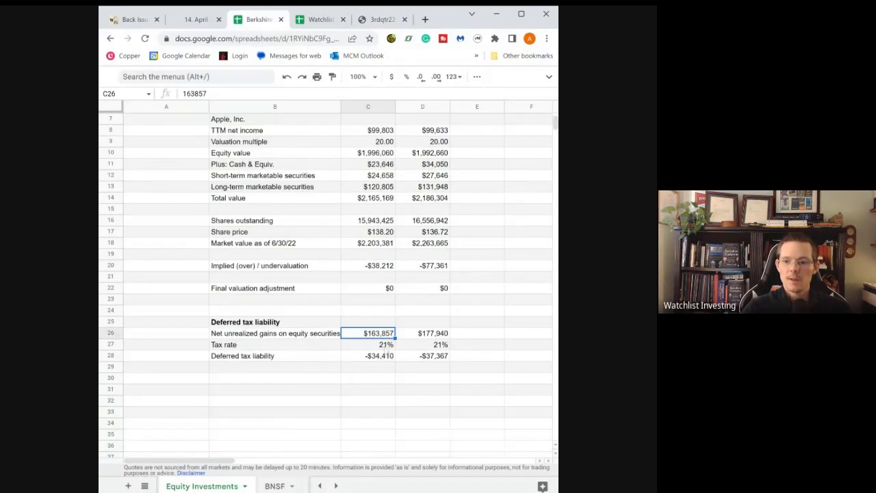
# Inspect the 2022-Q3 tax rate in C27 and the deferred tax liability formula in C28.
pyautogui.click(387, 346)
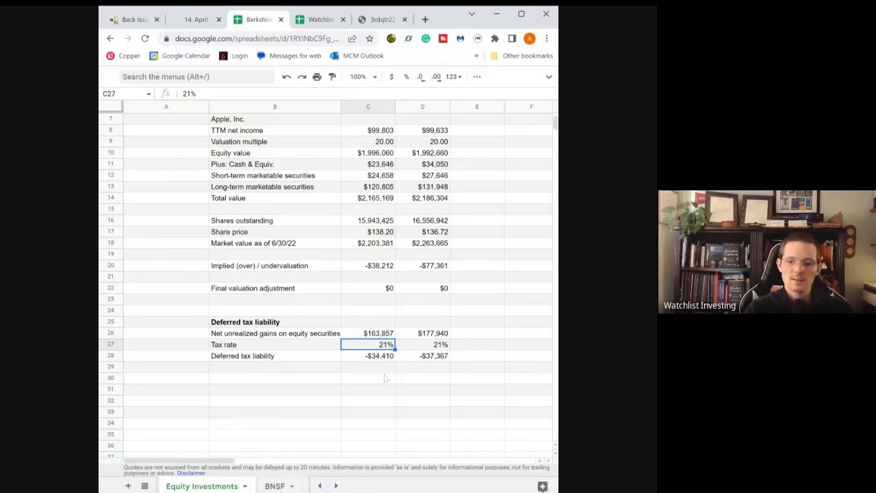
pyautogui.click(386, 377)
pyautogui.click(381, 349)
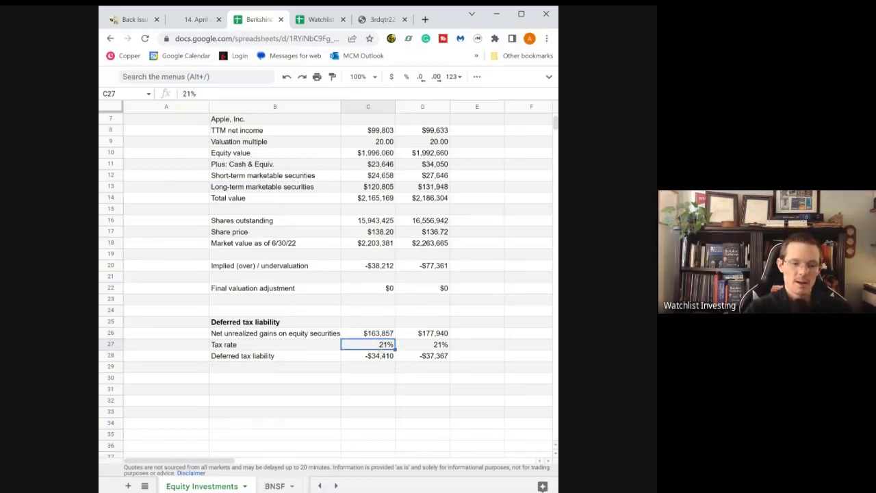
pyautogui.click(371, 362)
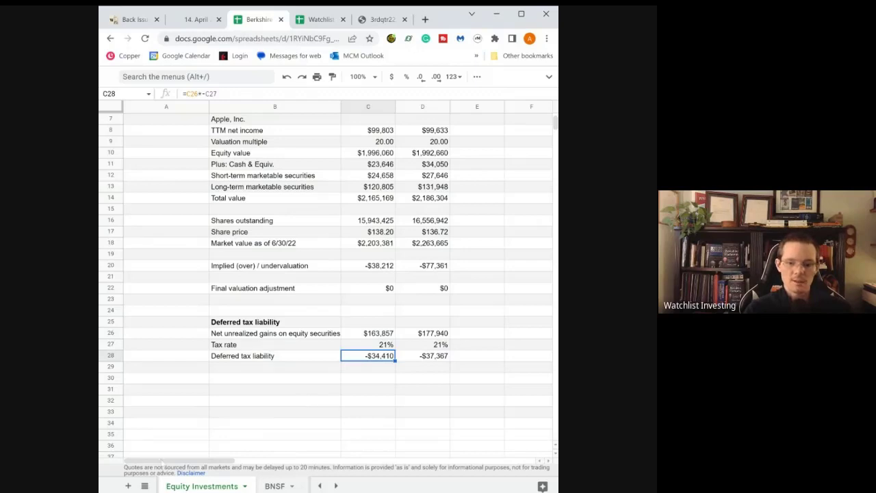
# Return to the Overview sheet and inspect the 2022-Q3 net investments formula in C13.
pyautogui.click(144, 486)
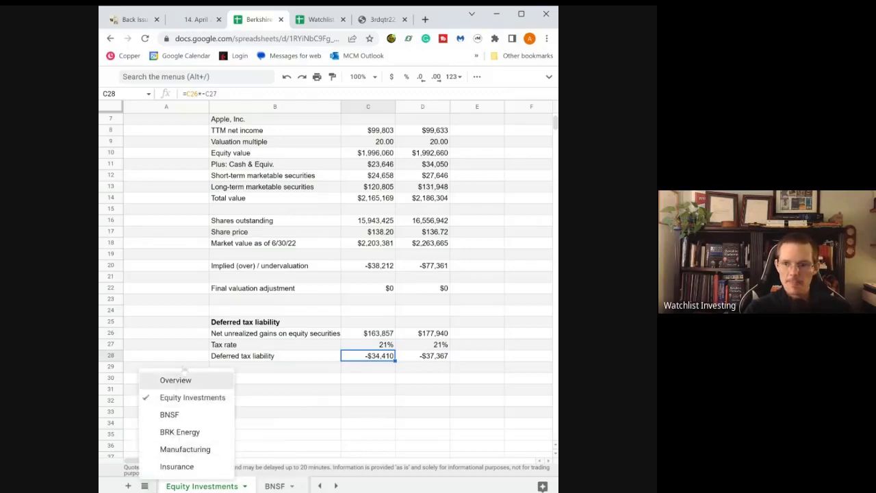
pyautogui.click(179, 378)
pyautogui.click(450, 188)
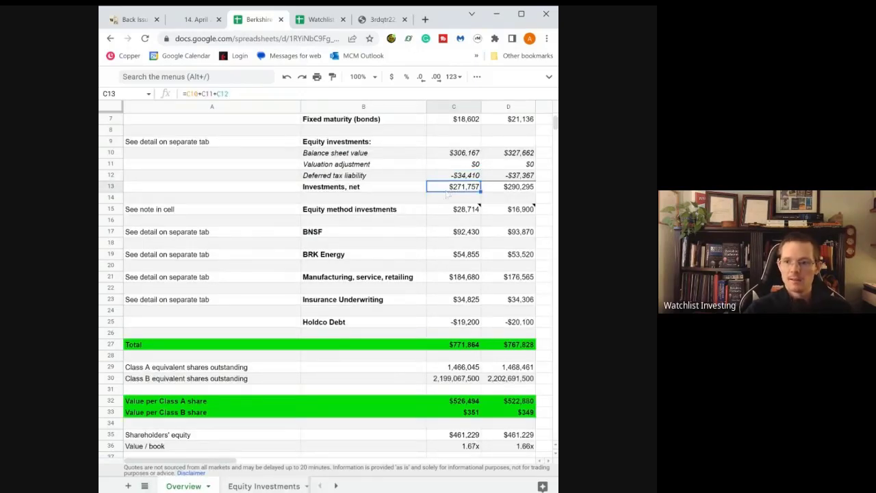
pyautogui.scroll(2, 383, 253)
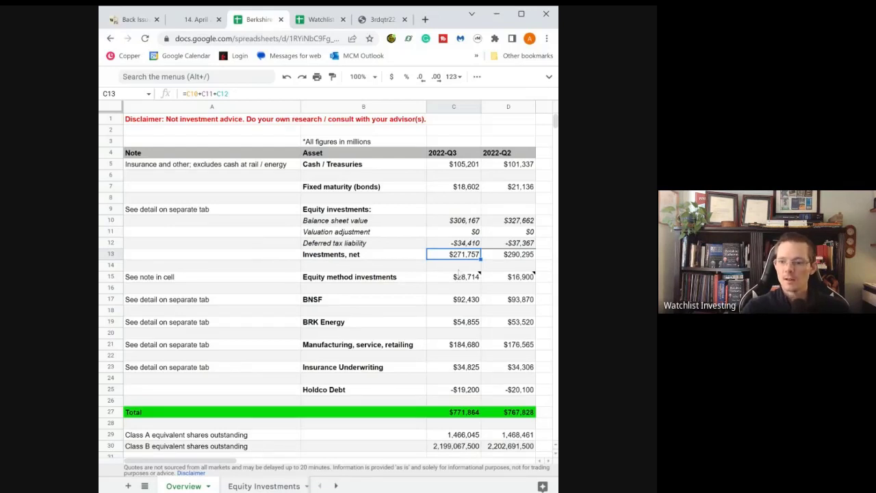
# Read the note attached to the 2022-Q3 equity method investments in C15, ending on blank cell C14.
pyautogui.moveTo(461, 275)
pyautogui.scroll(-2, 411, 242)
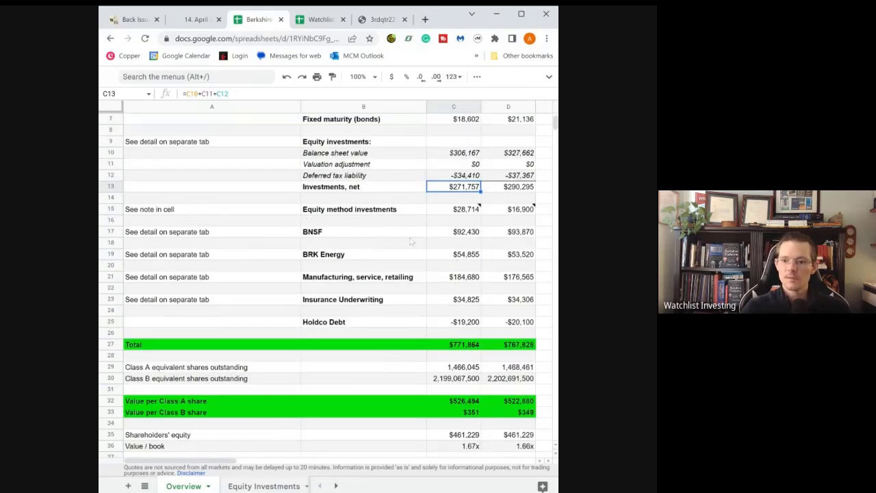
pyautogui.click(446, 209)
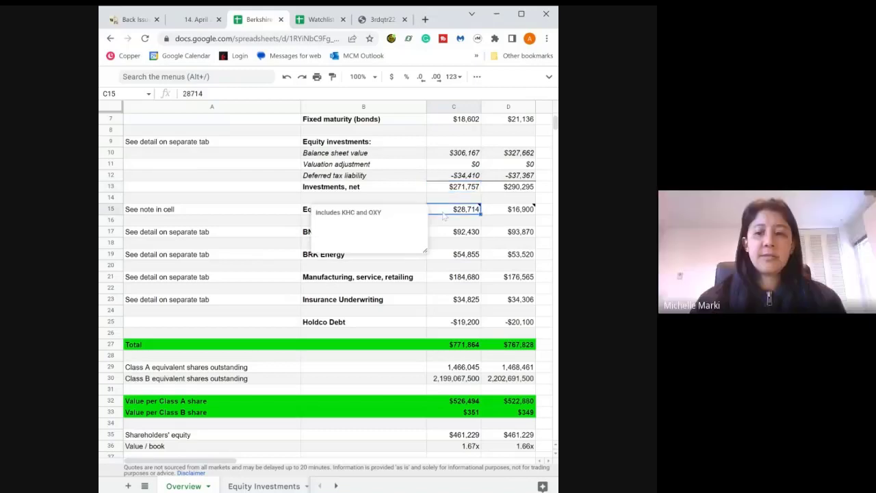
pyautogui.click(443, 198)
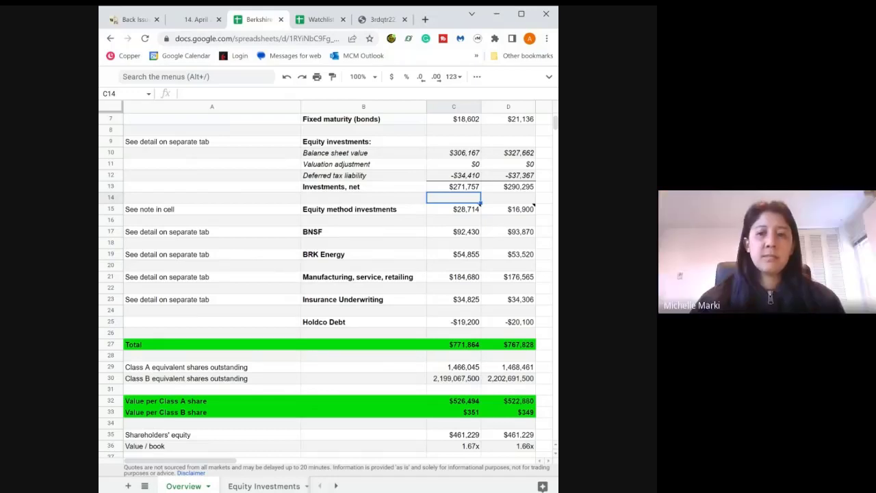
# Review the equity method investments row, from its label and note reference to the cell note in C15, ending on blank cell B14.
pyautogui.scroll(-2, 418, 241)
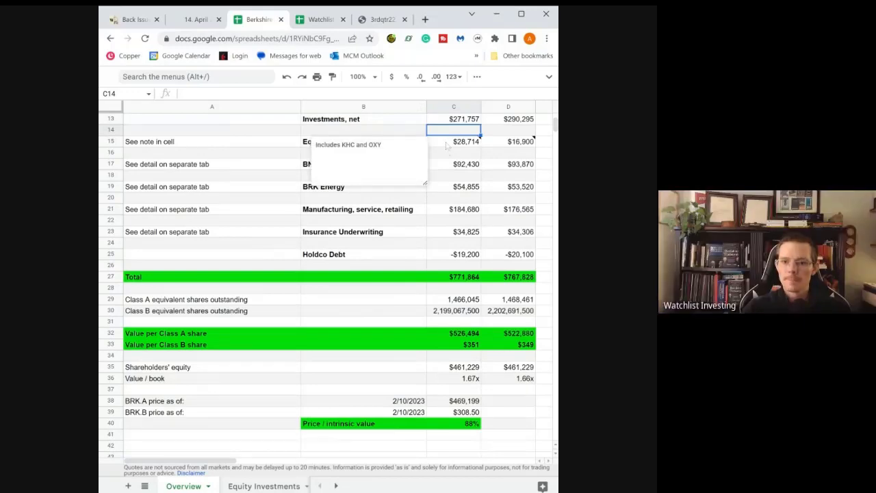
pyautogui.click(445, 143)
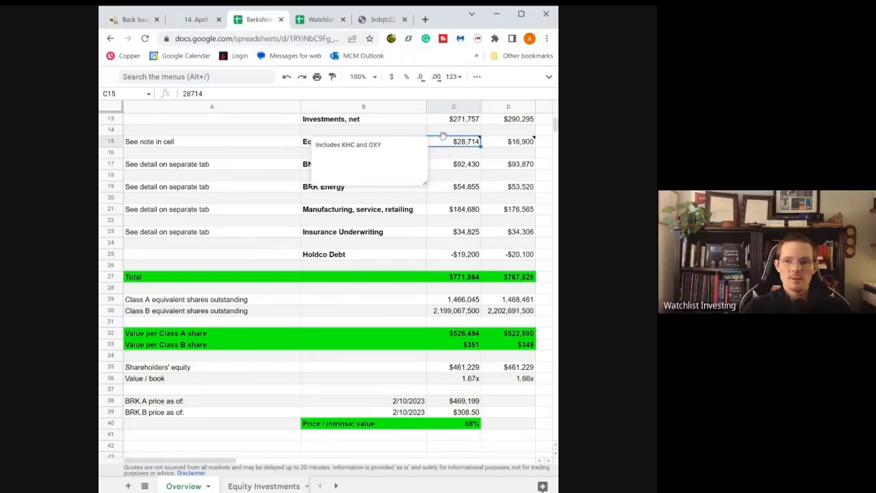
pyautogui.click(255, 143)
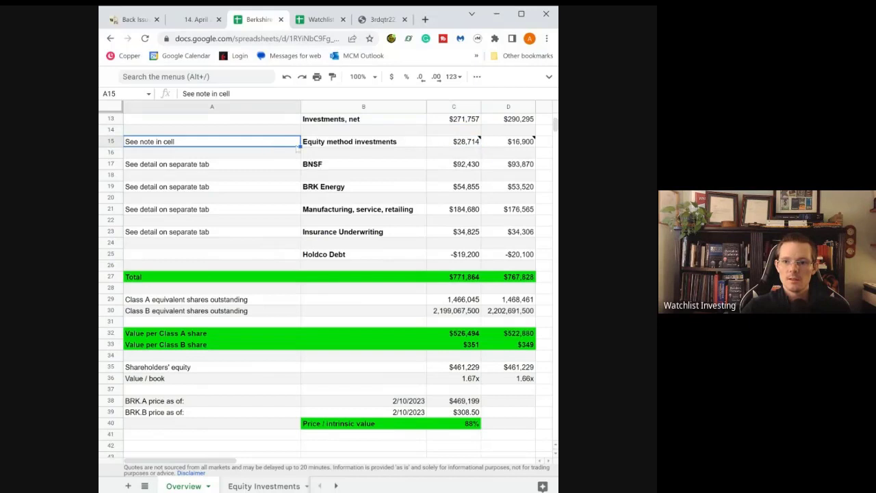
pyautogui.click(327, 146)
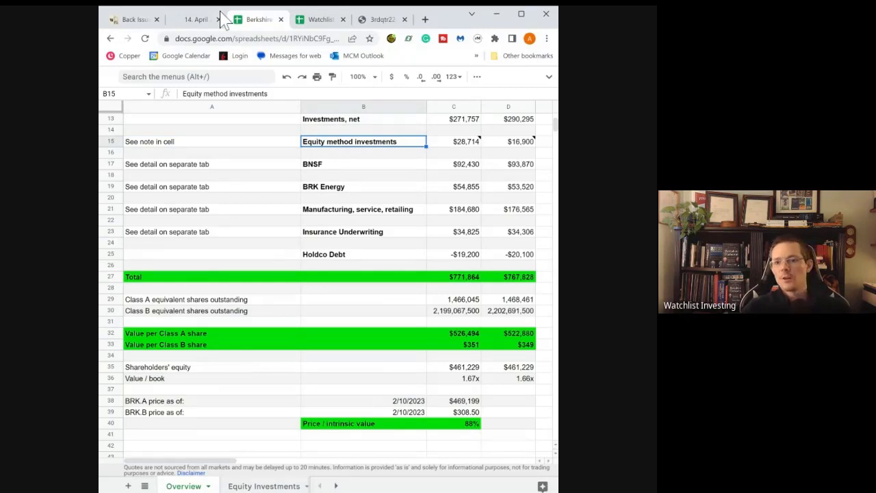
pyautogui.click(295, 188)
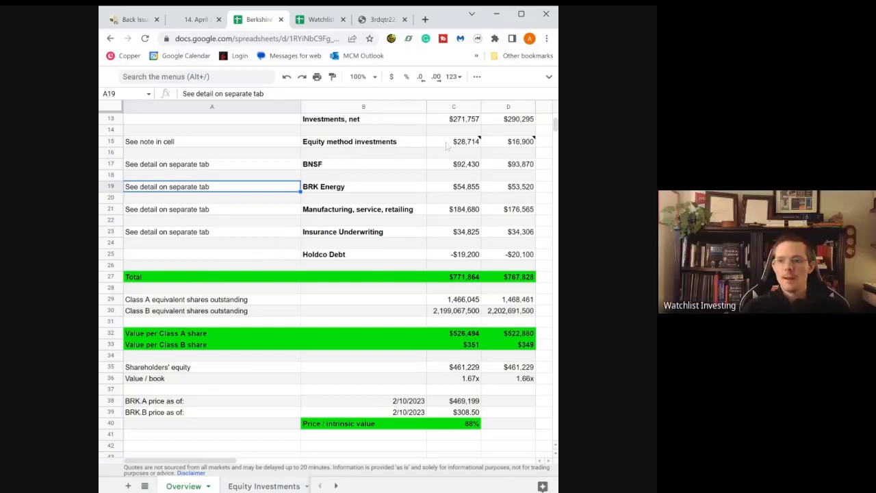
pyautogui.click(447, 143)
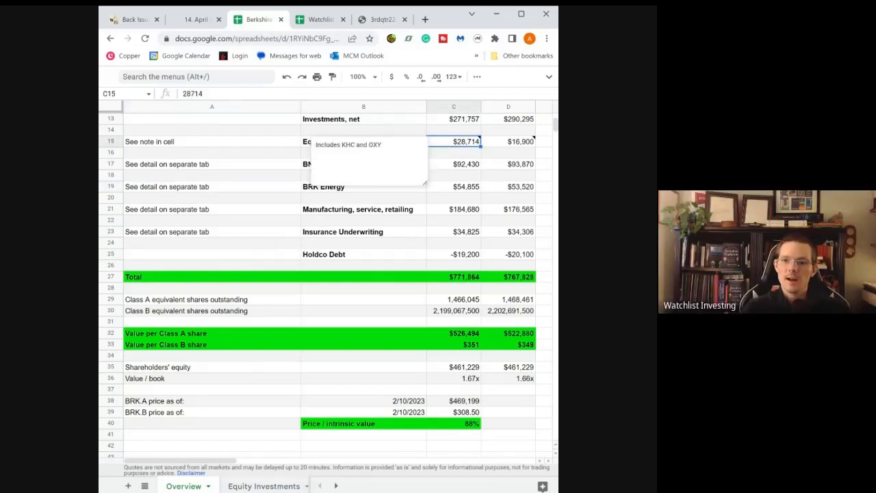
pyautogui.click(359, 132)
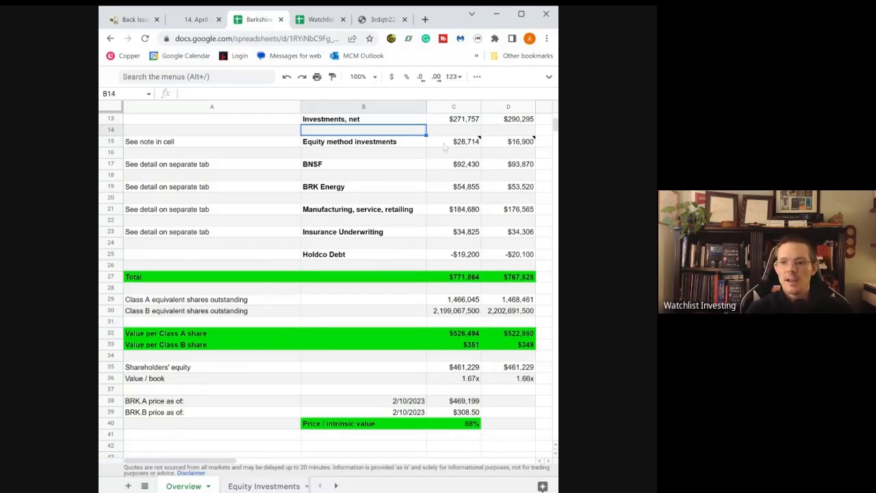
pyautogui.moveTo(444, 147)
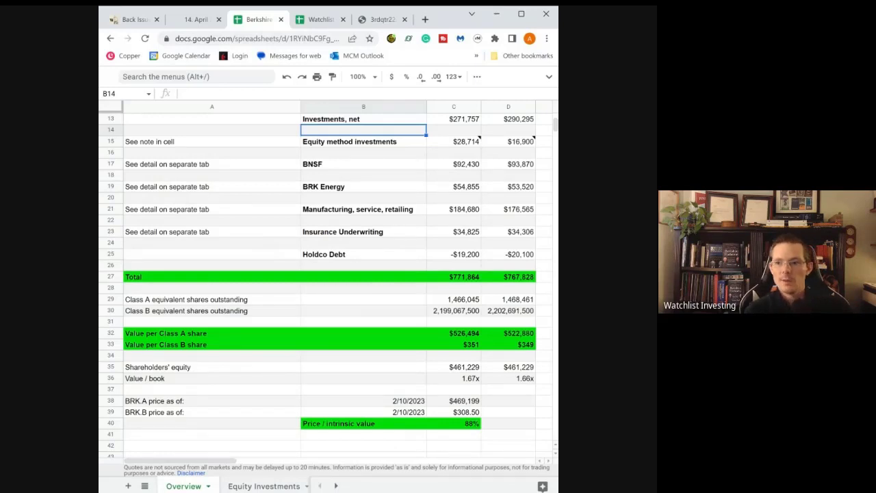
# Compare the 2022-Q3 equity investments balance sheet value in C10 with the equity method investments in C15, and reopen the C15 note.
pyautogui.scroll(2, 433, 159)
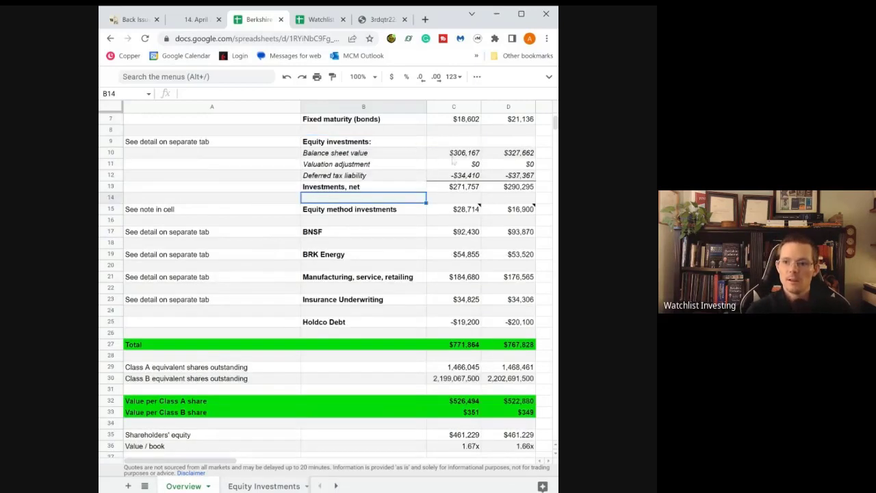
pyautogui.click(453, 158)
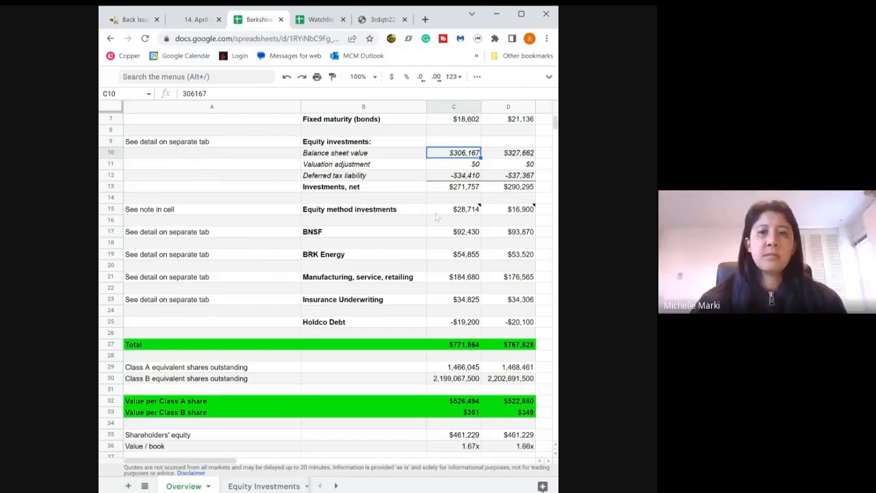
pyautogui.click(436, 212)
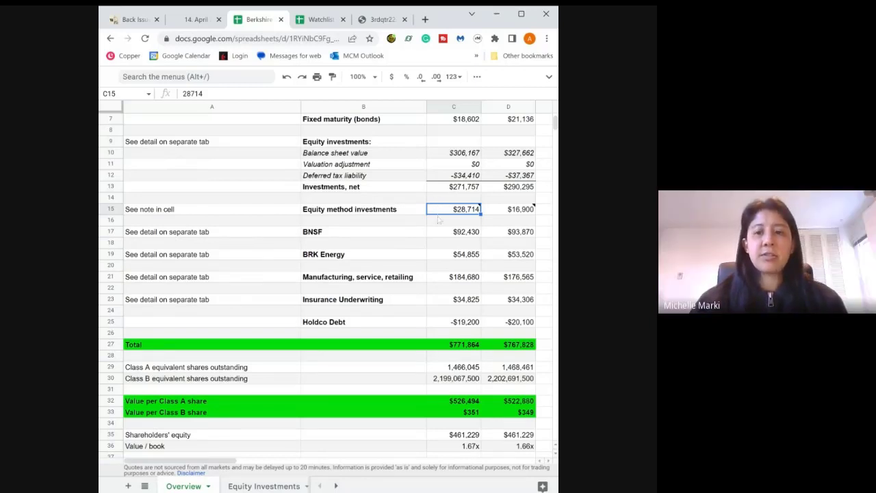
pyautogui.moveTo(438, 211)
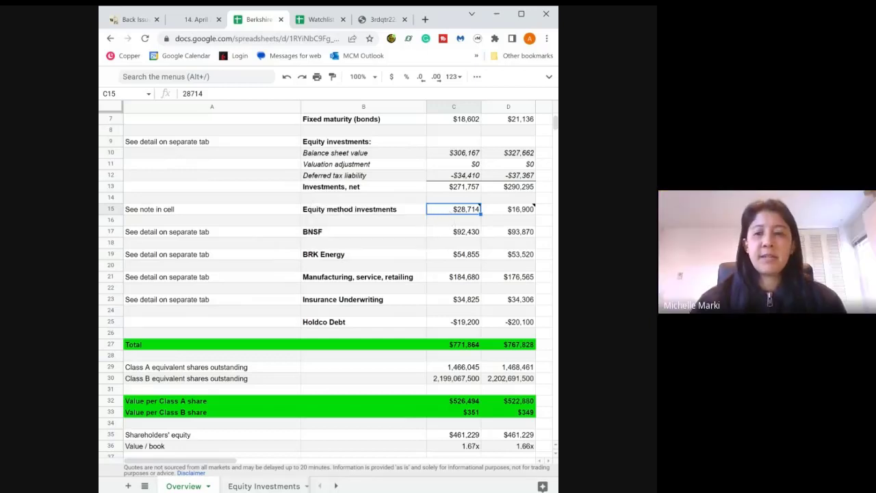
pyautogui.click(144, 486)
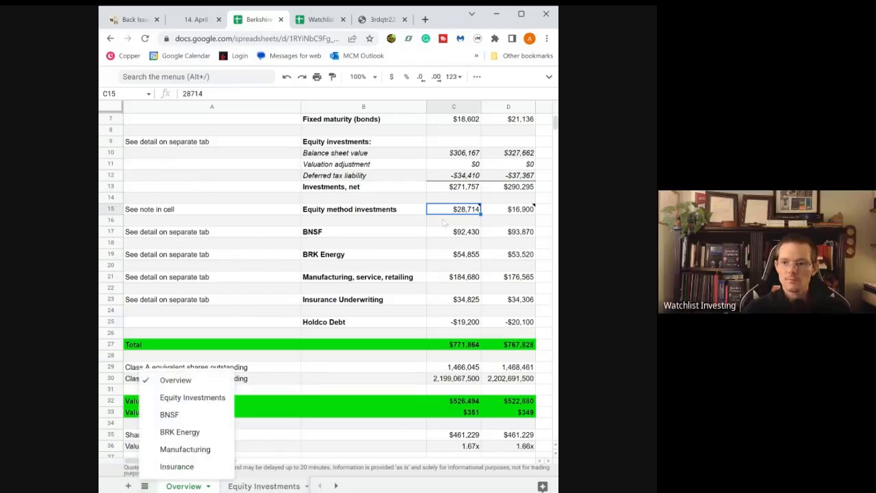
pyautogui.click(447, 217)
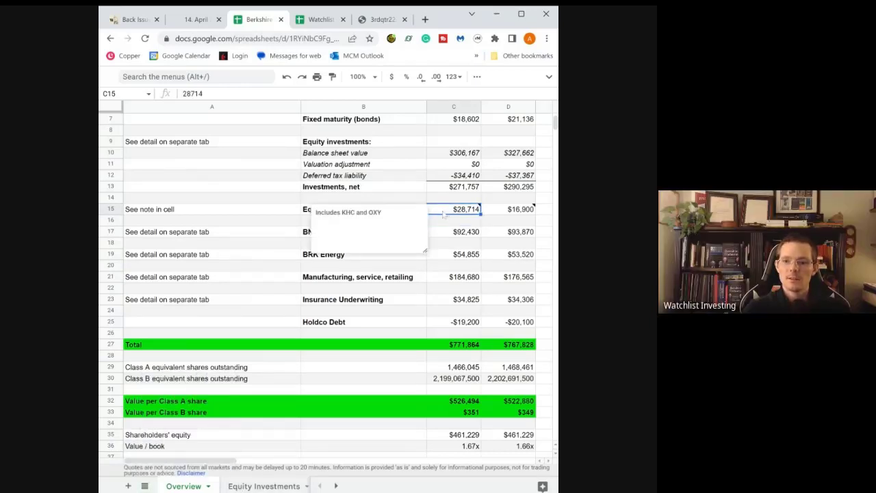
# Highlight the September 30, 2022 equity method investments on the quarterly report's consolidated balance sheet and compare the amount with Overview cell C15.
pyautogui.click(383, 19)
pyautogui.moveTo(552, 177); pyautogui.dragTo(553, 132)
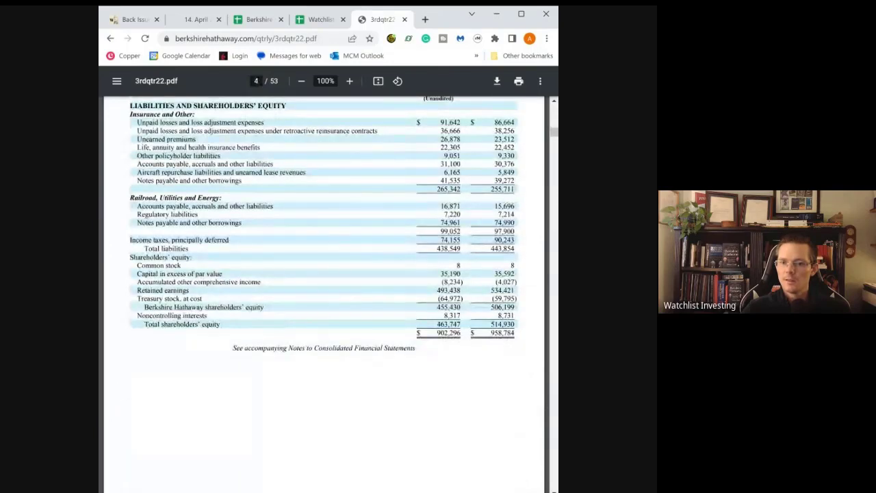
pyautogui.scroll(10, 397, 198)
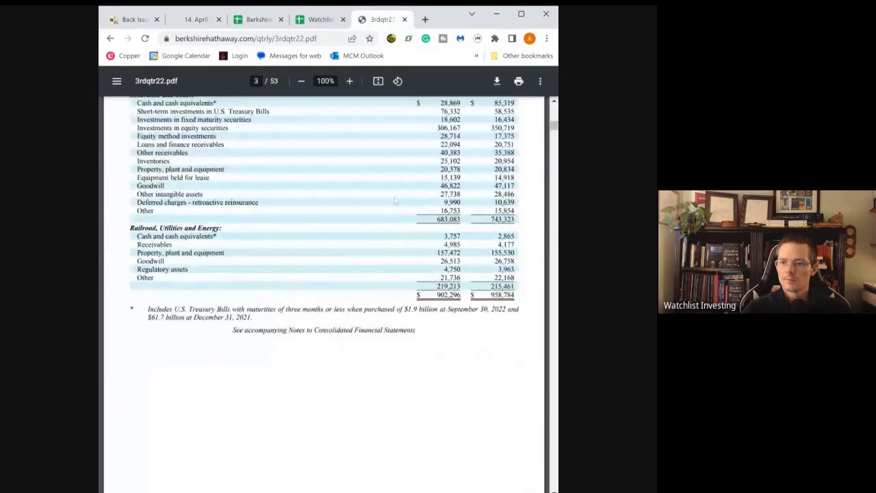
pyautogui.scroll(3, 397, 202)
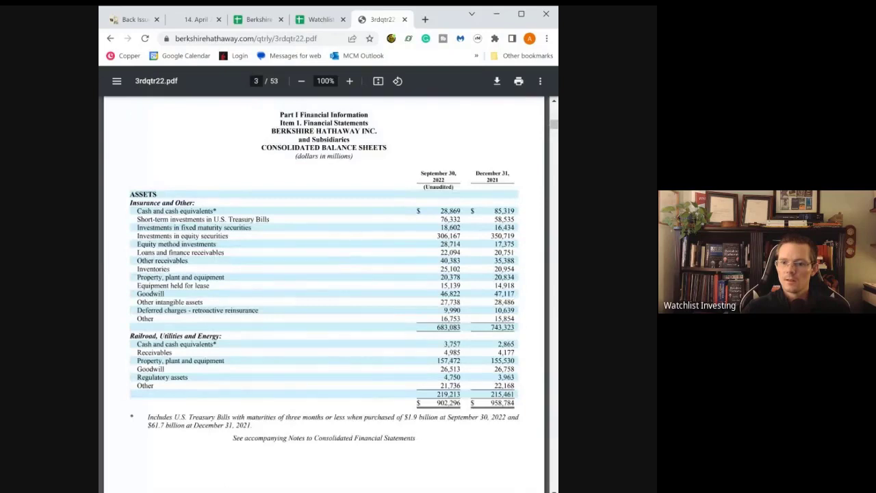
pyautogui.moveTo(197, 244); pyautogui.dragTo(461, 245)
pyautogui.click(259, 29)
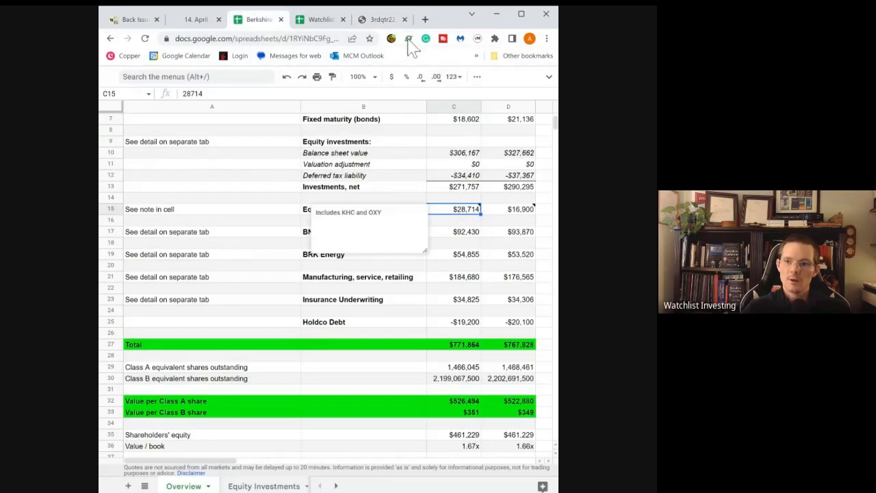
pyautogui.click(384, 21)
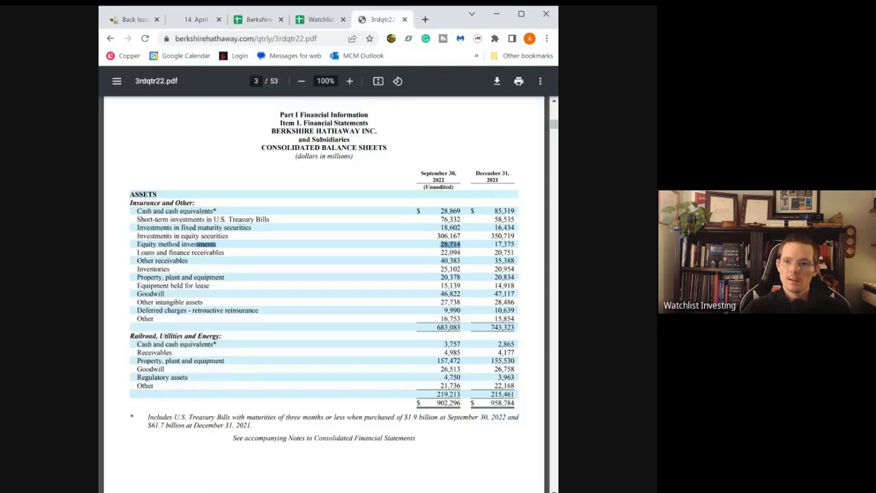
# Search the third-quarter 2022 report for "equity method".
pyautogui.click(231, 156)
pyautogui.hotkey('ctrl', 'f')
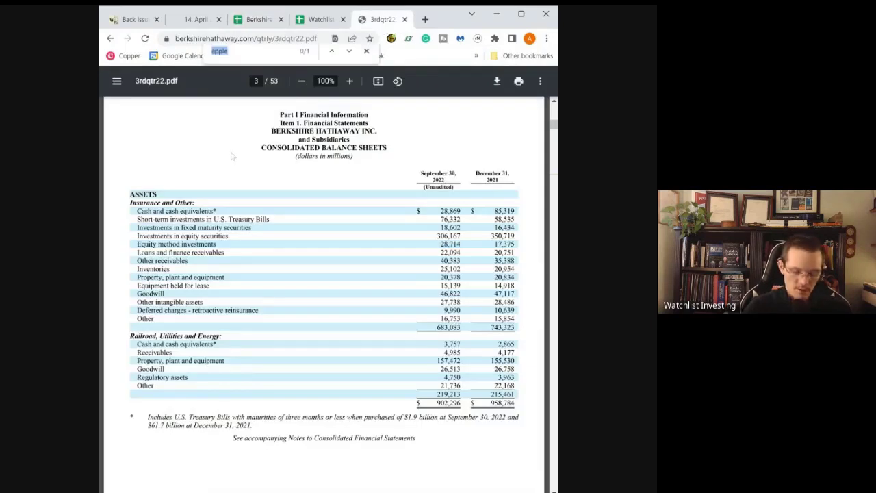
pyautogui.write('equ')
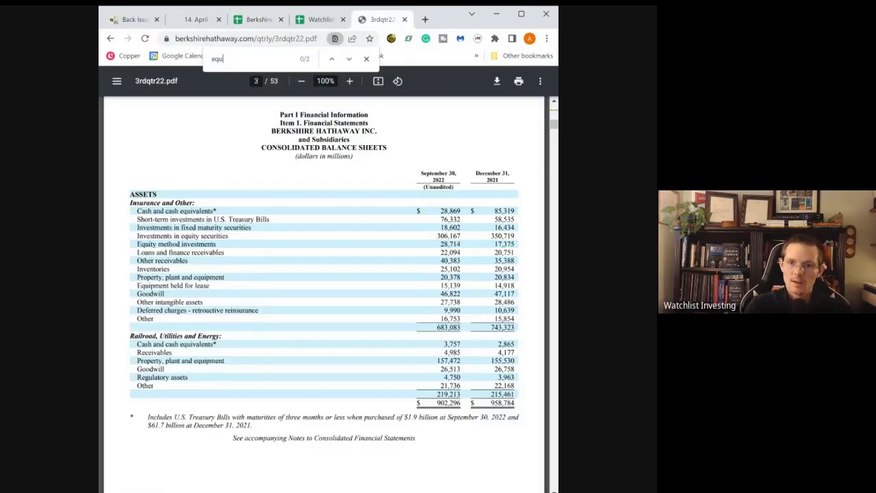
pyautogui.write('ity meth')
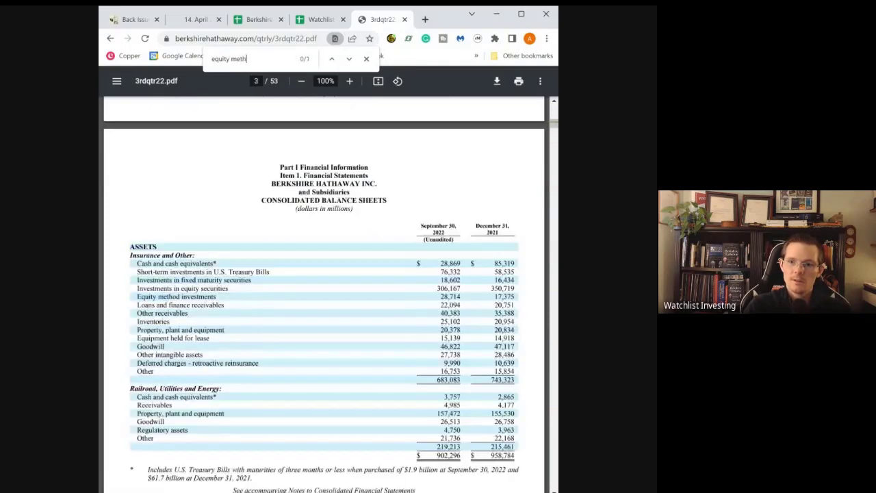
pyautogui.write('od')
pyautogui.press('Return')
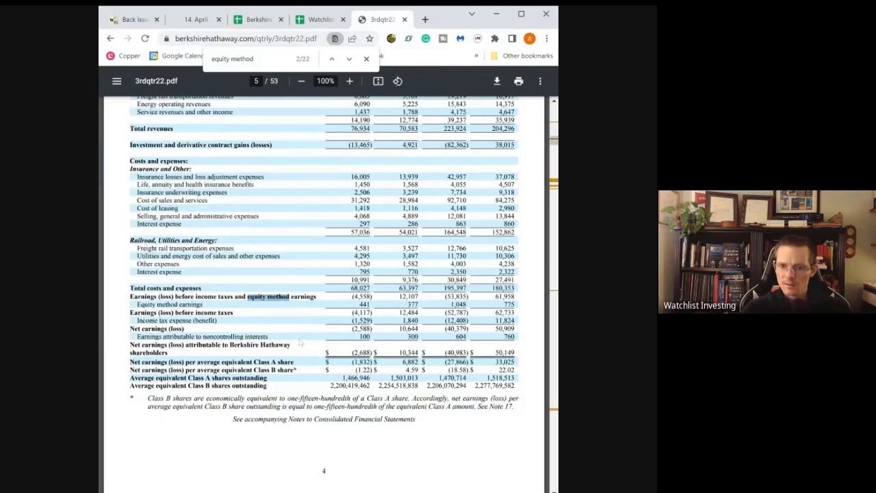
# Step through the "equity method" matches to Note 5 and read its table of carrying and fair values for Kraft Heinz, Occidental and Other.
pyautogui.press('Return')
pyautogui.press('Return')
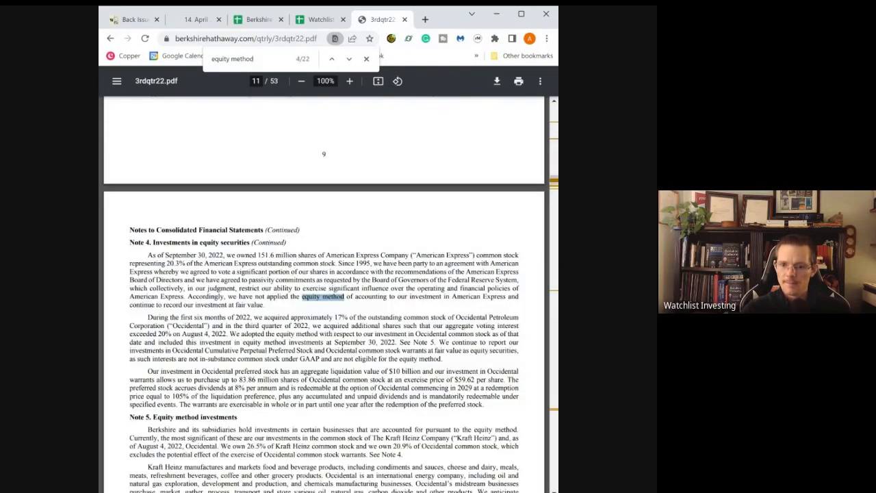
pyautogui.press('Return')
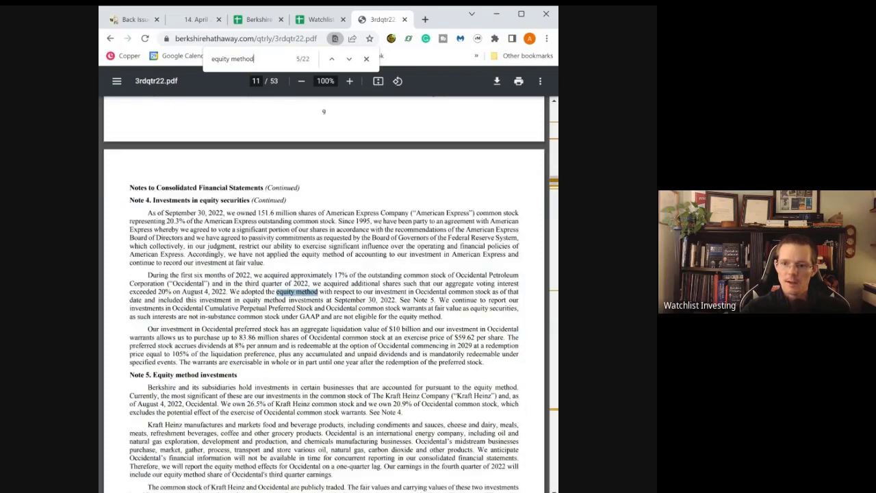
pyautogui.press('Return')
pyautogui.press('Return')
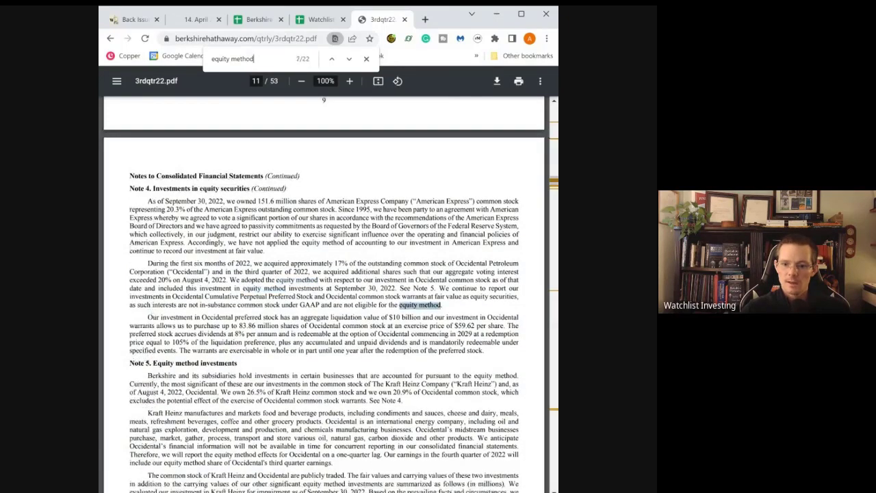
pyautogui.press('Return')
pyautogui.press('Return')
pyautogui.press('Return')
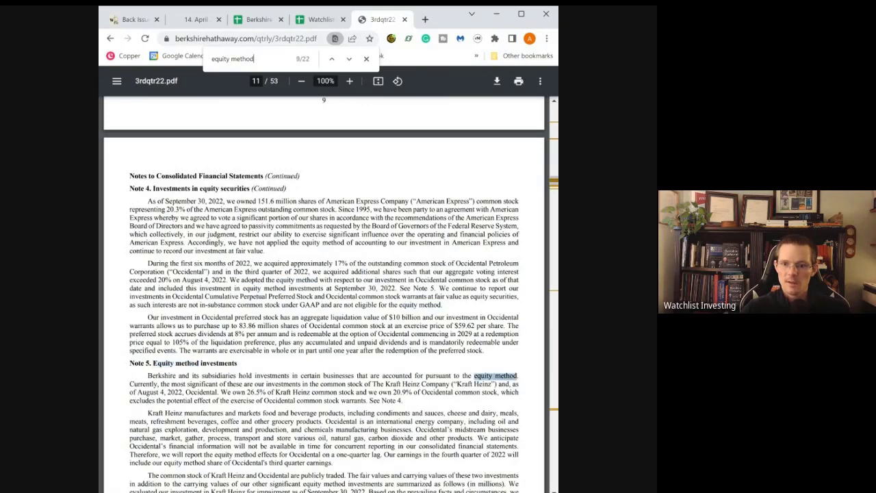
pyautogui.scroll(-4, 319, 291)
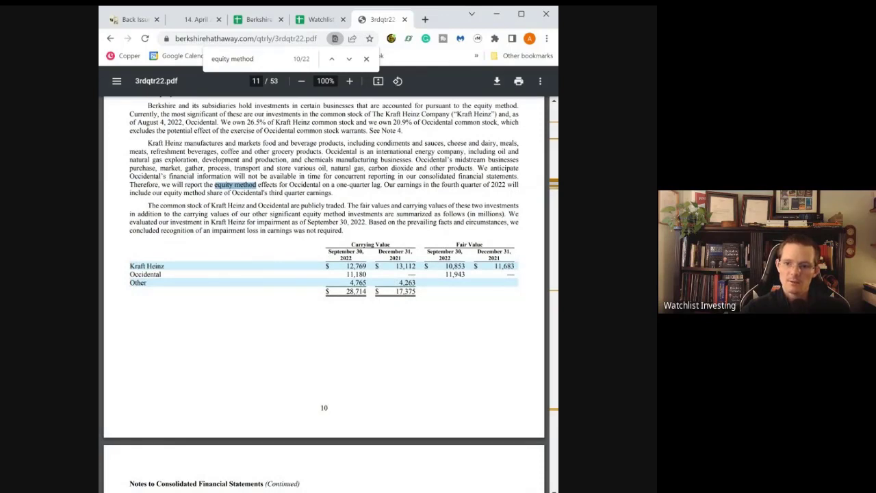
# Advance to the continuation of Note 5 and read the equity in earnings and distributions received table.
pyautogui.press('Return')
pyautogui.press('Return')
pyautogui.press('Return')
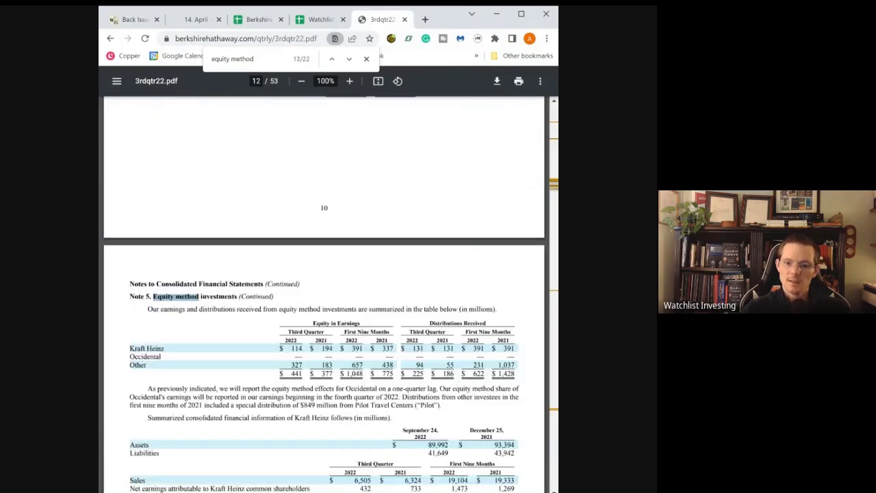
pyautogui.scroll(-1, 324, 295)
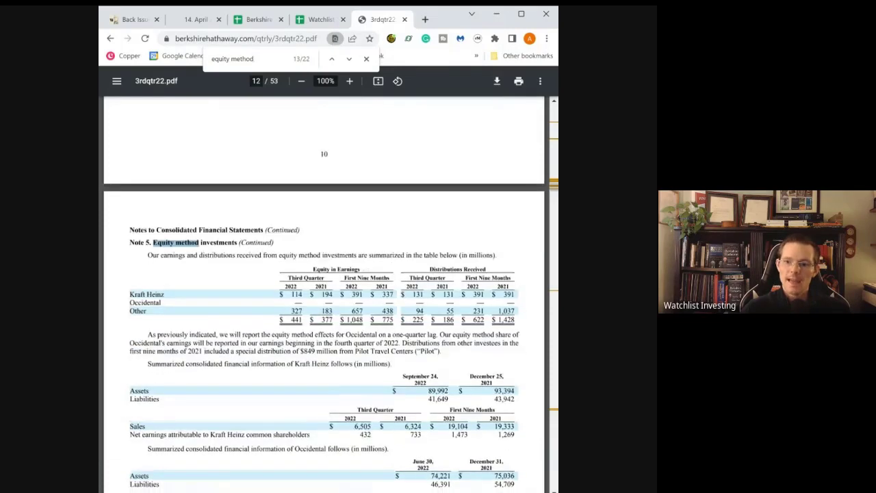
pyautogui.scroll(-2, 316, 287)
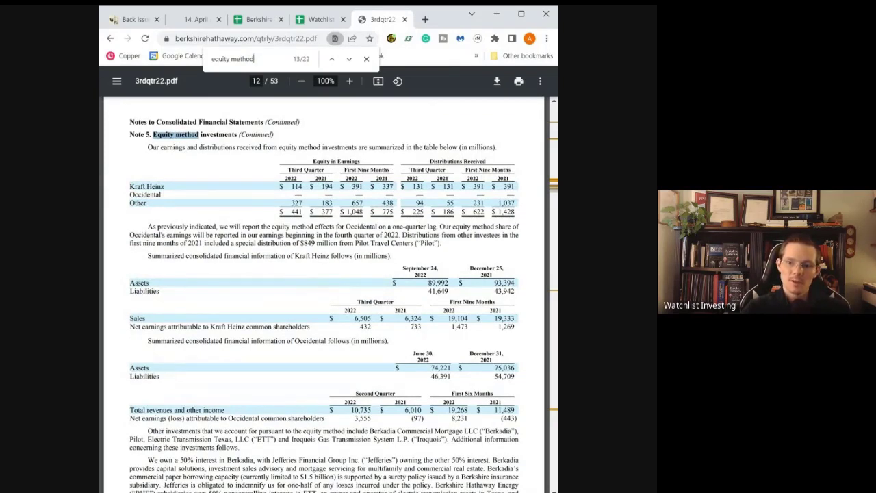
# Highlight the Kraft Heinz and Other third-quarter 2022 earnings and distributions in Note 5, plus the total earnings for the first nine months.
pyautogui.moveTo(302, 187); pyautogui.dragTo(129, 187)
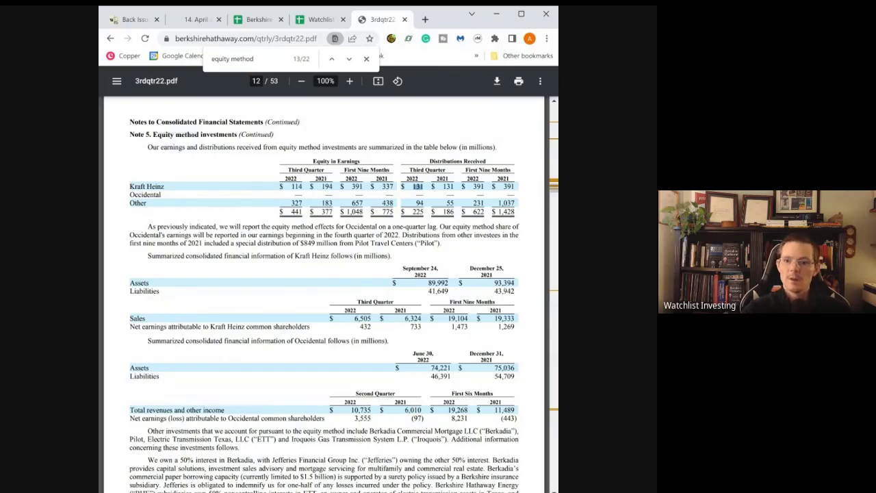
pyautogui.click(122, 206)
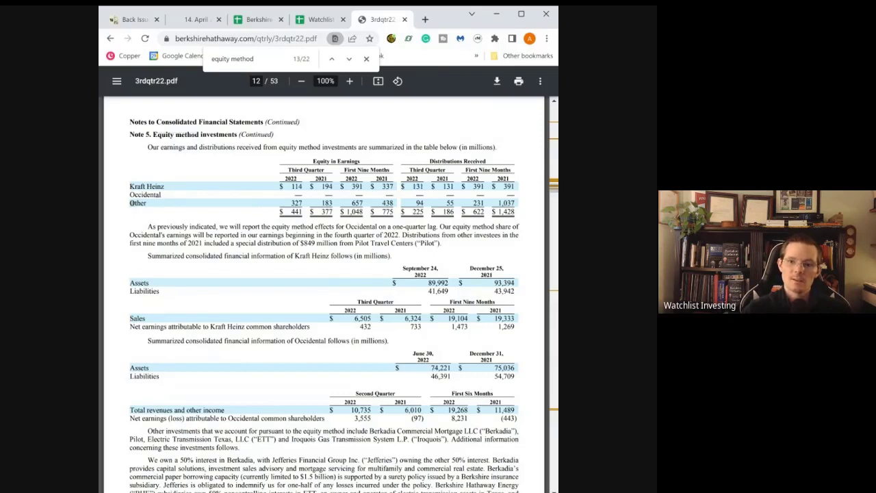
pyautogui.moveTo(130, 204); pyautogui.dragTo(301, 204)
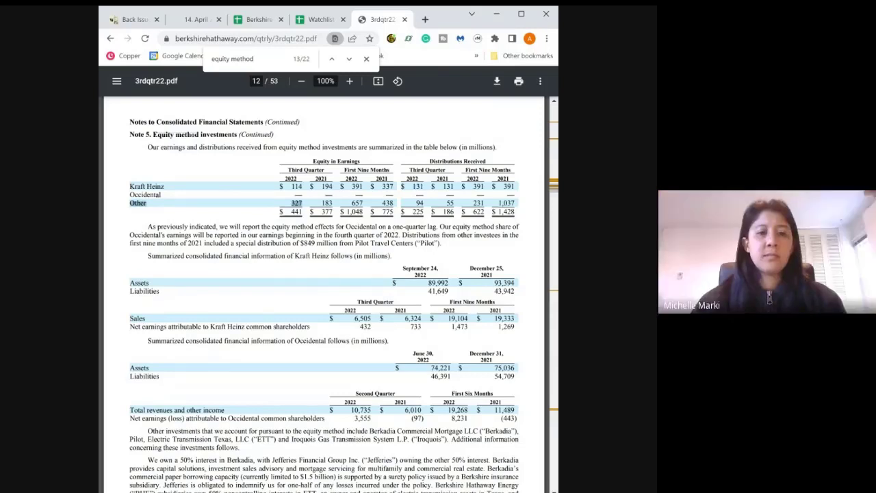
pyautogui.moveTo(414, 203)
pyautogui.mouseDown()
pyautogui.moveTo(515, 203)
pyautogui.moveTo(424, 204)
pyautogui.mouseUp()
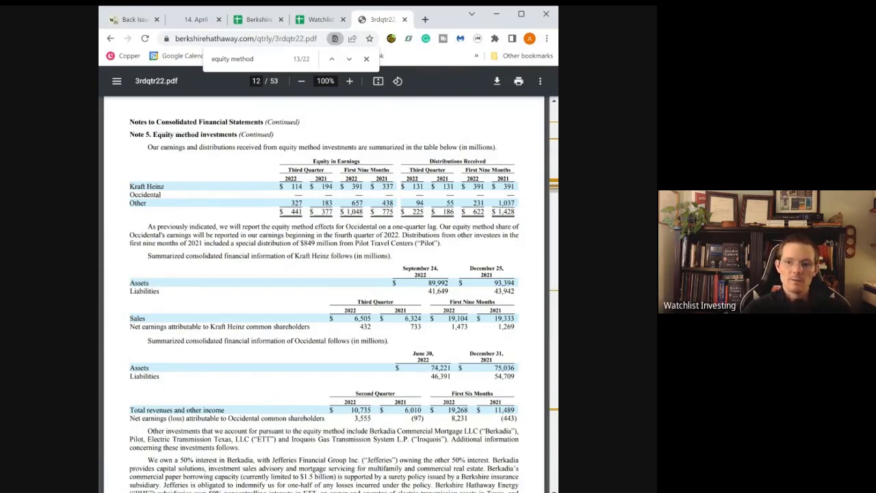
pyautogui.moveTo(361, 212); pyautogui.dragTo(347, 212)
pyautogui.click(347, 213)
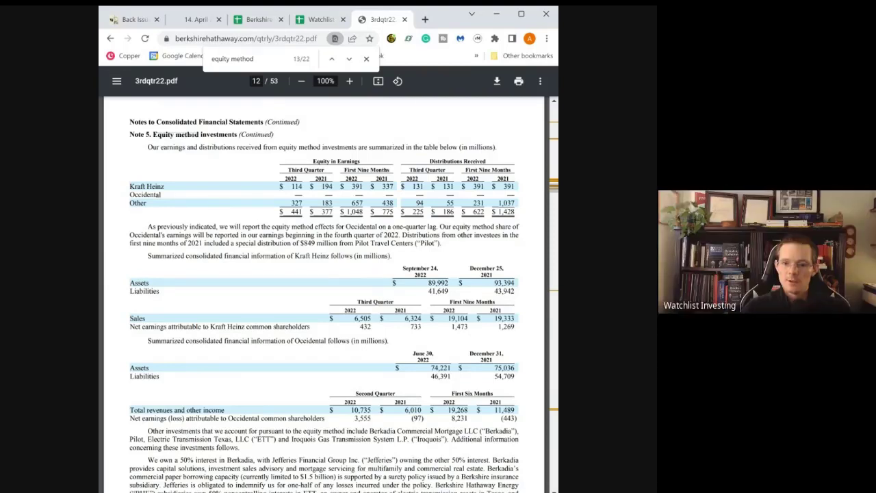
# Return to the Berkshire workbook's Overview sheet and compare the equity method investment notes in D15 and C15, ending on C15.
pyautogui.click(320, 20)
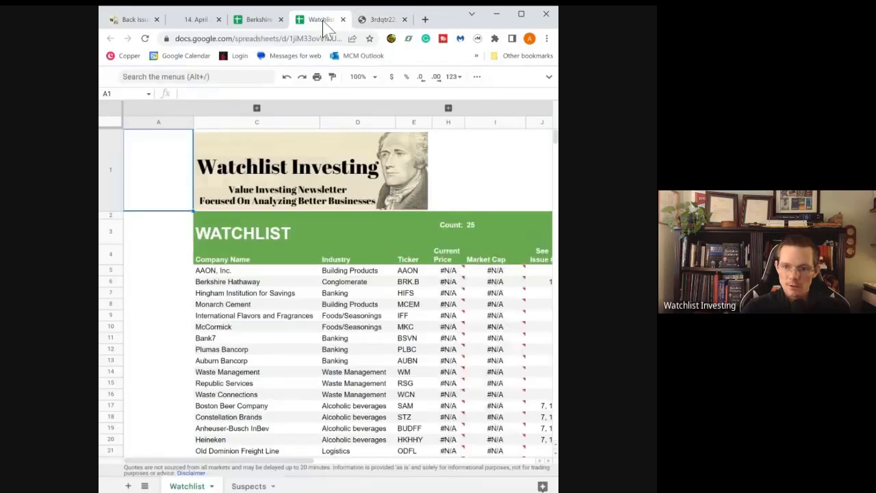
pyautogui.click(258, 19)
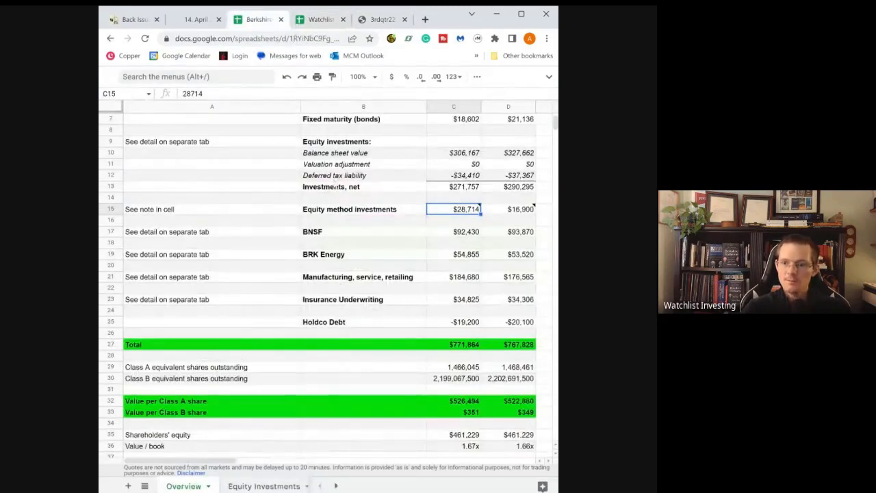
pyautogui.moveTo(505, 213)
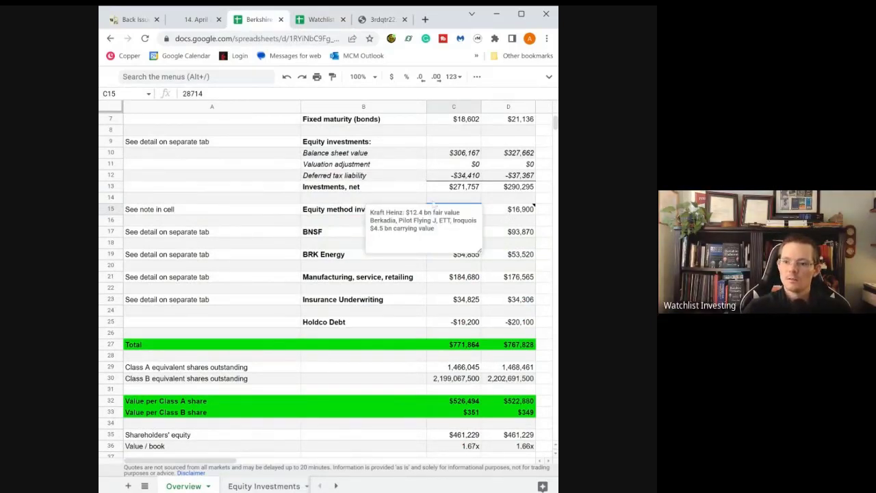
pyautogui.moveTo(444, 214)
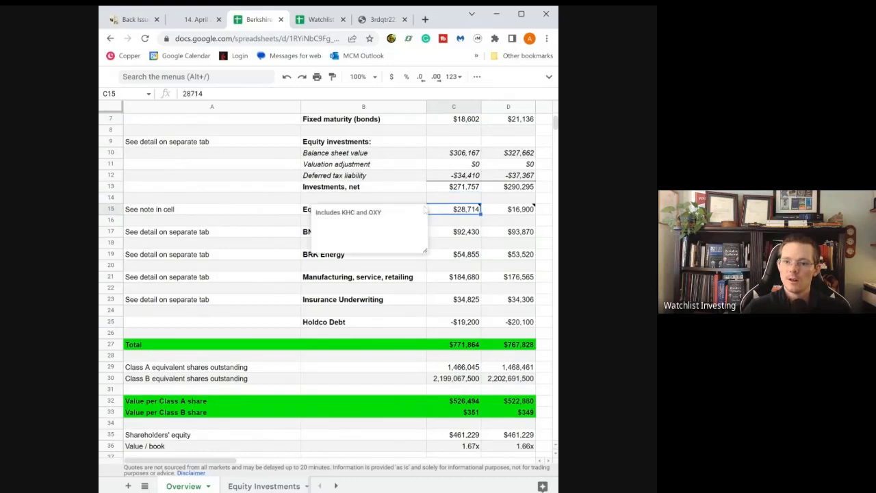
pyautogui.click(370, 199)
pyautogui.click(452, 212)
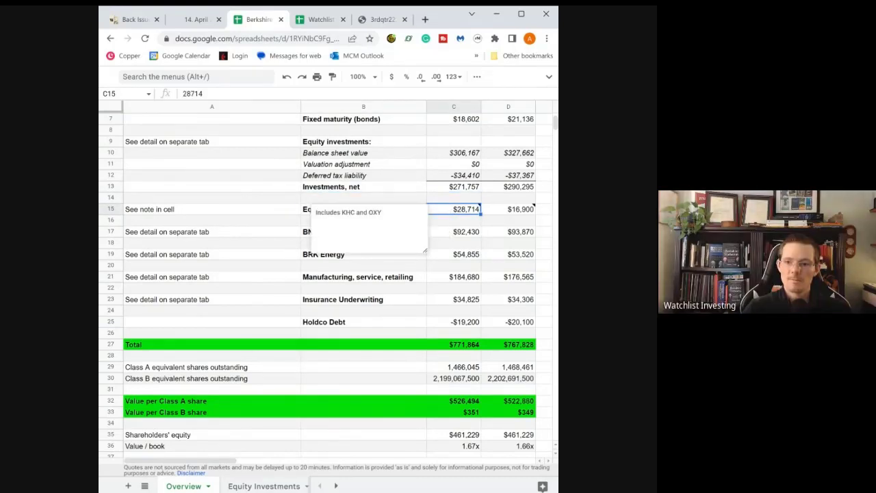
pyautogui.click(358, 199)
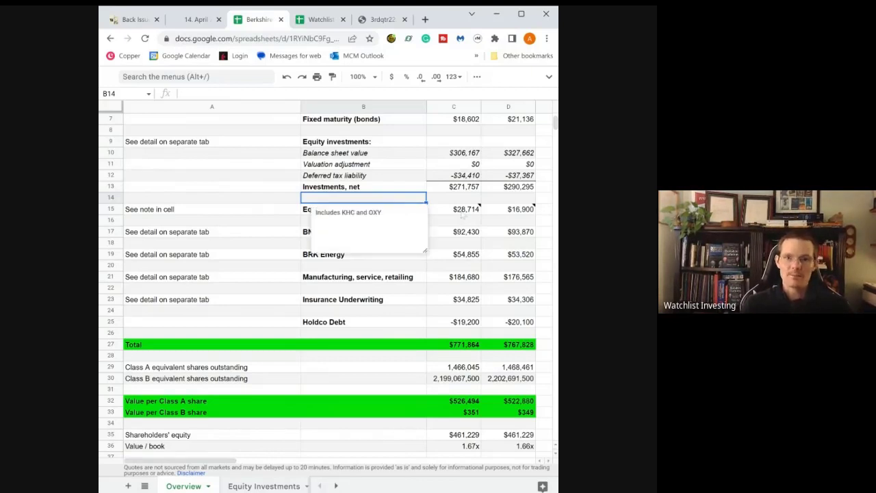
pyautogui.click(463, 213)
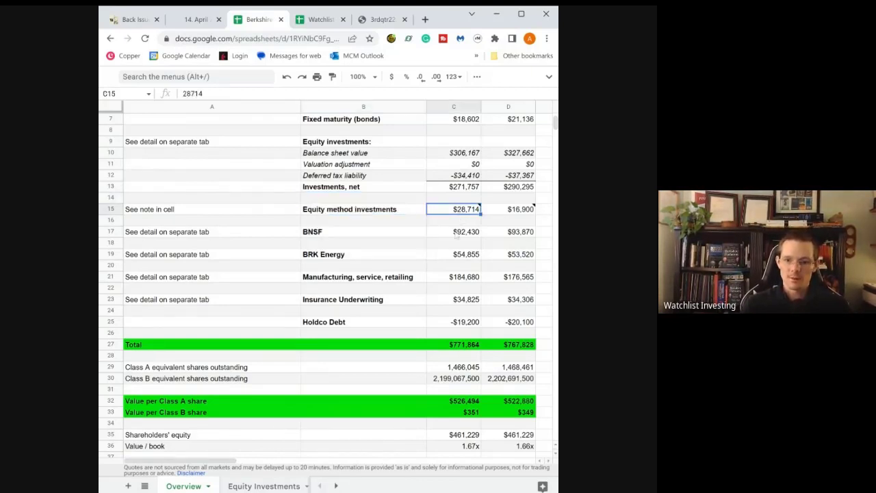
# Check the 2022-Q3 BNSF value's source formula in C17 and review the remaining valuation lines down to price / intrinsic value.
pyautogui.click(456, 234)
pyautogui.scroll(-2, 452, 236)
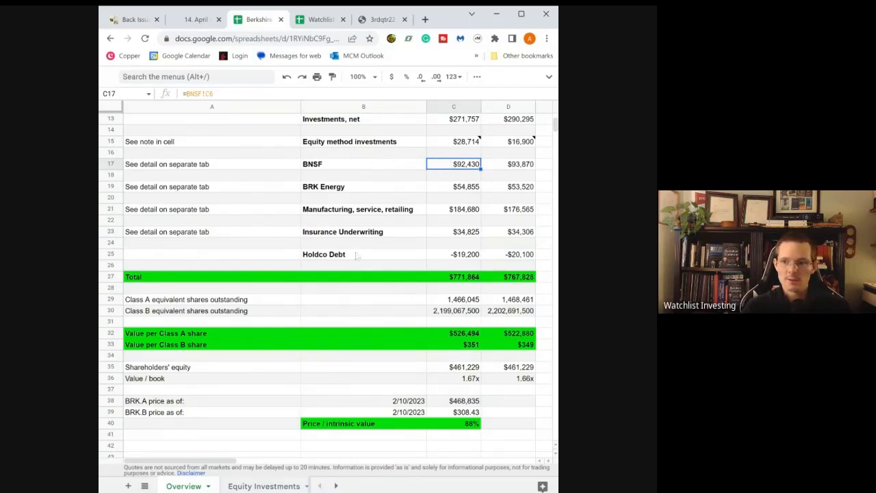
pyautogui.scroll(2, 363, 251)
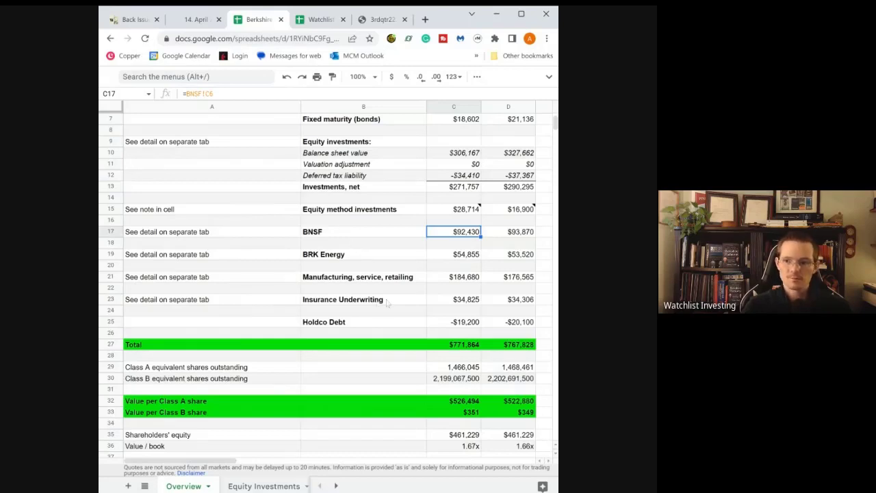
# Switch to the BNSF sheet and review its valuation block, quarterly income statement, tax rates and cars/unit volumes.
pyautogui.click(144, 485)
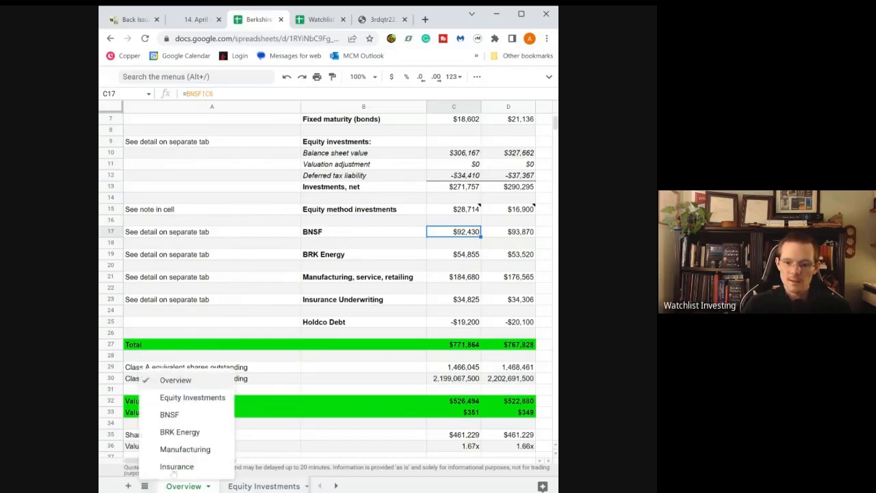
pyautogui.click(171, 415)
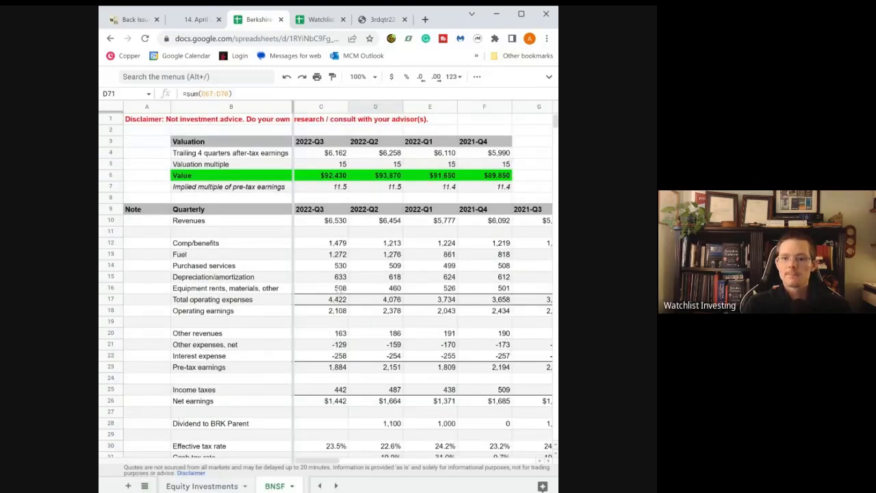
pyautogui.scroll(-5, 336, 289)
pyautogui.scroll(2, 330, 232)
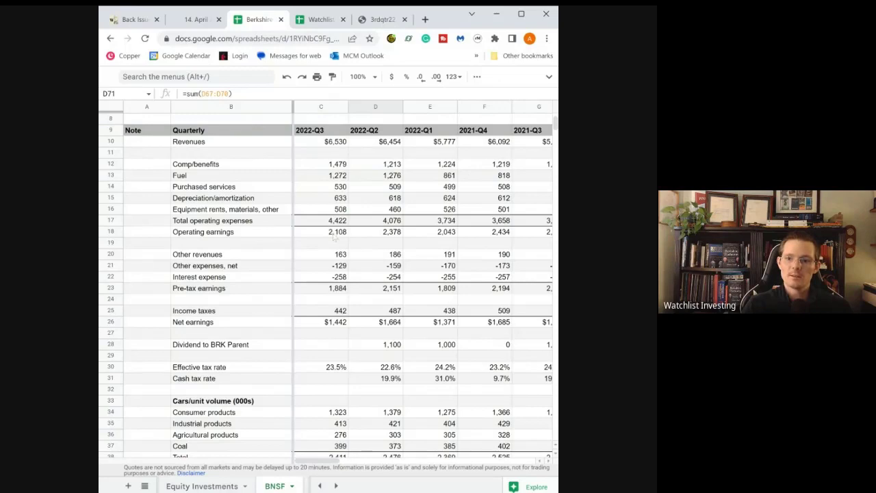
pyautogui.scroll(-2, 335, 240)
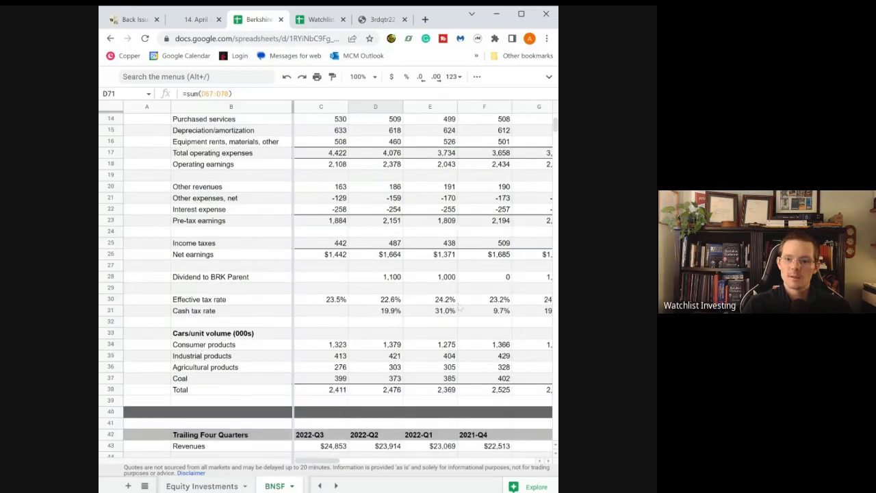
pyautogui.scroll(-2, 462, 308)
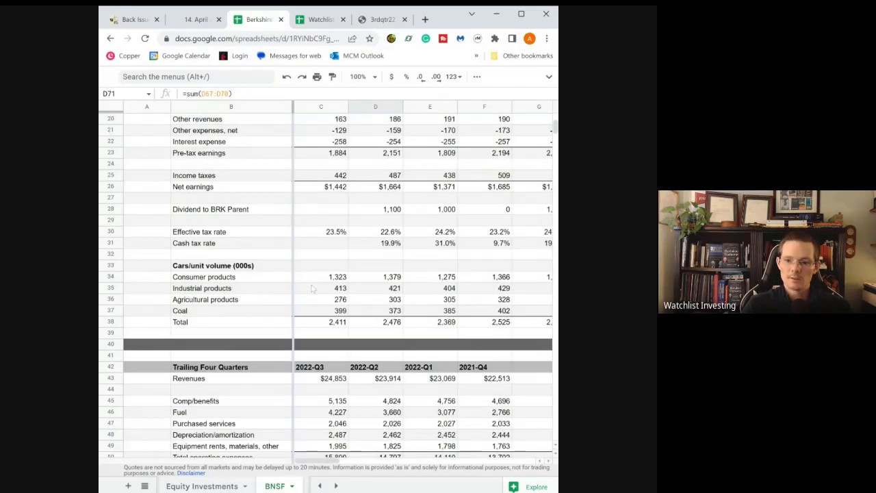
pyautogui.scroll(-2, 314, 290)
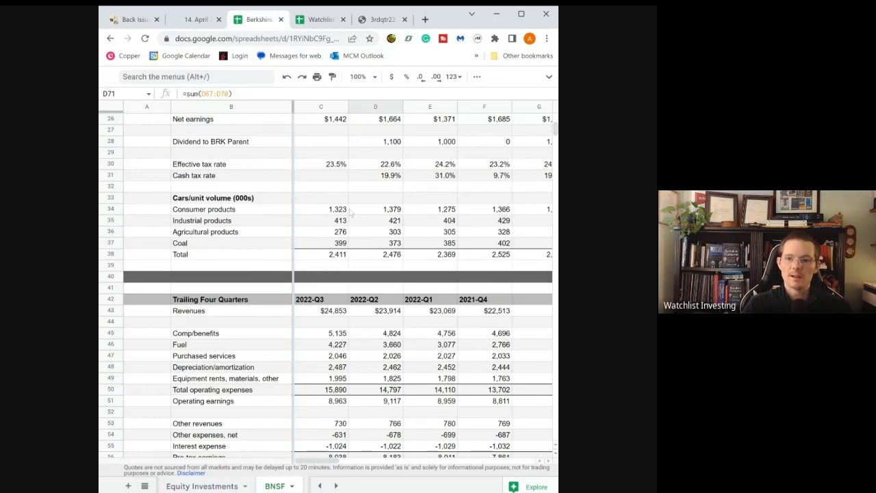
# Inspect the 2022-Q3 consumer products volume in C34 and the trailing four quarters net earnings formula in C59.
pyautogui.click(332, 209)
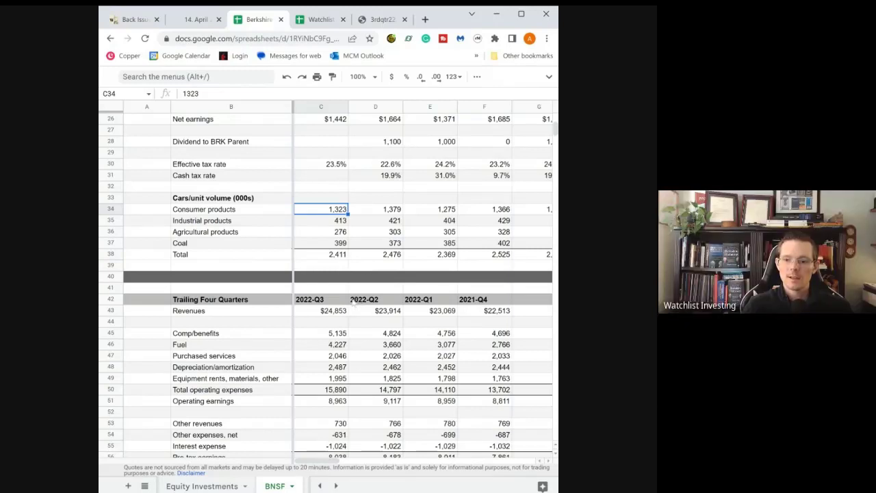
pyautogui.scroll(-2, 356, 301)
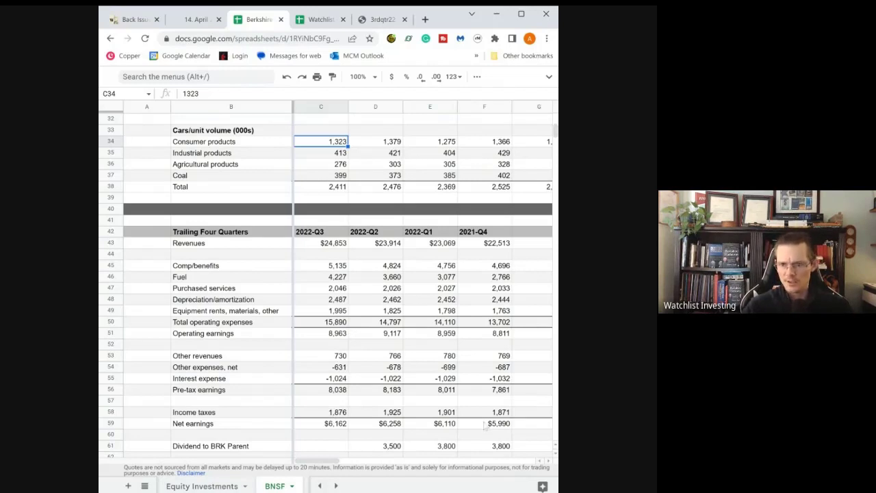
pyautogui.click(329, 424)
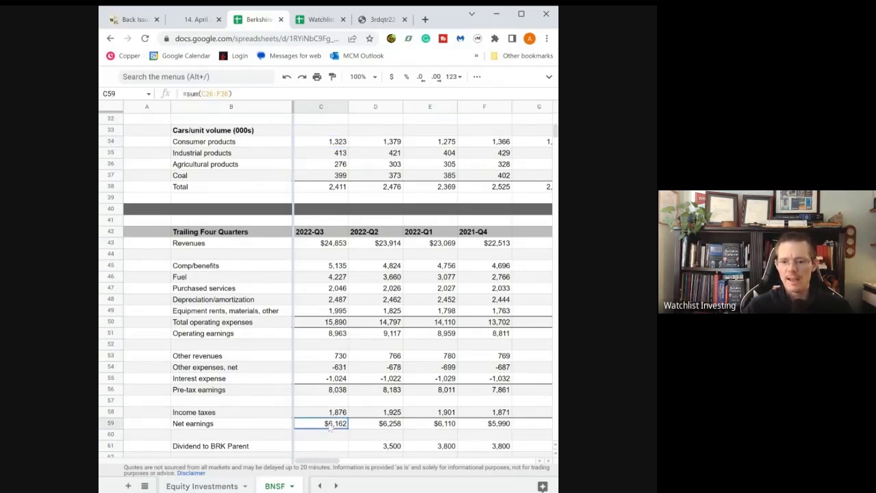
# Compare the 2022-Q3 trailing pre-tax and net earnings formulas in C56 and C59, then review the trailing volumes and profitability and returns sections.
pyautogui.click(319, 391)
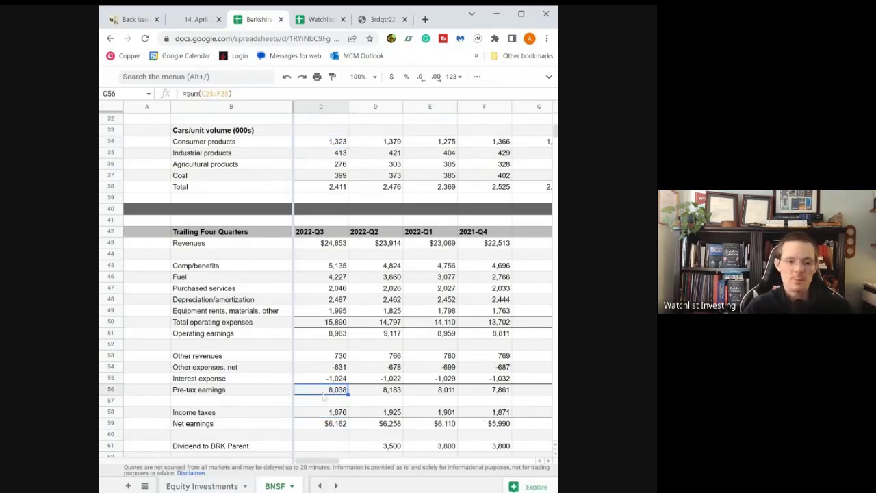
pyautogui.click(329, 426)
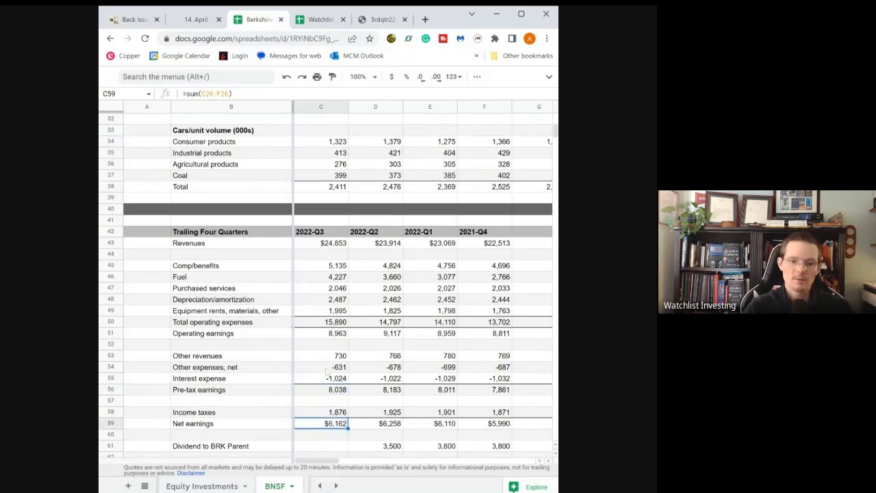
pyautogui.scroll(-1, 326, 371)
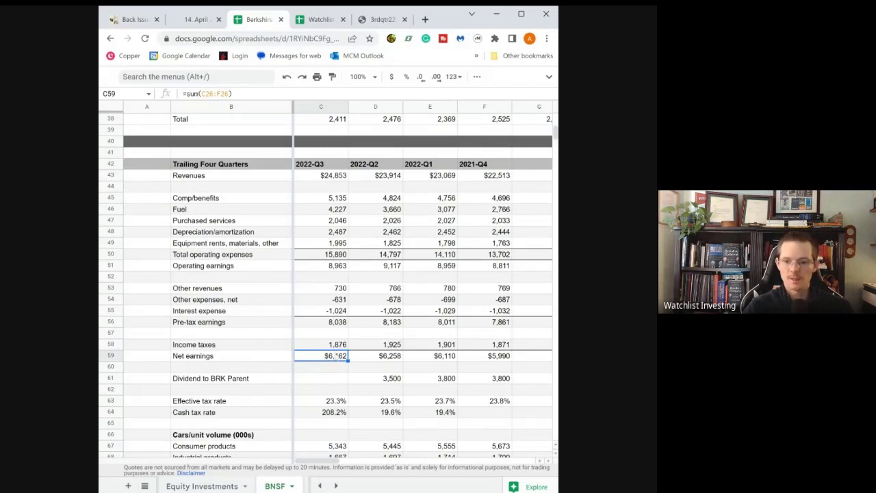
pyautogui.scroll(-2, 335, 355)
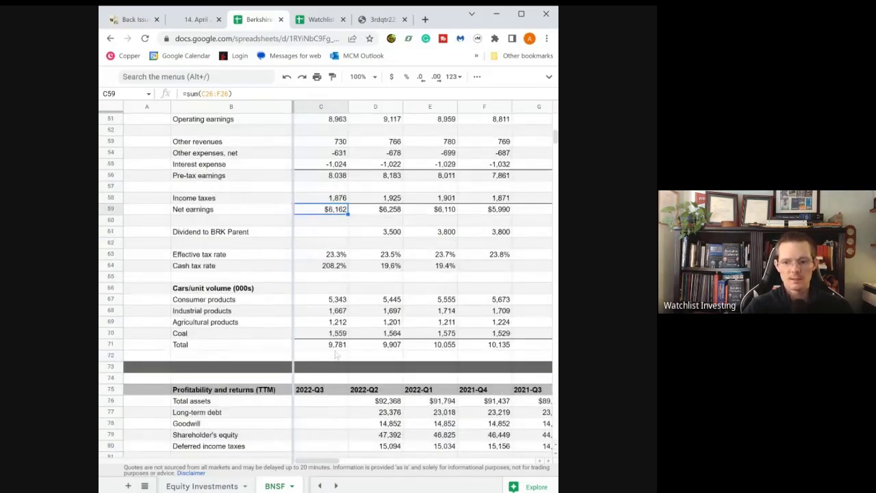
pyautogui.scroll(-3, 338, 333)
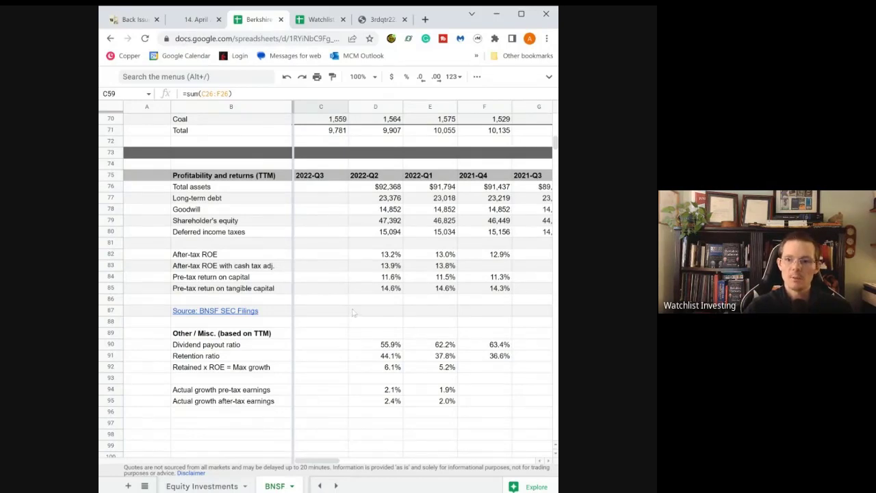
# Select the trailing dividends to BRK Parent in D61:F61, covering 2022-Q2 back to 2021-Q4, to examine them.
pyautogui.scroll(8, 353, 312)
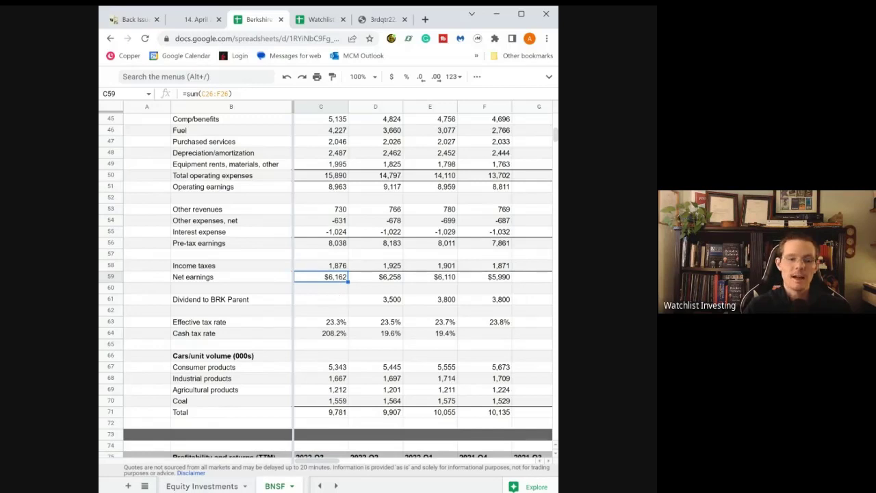
pyautogui.scroll(-2, 357, 281)
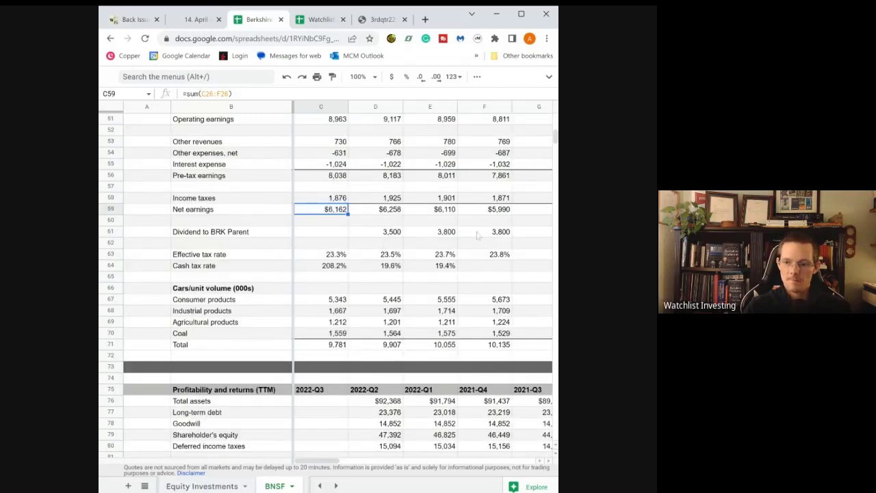
pyautogui.moveTo(493, 237); pyautogui.dragTo(391, 236)
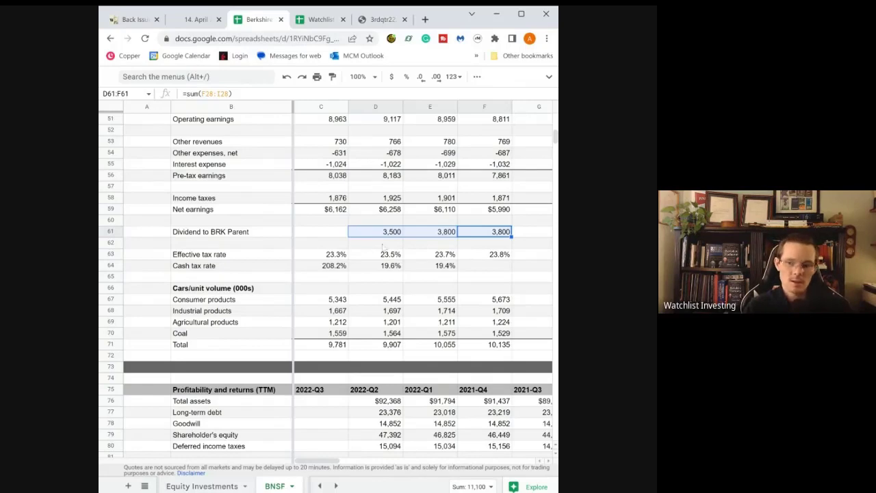
# Trace the 2022-Q3 BNSF valuation from the trailing earnings in C4 through the multiple in C5 to the value formula in C6.
pyautogui.scroll(10, 381, 248)
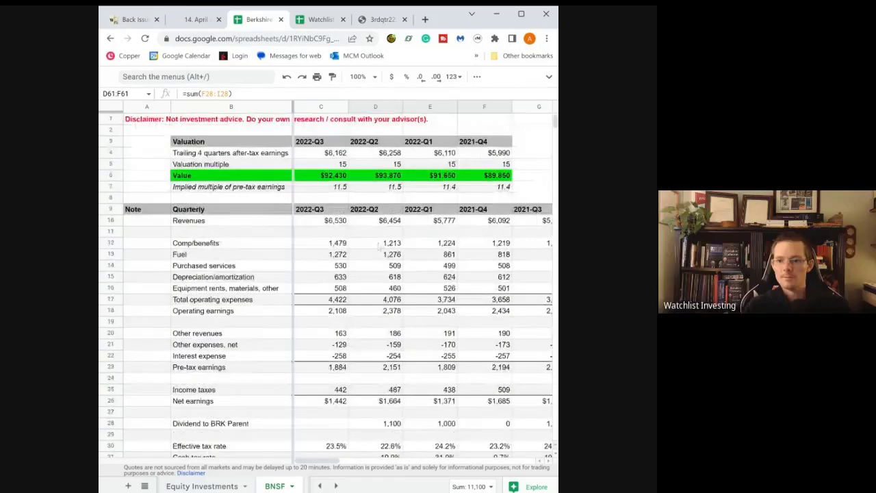
pyautogui.click(327, 155)
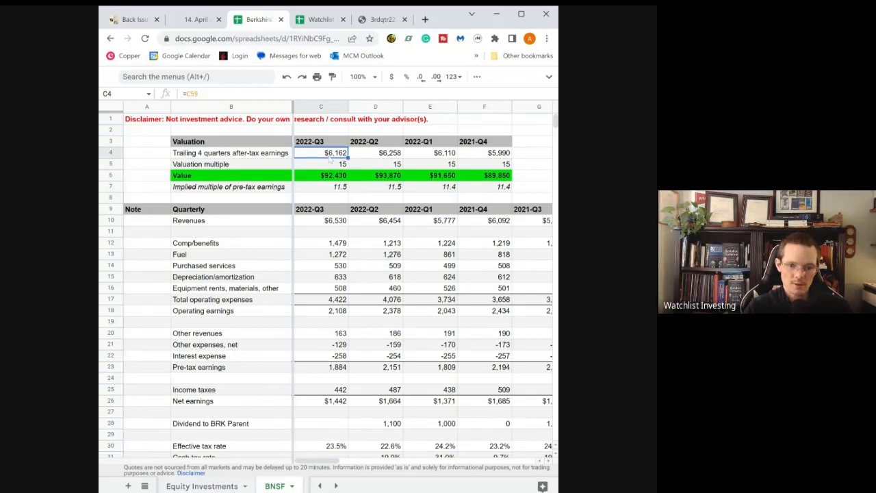
pyautogui.click(315, 164)
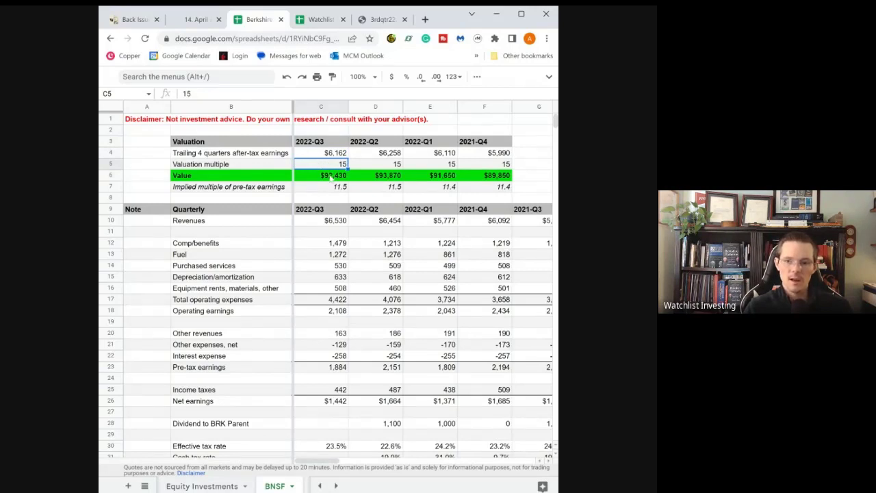
pyautogui.click(330, 176)
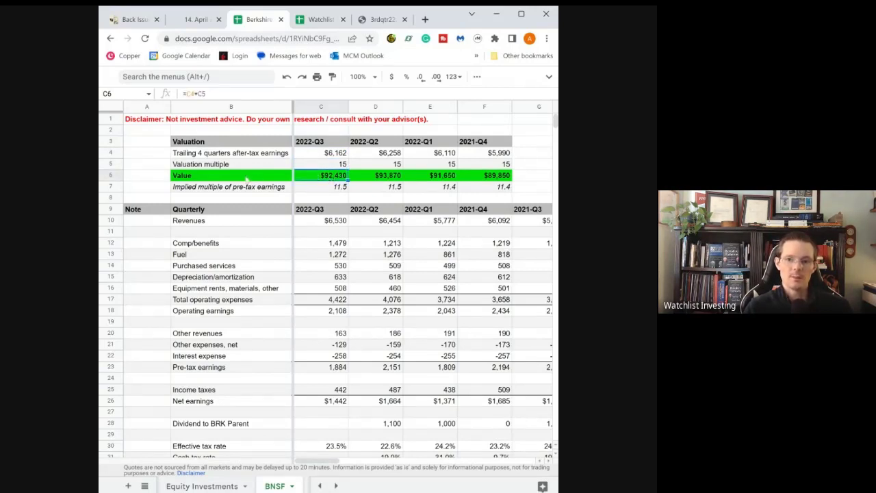
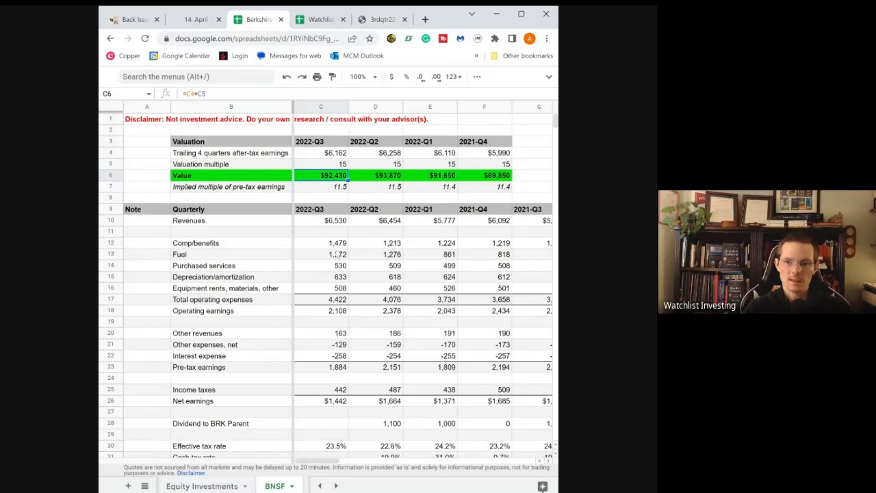
# Switch to the 3rdqtr22.pdf report and find the Railroad section with BNSF's earnings summary on PDF page 33.
pyautogui.click(385, 20)
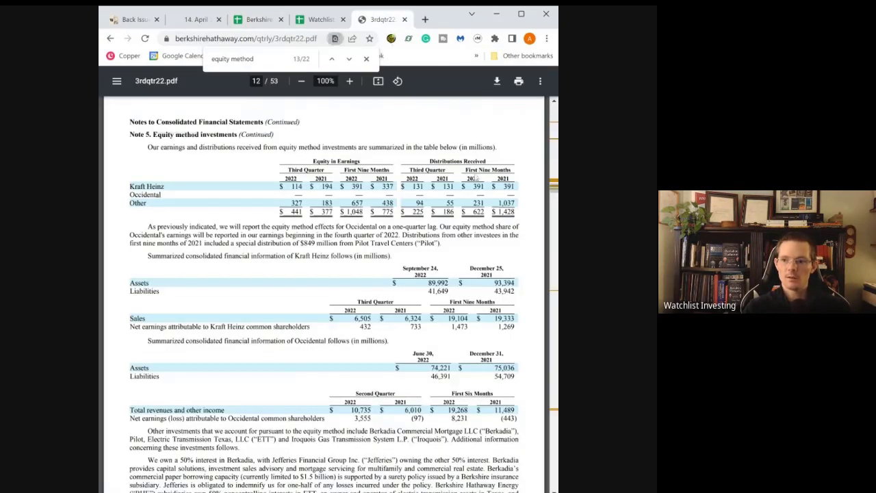
pyautogui.moveTo(553, 189); pyautogui.dragTo(552, 310)
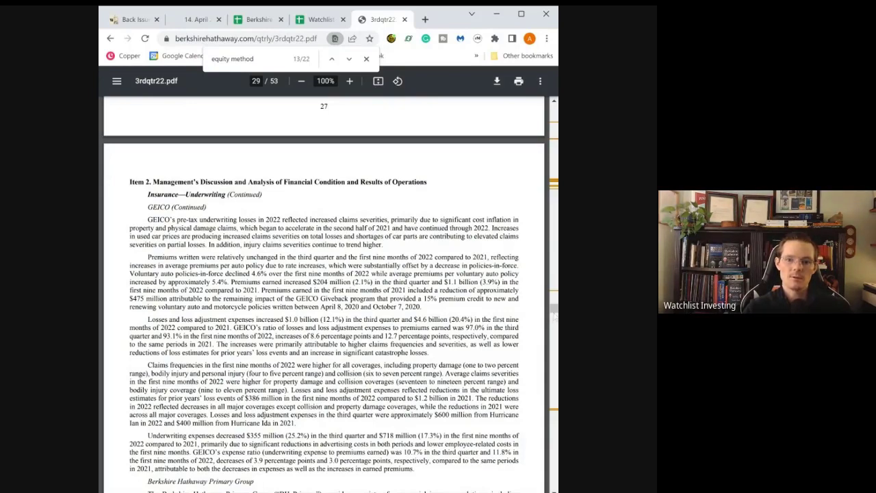
pyautogui.moveTo(553, 309); pyautogui.dragTo(548, 345)
pyautogui.scroll(-1, 324, 274)
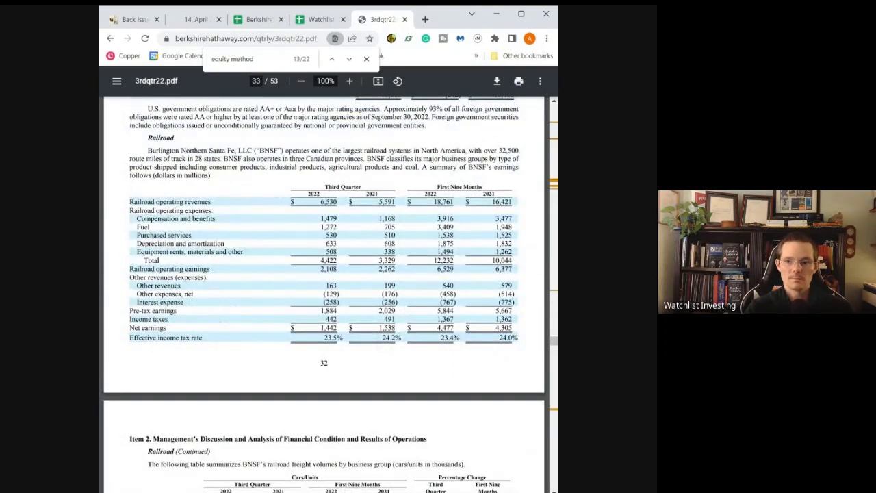
# Examine BNSF's third-quarter 2022 figures from operating revenues to effective income tax rate, plus the cars/units table on the following page.
pyautogui.moveTo(335, 202); pyautogui.dragTo(322, 202)
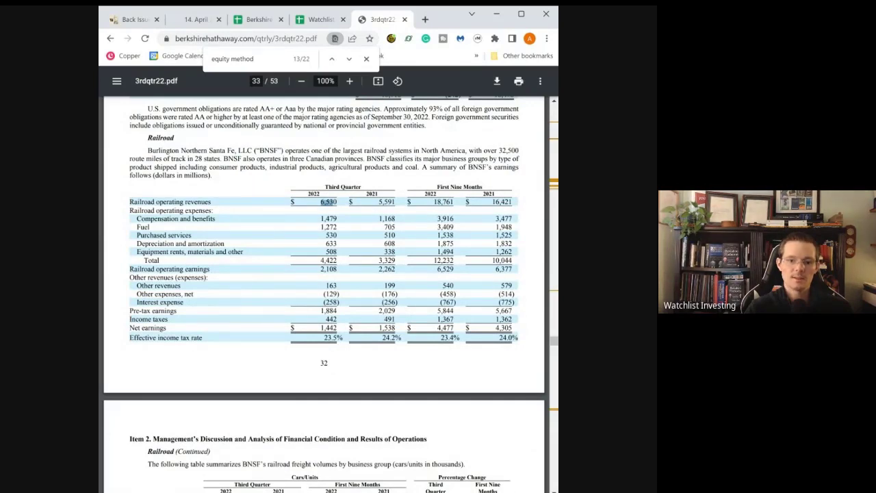
pyautogui.moveTo(332, 337); pyautogui.dragTo(324, 338)
pyautogui.scroll(-2, 323, 337)
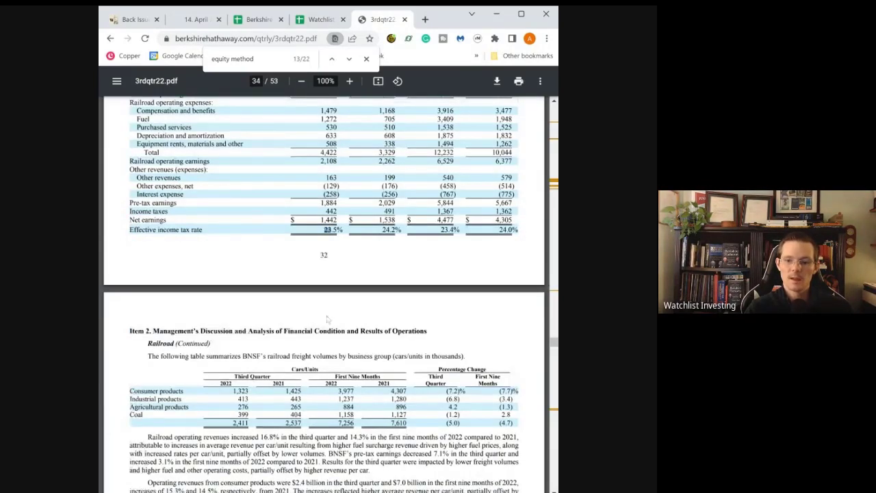
pyautogui.scroll(3, 323, 294)
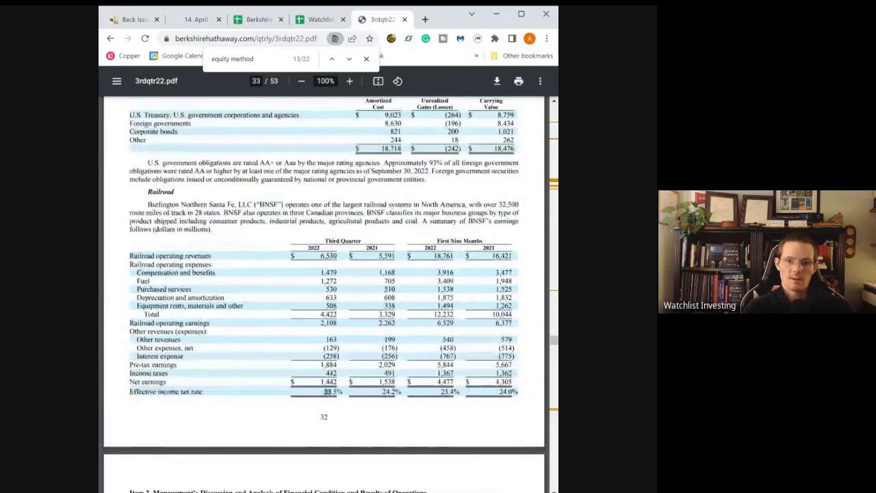
pyautogui.scroll(-3, 324, 294)
pyautogui.scroll(-3, 324, 294)
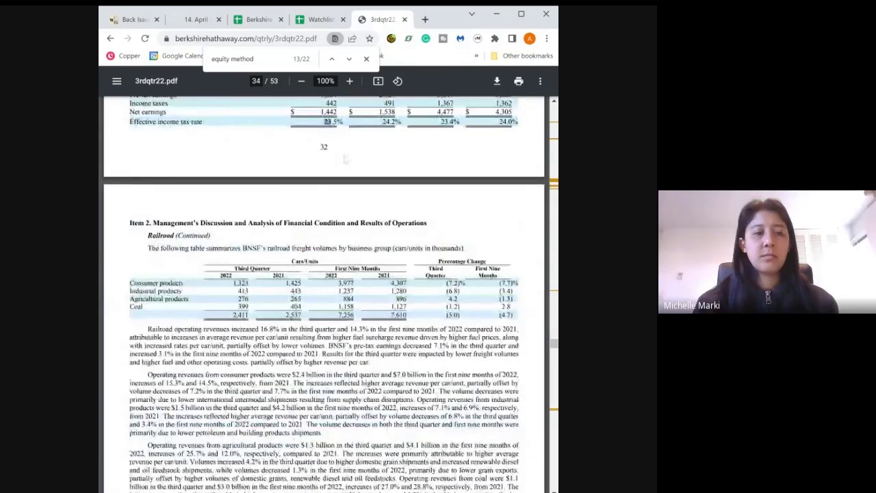
pyautogui.scroll(-1, 323, 294)
pyautogui.scroll(3, 323, 294)
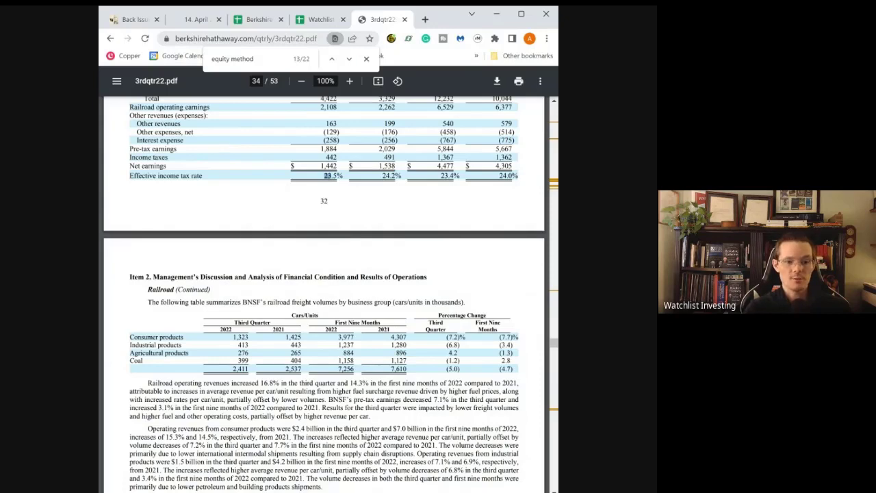
# Return to the BNSF sheet and inspect the 2022-Q2 dividend formula in D28, glancing back at the 10-Q for reference.
pyautogui.click(258, 20)
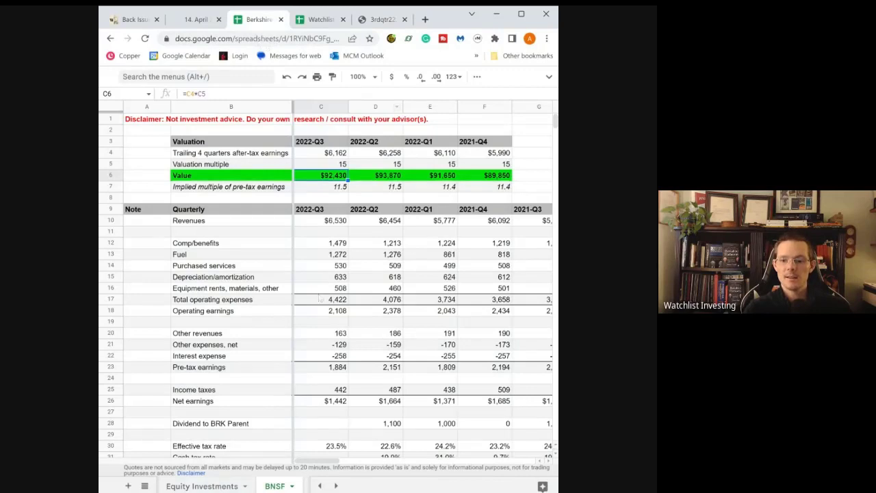
pyautogui.scroll(-5, 319, 293)
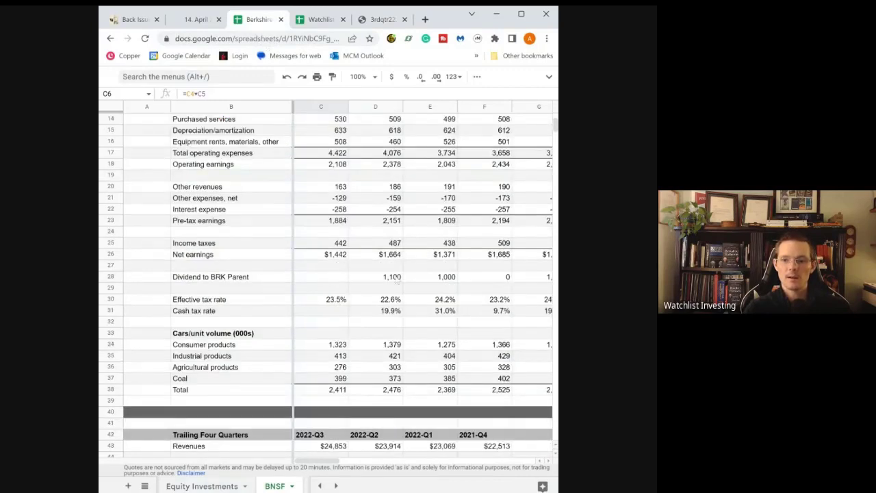
pyautogui.click(397, 281)
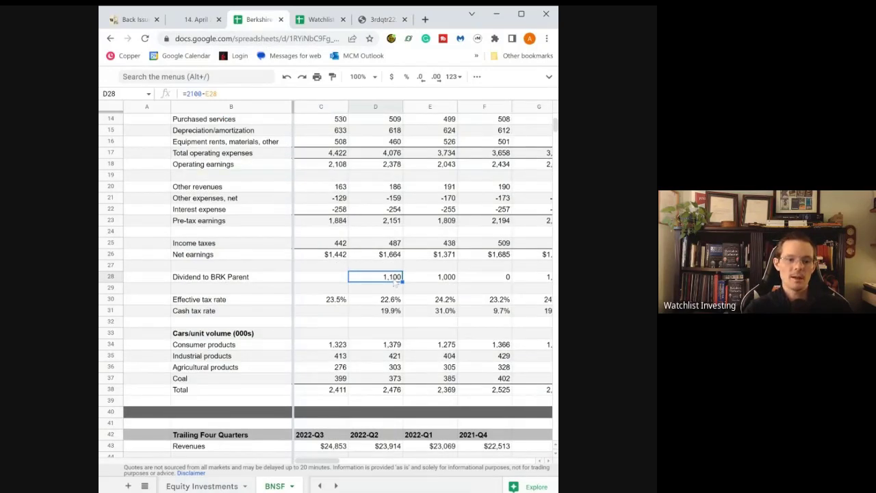
pyautogui.click(383, 21)
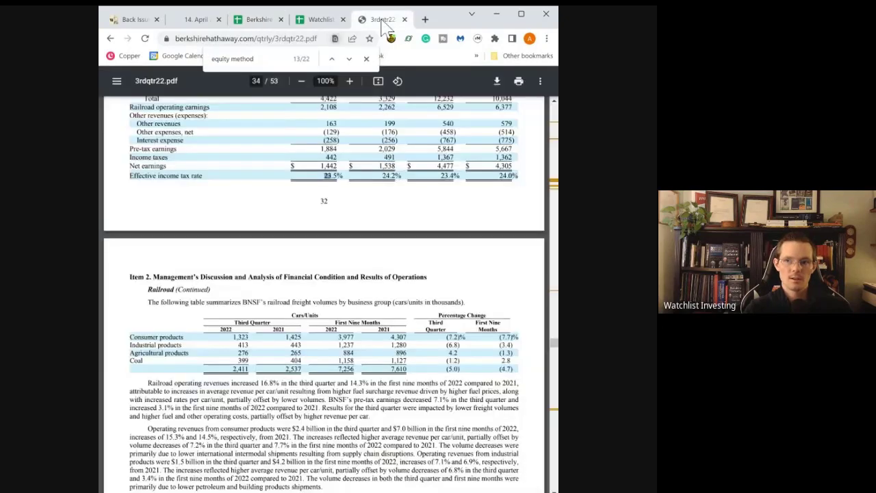
pyautogui.click(246, 22)
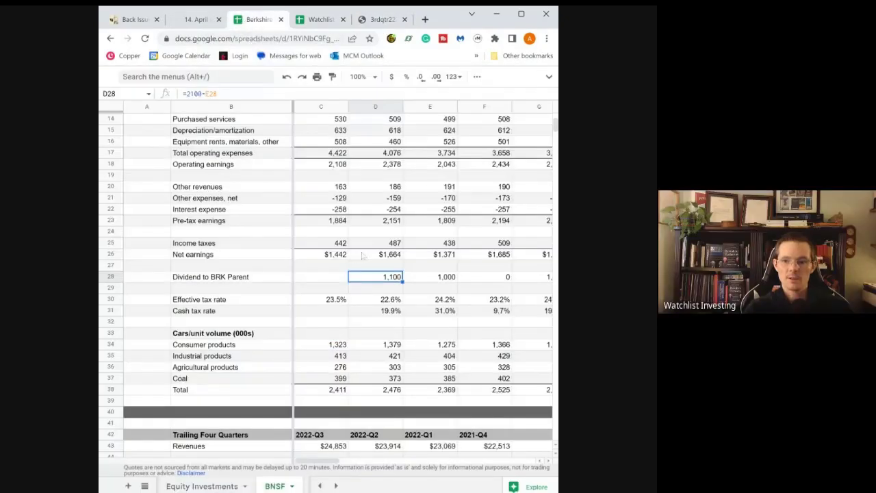
# Revisit the 2022-Q3 valuation block, going over C4, C5 and C6 repeatedly and ending on the empty cell C8.
pyautogui.scroll(5, 364, 257)
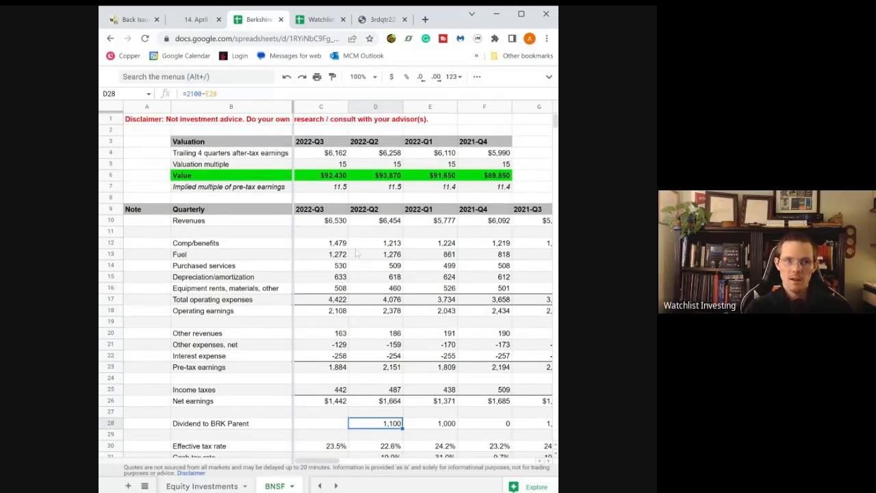
pyautogui.click(326, 157)
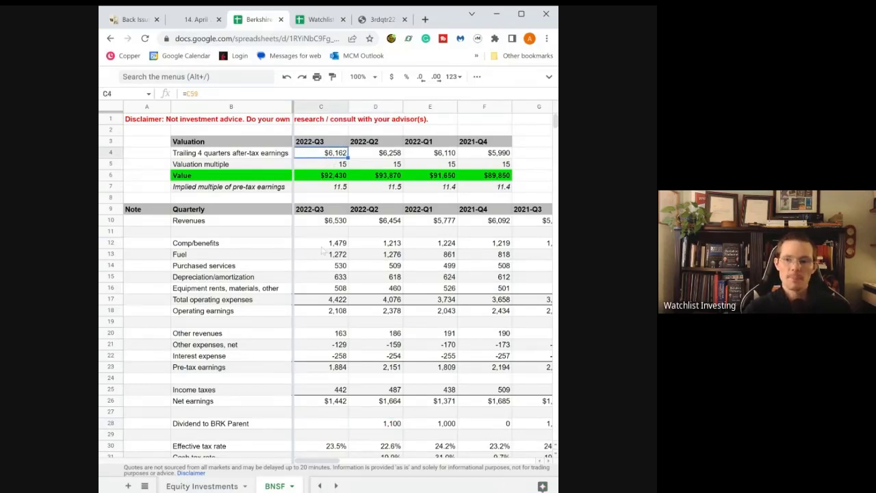
pyautogui.click(326, 167)
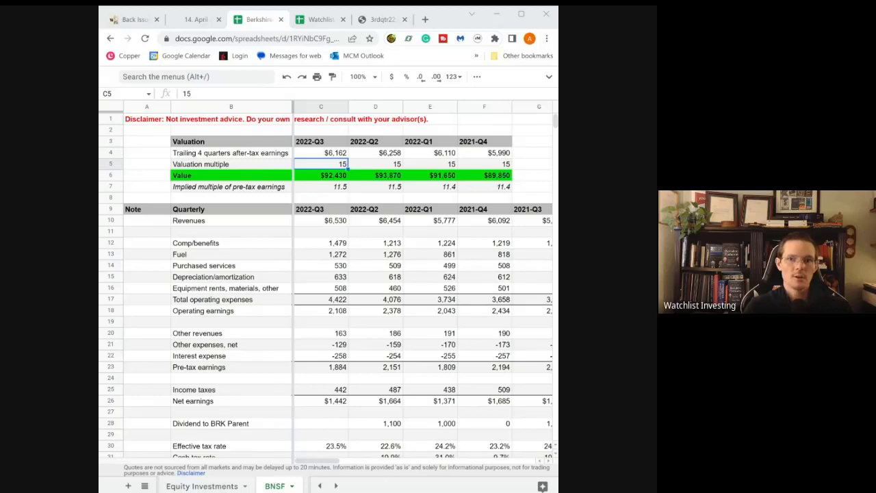
pyautogui.click(333, 175)
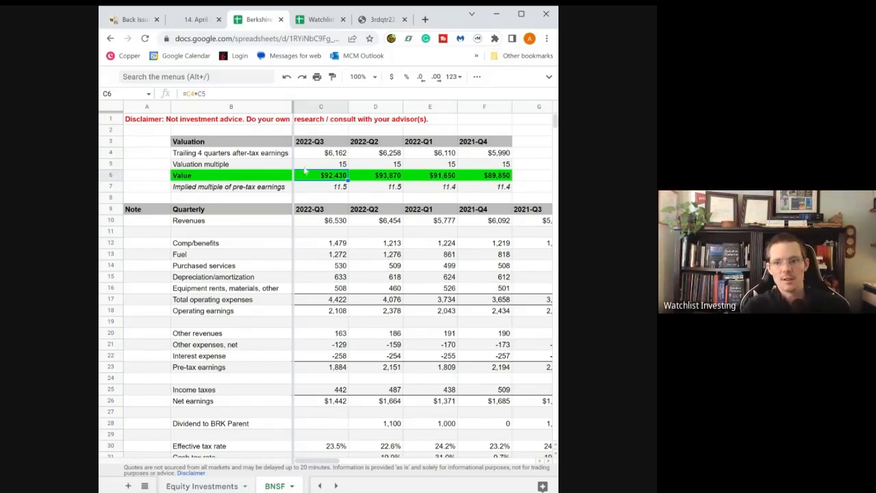
pyautogui.click(305, 169)
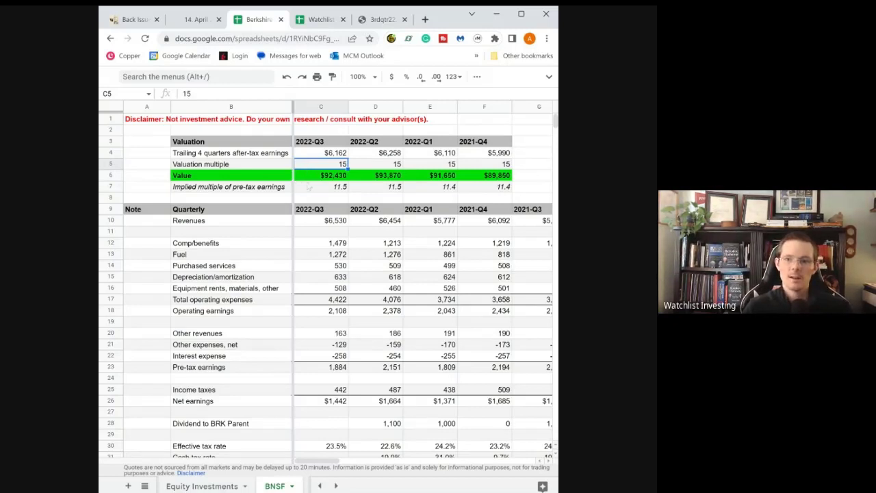
pyautogui.click(311, 175)
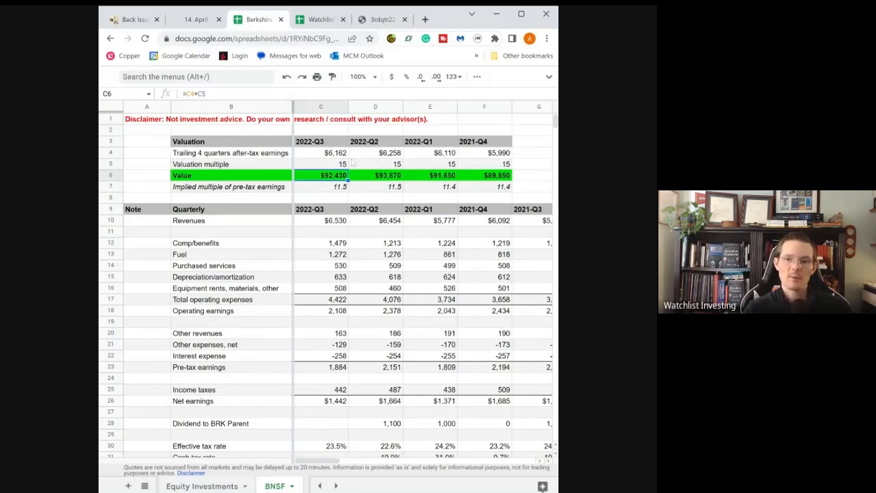
pyautogui.click(331, 156)
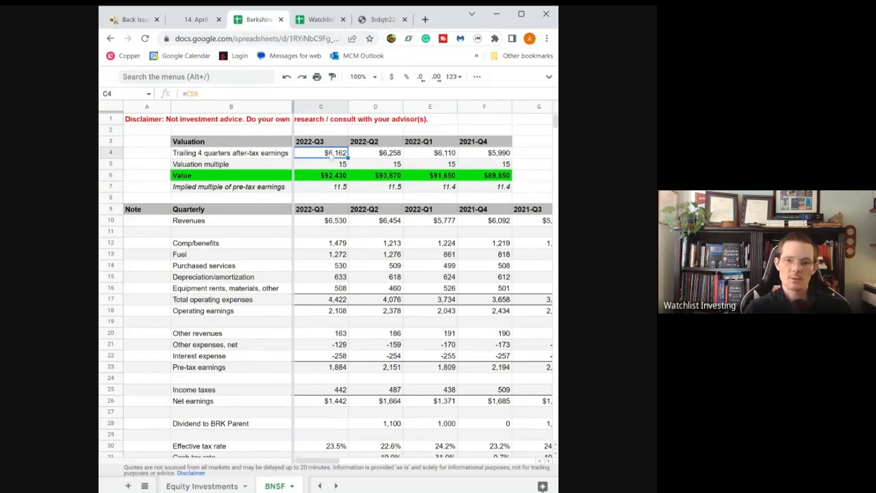
pyautogui.click(330, 166)
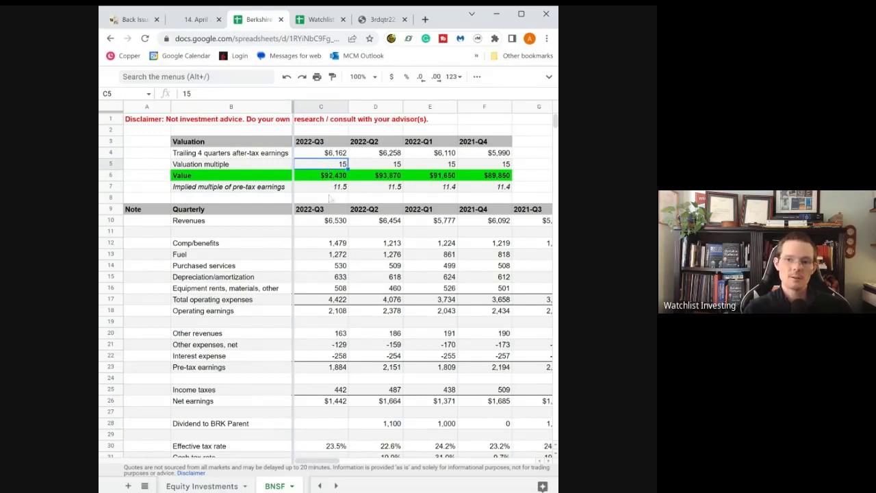
pyautogui.click(331, 198)
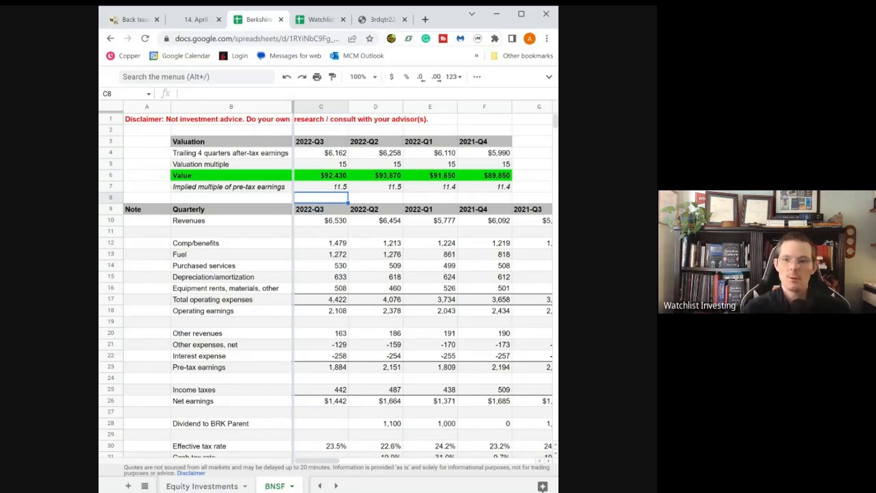
# Try a valuation multiple of 20 for 2022-Q3 in C5 of the BNSF sheet.
pyautogui.click(339, 166)
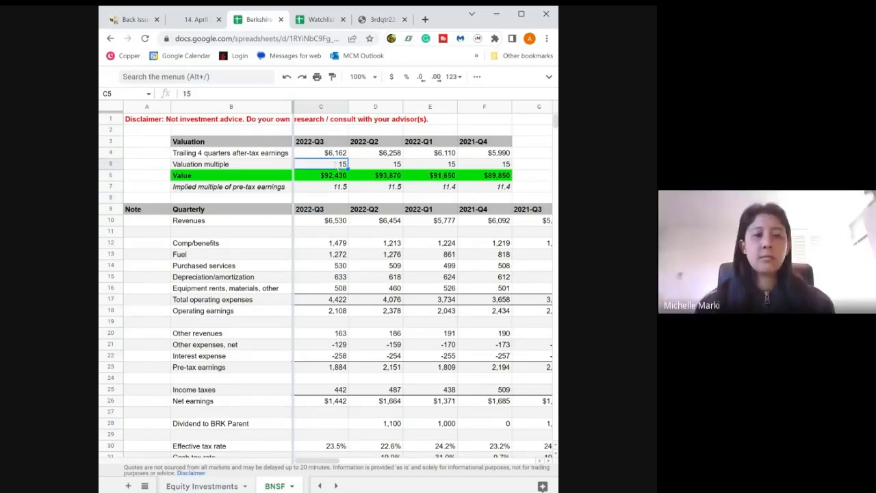
pyautogui.write('20')
pyautogui.press('Return')
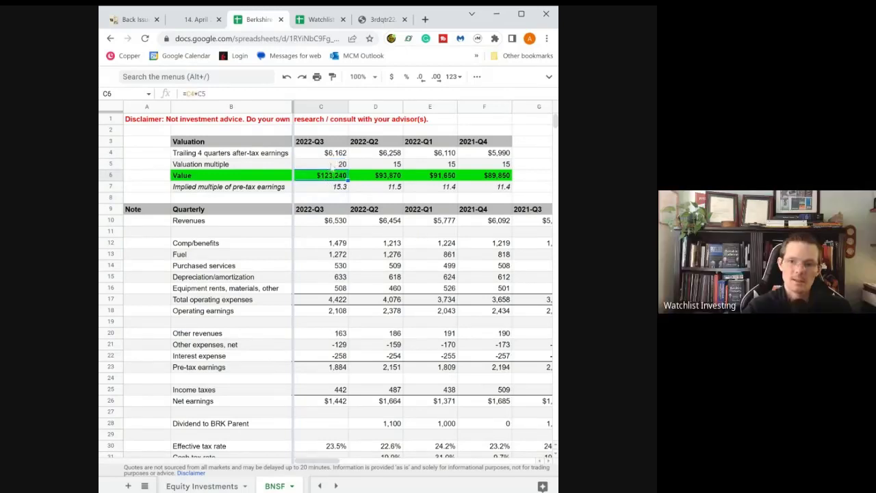
# Set the 2022-Q3 valuation multiple in C5 back to 15.
pyautogui.click(331, 165)
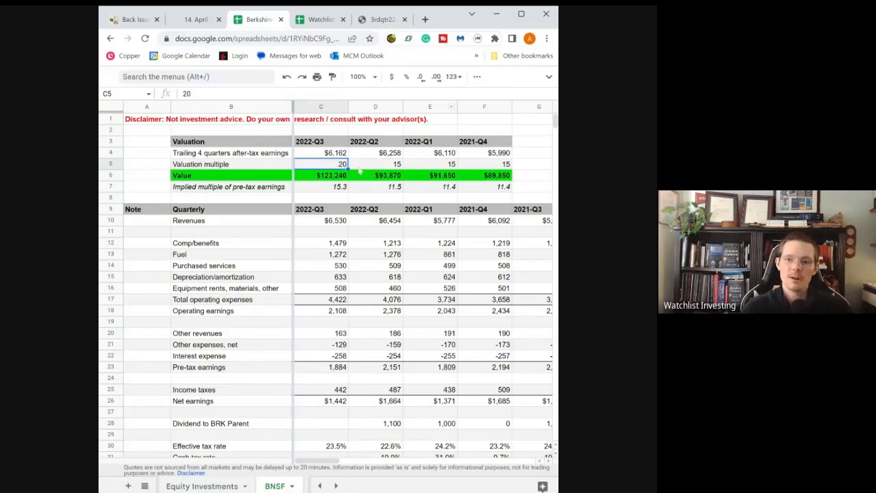
pyautogui.click(358, 167)
pyautogui.click(341, 163)
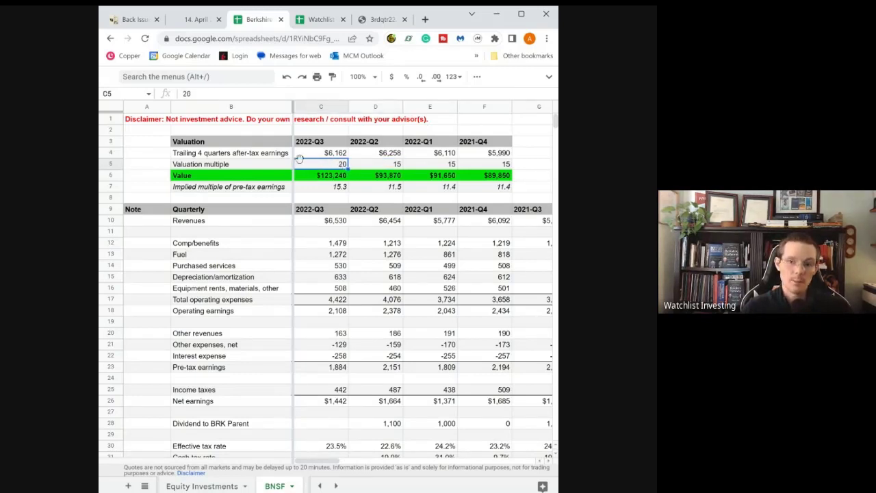
pyautogui.write('15')
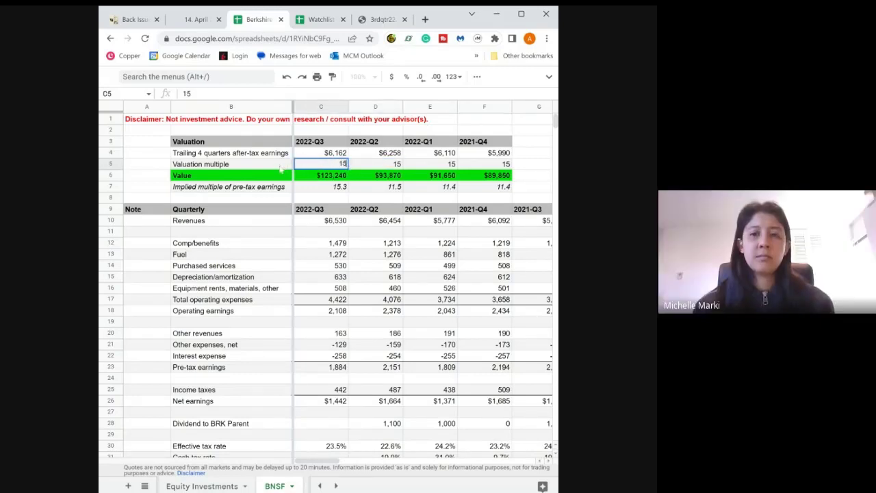
pyautogui.press('Return')
pyautogui.click(317, 167)
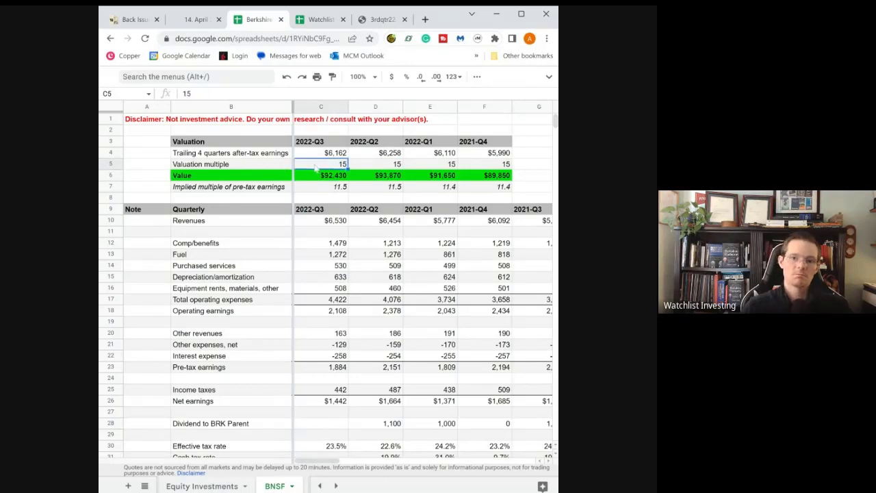
# Review BNSF's 2022-Q3 value, valuation multiple and trailing after-tax earnings, along with the quarterly revenue and compensation figures.
pyautogui.click(313, 177)
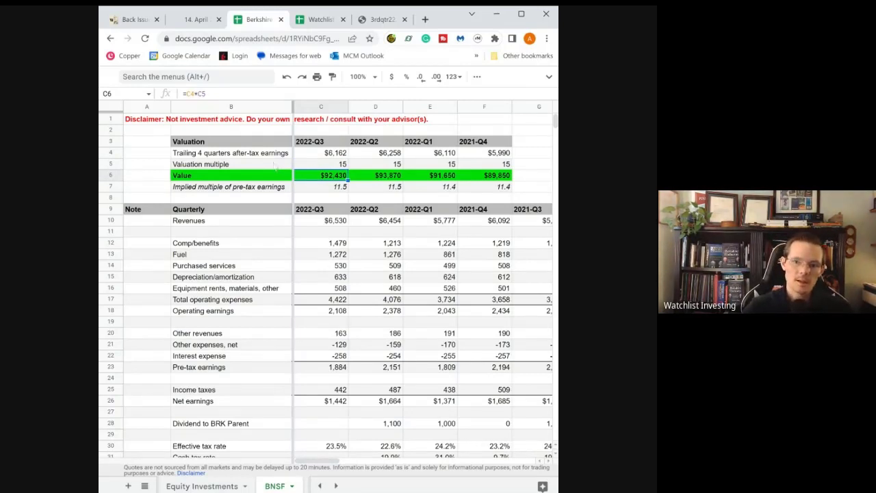
pyautogui.click(265, 167)
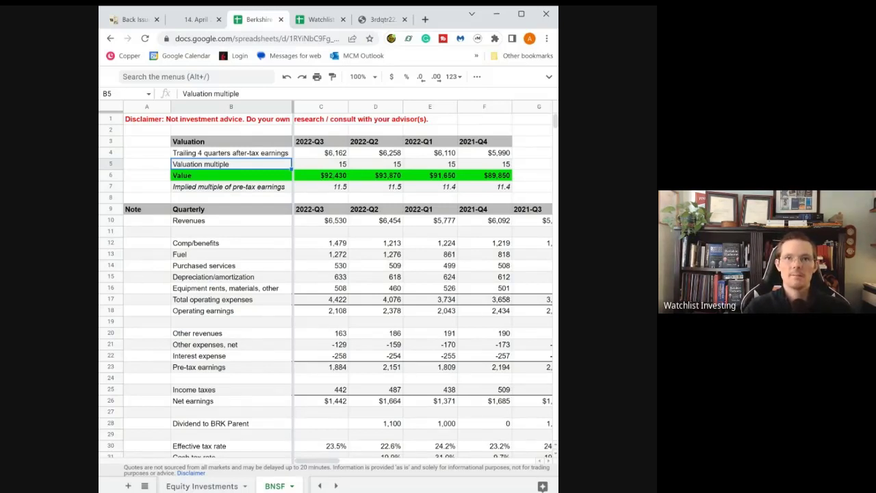
pyautogui.click(335, 242)
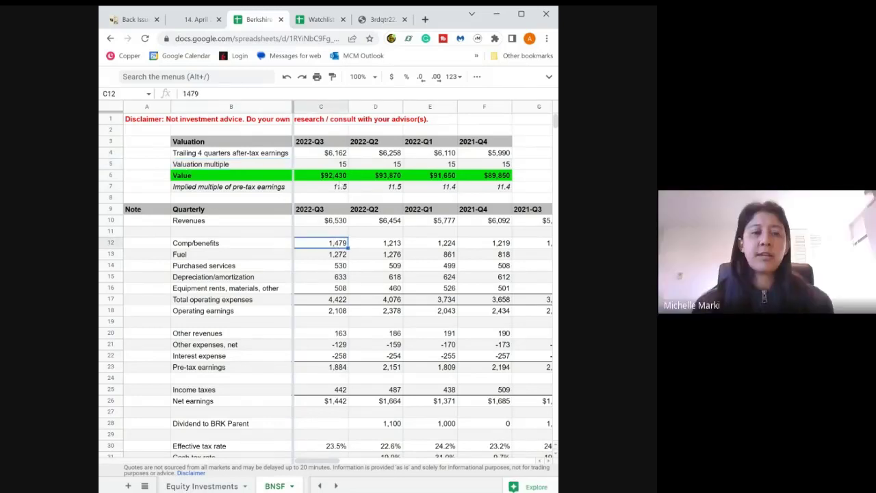
pyautogui.click(336, 166)
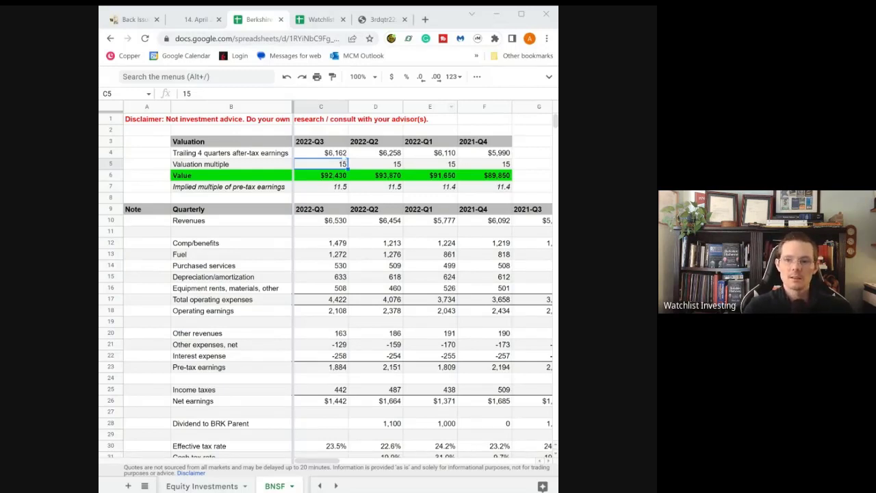
pyautogui.click(340, 154)
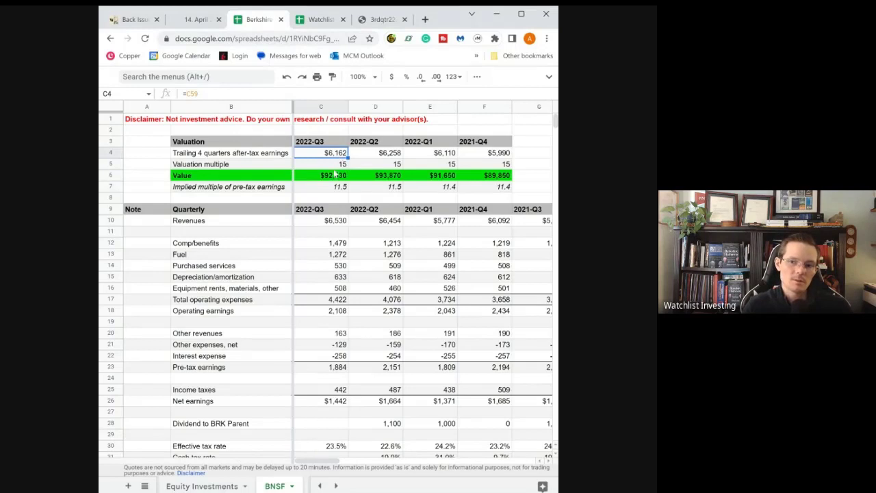
pyautogui.click(335, 166)
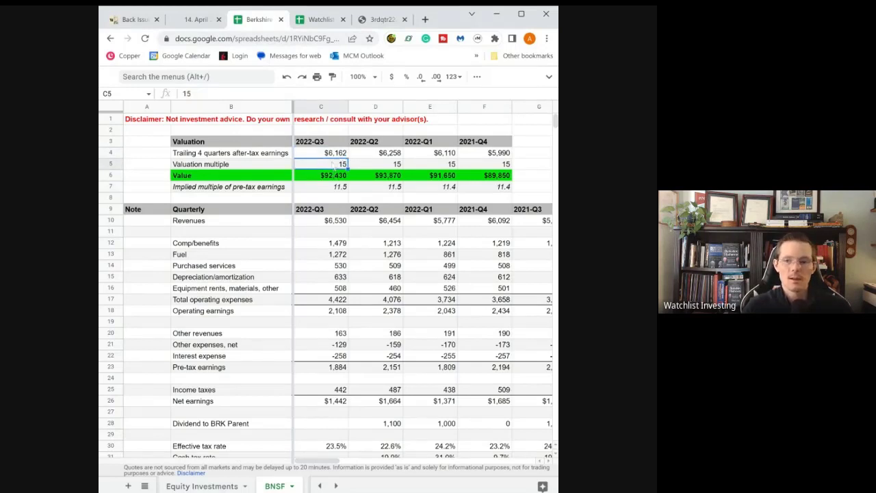
pyautogui.click(333, 156)
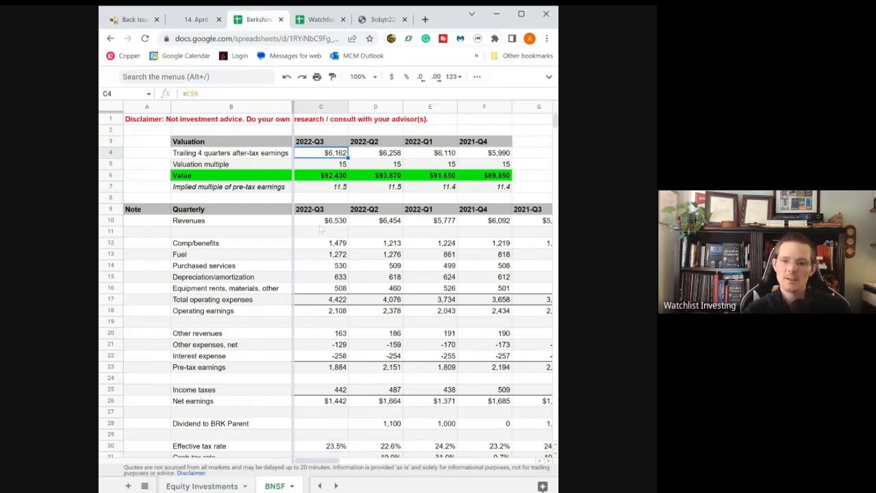
pyautogui.click(325, 224)
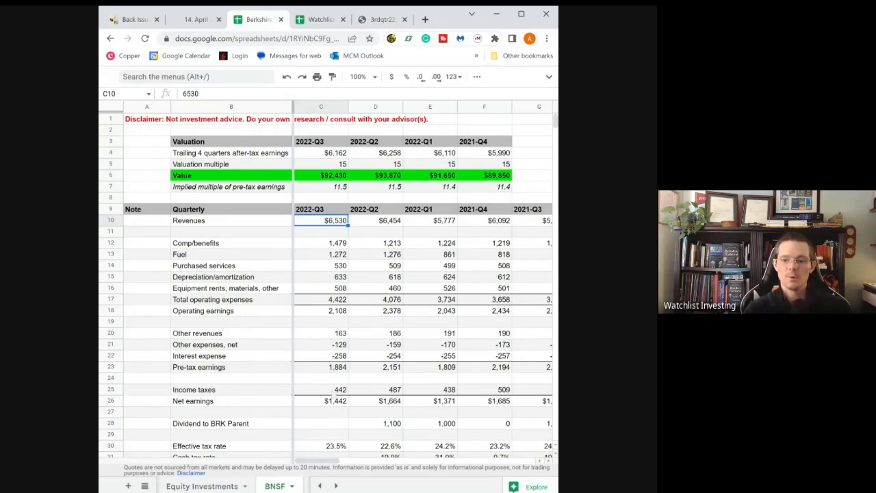
# Glance at the April 2022 newsletter and the Watchlist spreadsheet, and return to the Berkshire workbook's Overview sheet.
pyautogui.click(197, 21)
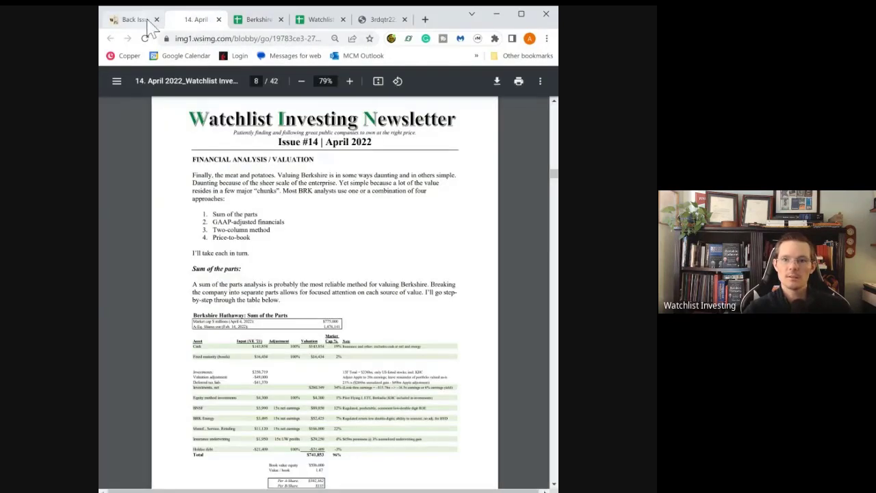
pyautogui.click(316, 25)
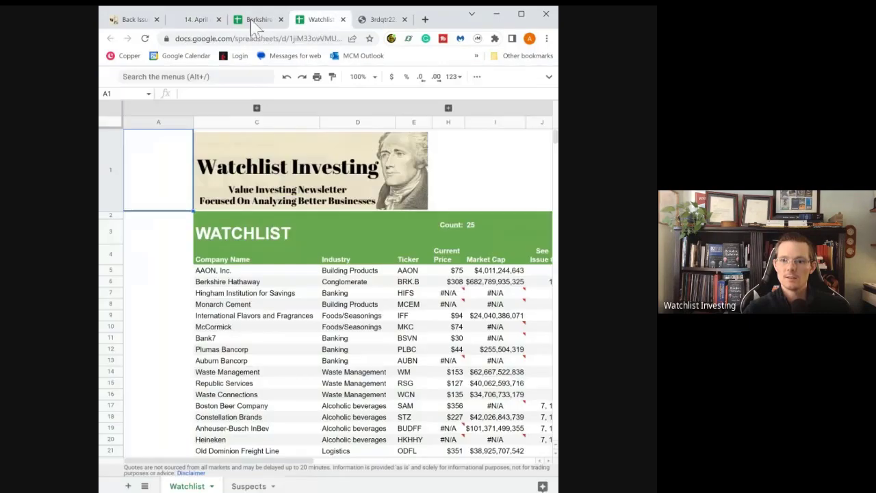
pyautogui.click(256, 21)
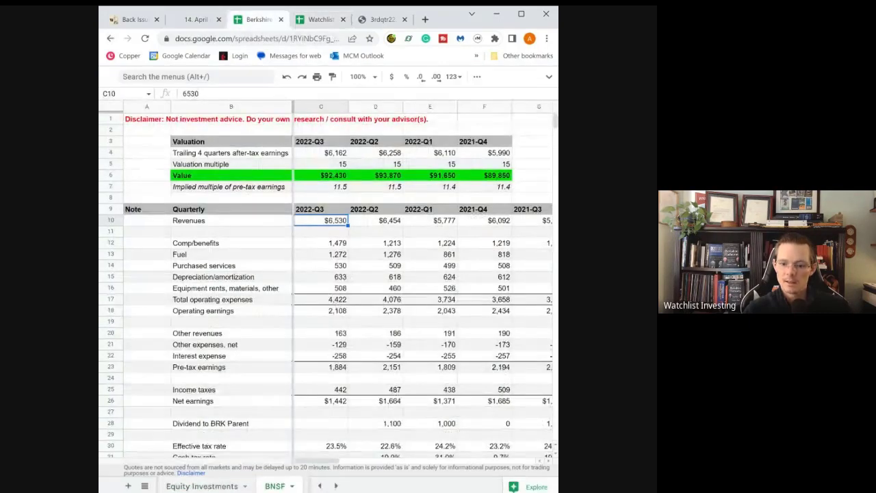
pyautogui.click(145, 485)
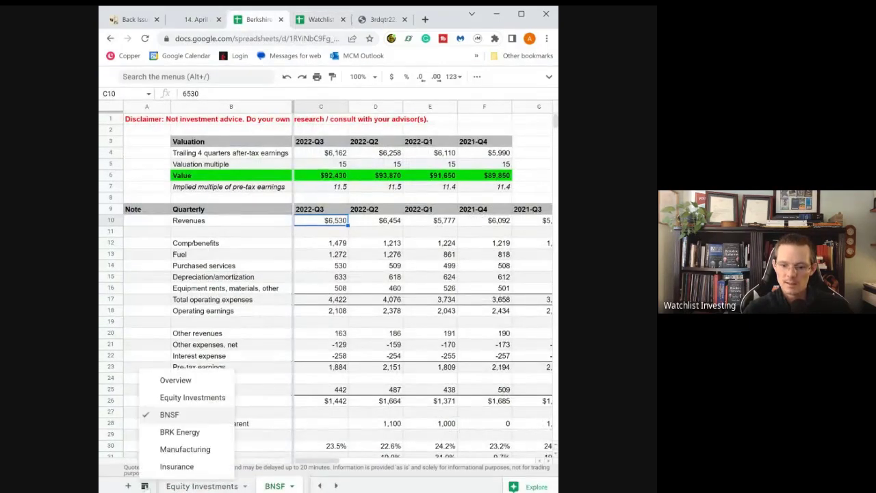
pyautogui.click(159, 381)
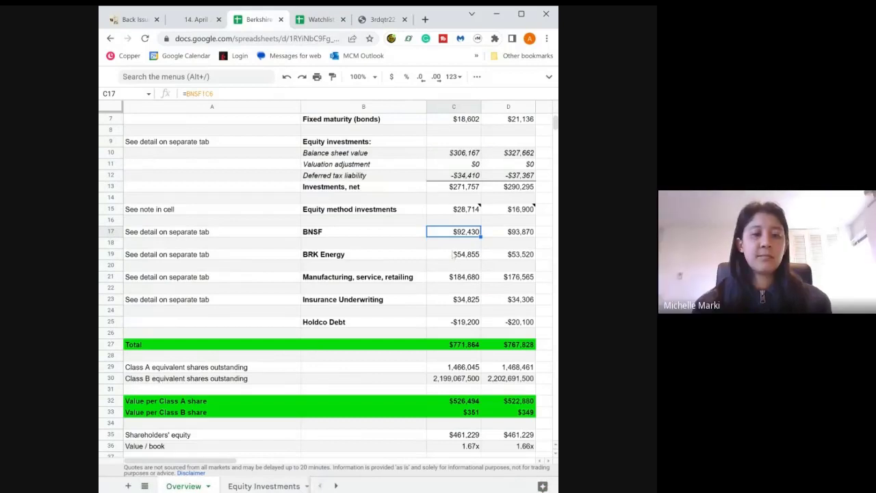
# Inspect the BRK Energy value formula in C19 and open the BRK Energy sheet it draws from.
pyautogui.click(452, 254)
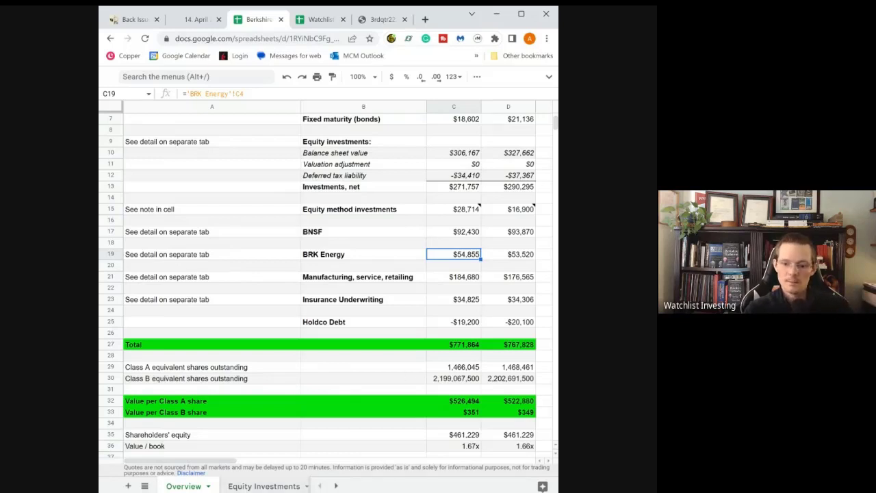
pyautogui.click(144, 486)
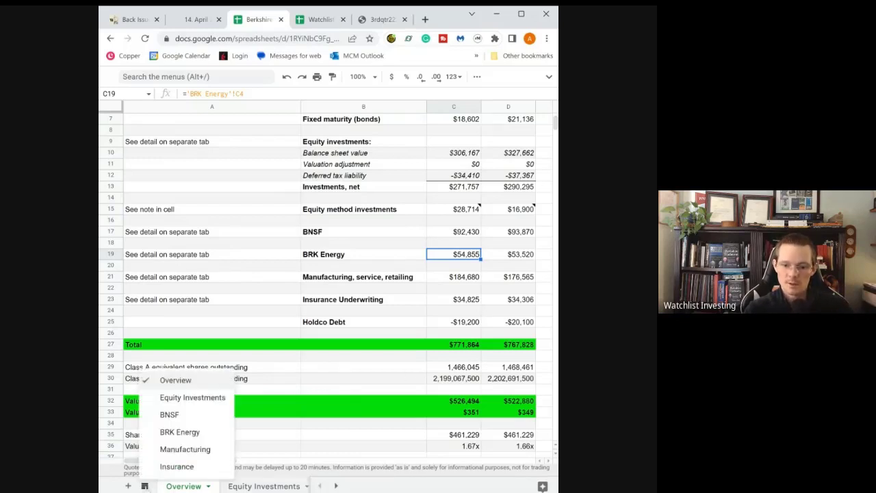
pyautogui.click(171, 433)
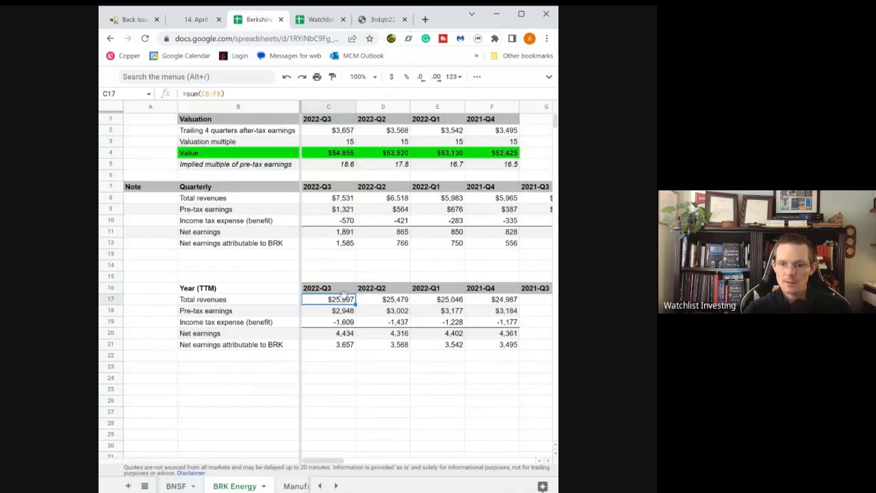
# Switch to the 3rdqtr22.pdf report and find the Utilities and Energy section's table of BHE net earnings by business on PDF page 35.
pyautogui.click(380, 19)
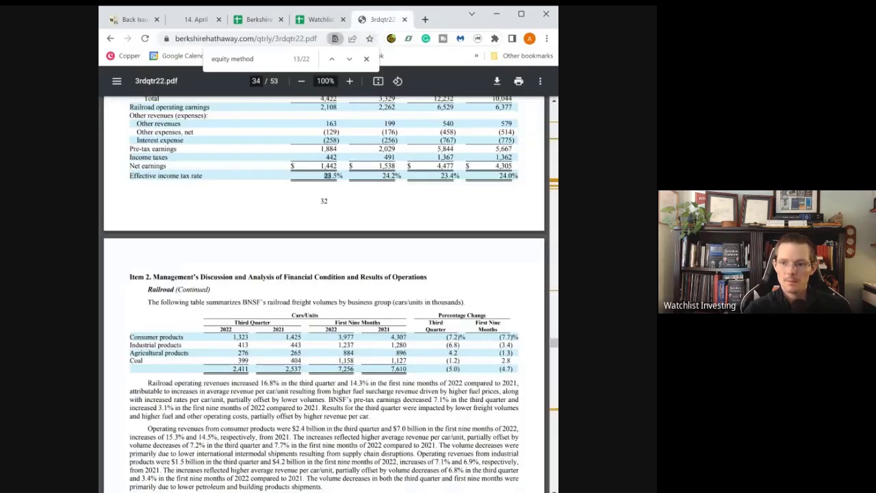
pyautogui.scroll(15, 322, 260)
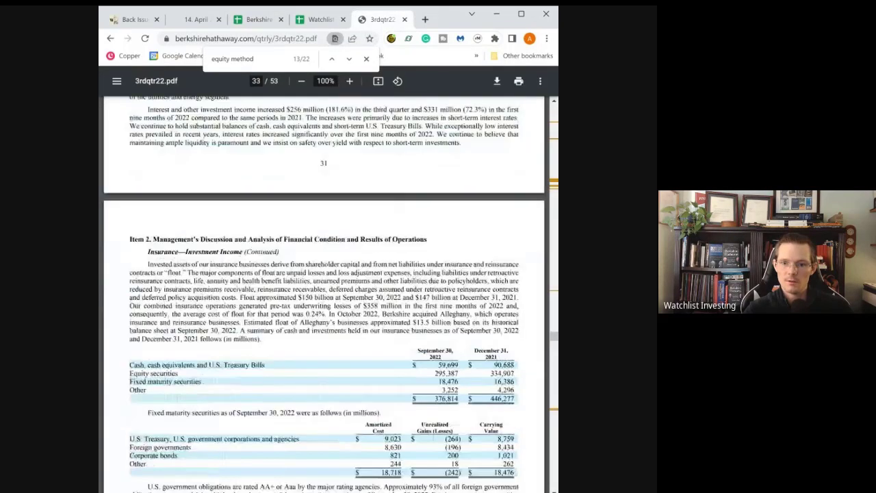
pyautogui.scroll(-15, 324, 294)
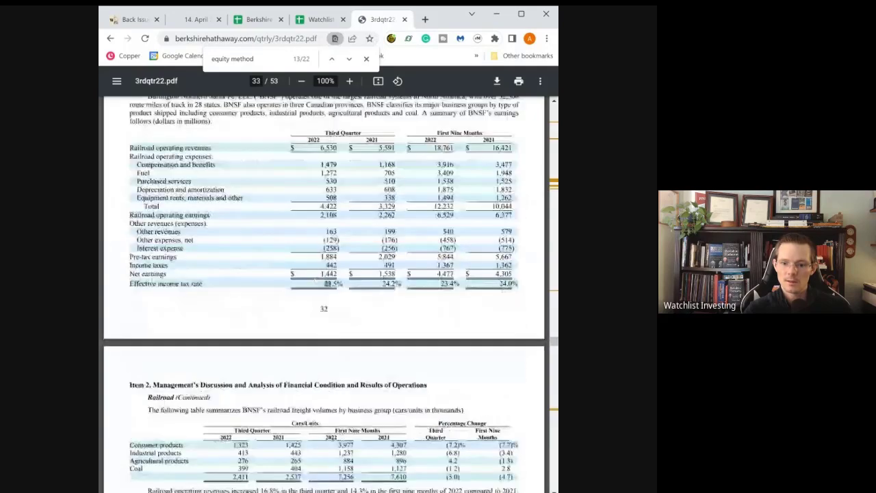
pyautogui.scroll(-3, 323, 294)
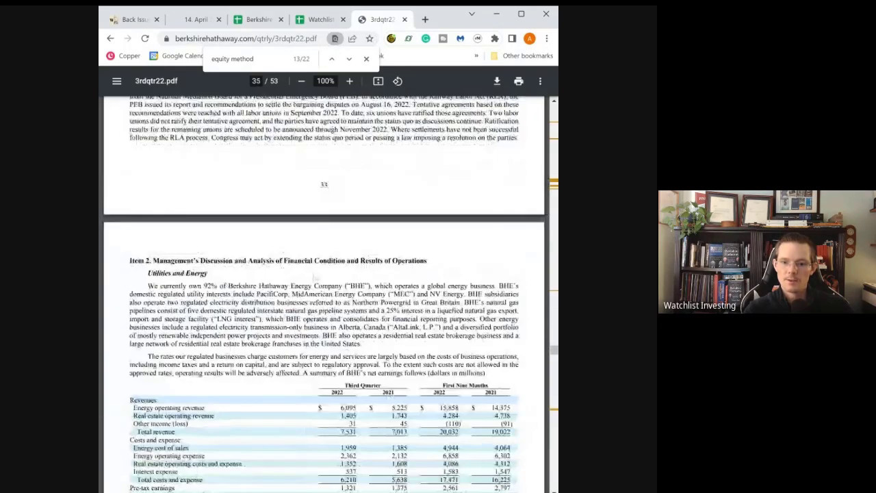
pyautogui.scroll(-5, 313, 277)
pyautogui.scroll(-5, 313, 277)
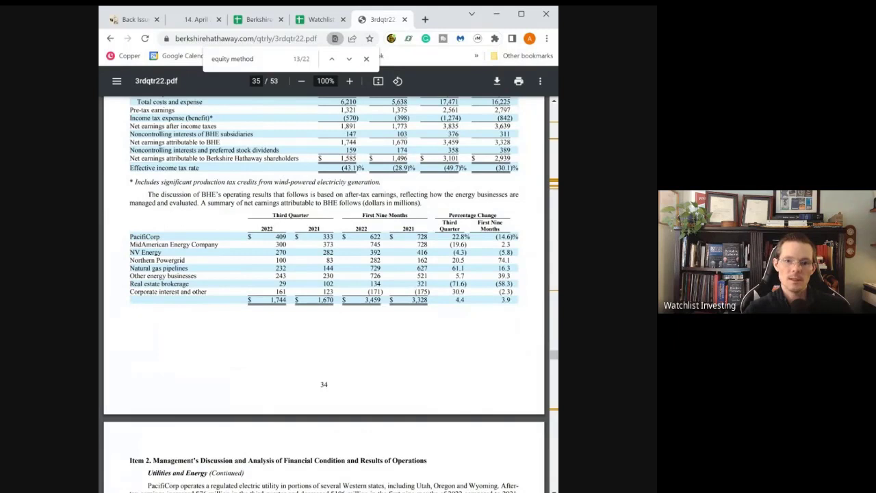
pyautogui.scroll(-2, 126, 250)
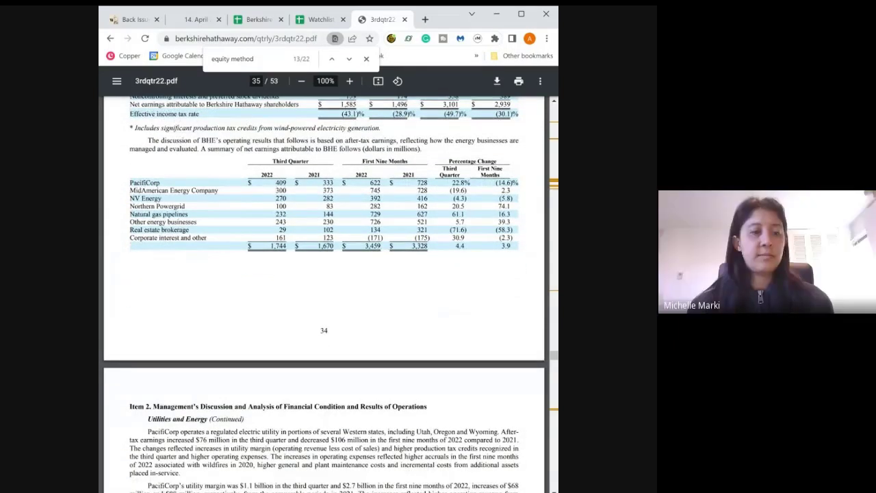
# Highlight the BHE business names one at a time, going from PacifiCorp through Real estate brokerage in the net earnings table.
pyautogui.moveTo(150, 183); pyautogui.dragTo(159, 183)
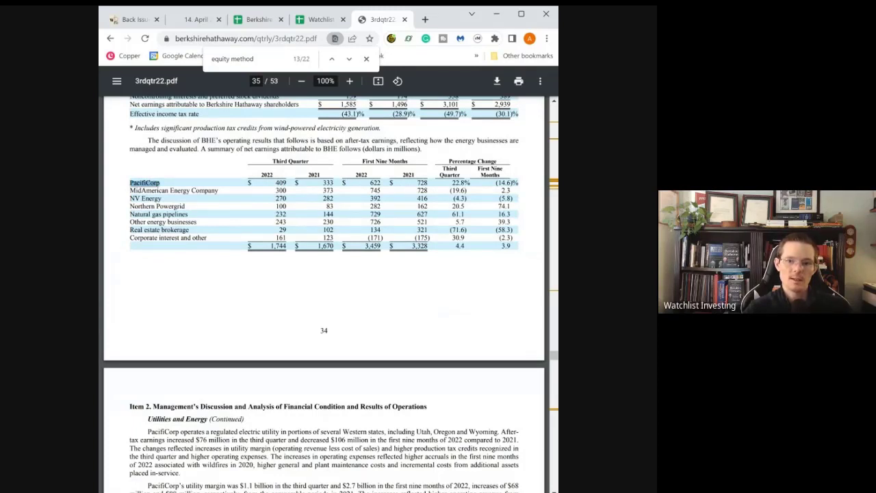
pyautogui.moveTo(130, 191); pyautogui.dragTo(219, 191)
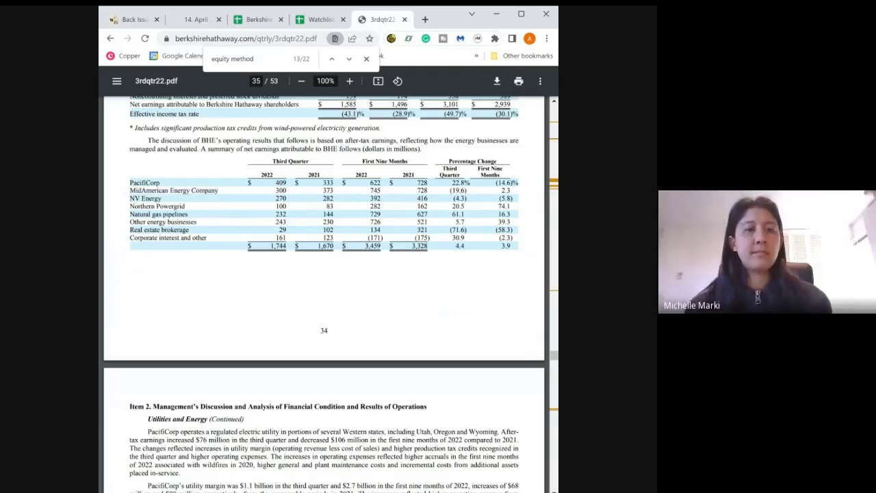
pyautogui.moveTo(130, 198); pyautogui.dragTo(162, 198)
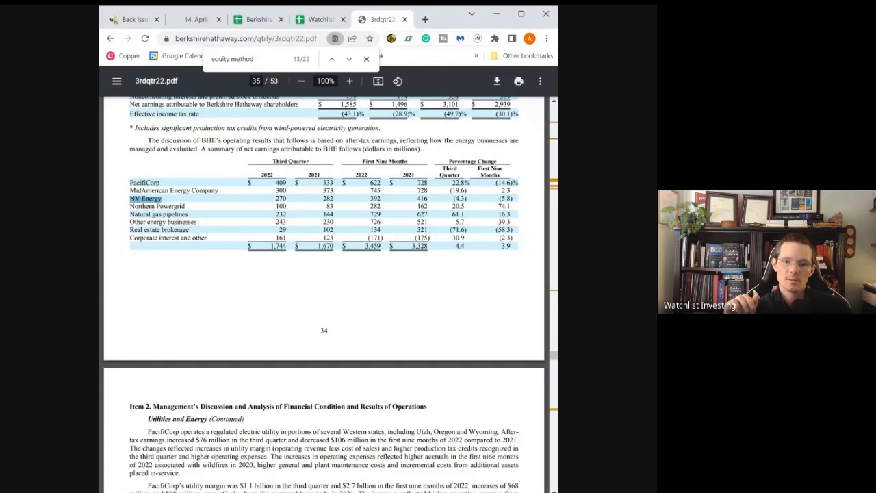
pyautogui.moveTo(130, 206); pyautogui.dragTo(184, 206)
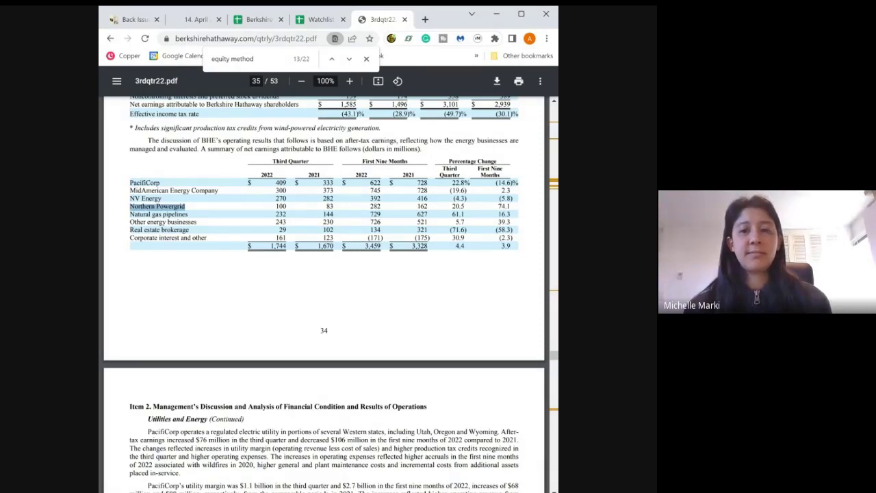
pyautogui.moveTo(130, 214); pyautogui.dragTo(187, 214)
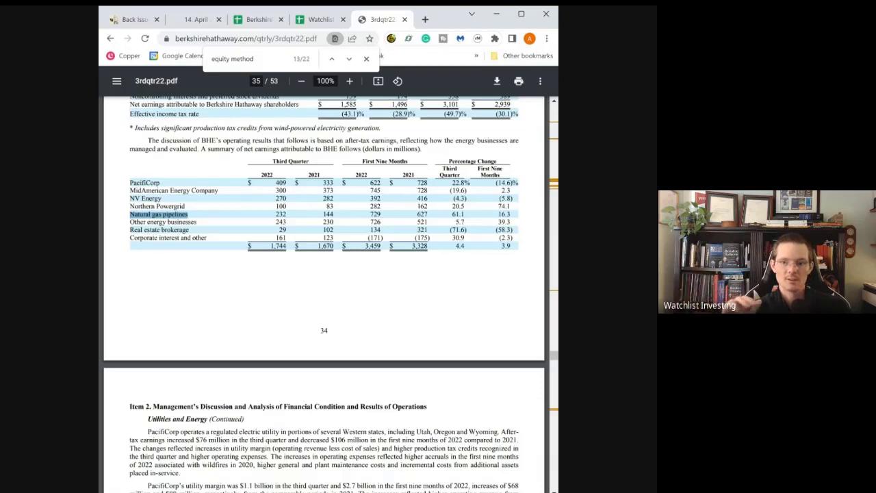
pyautogui.moveTo(130, 222); pyautogui.dragTo(196, 224)
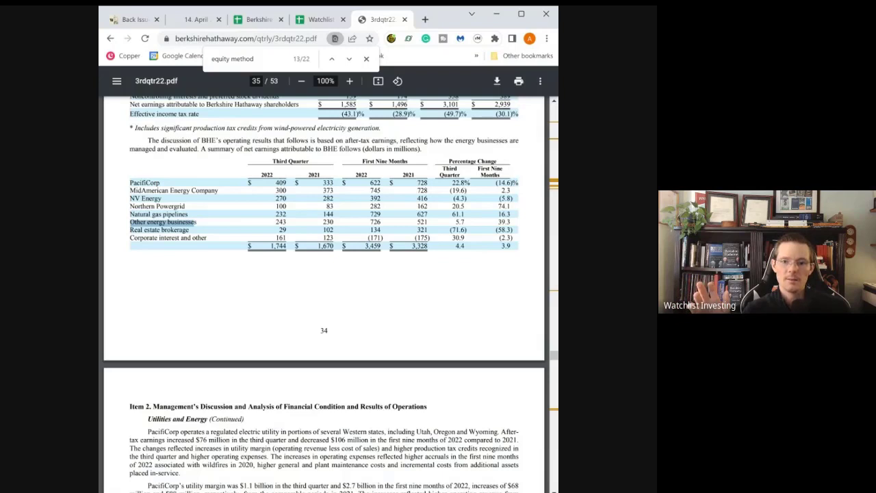
pyautogui.moveTo(130, 231); pyautogui.dragTo(189, 230)
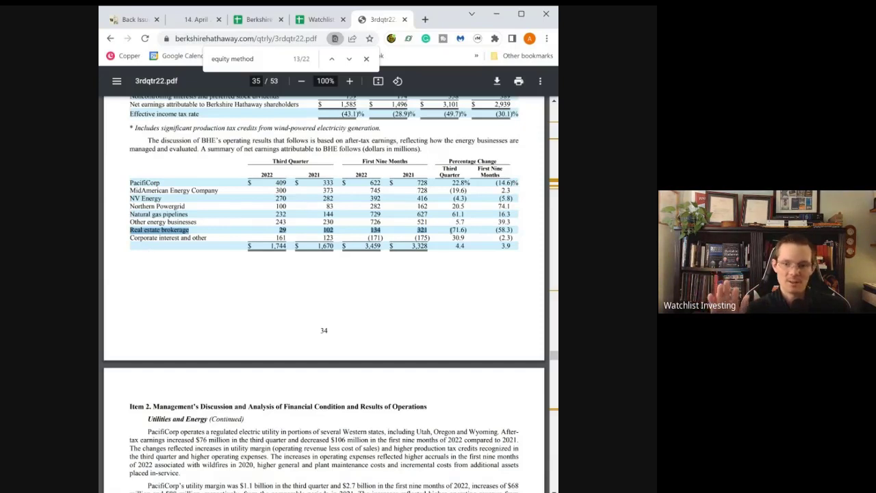
# Return to the Berkshire workbook's BRK Energy sheet and inspect the 2022-Q3 trailing after-tax earnings formula in C2 against the figures below.
pyautogui.click(258, 234)
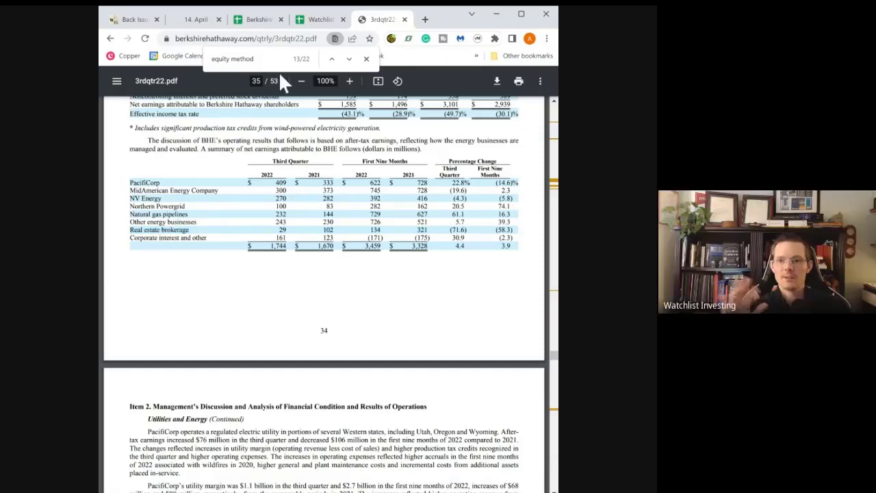
pyautogui.click(259, 19)
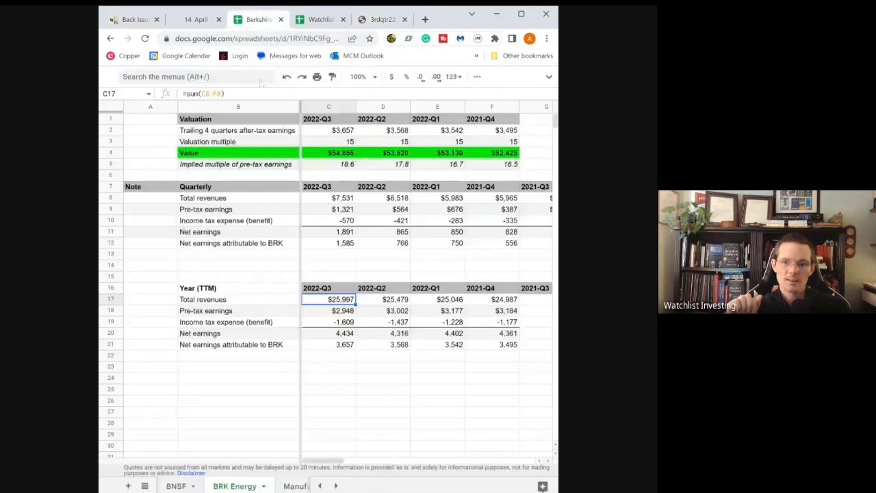
pyautogui.click(341, 132)
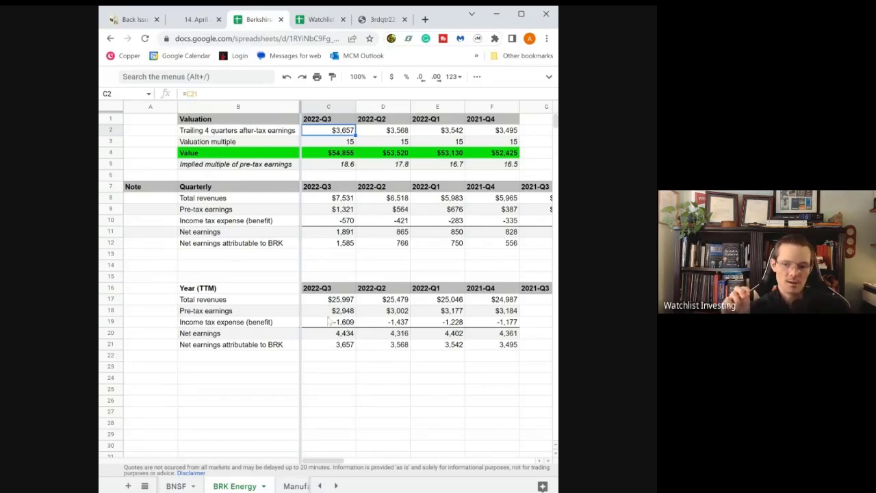
pyautogui.scroll(-2, 320, 303)
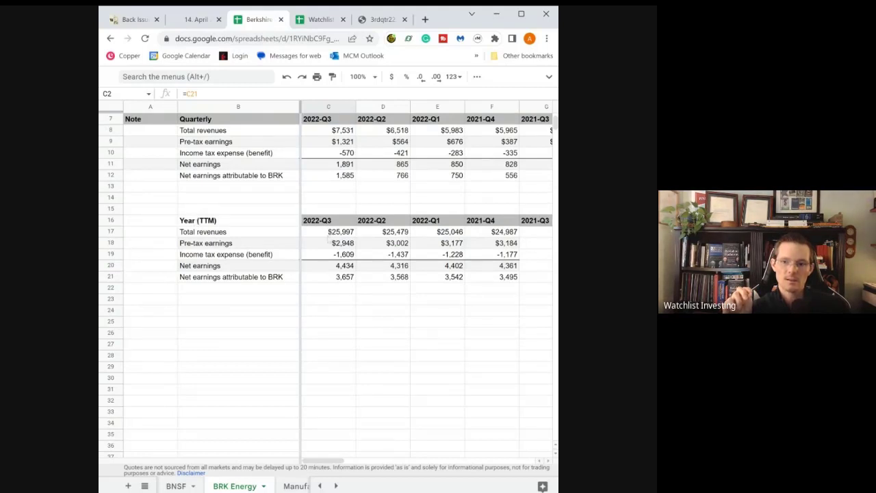
pyautogui.scroll(2, 330, 236)
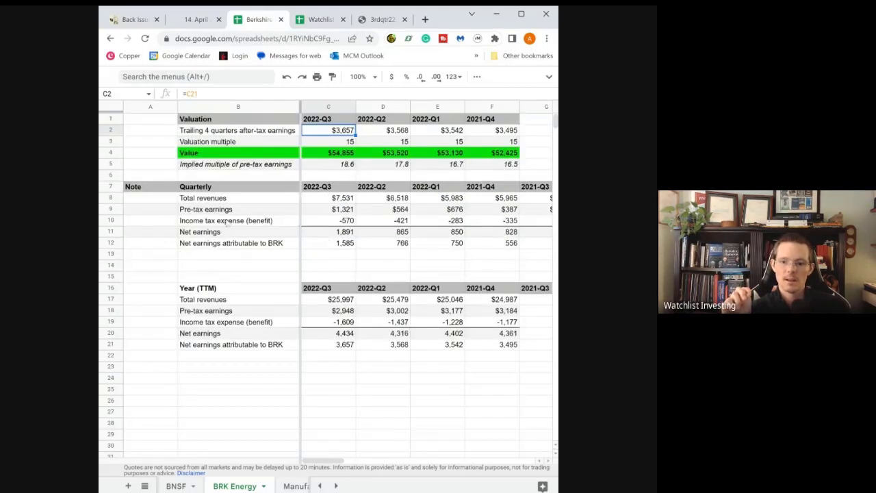
# Highlight the quarterly income tax expense (benefit) row from B10 to F10, and inspect its 2022-Q3 and 2021-Q4 cells.
pyautogui.moveTo(226, 223); pyautogui.dragTo(504, 220)
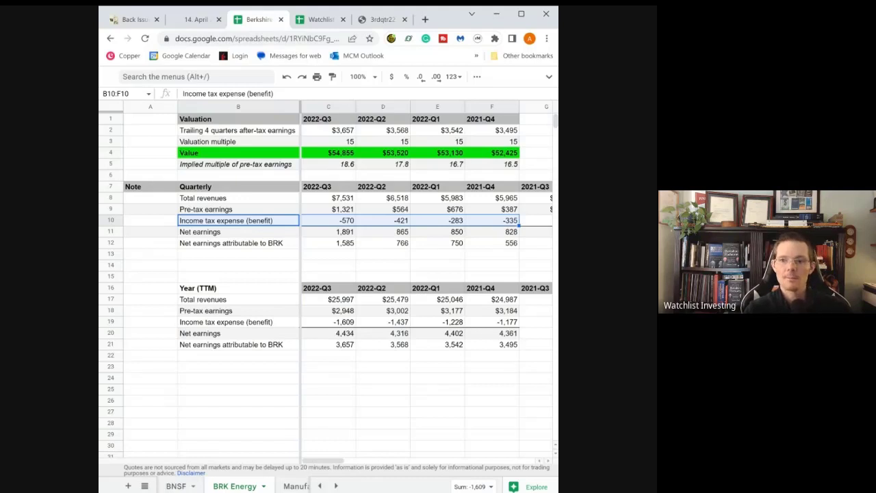
pyautogui.click(330, 221)
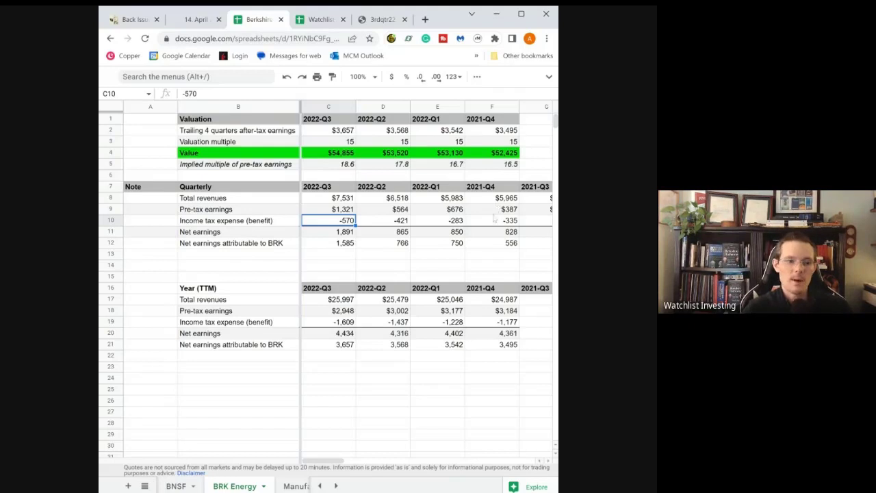
pyautogui.click(491, 221)
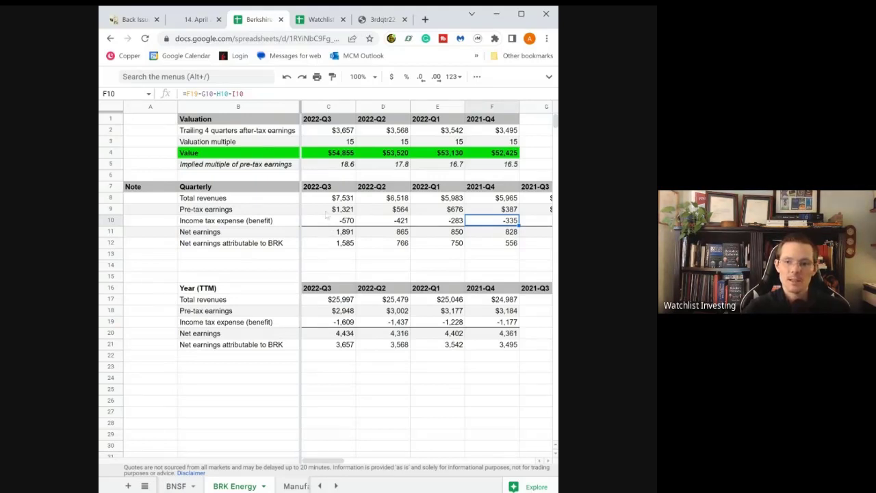
# Review the TTM income tax row C19:F19 and the formula for 2022-Q3 net earnings attributable to BRK in C21.
pyautogui.click(344, 348)
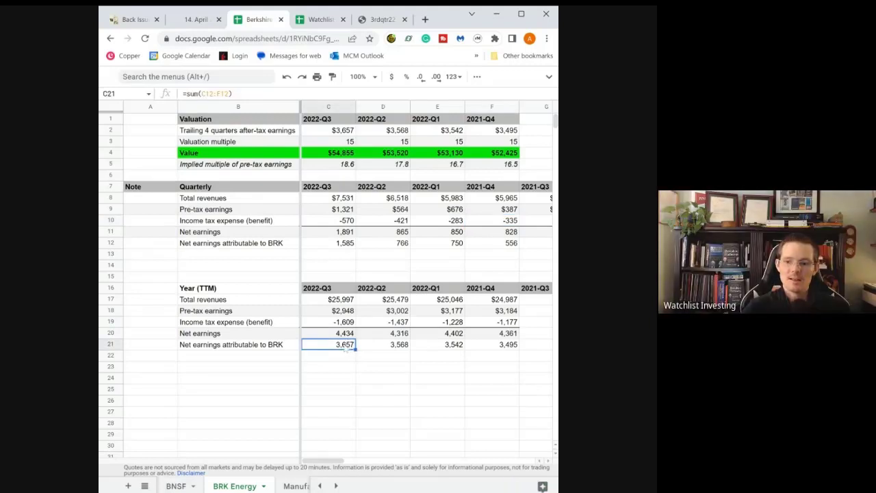
pyautogui.moveTo(495, 321); pyautogui.dragTo(332, 323)
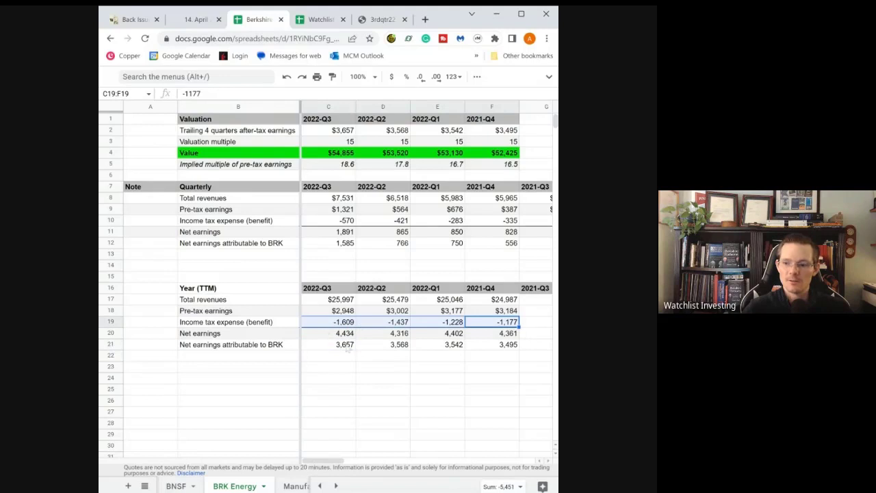
pyautogui.click(341, 349)
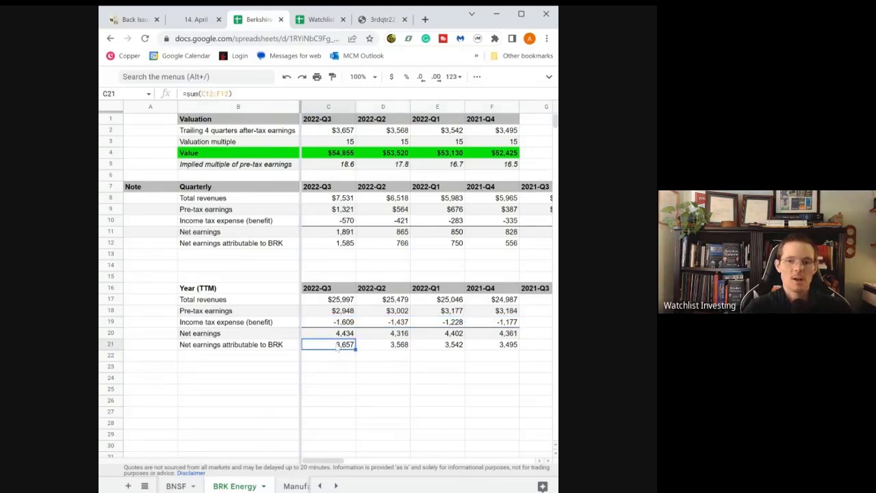
pyautogui.click(275, 371)
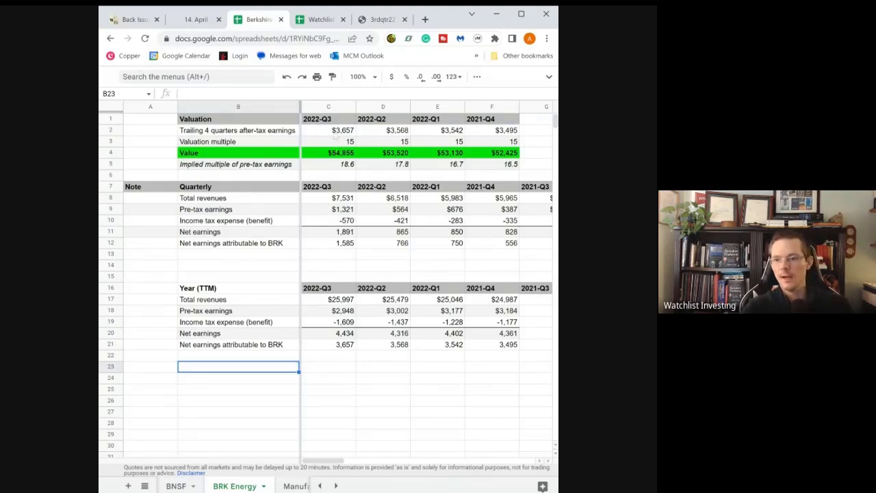
# Examine how the 2022-Q3 BRK Energy value in C4 builds on the trailing earnings in C2 and the valuation multiple in C3.
pyautogui.click(336, 132)
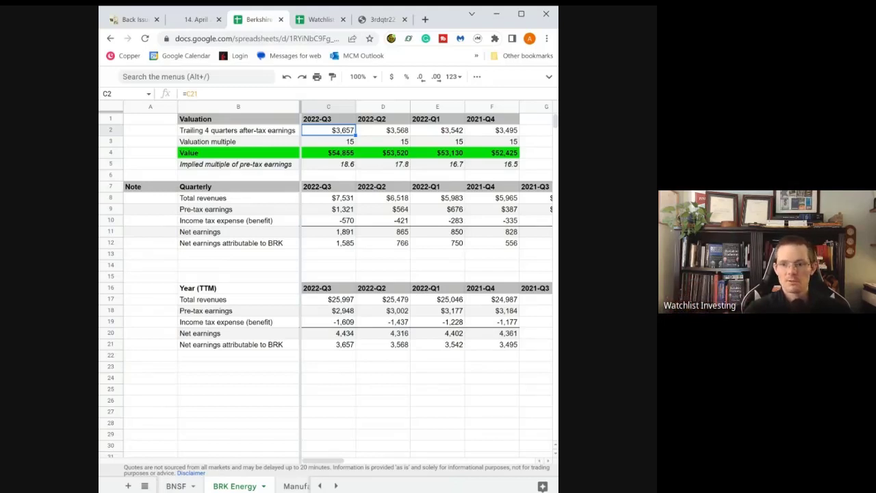
pyautogui.click(331, 154)
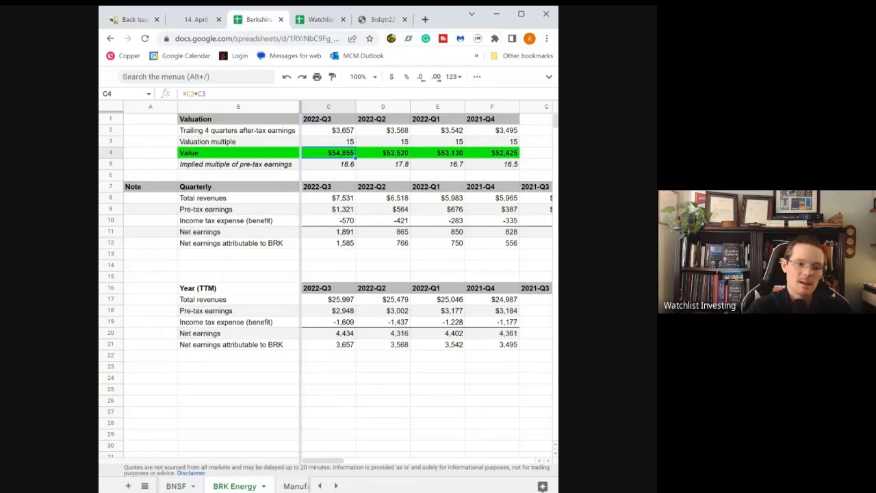
pyautogui.click(326, 134)
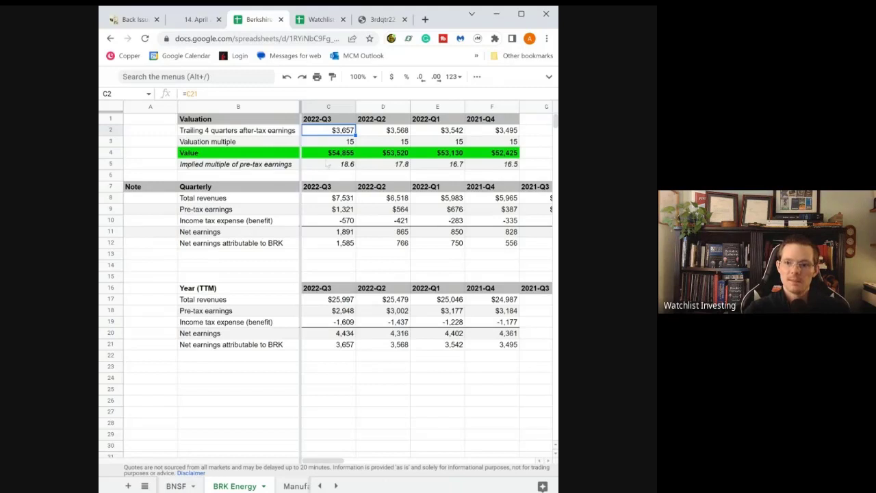
pyautogui.click(344, 141)
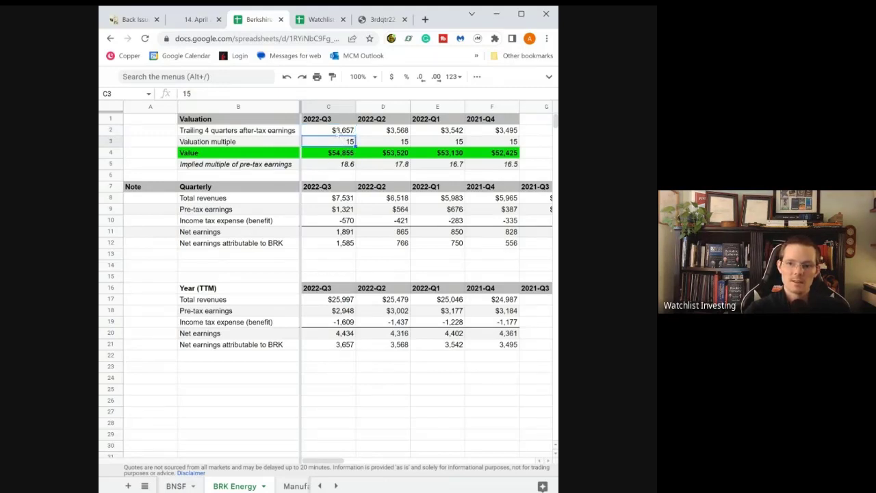
pyautogui.click(340, 130)
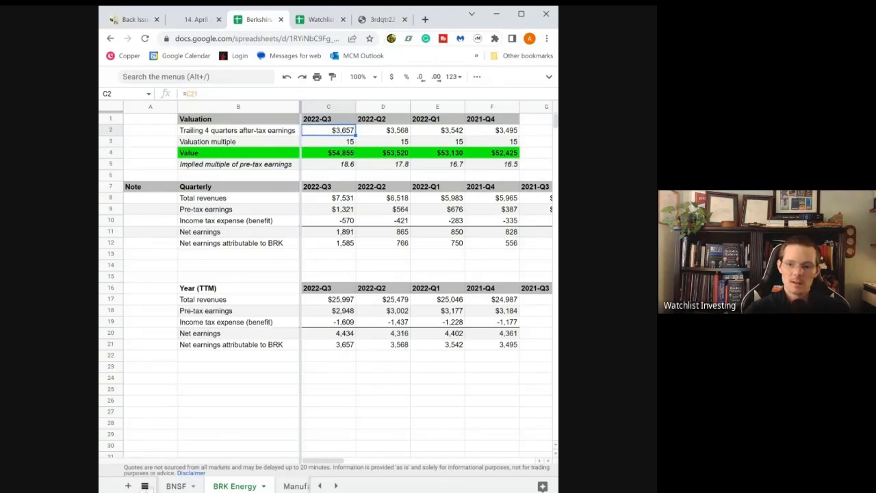
pyautogui.click(145, 485)
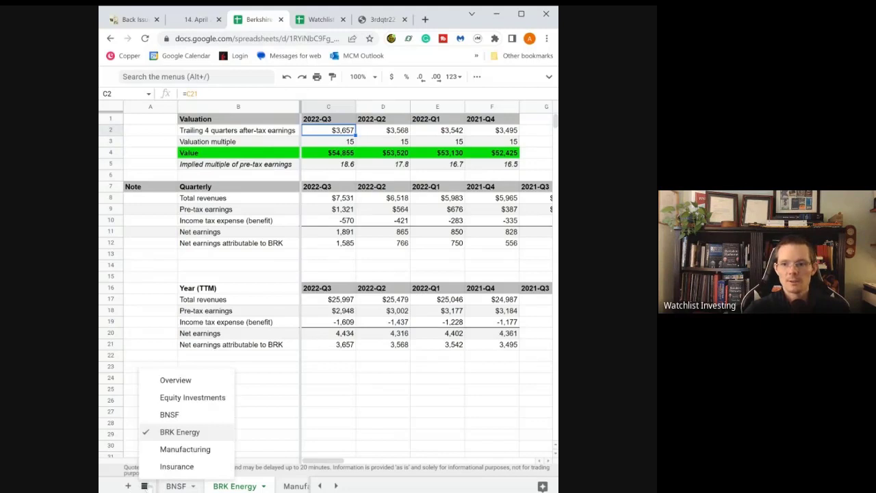
pyautogui.click(182, 432)
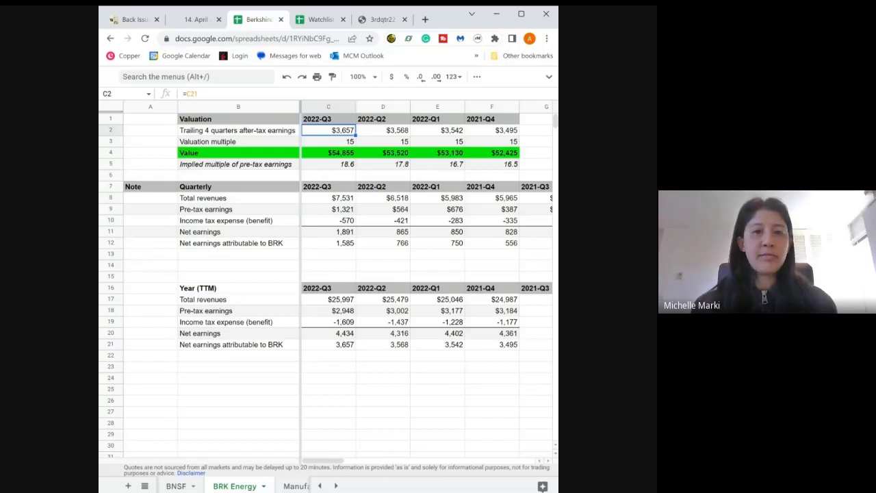
# Inspect the implied pre-tax multiple formula in C5 with its referenced cells, and compare it with the value and valuation multiple above.
pyautogui.click(311, 165)
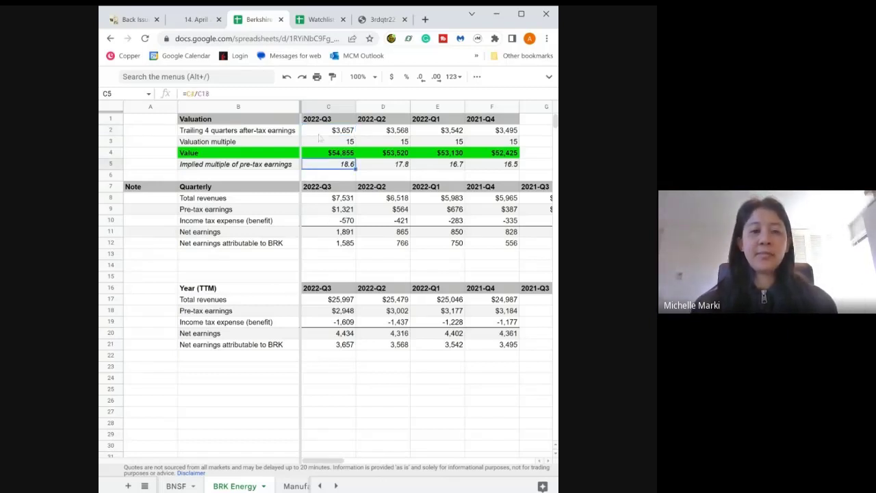
pyautogui.press('F2')
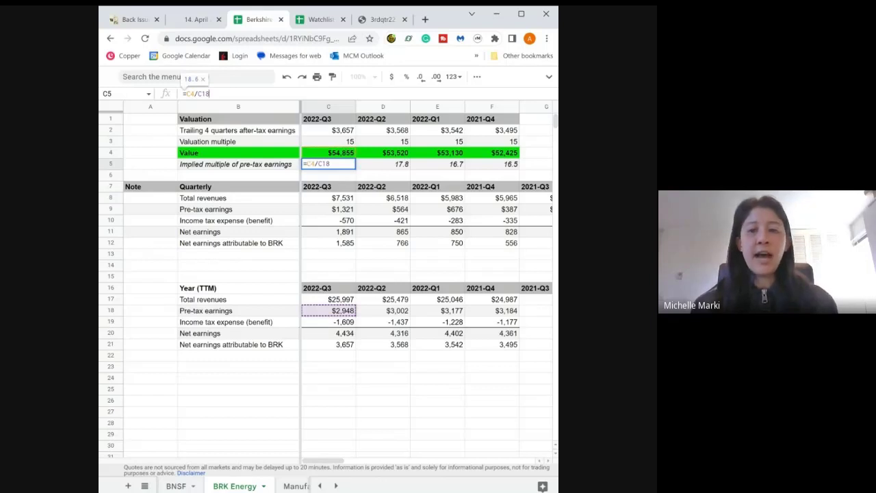
pyautogui.press('Return')
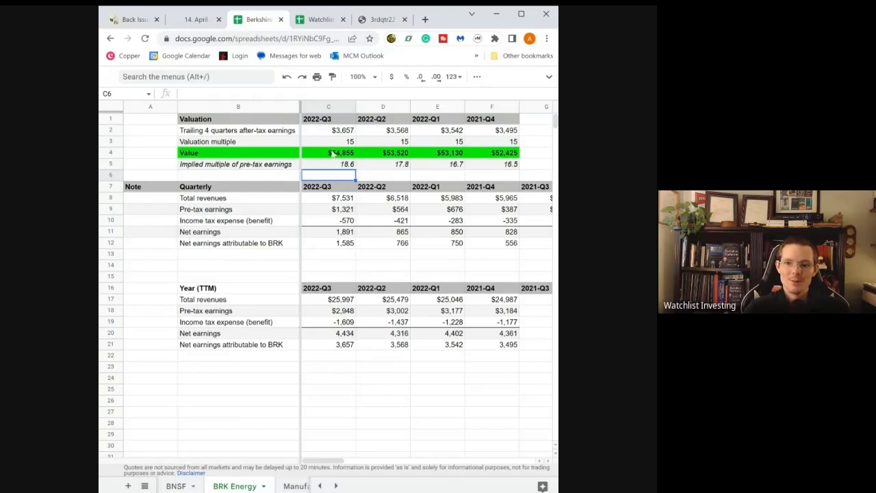
pyautogui.click(334, 154)
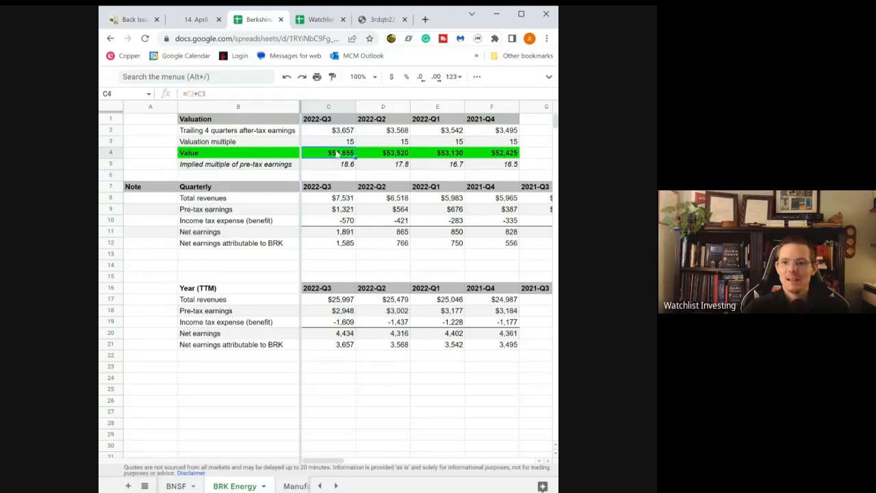
pyautogui.press('Down')
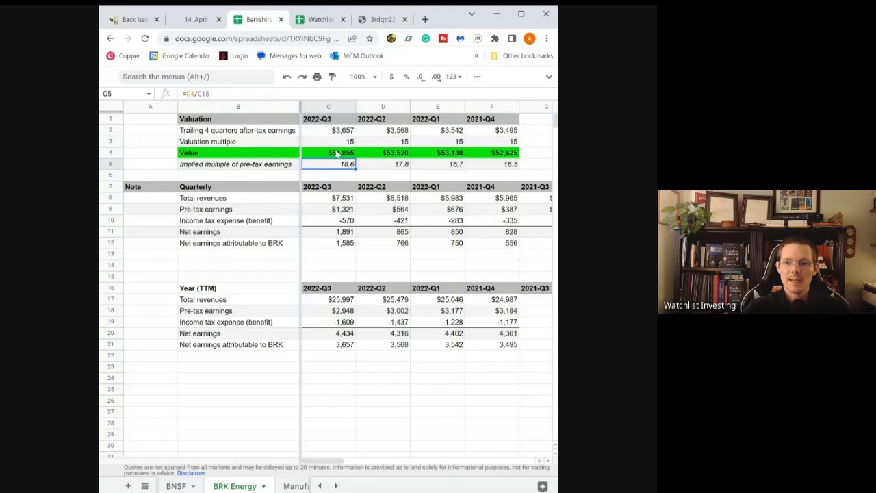
pyautogui.press('Up')
pyautogui.press('Up')
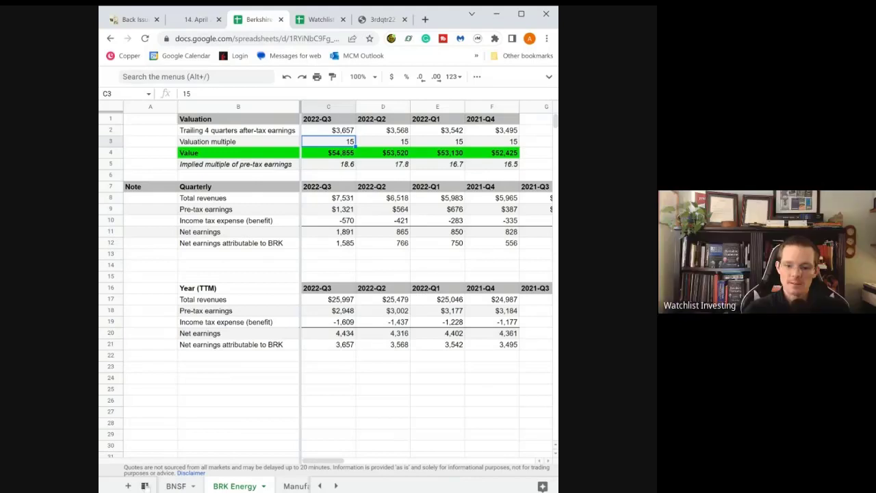
# Go back to the Overview sheet and inspect the Manufacturing, service, retailing line and its 2022-Q3 value formula in C21.
pyautogui.click(145, 485)
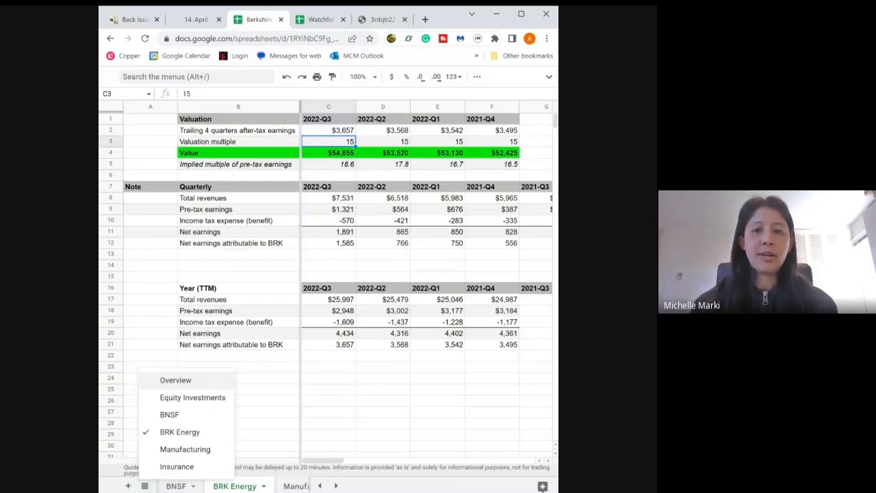
pyautogui.click(209, 385)
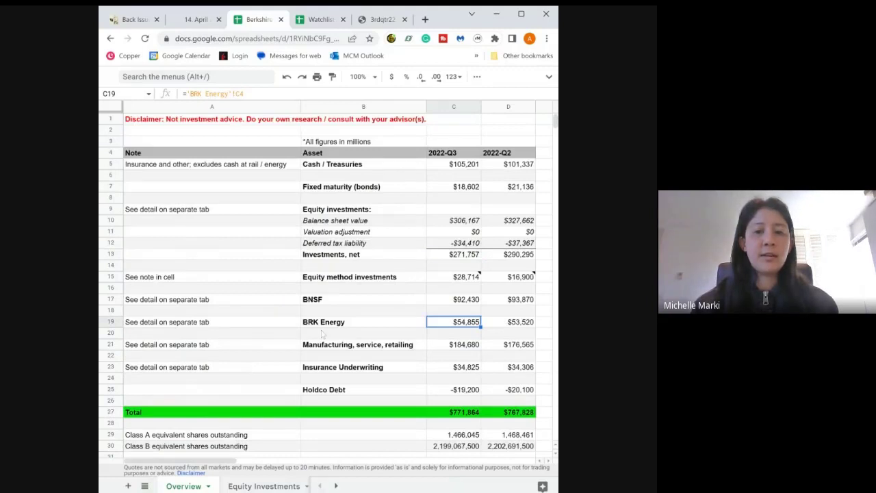
pyautogui.scroll(-2, 322, 333)
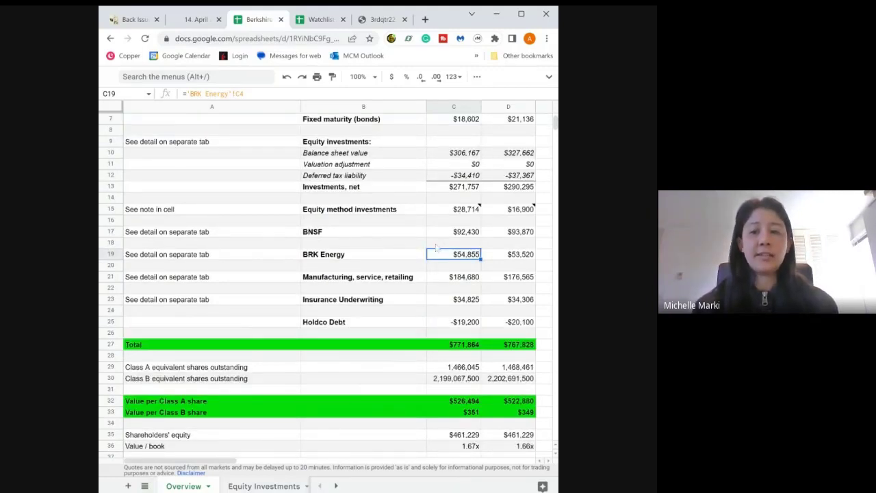
pyautogui.click(435, 245)
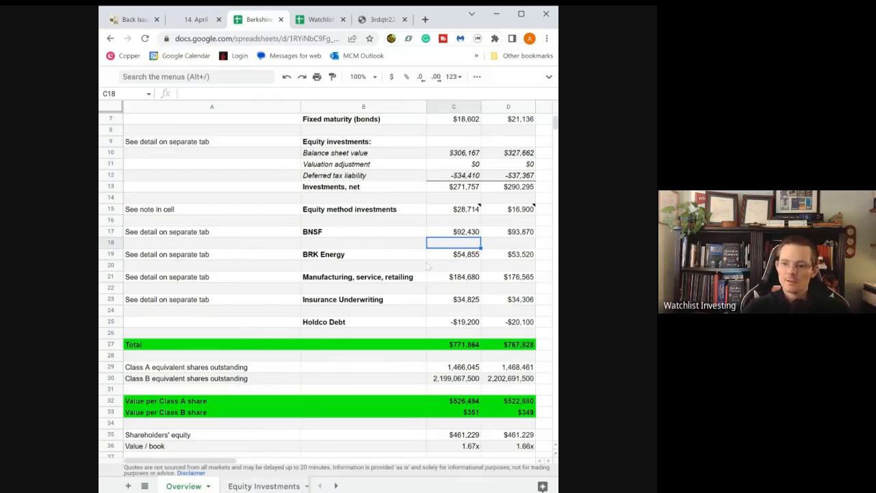
pyautogui.click(444, 277)
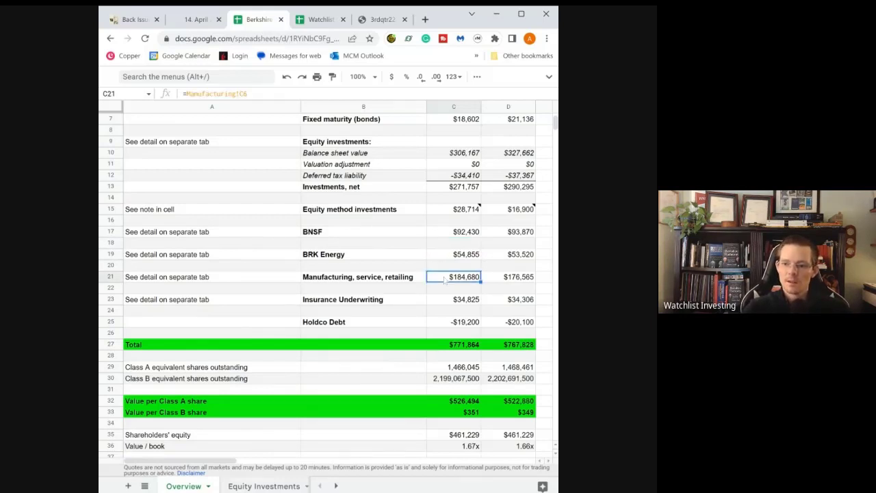
pyautogui.click(369, 279)
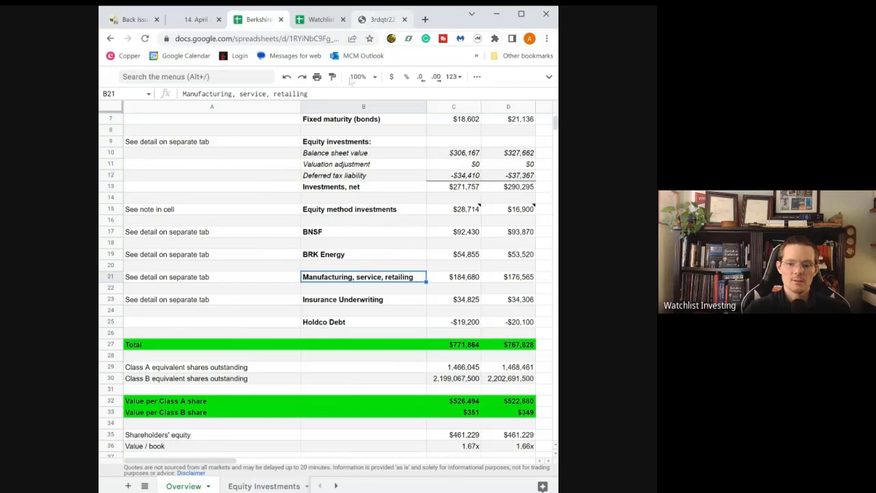
# Open the Manufacturing sheet and point out its quarterly revenue lines for Industrial, Building and Consumer products in turn.
pyautogui.click(145, 485)
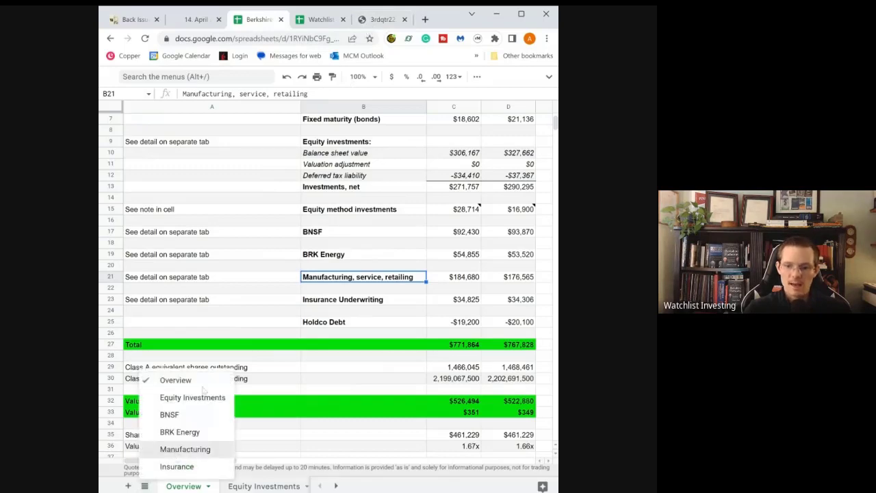
pyautogui.click(185, 448)
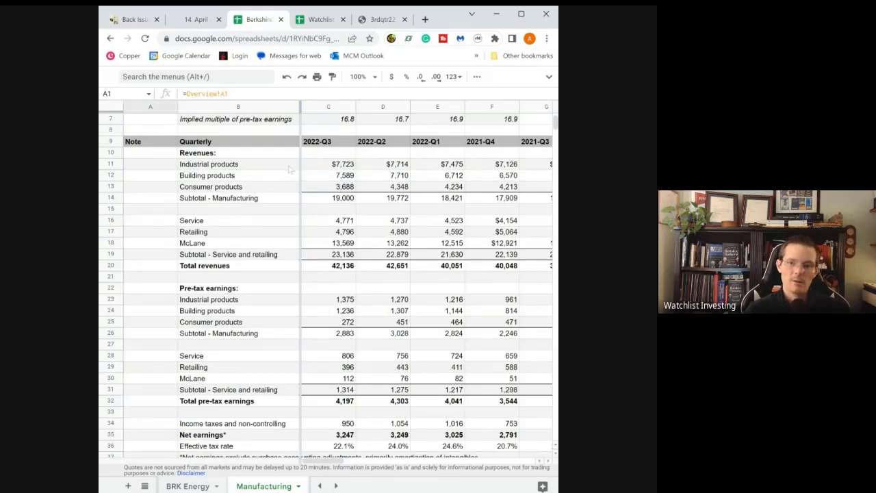
pyautogui.click(220, 164)
pyautogui.click(219, 176)
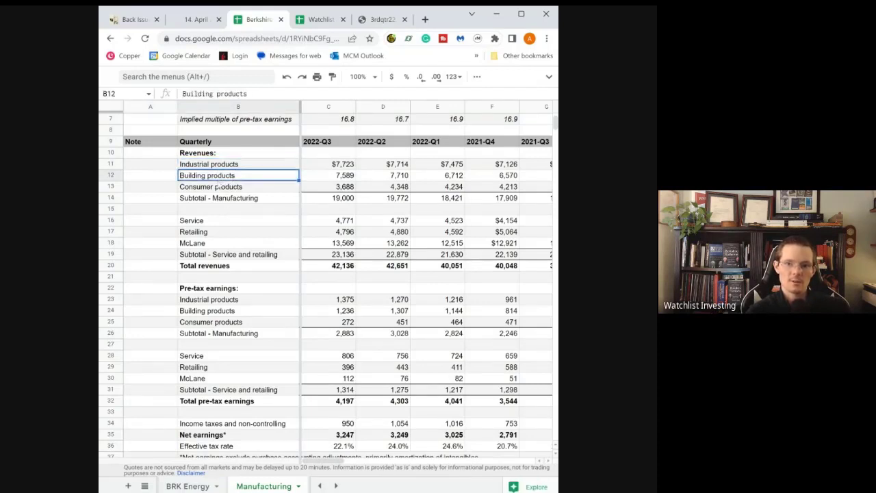
pyautogui.click(212, 187)
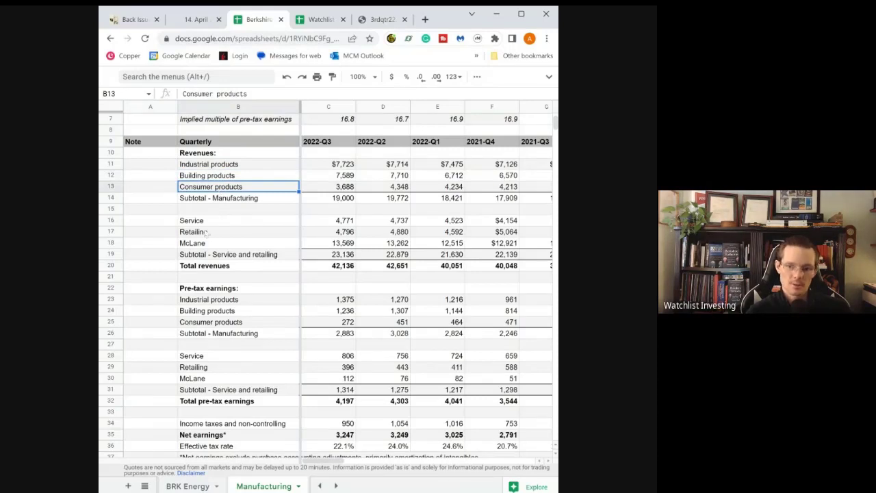
# Point out the quarterly Service, Retailing and McLane revenue lines on the Manufacturing sheet in turn.
pyautogui.click(204, 221)
pyautogui.click(205, 231)
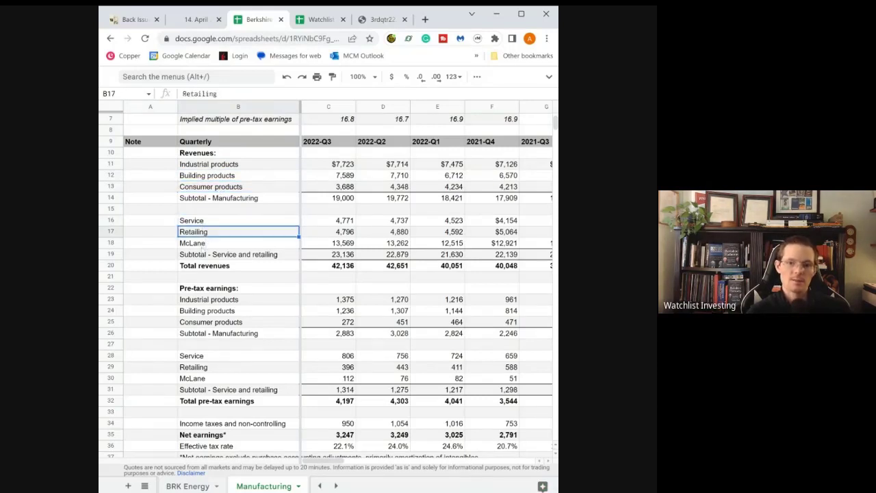
pyautogui.click(203, 245)
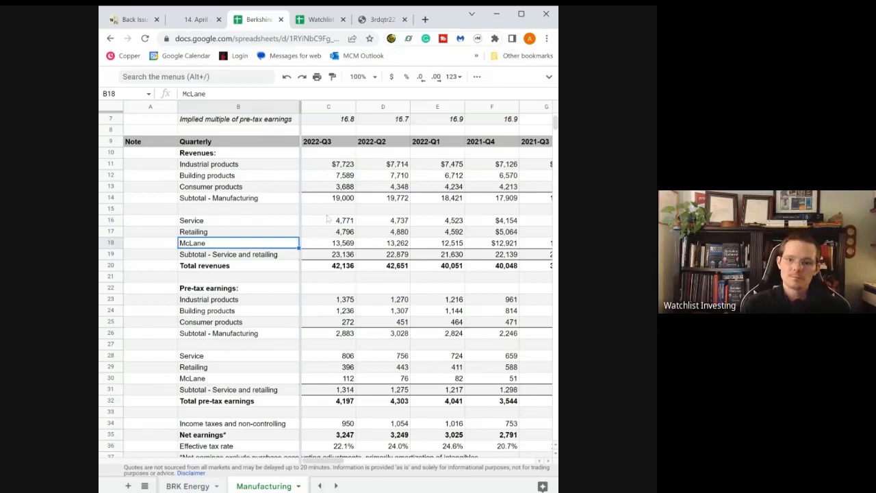
# Revisit the Industrial, Consumer and Building products lines and the Service and Retailing lines in the revenue section.
pyautogui.click(270, 167)
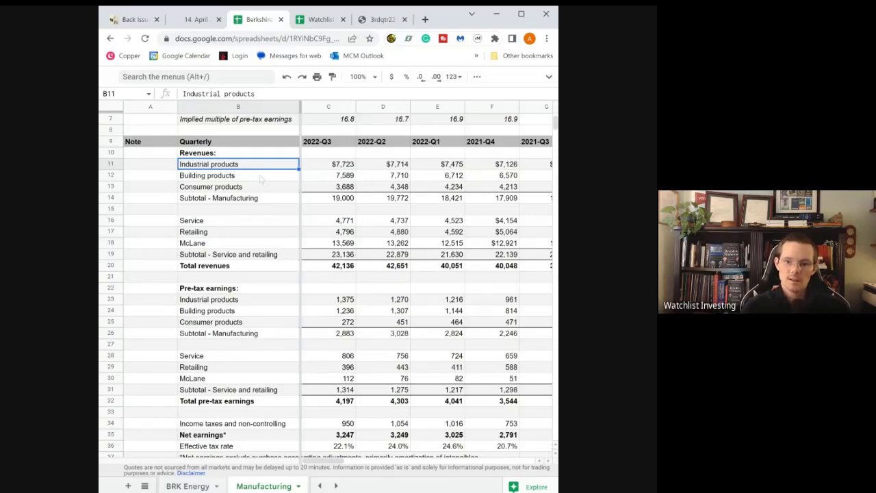
pyautogui.click(262, 188)
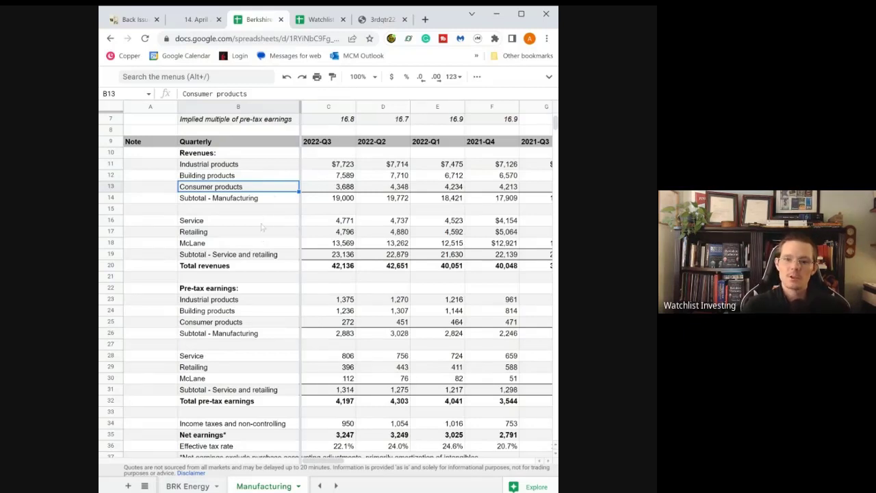
pyautogui.click(262, 224)
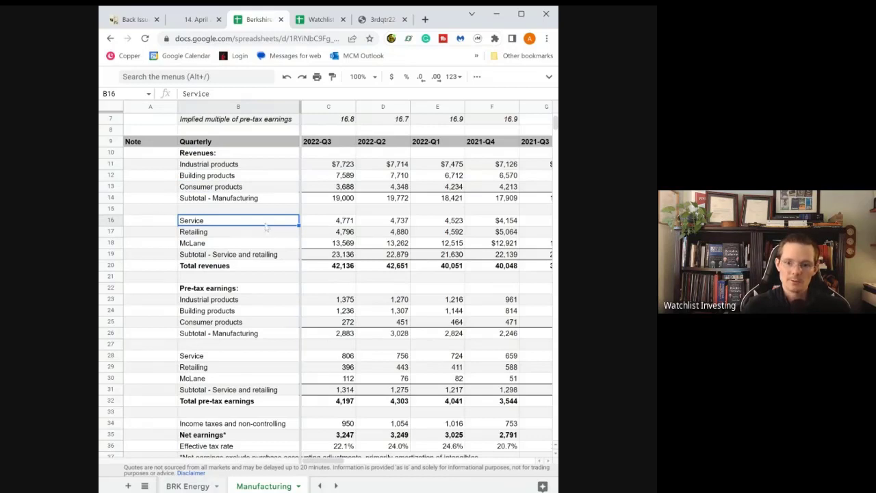
pyautogui.click(266, 234)
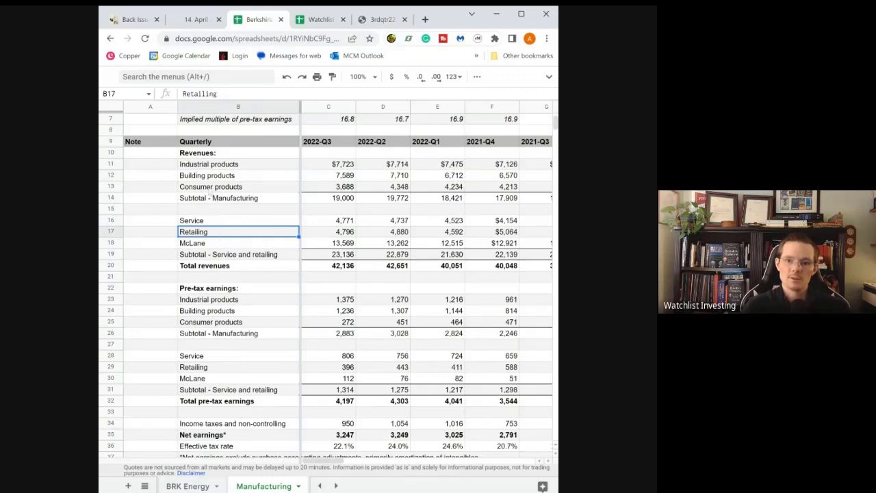
pyautogui.click(209, 190)
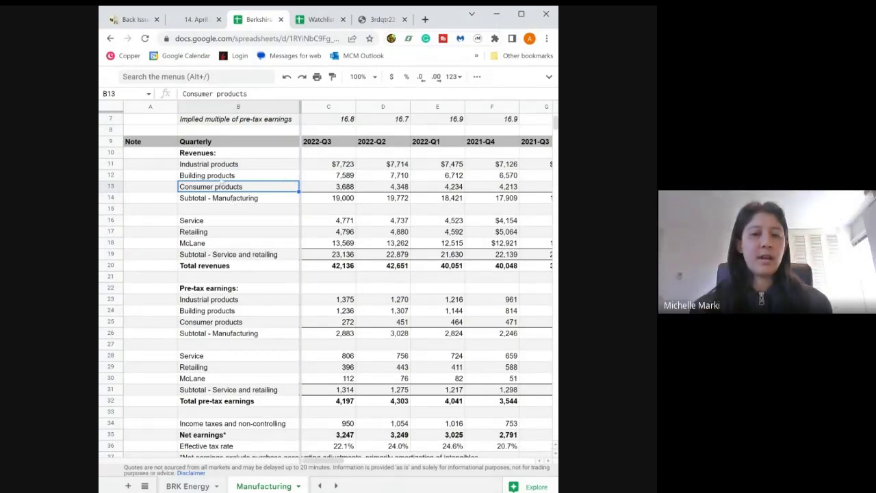
pyautogui.click(226, 175)
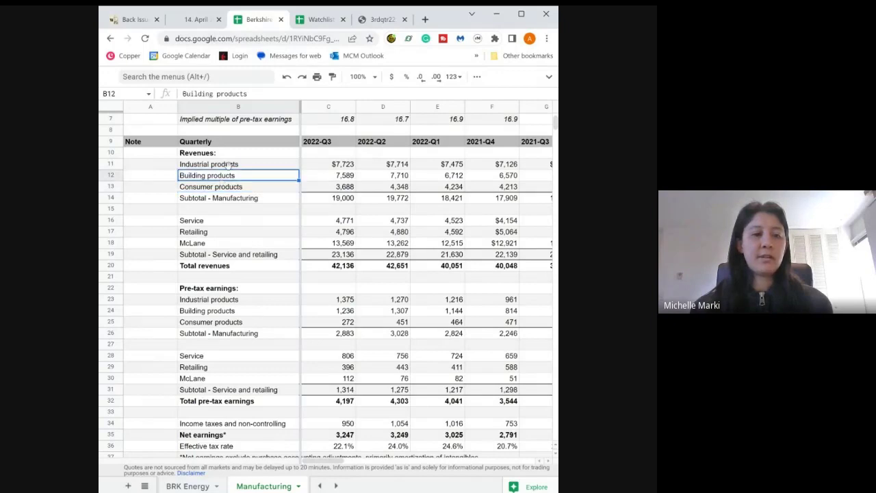
# Close the Watchlist spreadsheet and return to the Manufacturing sheet of the Berkshire spreadsheet.
pyautogui.click(380, 20)
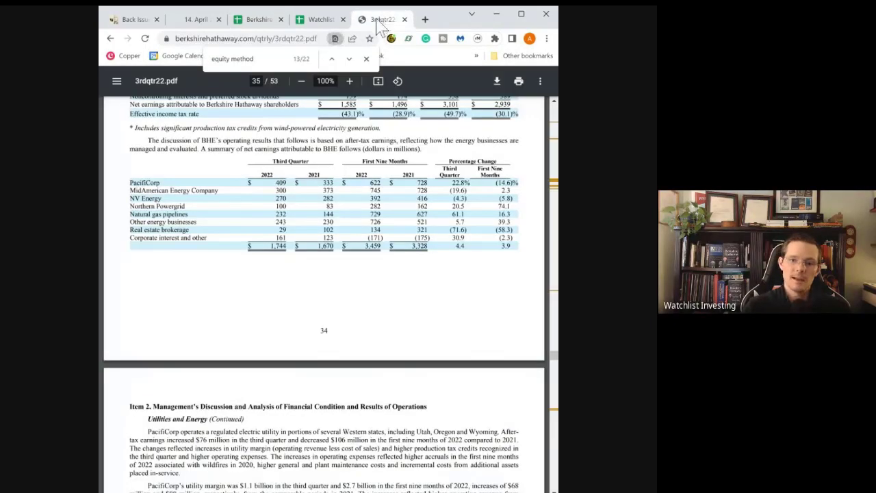
pyautogui.click(325, 23)
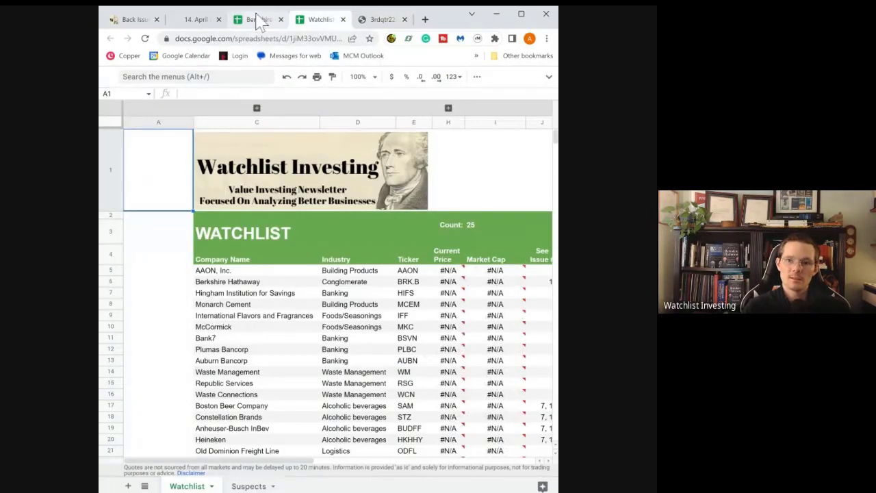
pyautogui.click(343, 19)
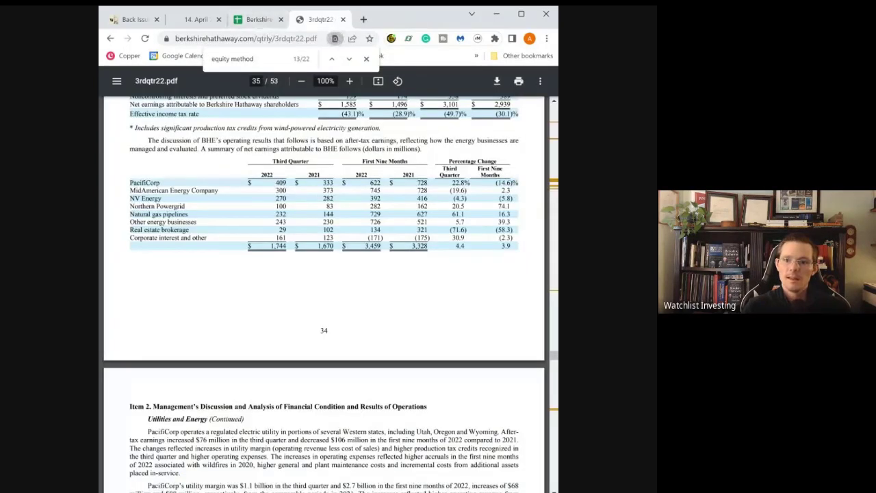
pyautogui.click(307, 22)
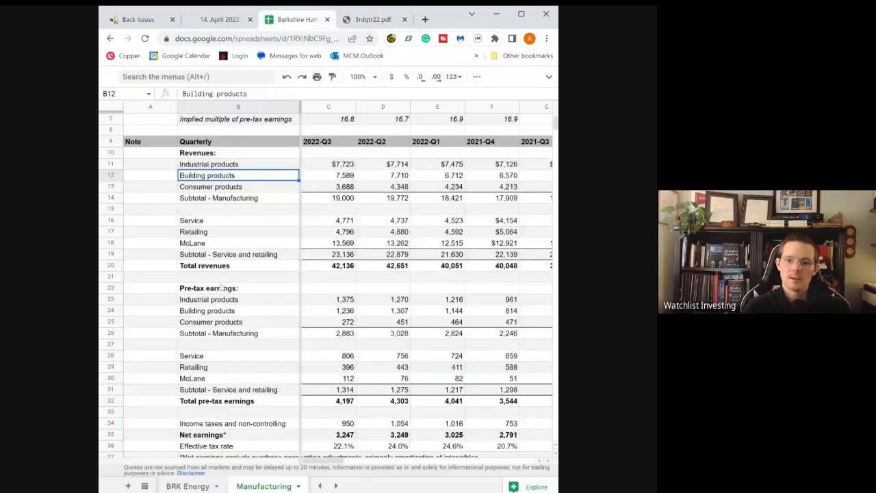
# Open the April 2022 newsletter PDF and find the list of manufacturing, service and retailing businesses on PDF page 18.
pyautogui.click(350, 22)
pyautogui.click(213, 23)
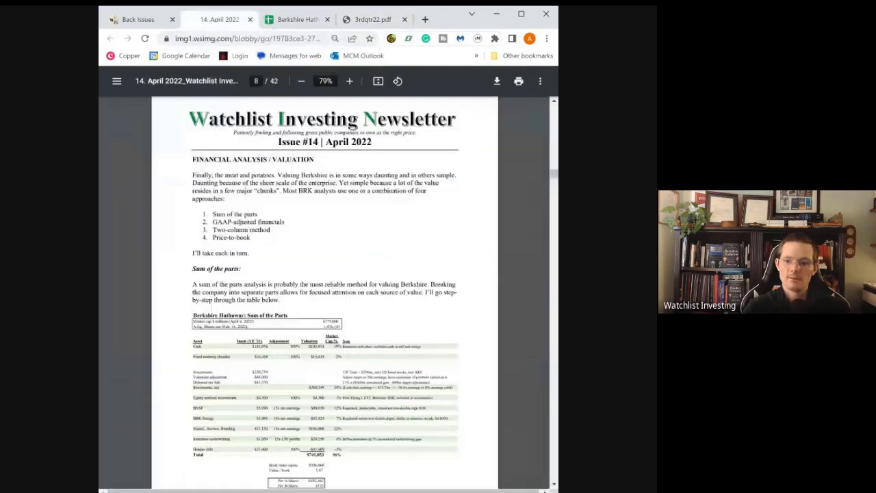
pyautogui.scroll(-20, 325, 294)
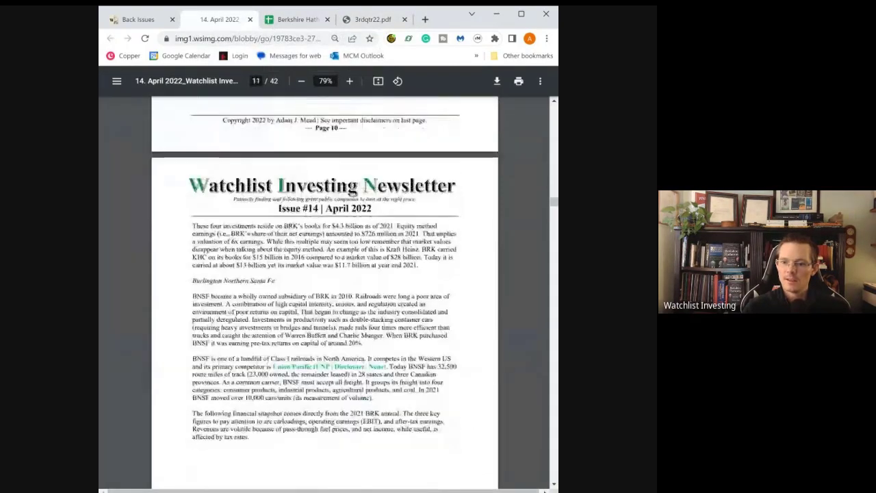
pyautogui.scroll(-20, 324, 267)
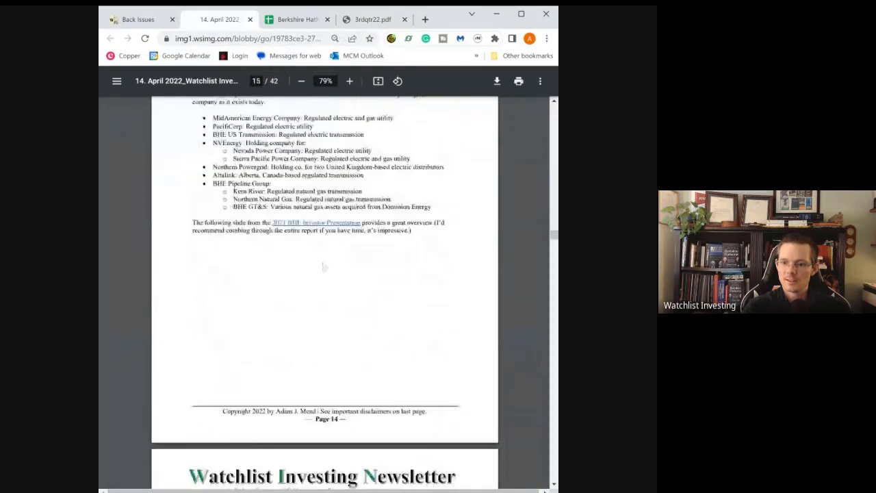
pyautogui.scroll(-20, 325, 267)
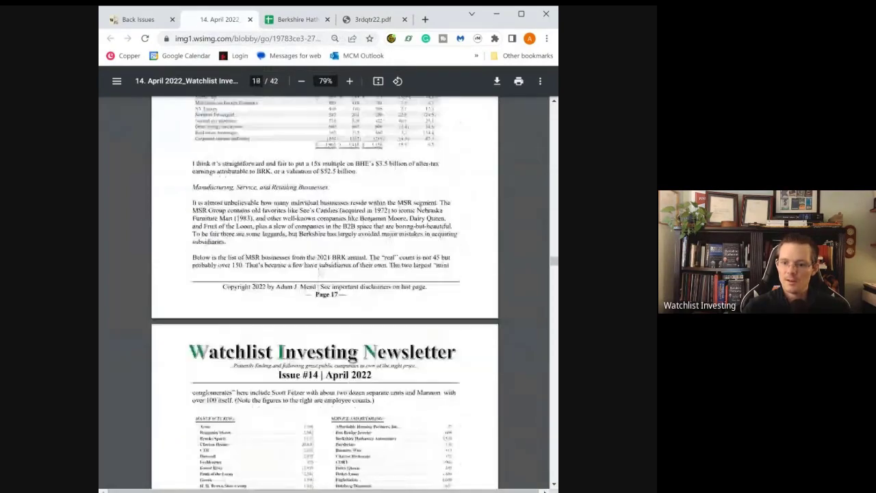
pyautogui.scroll(-5, 324, 266)
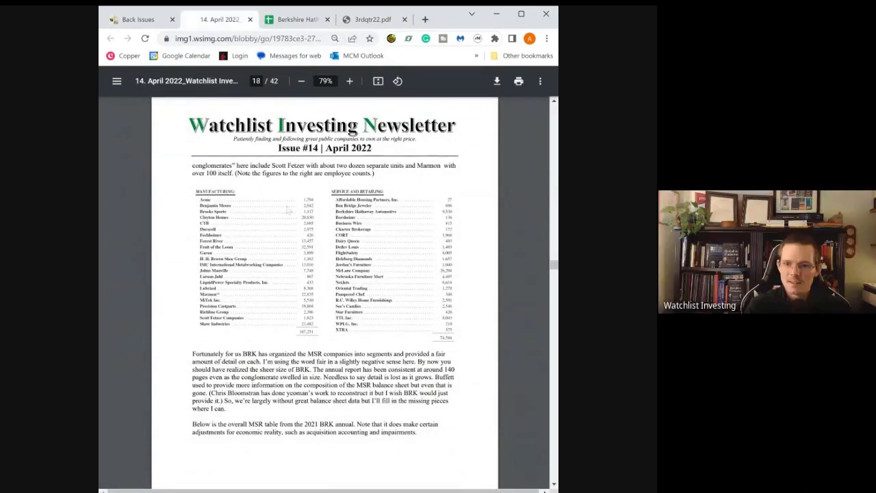
# Enlarge the newsletter to 125% and examine the Manufacturing and Service and Retailing company lists with their employee counts.
pyautogui.click(350, 81)
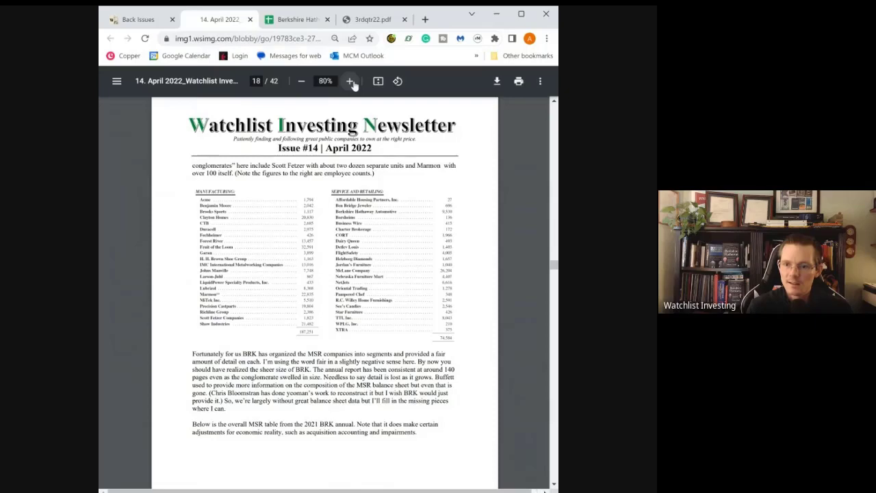
pyautogui.click(350, 81)
pyautogui.click(350, 81)
pyautogui.click(349, 80)
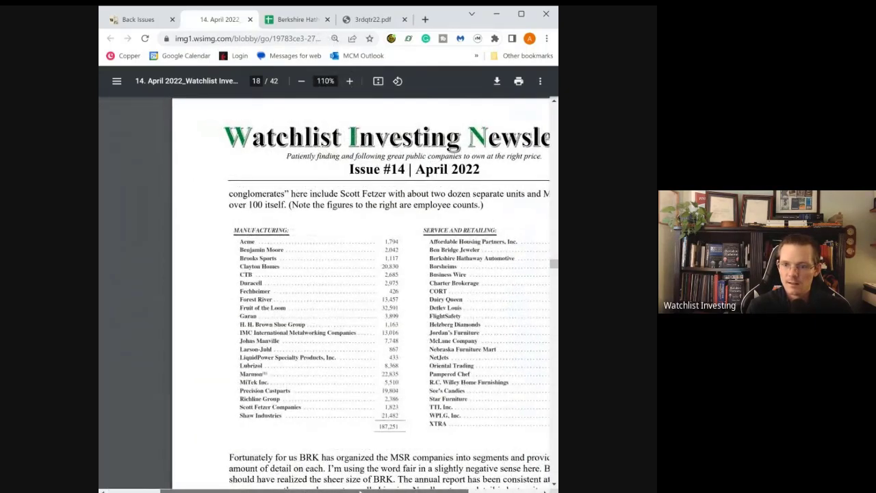
pyautogui.hscroll(2, 328, 294)
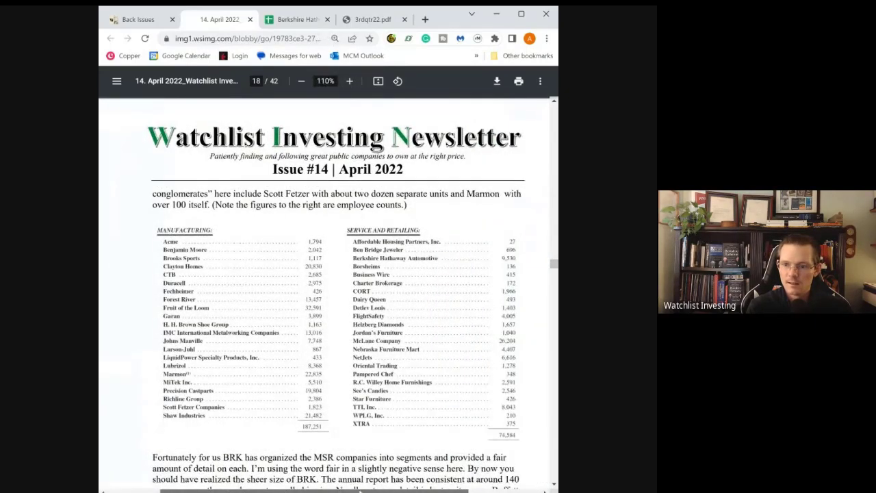
pyautogui.click(350, 81)
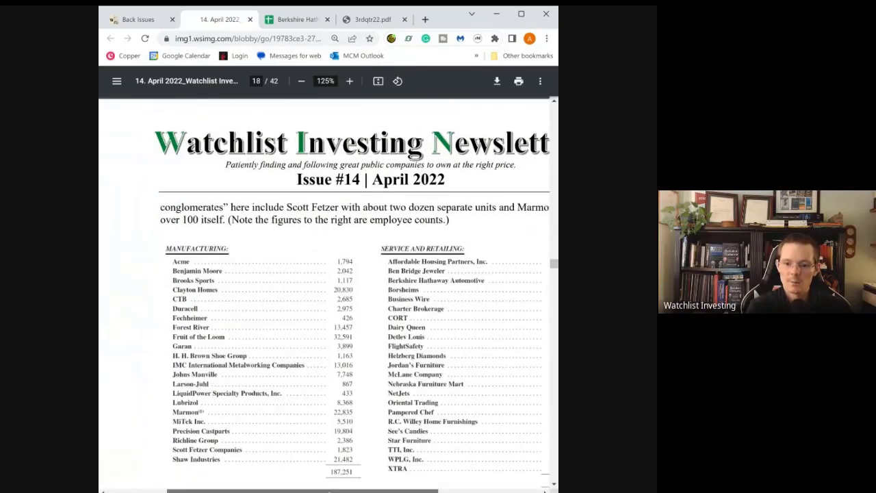
pyautogui.hscroll(2, 329, 490)
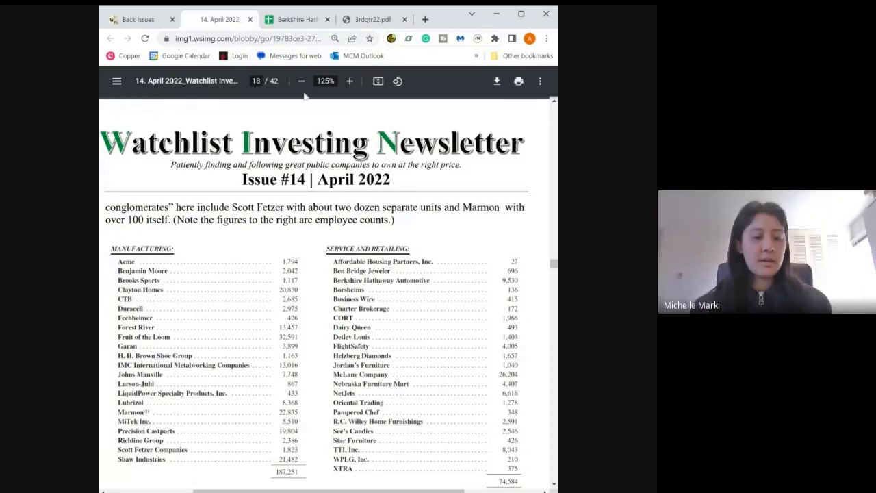
# Switch to the third-quarter 10-Q and find the Manufacturing table of revenues and pre-tax earnings on PDF page 37.
pyautogui.click(364, 20)
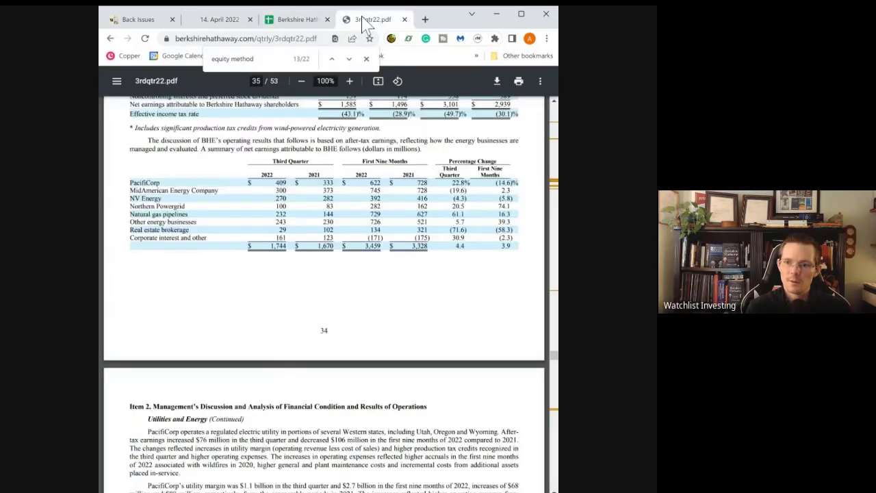
pyautogui.scroll(-20, 322, 260)
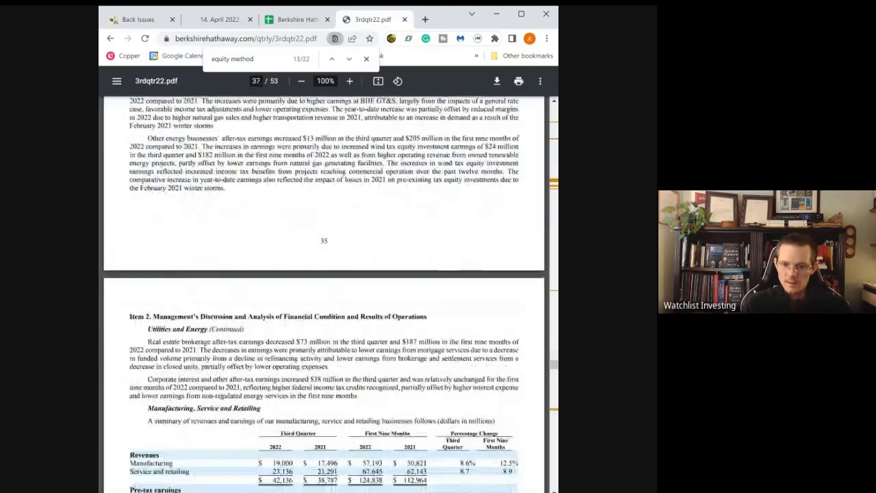
pyautogui.scroll(3, 325, 260)
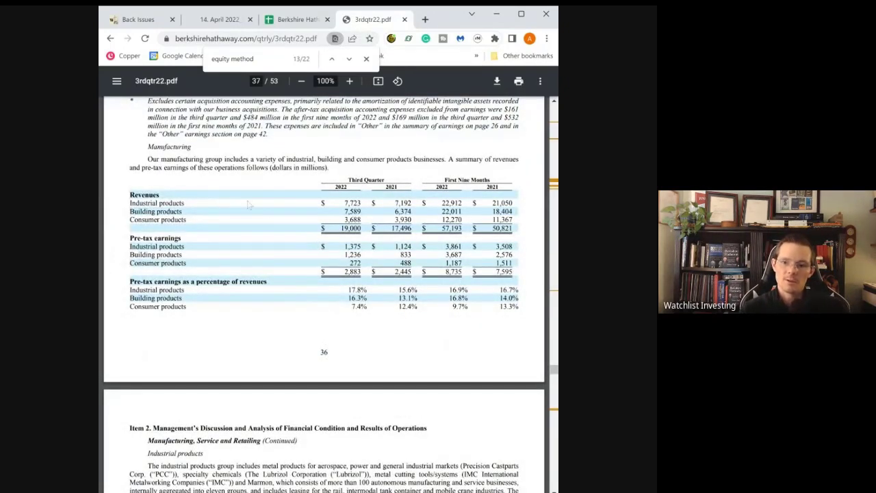
# Read the Industrial products discussion in the 10-Q, covering the group's businesses and the PCC and Lubrizol results.
pyautogui.scroll(-2, 306, 218)
pyautogui.scroll(-3, 306, 219)
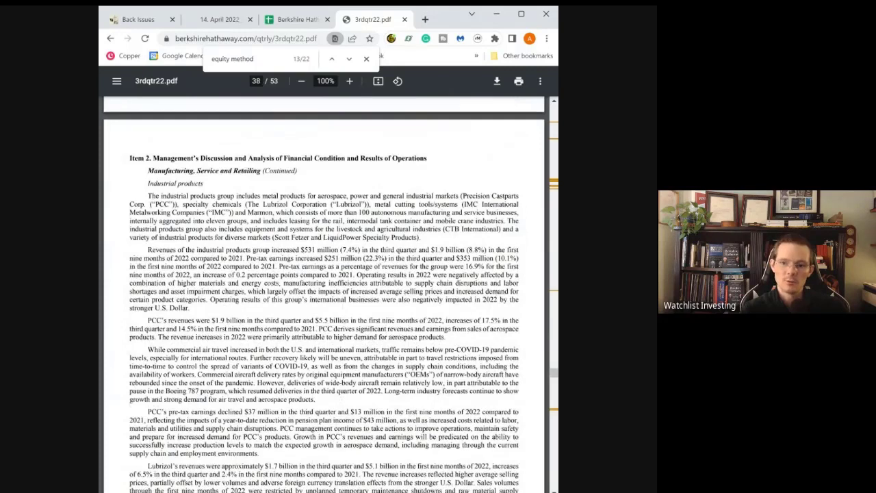
pyautogui.scroll(-1, 324, 295)
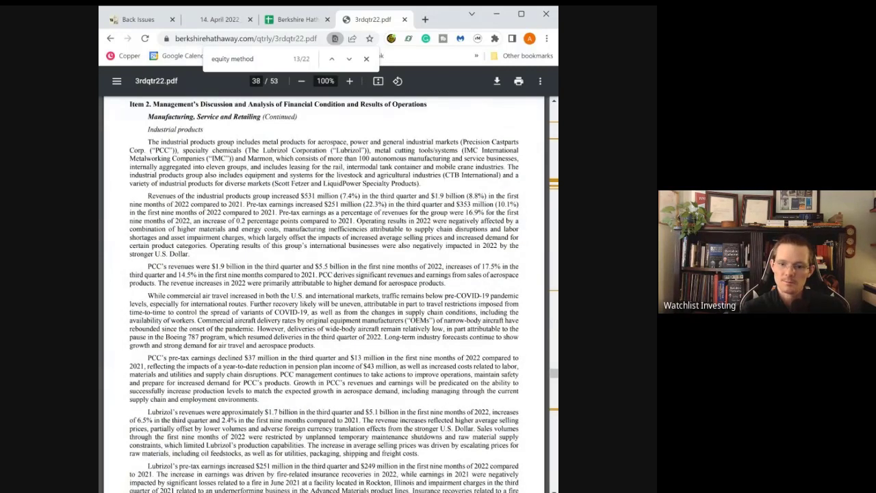
pyautogui.scroll(-4, 324, 294)
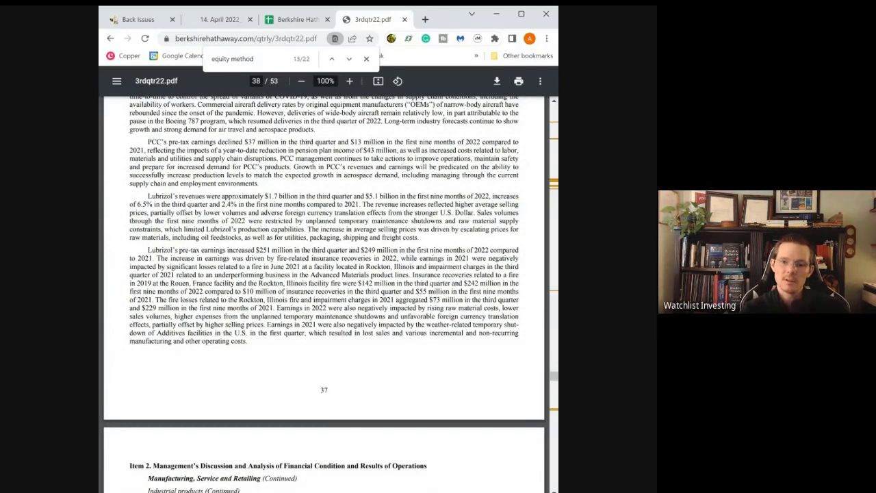
pyautogui.scroll(2, 324, 273)
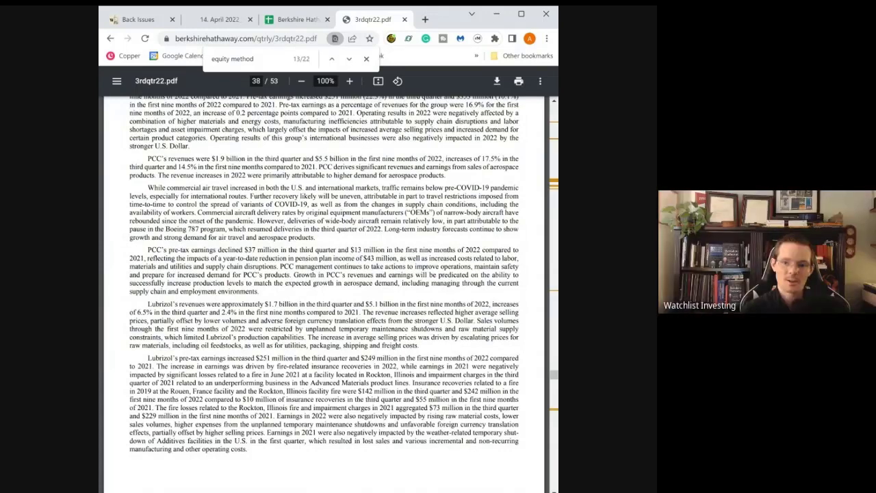
pyautogui.scroll(1, 323, 273)
pyautogui.scroll(1, 323, 274)
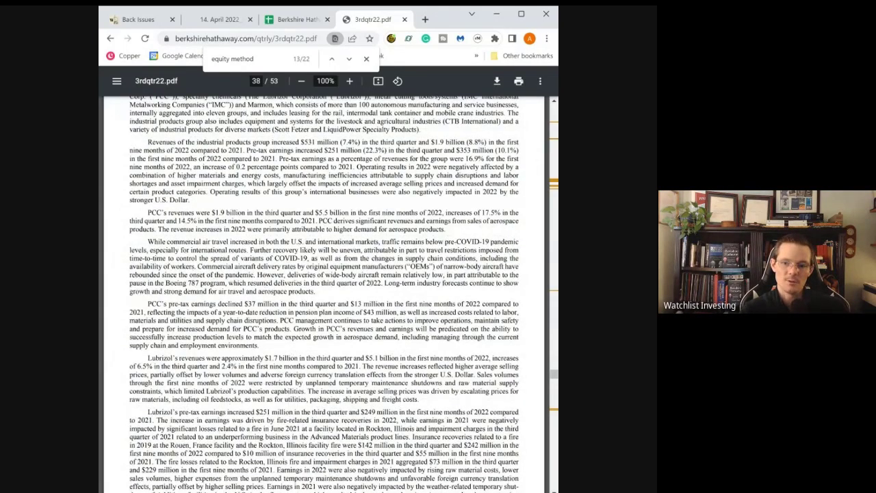
# Read the 10-Q's Building products discussion, including Clayton Homes, and continue to the Consumer products section.
pyautogui.scroll(-10, 324, 295)
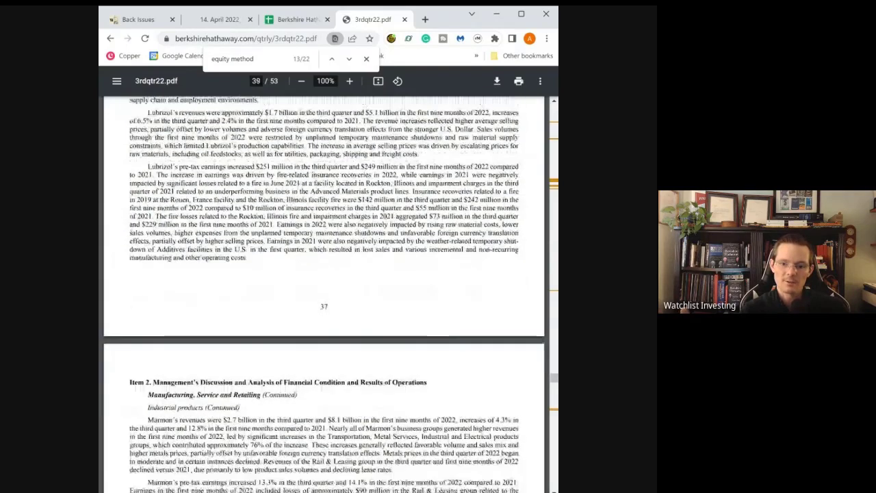
pyautogui.scroll(-5, 324, 295)
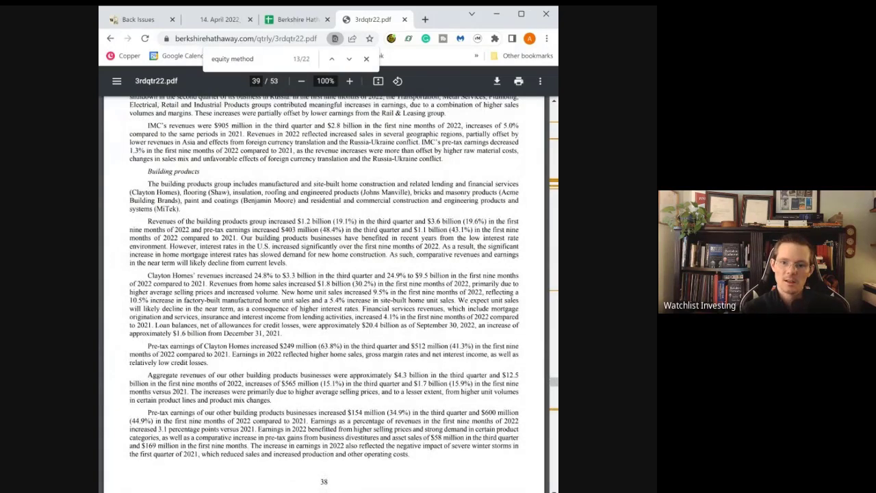
pyautogui.scroll(-1, 324, 294)
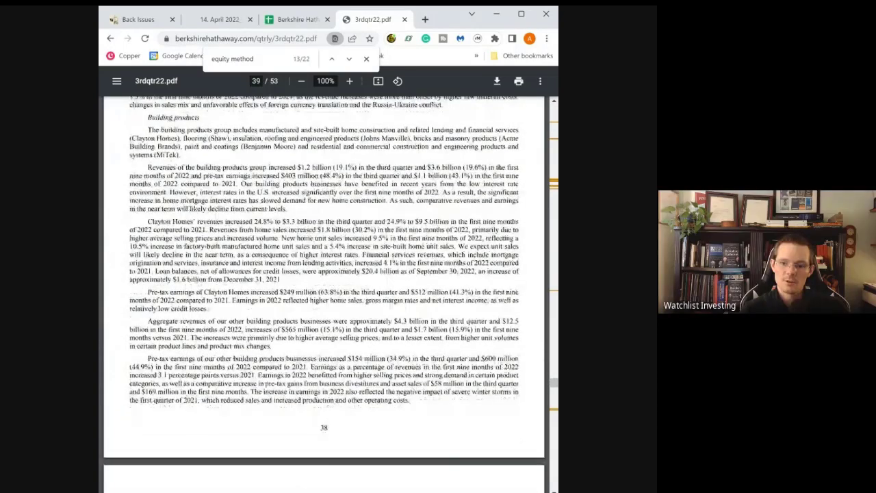
pyautogui.scroll(-2, 324, 294)
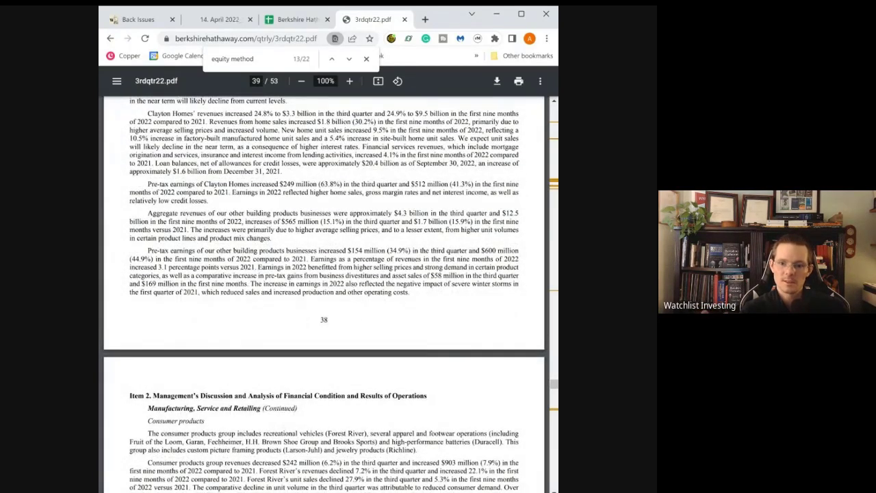
pyautogui.scroll(-1, 324, 294)
pyautogui.scroll(-3, 324, 294)
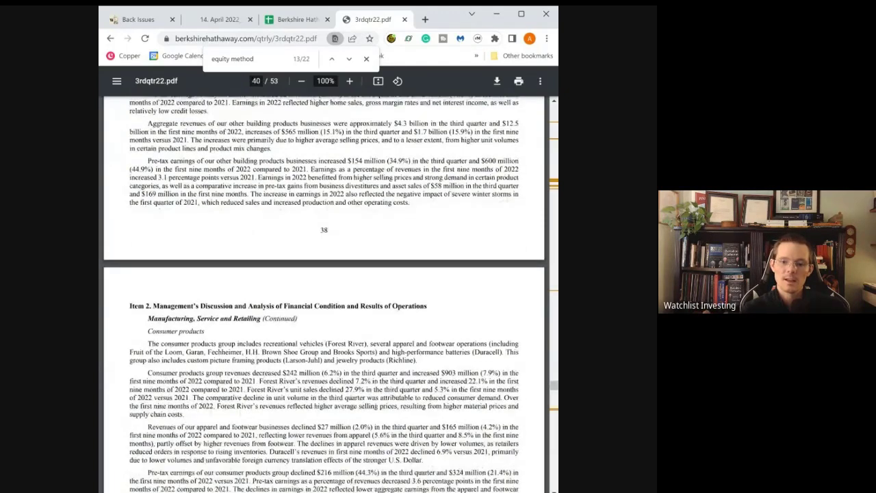
# Read the 10-Q's Consumer products discussion, covering Forest River, the apparel and footwear businesses and Duracell, through to the Service and retailing heading.
pyautogui.scroll(-1, 324, 294)
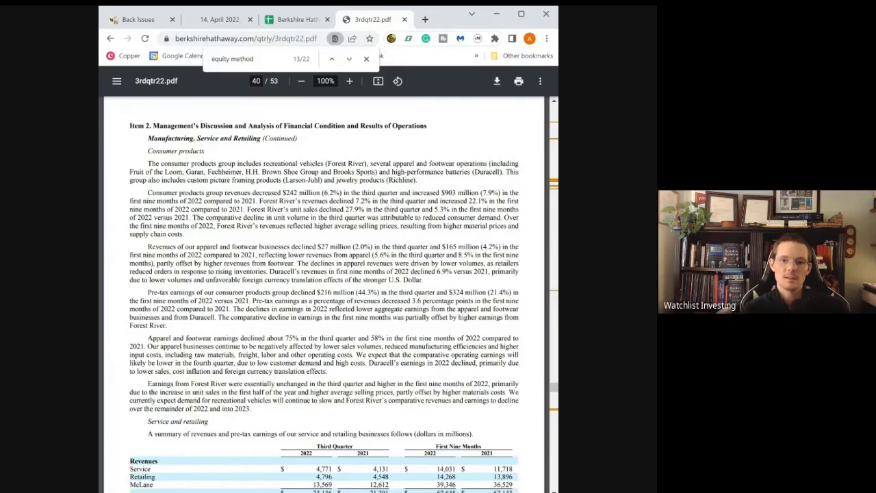
pyautogui.scroll(3, 324, 294)
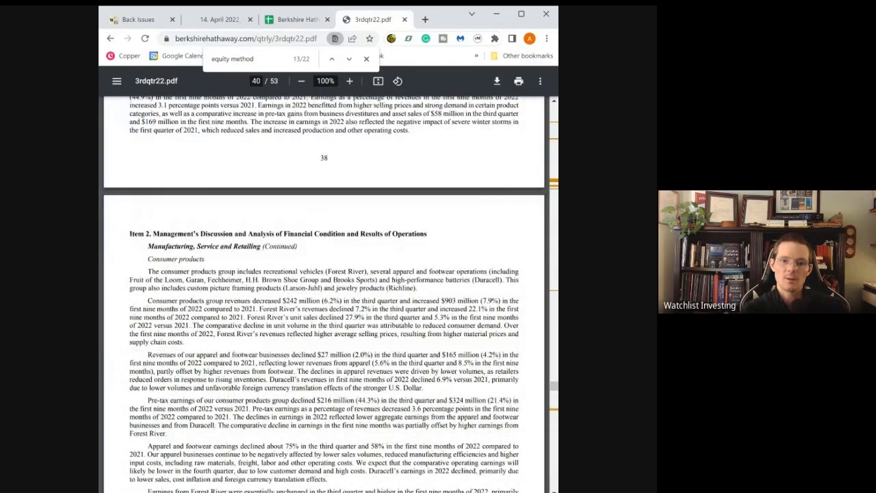
pyautogui.scroll(-3, 323, 295)
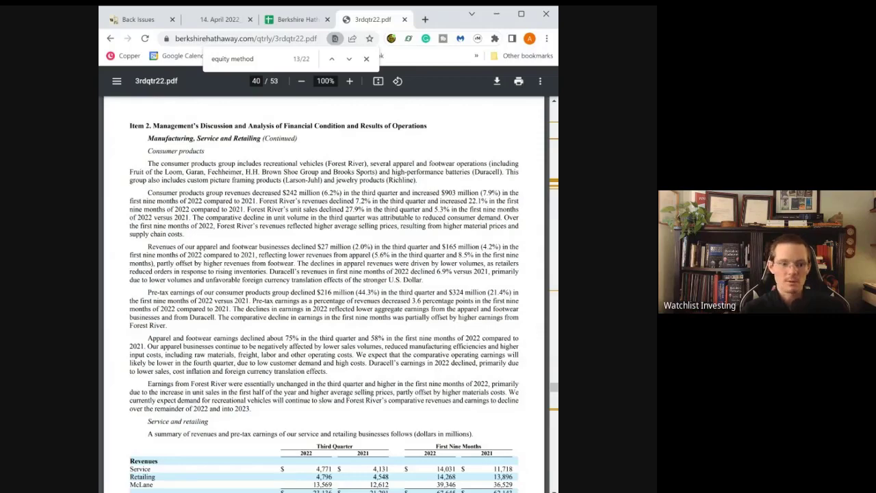
# Go back through the 10-Q's Building products and Industrial products sections, reviewing the Clayton Homes, Marmon, IMC, Lubrizol and PCC results.
pyautogui.scroll(5, 325, 294)
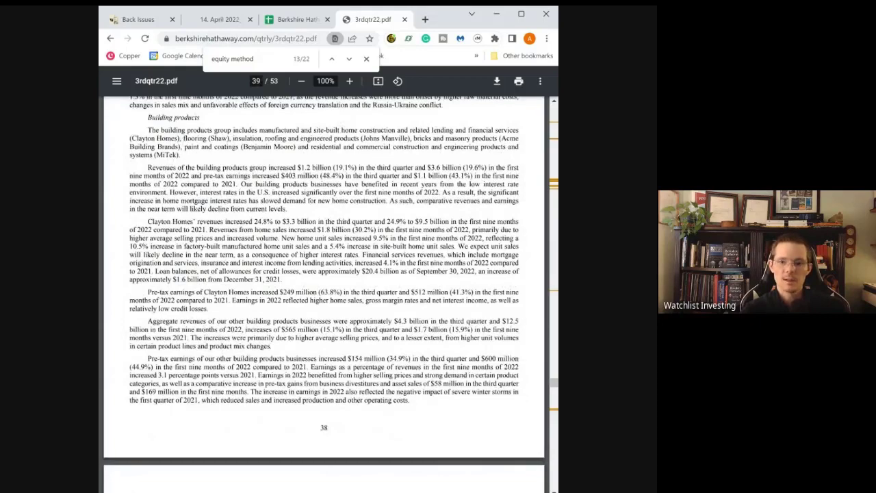
pyautogui.scroll(1, 325, 294)
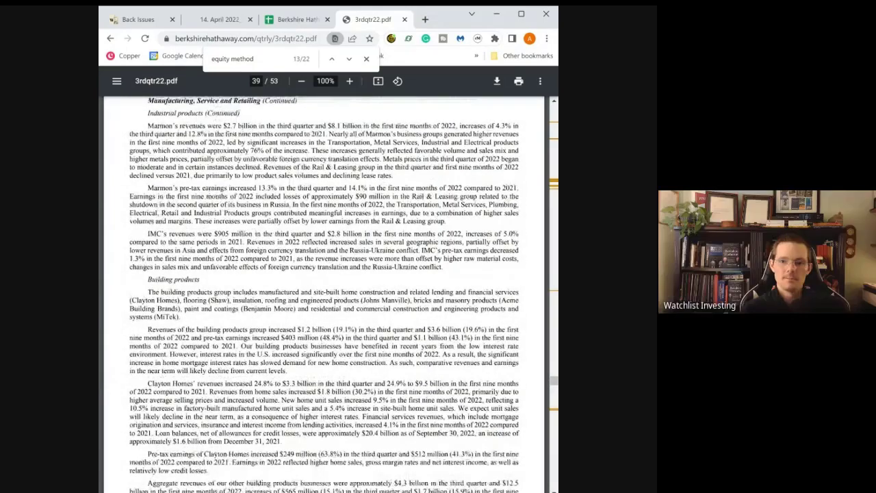
pyautogui.scroll(3, 323, 294)
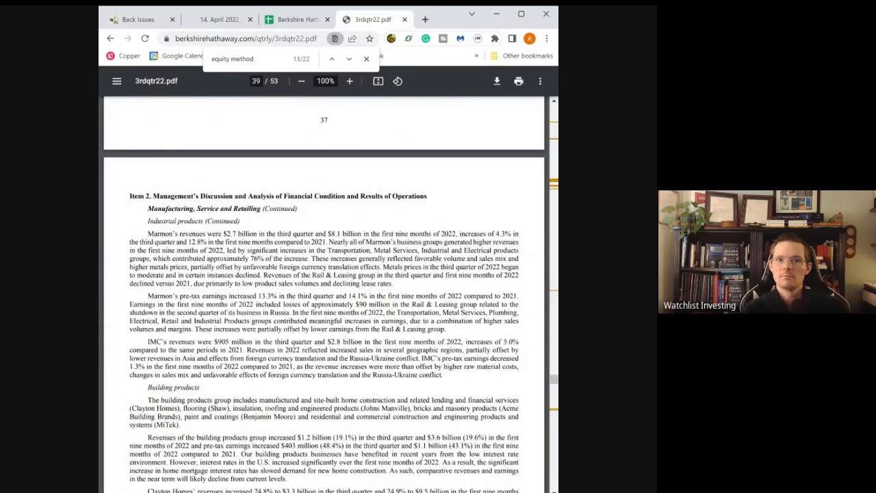
pyautogui.scroll(6, 324, 294)
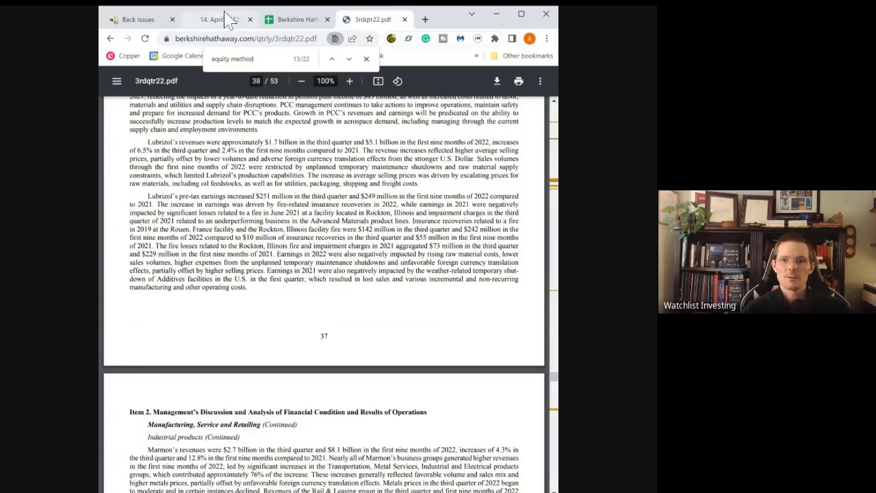
pyautogui.scroll(1, 324, 205)
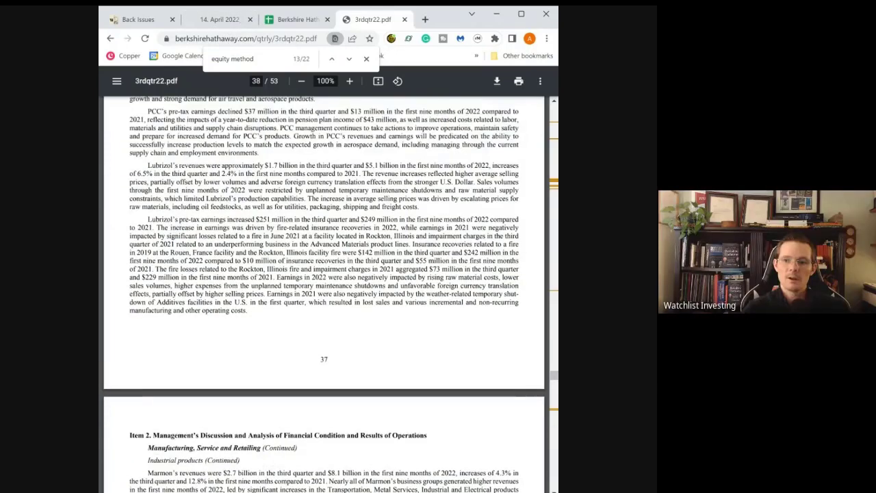
pyautogui.scroll(4, 324, 294)
# Return to the Manufacturing sheet of the valuation spreadsheet and trace the 2022-Q3 trailing four quarters after-tax earnings to the TTM net earnings row.
pyautogui.click(217, 21)
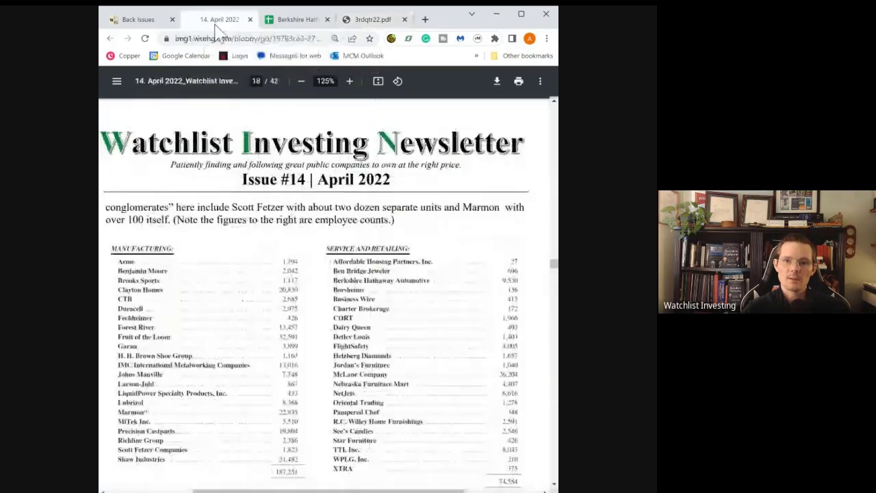
pyautogui.click(287, 21)
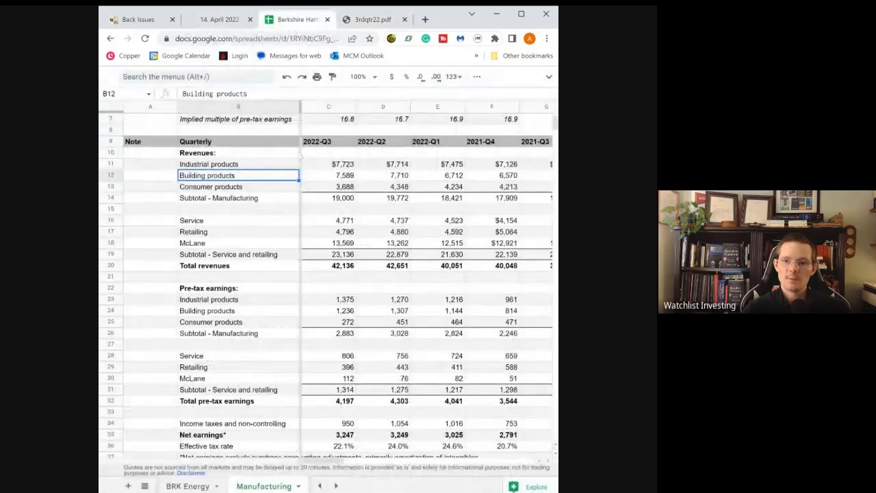
pyautogui.scroll(3, 325, 219)
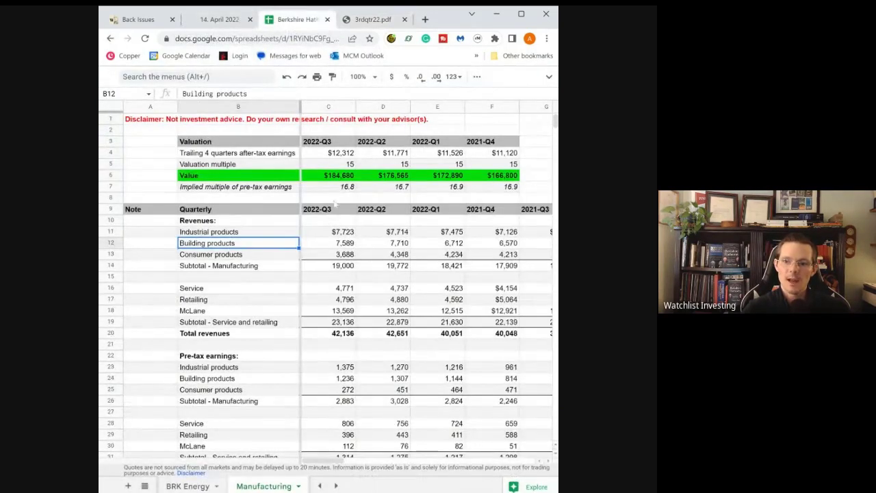
pyautogui.click(331, 155)
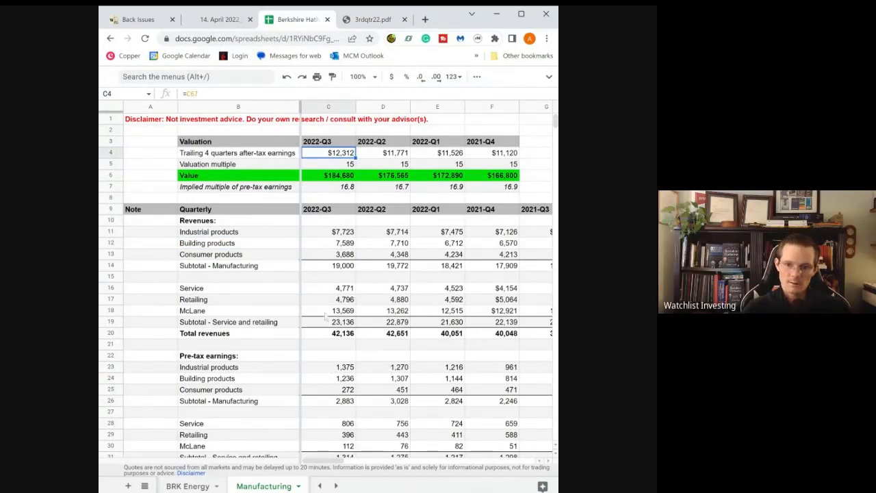
pyautogui.scroll(-4, 331, 379)
pyautogui.scroll(-4, 332, 379)
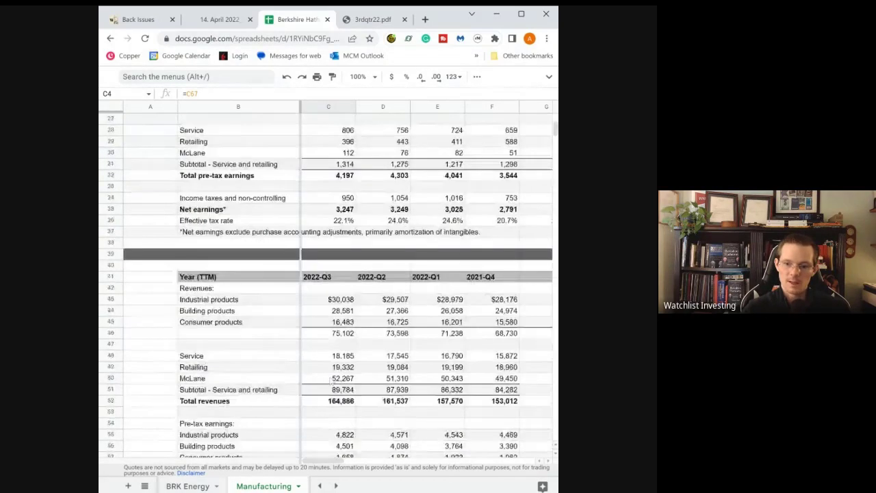
pyautogui.scroll(-4, 338, 269)
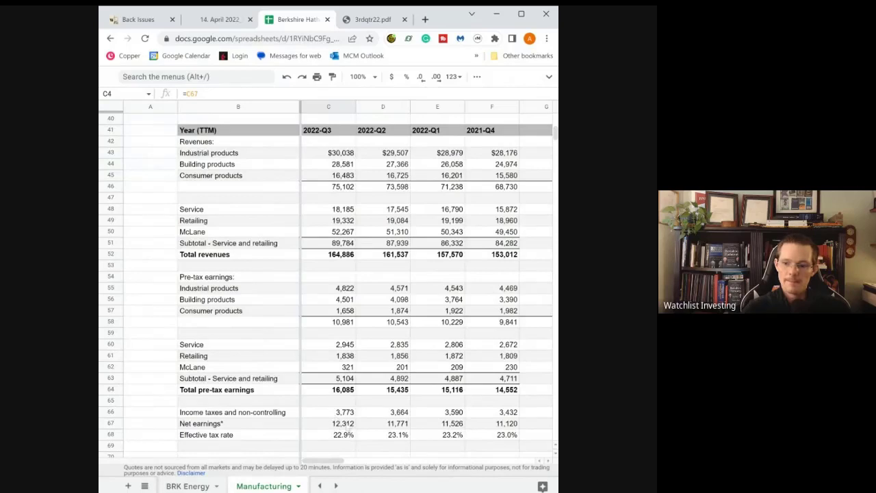
pyautogui.scroll(12, 347, 424)
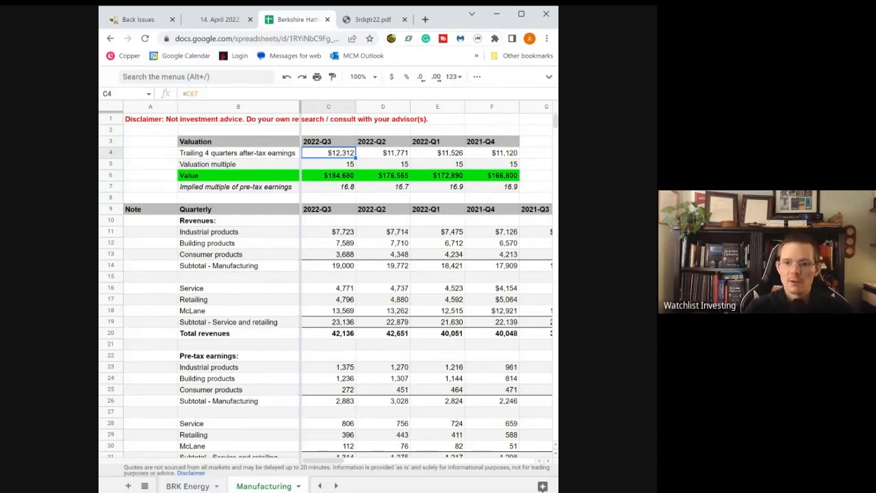
# Examine the 2022-Q3 valuation multiple and the Value formula in the Manufacturing sheet's valuation table.
pyautogui.click(333, 166)
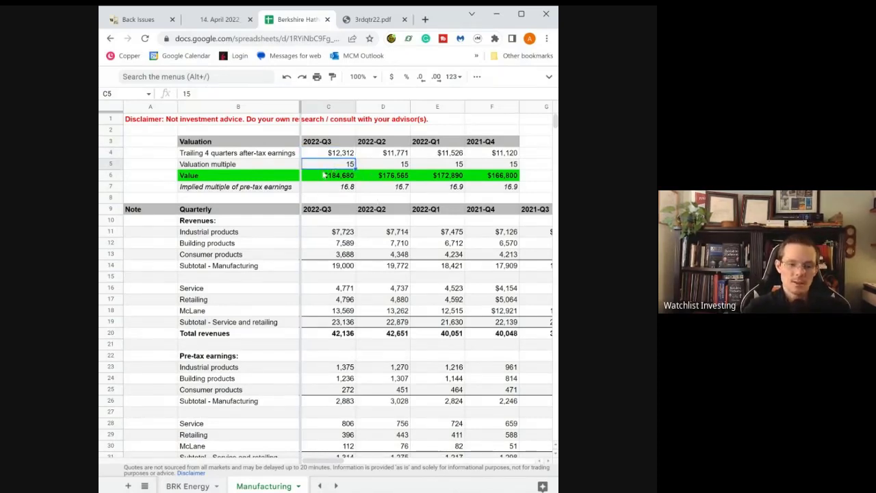
pyautogui.click(328, 176)
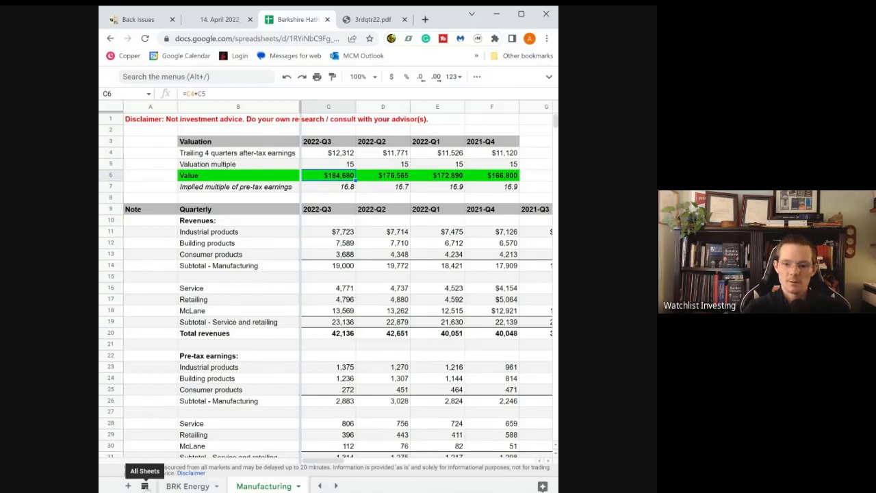
pyautogui.click(145, 486)
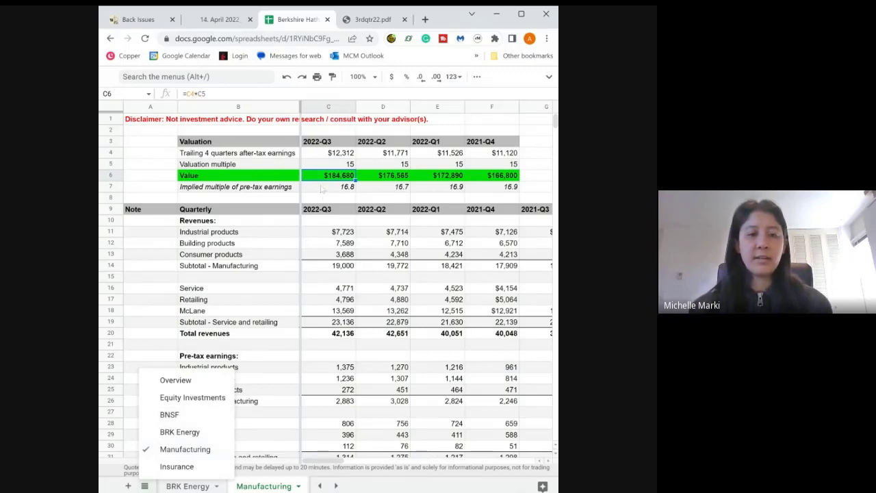
pyautogui.click(322, 188)
pyautogui.click(324, 164)
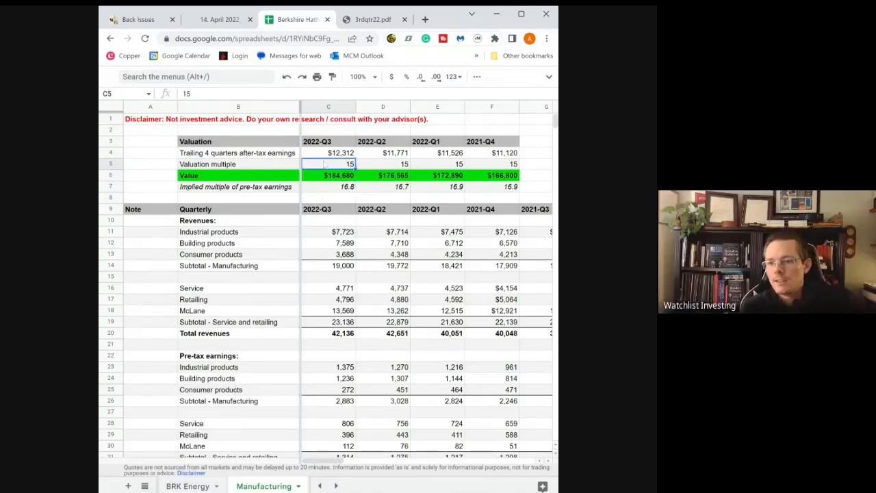
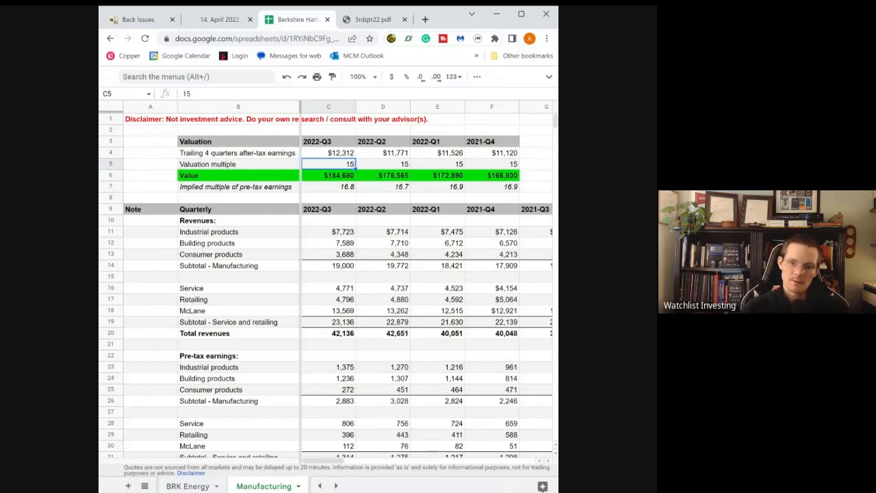
pyautogui.click(331, 179)
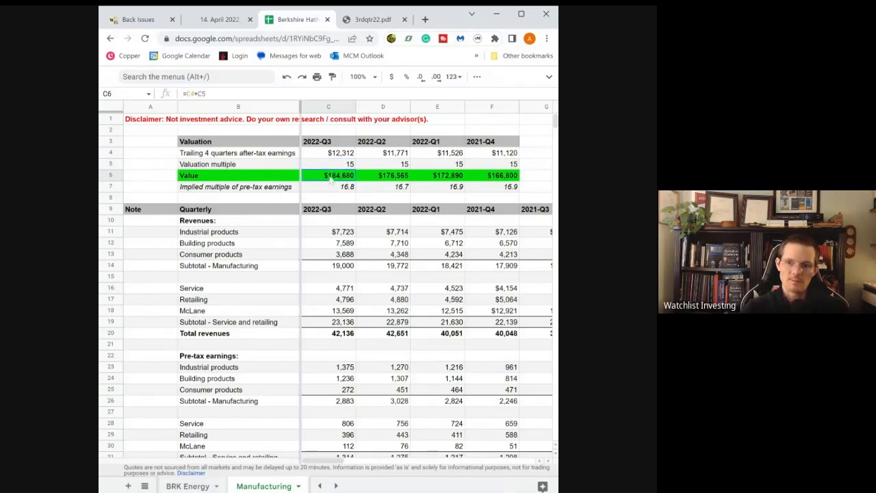
pyautogui.click(331, 166)
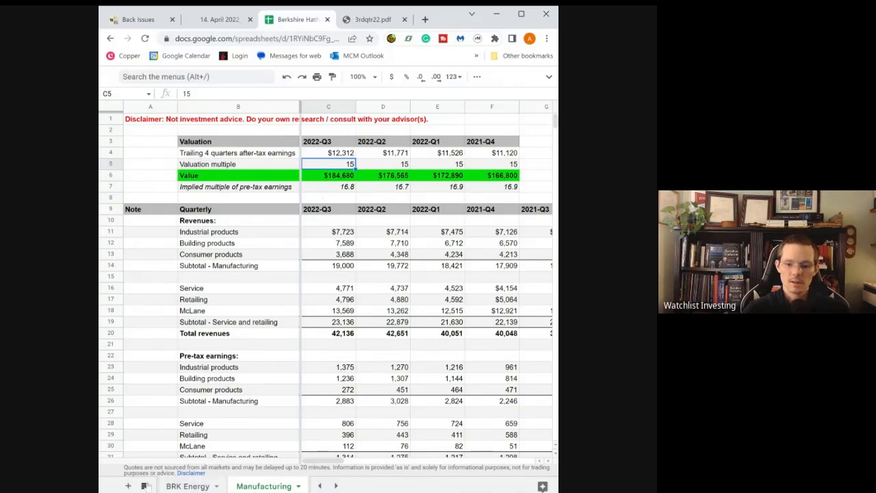
# Open the Overview sheet and inspect the 2022-Q3 entries for Manufacturing, service, retailing and Insurance Underwriting.
pyautogui.click(144, 485)
pyautogui.click(167, 380)
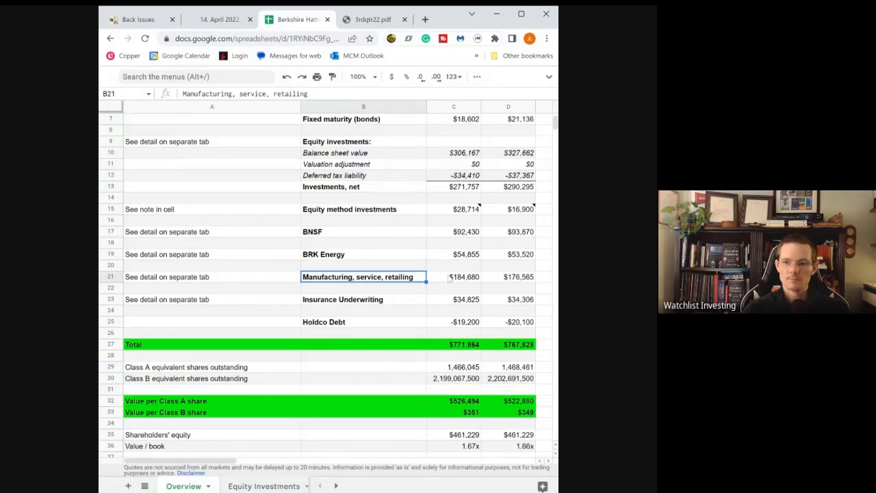
pyautogui.click(448, 278)
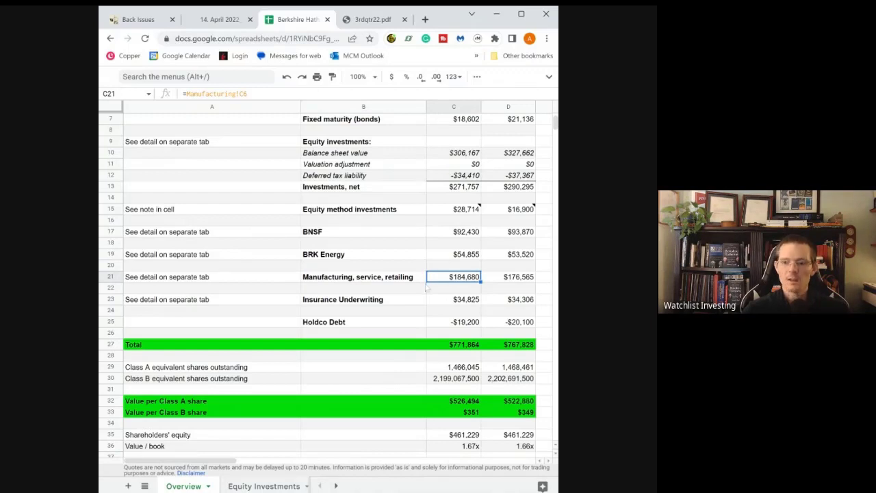
pyautogui.click(433, 302)
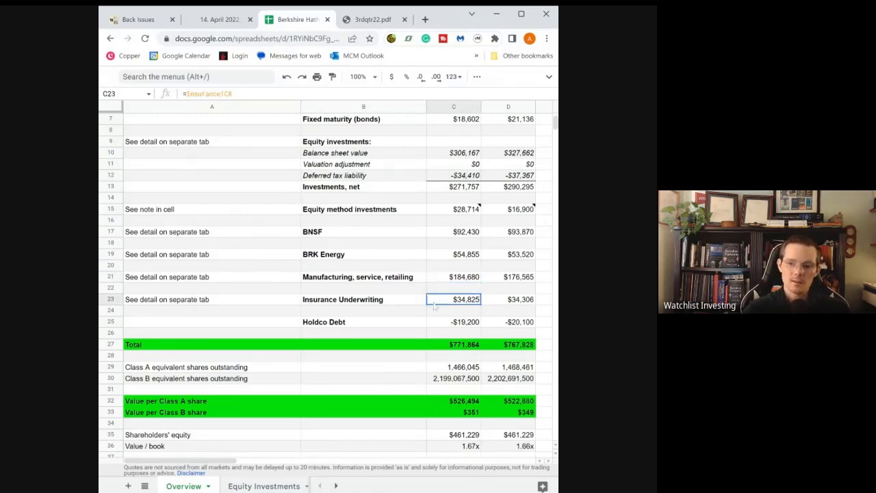
pyautogui.click(316, 306)
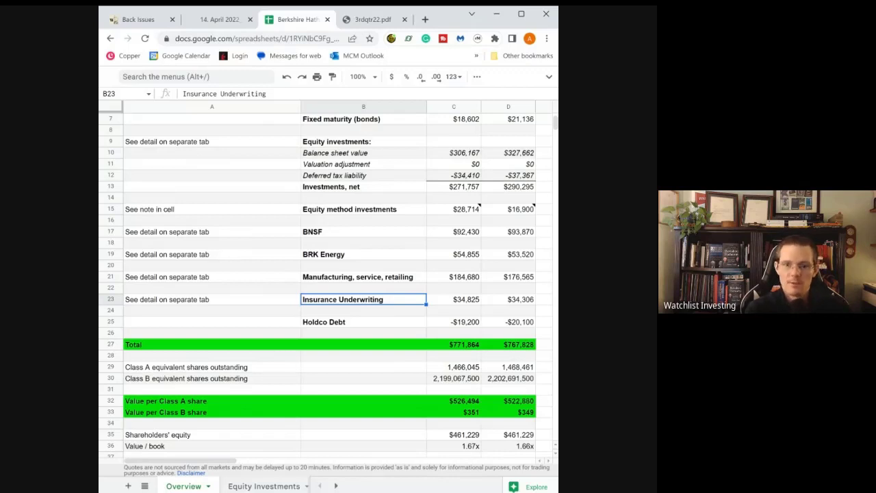
# Review the Overview asset list for 2022-Q3, checking the equity investments' balance sheet value and the Insurance Underwriting value.
pyautogui.scroll(2, 397, 207)
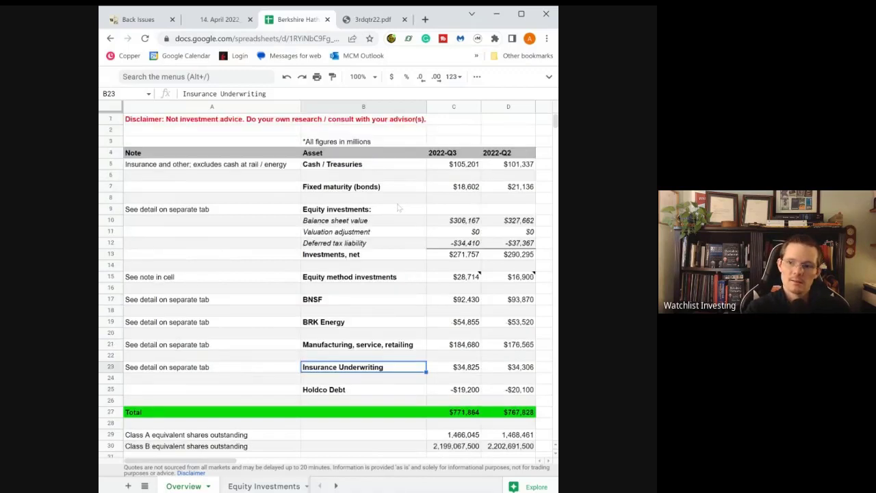
pyautogui.click(452, 221)
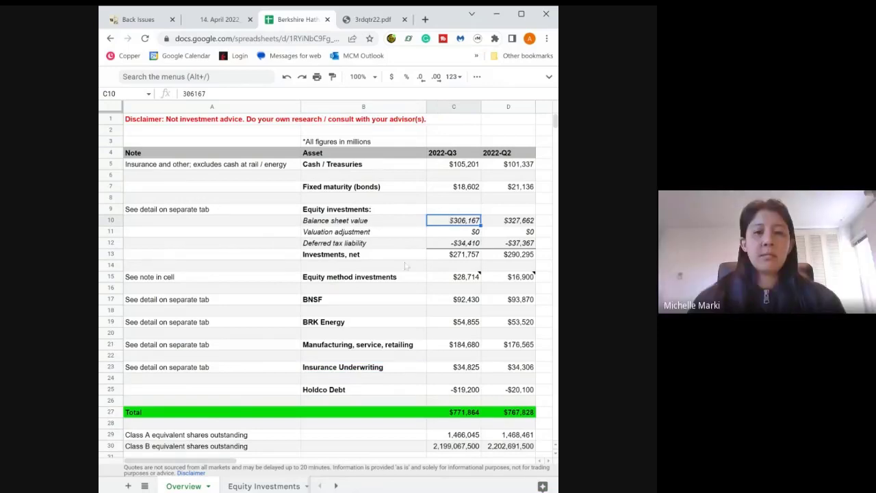
pyautogui.scroll(-4, 405, 265)
pyautogui.scroll(2, 406, 265)
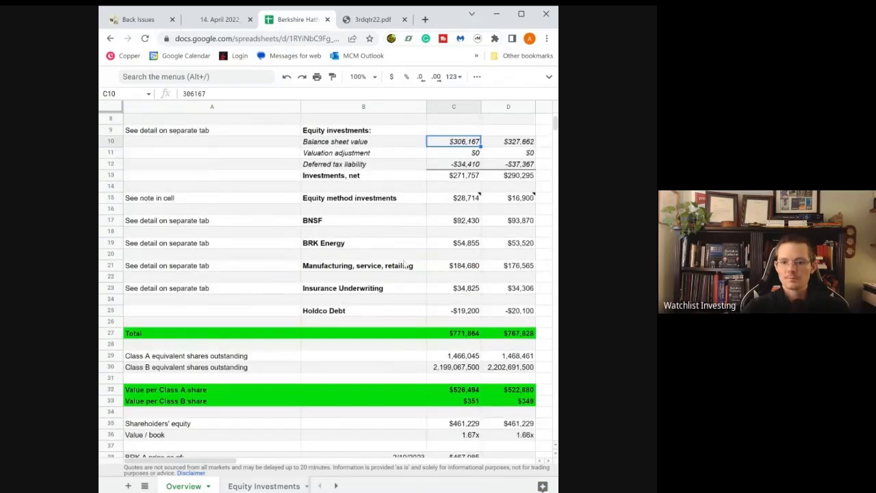
pyautogui.click(443, 290)
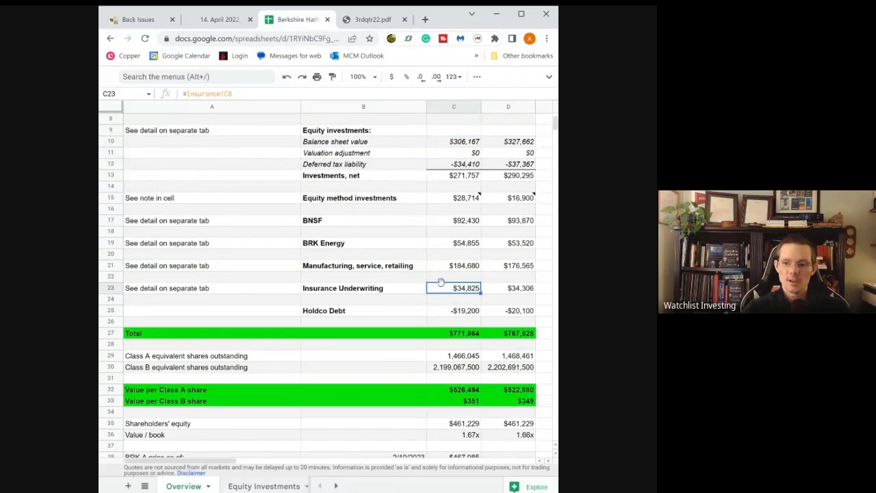
pyautogui.click(441, 277)
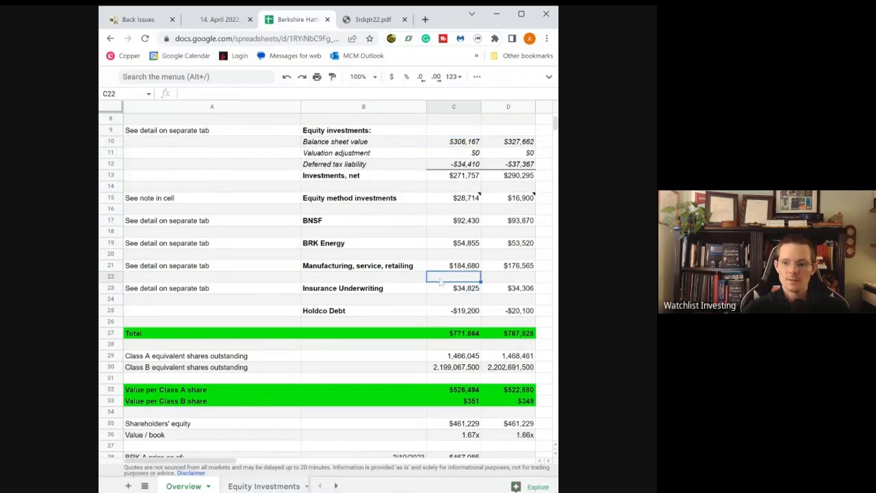
pyautogui.scroll(2, 440, 282)
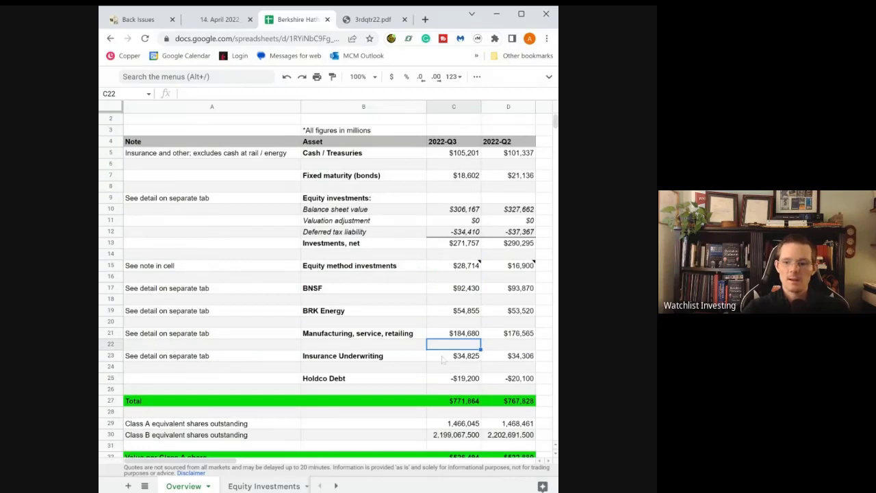
pyautogui.click(442, 356)
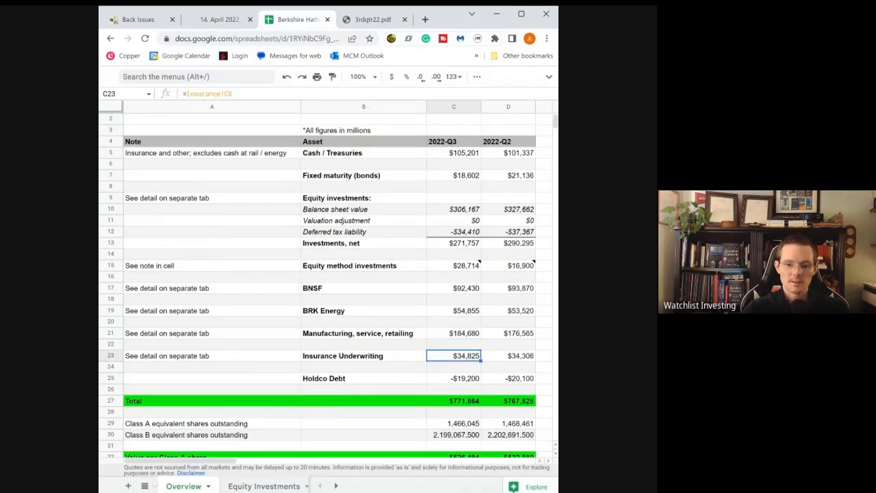
# Open the Insurance sheet and examine the 2022-Q3 value, valuation multiple and quarterly pre-tax underwriting earnings.
pyautogui.click(145, 486)
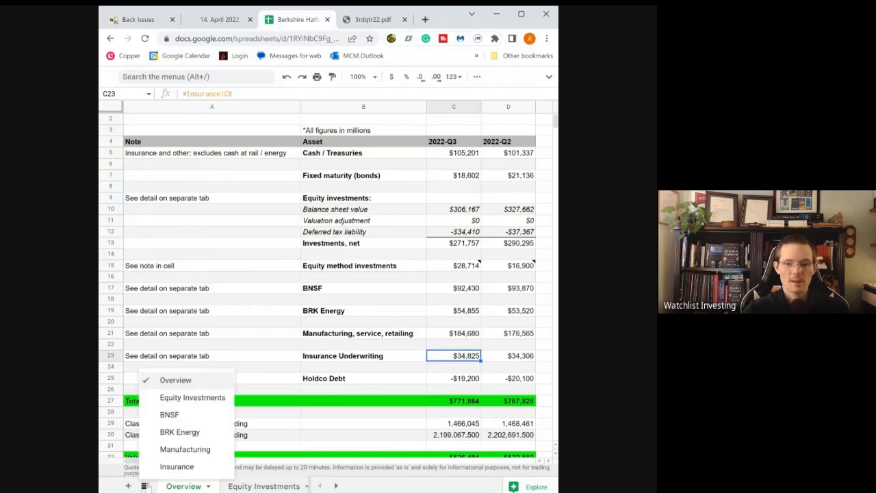
pyautogui.click(182, 467)
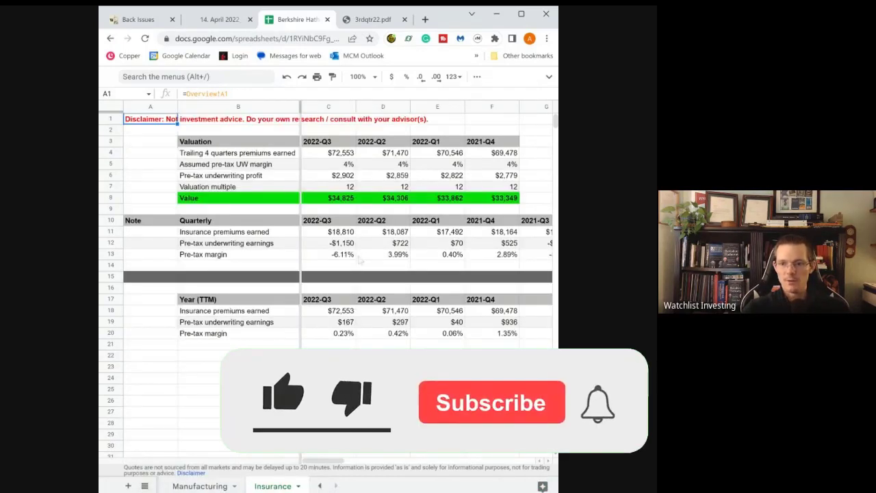
pyautogui.click(333, 199)
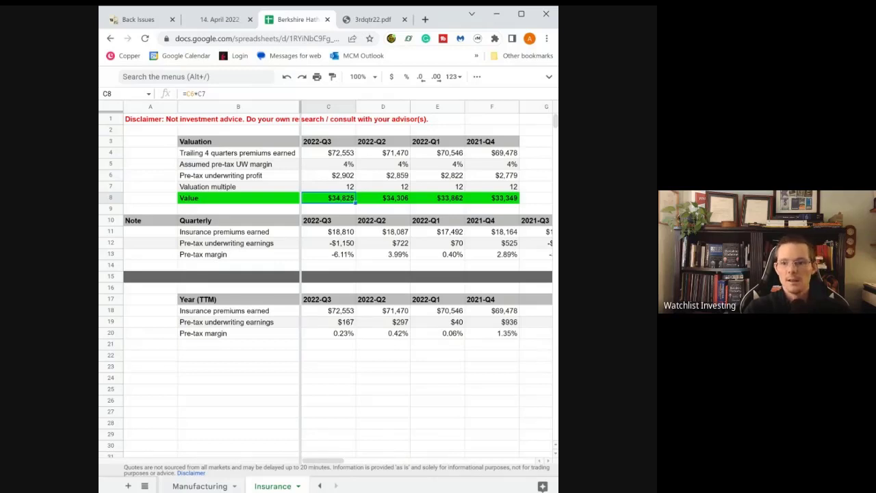
pyautogui.click(332, 190)
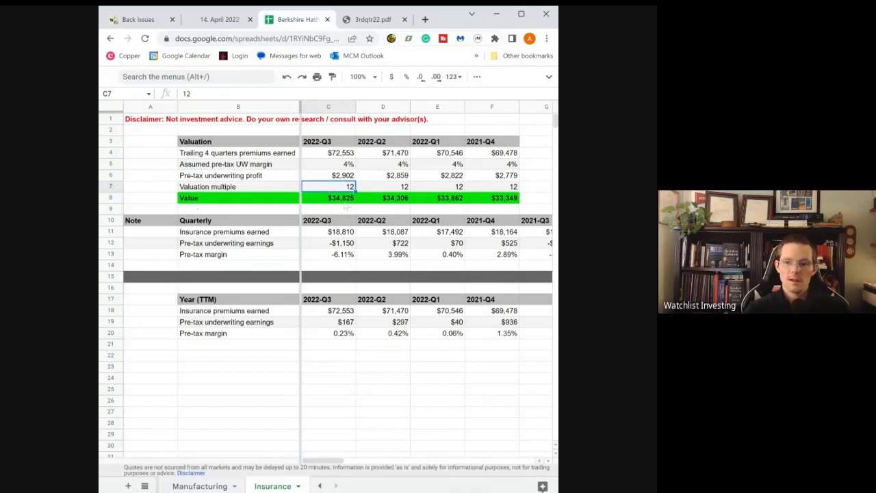
pyautogui.click(346, 202)
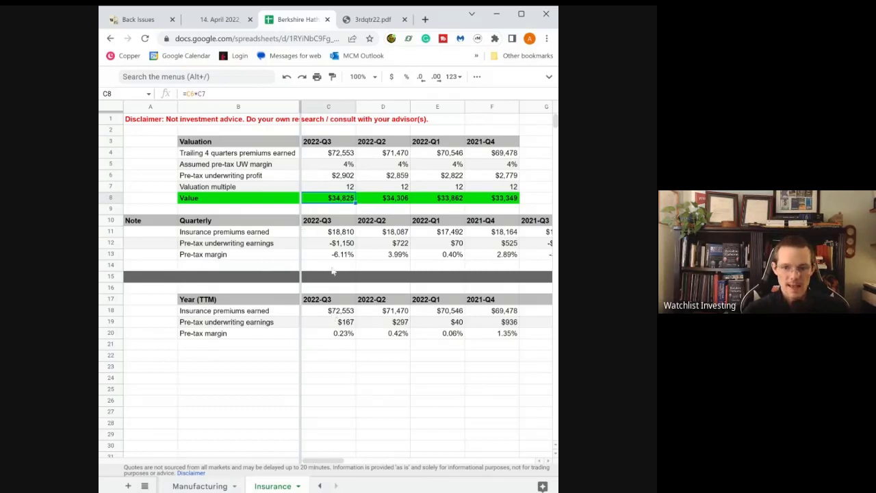
pyautogui.click(329, 247)
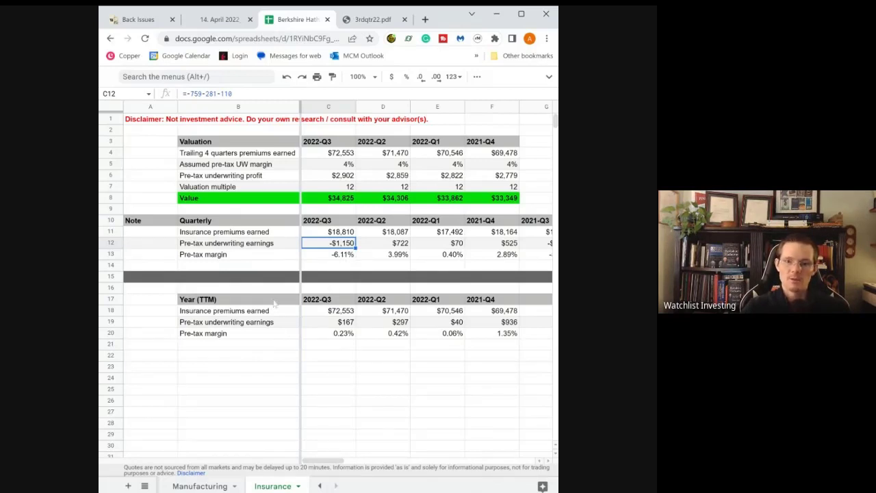
# Check the Overview sheet's Insurance Underwriting line, and return to the Insurance sheet to inspect its 2022-Q3 Value formula.
pyautogui.click(145, 486)
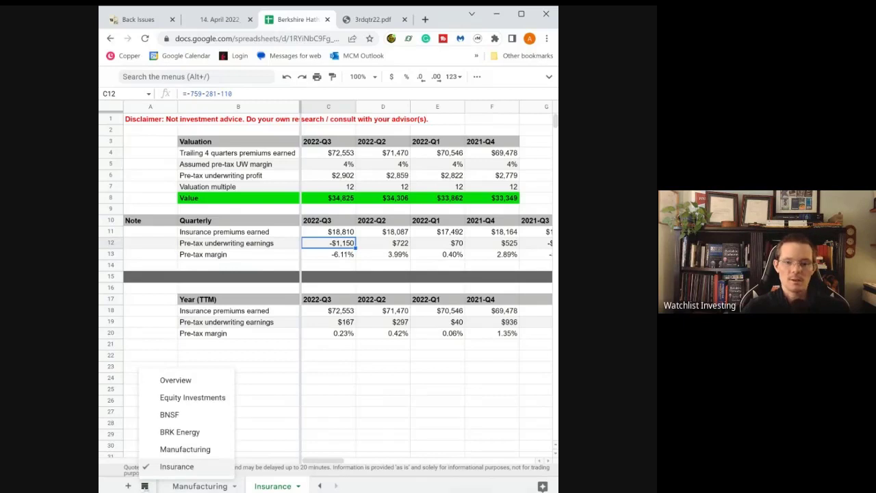
pyautogui.click(169, 384)
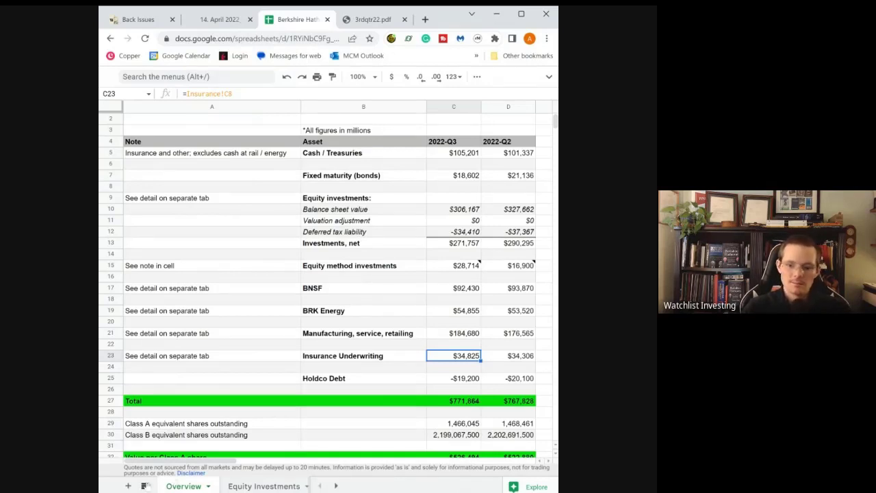
pyautogui.click(145, 486)
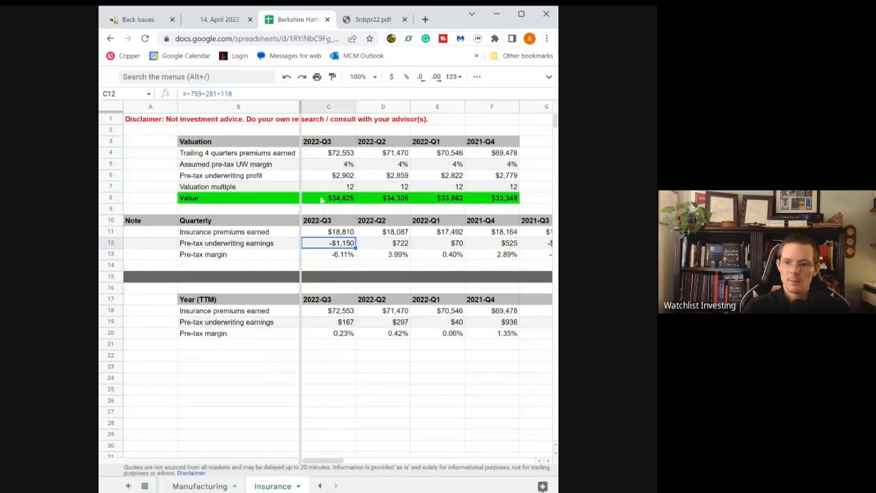
pyautogui.click(321, 200)
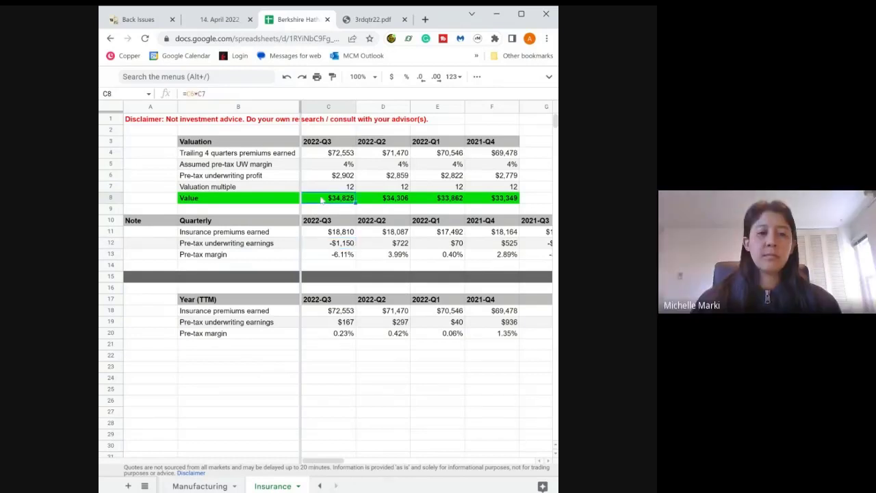
pyautogui.click(145, 486)
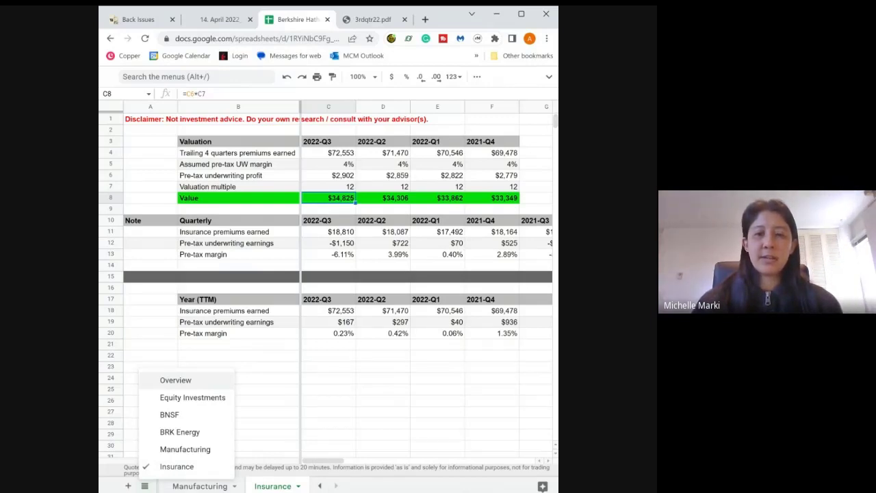
# Go from the 3rdqtr22.pdf report back to Berkshire Hathaway's home page and open the November 5, 2022 Third Quarter Earnings news release.
pyautogui.click(372, 20)
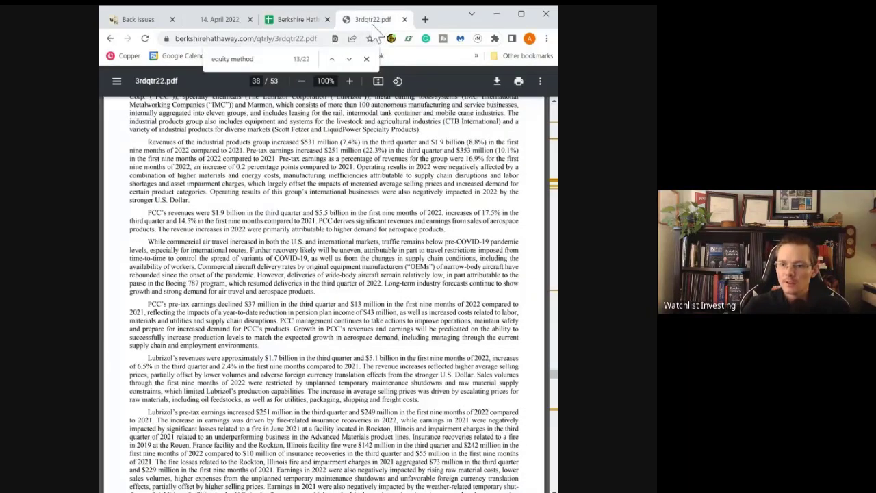
pyautogui.scroll(5, 186, 77)
pyautogui.click(110, 39)
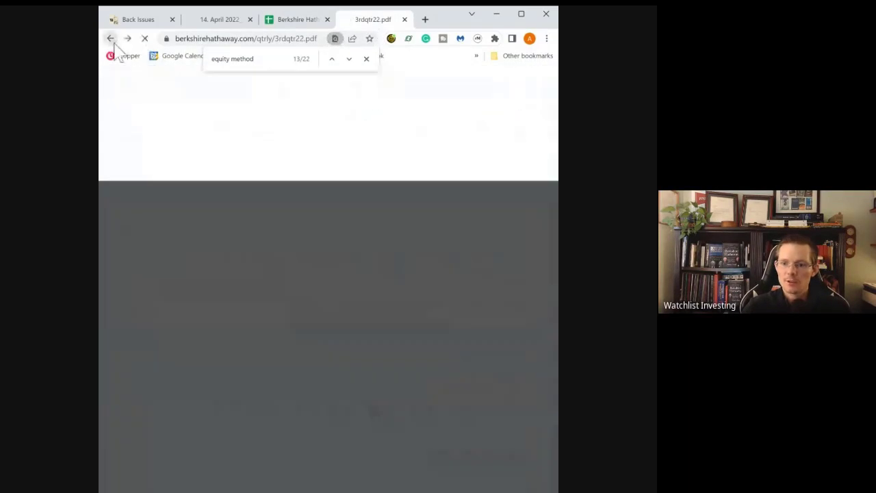
pyautogui.click(110, 39)
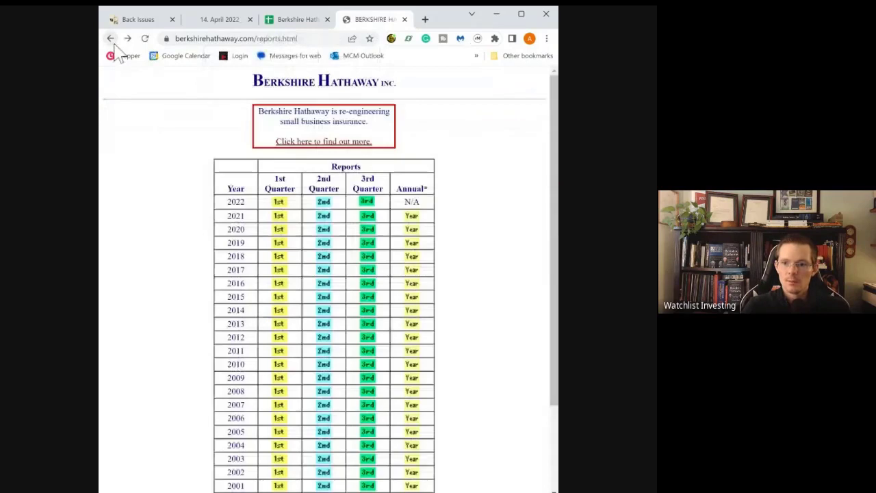
pyautogui.click(110, 39)
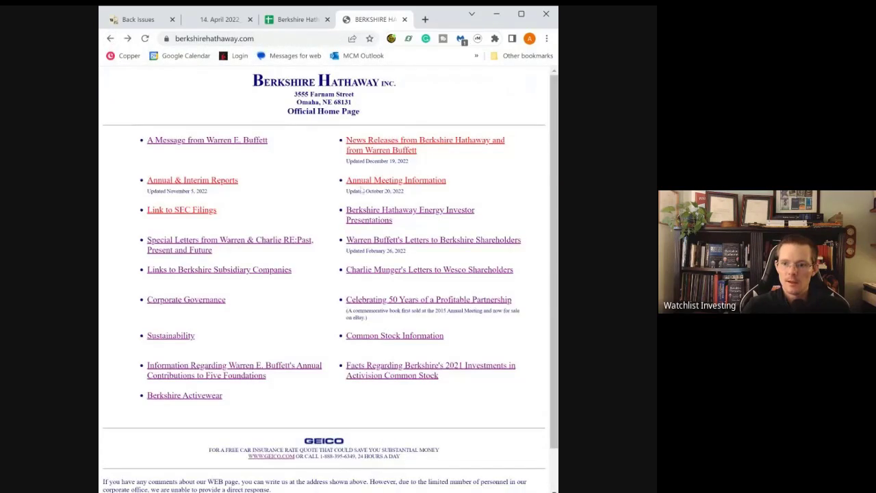
pyautogui.click(355, 149)
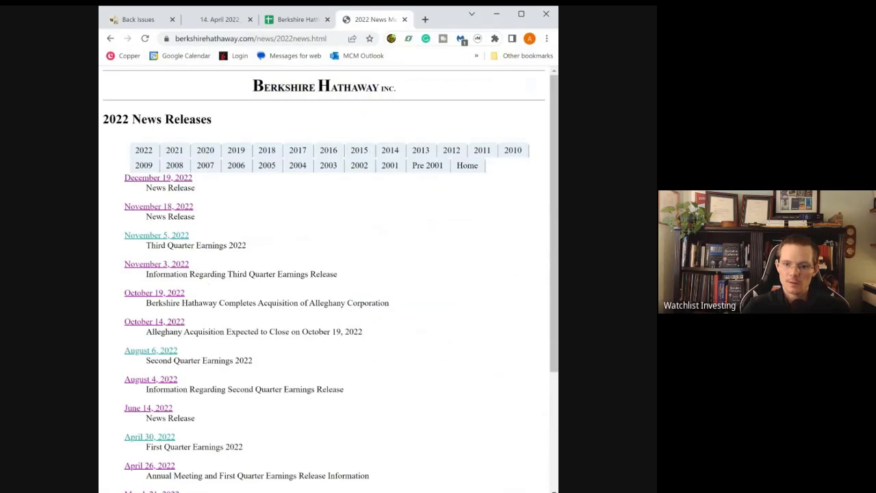
pyautogui.click(176, 237)
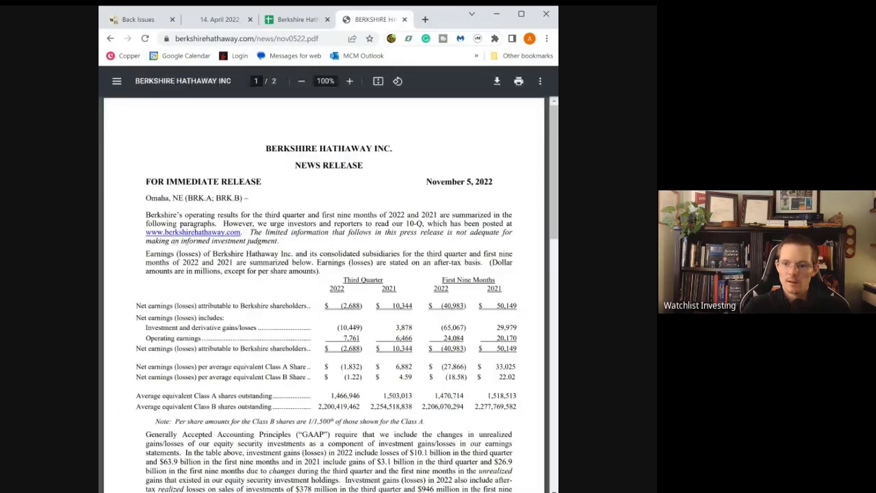
# Review the earnings release's operating earnings table and the paragraph on share repurchases and the September 30, 2022 insurance float.
pyautogui.scroll(-3, 291, 246)
pyautogui.scroll(-6, 325, 294)
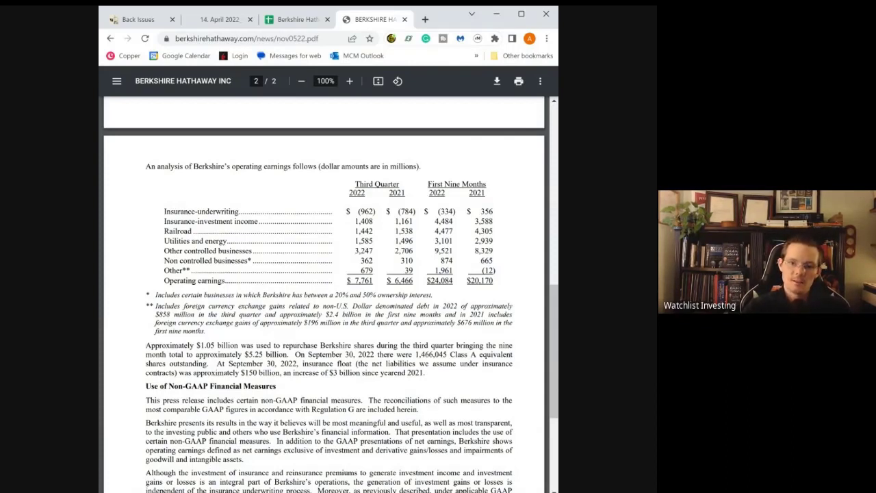
pyautogui.moveTo(188, 280); pyautogui.dragTo(493, 281)
pyautogui.scroll(-2, 329, 294)
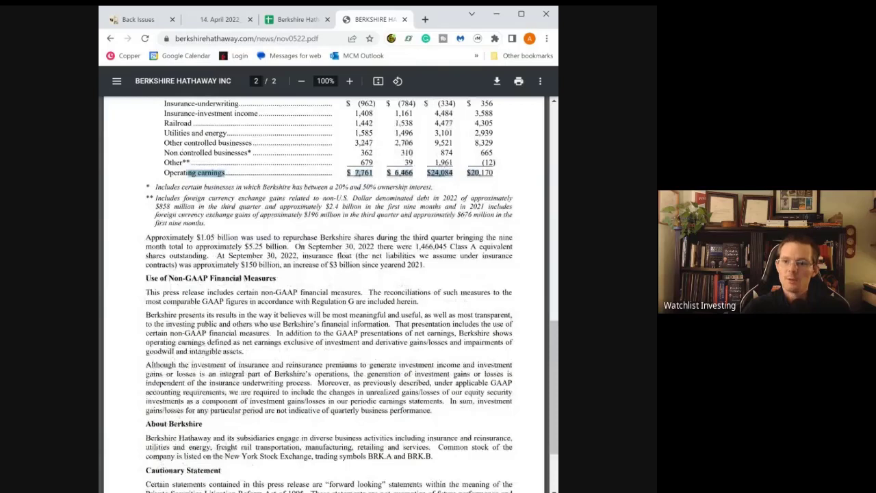
pyautogui.moveTo(145, 237); pyautogui.dragTo(405, 265)
pyautogui.click(425, 265)
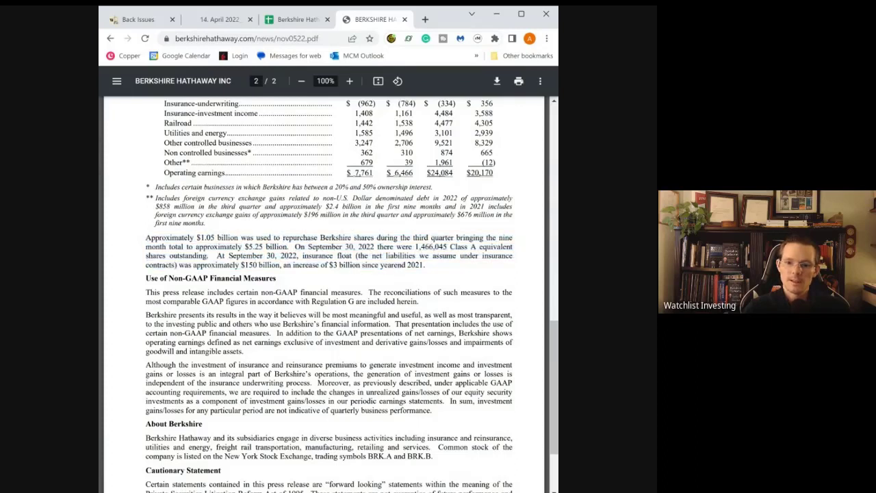
pyautogui.moveTo(240, 264); pyautogui.dragTo(280, 264)
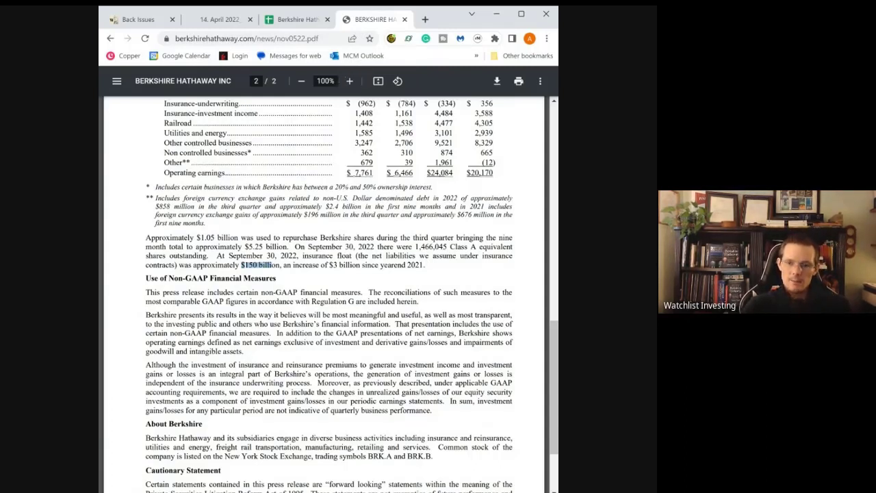
# Return to Berkshire Hathaway's home page and open the 2022 Third Quarter Report PDF from the Annual & Interim Reports.
pyautogui.click(110, 38)
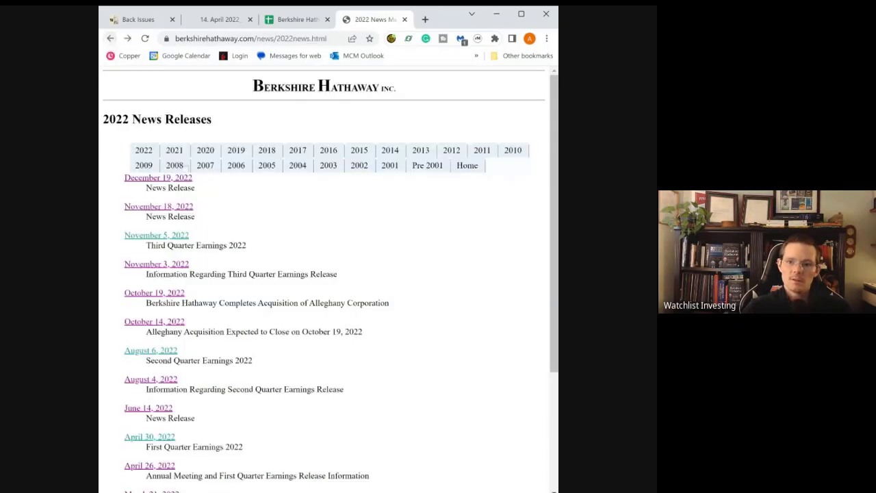
pyautogui.click(110, 38)
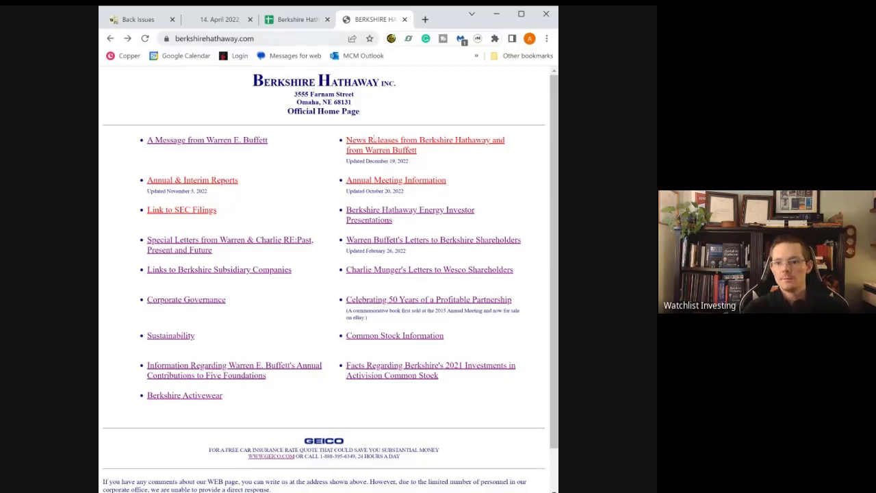
pyautogui.click(194, 182)
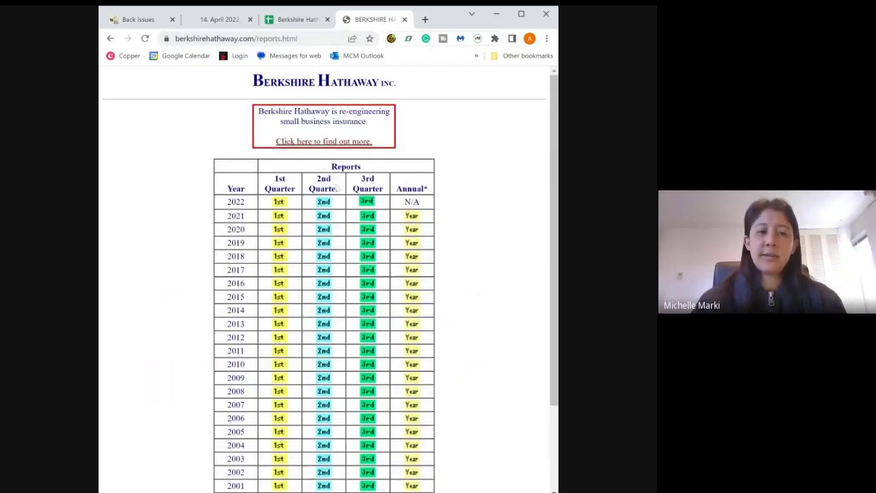
pyautogui.click(368, 200)
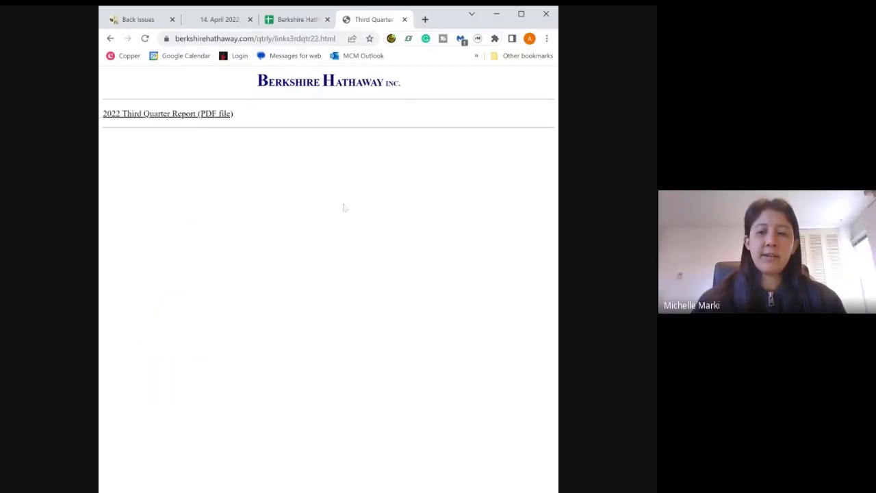
pyautogui.click(193, 114)
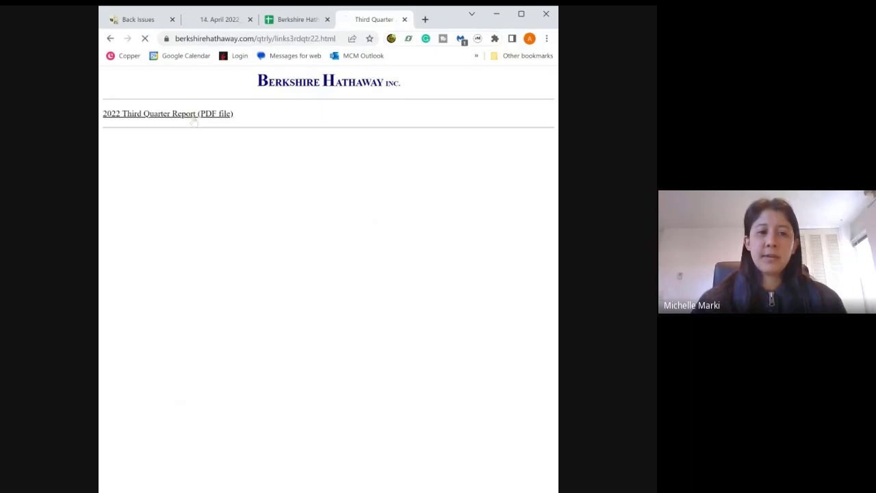
# Examine the insurance liabilities on the consolidated balance sheet, from unpaid losses and unearned premiums through other policyholder liabilities for September 30, 2022.
pyautogui.scroll(-9, 292, 268)
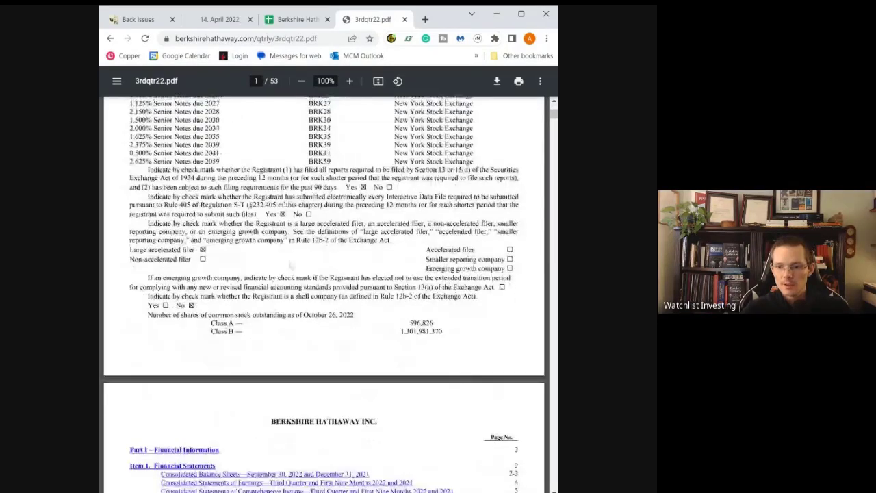
pyautogui.scroll(-10, 292, 268)
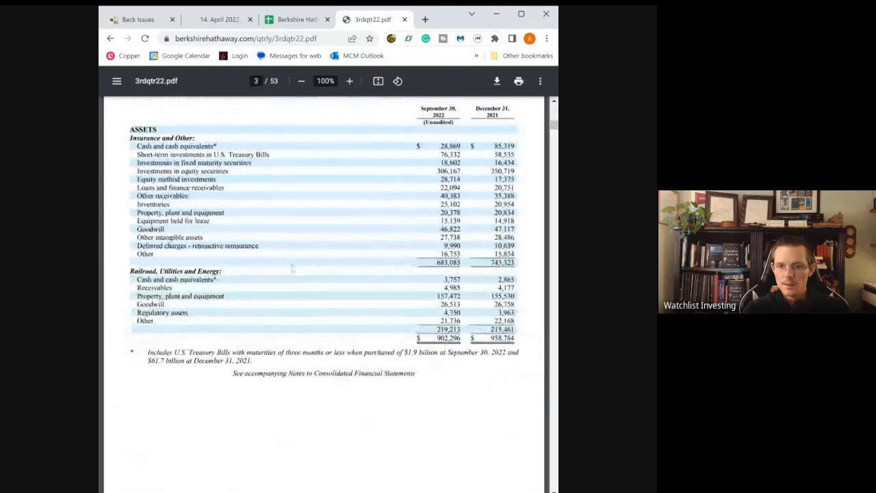
pyautogui.scroll(-10, 292, 267)
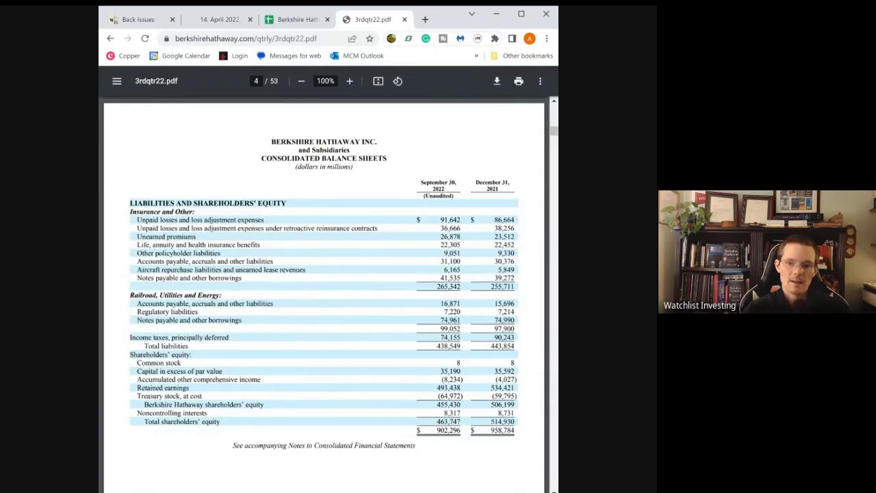
pyautogui.moveTo(149, 220); pyautogui.dragTo(461, 220)
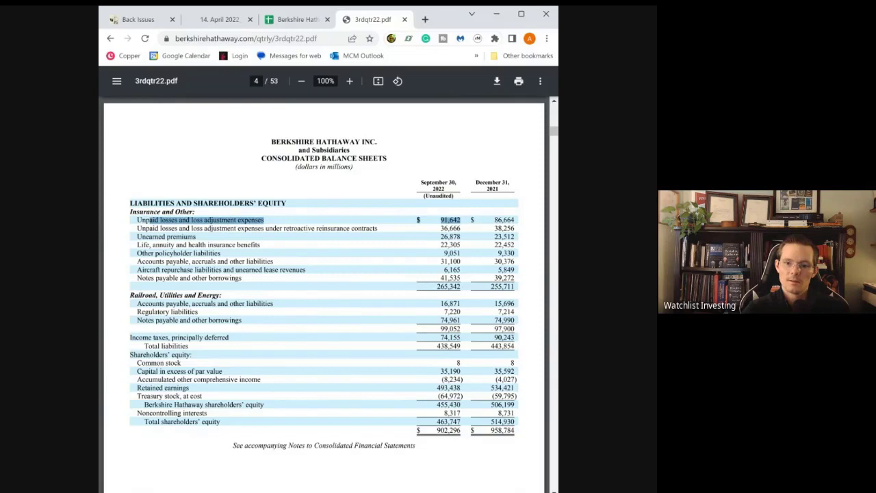
pyautogui.moveTo(149, 228); pyautogui.dragTo(457, 228)
pyautogui.click(457, 228)
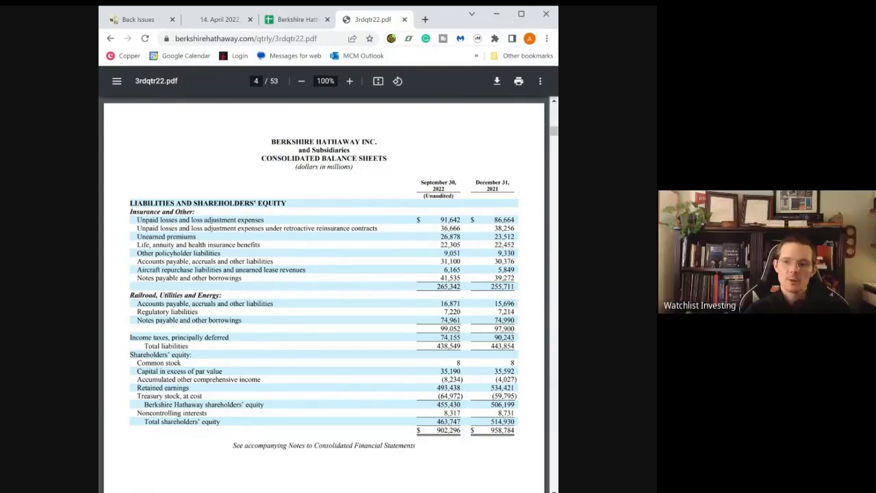
pyautogui.doubleClick(450, 236)
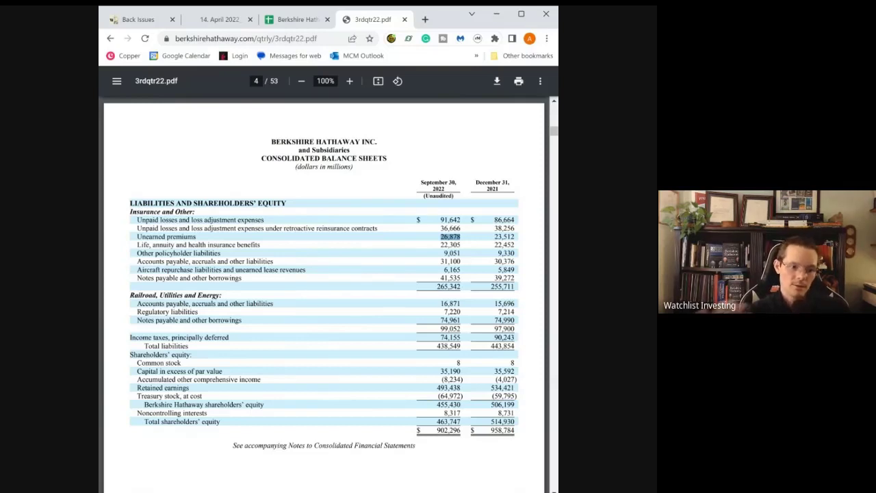
pyautogui.press('Escape')
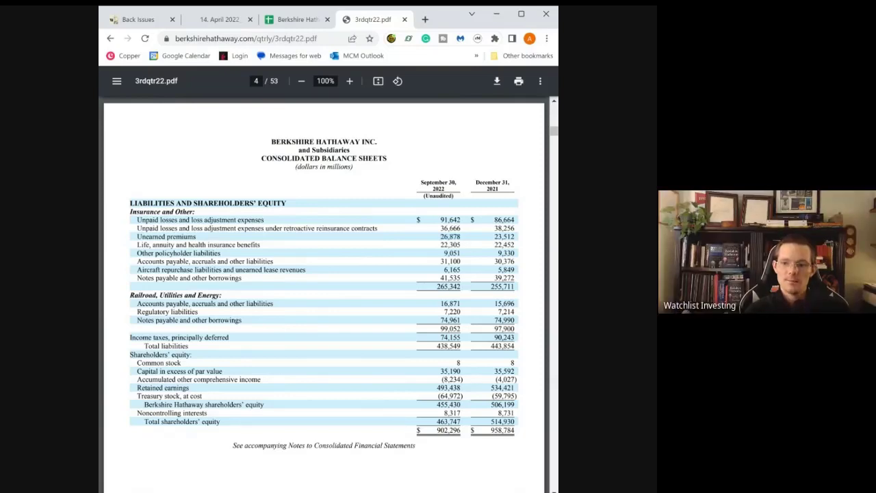
pyautogui.doubleClick(457, 244)
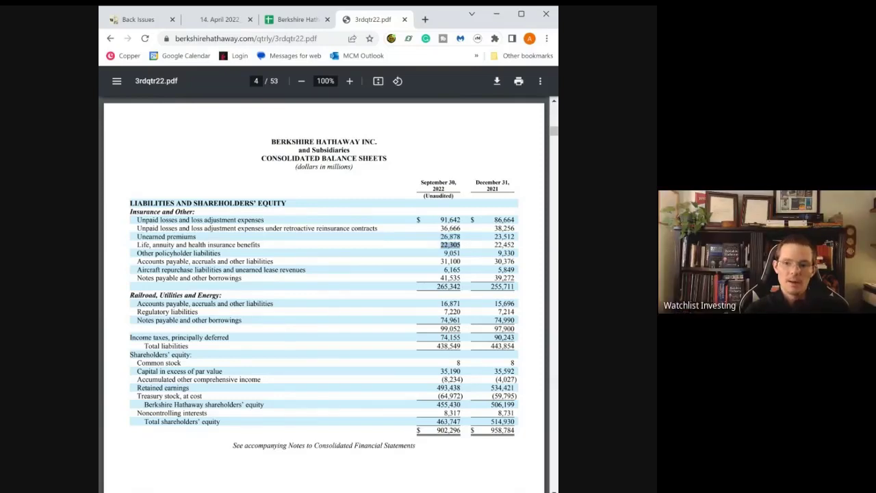
pyautogui.click(460, 245)
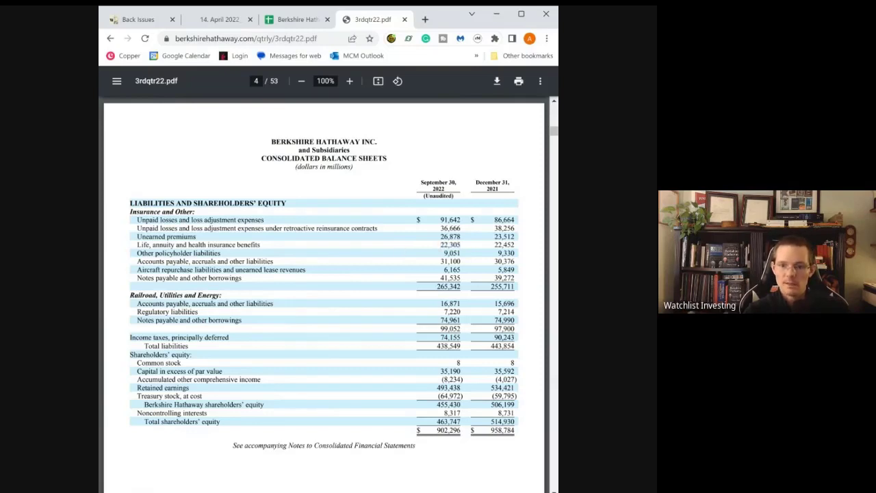
pyautogui.moveTo(440, 245); pyautogui.dragTo(461, 253)
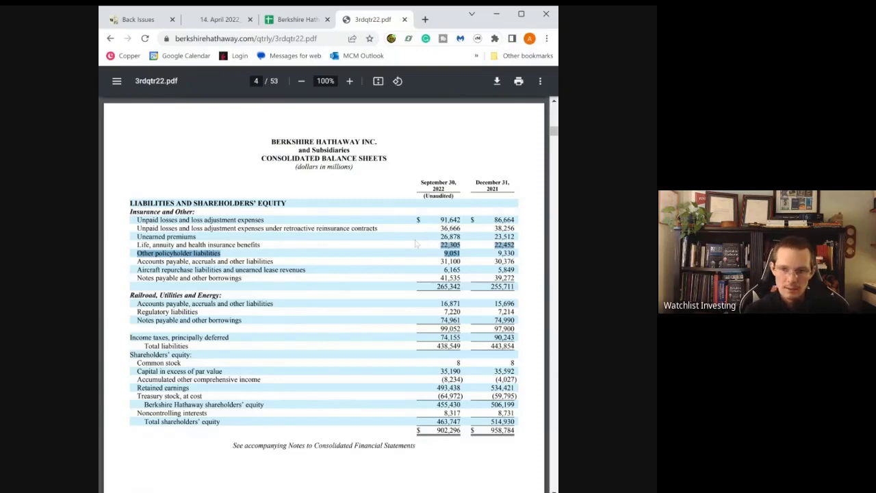
# Check the deferred charges for retroactive reinsurance among the balance sheet assets, and compare them with the insurance liabilities on the following page.
pyautogui.scroll(3, 412, 244)
pyautogui.scroll(4, 412, 244)
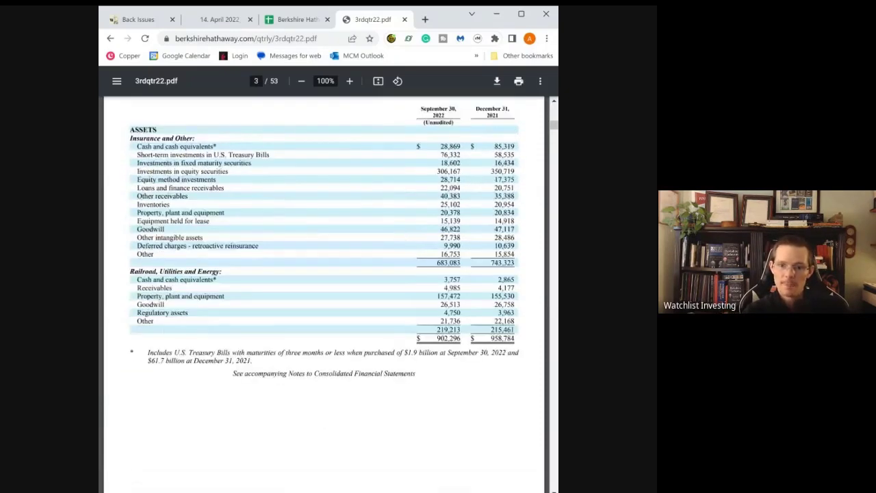
pyautogui.moveTo(154, 247); pyautogui.dragTo(457, 246)
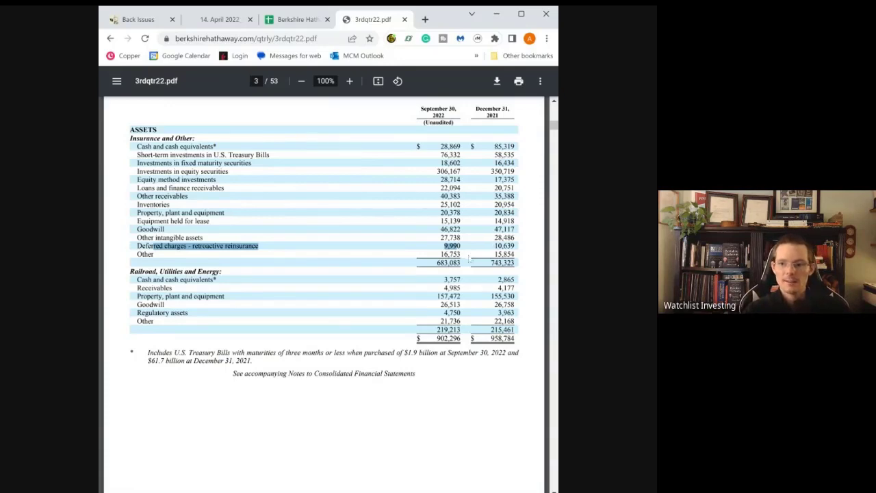
pyautogui.scroll(-3, 466, 258)
pyautogui.scroll(-2, 451, 261)
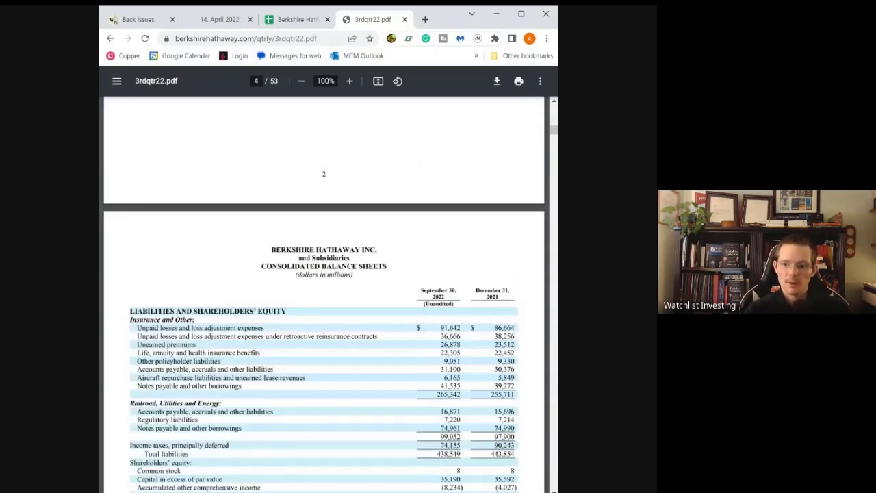
pyautogui.scroll(-2, 452, 260)
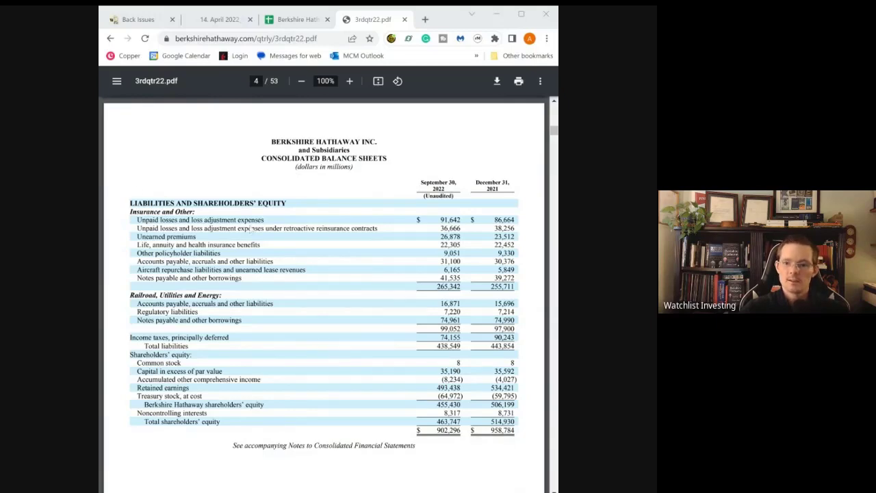
pyautogui.scroll(10, 262, 229)
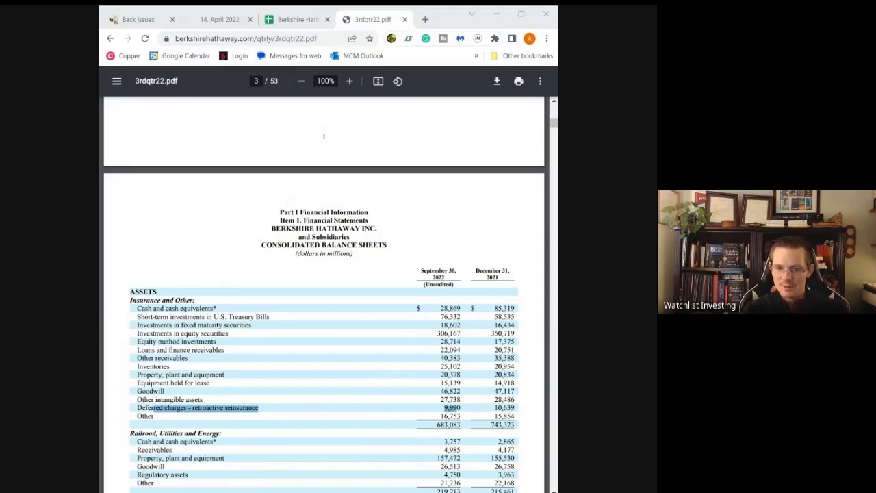
pyautogui.scroll(-7, 314, 352)
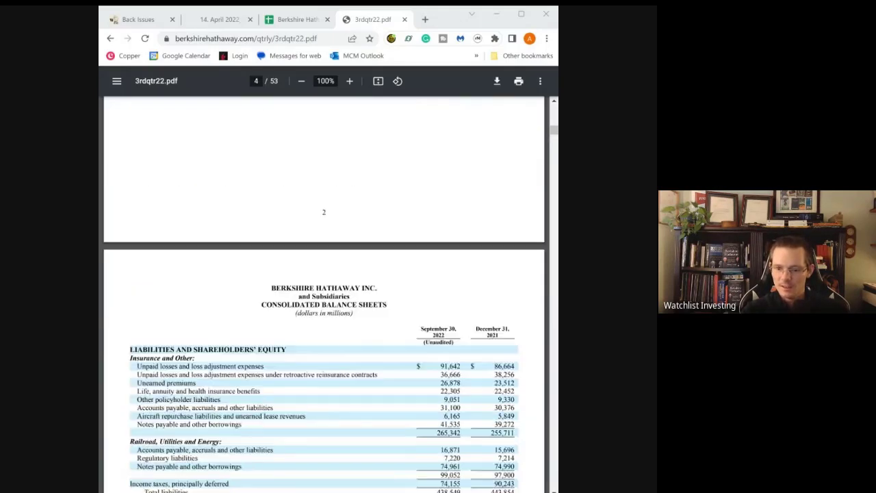
pyautogui.scroll(-1, 417, 323)
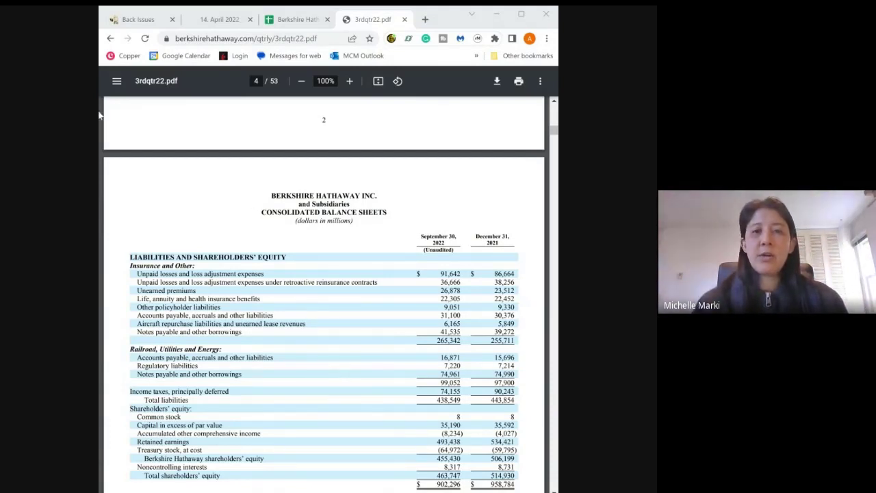
# Search the third-quarter report for "unpaid" and go through the matches to Note 13, Unpaid losses and loss adjustment expenses.
pyautogui.click(537, 137)
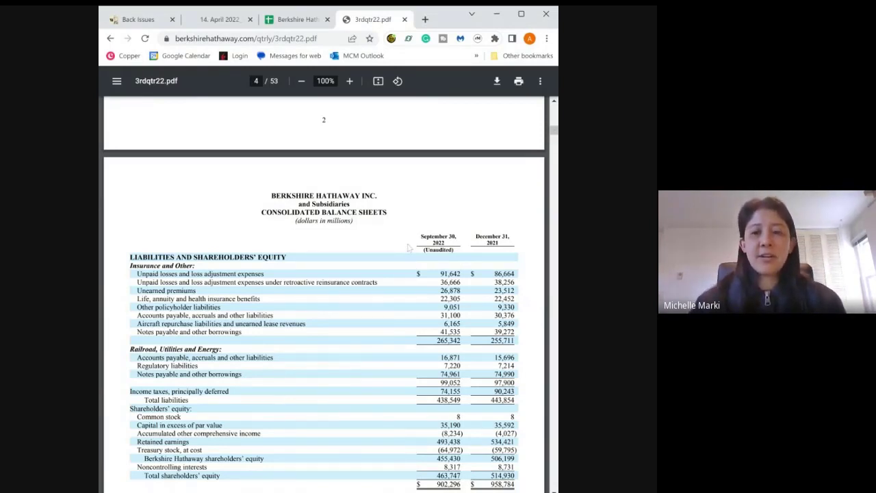
pyautogui.hotkey('ctrl', 'f')
pyautogui.write('unpaid')
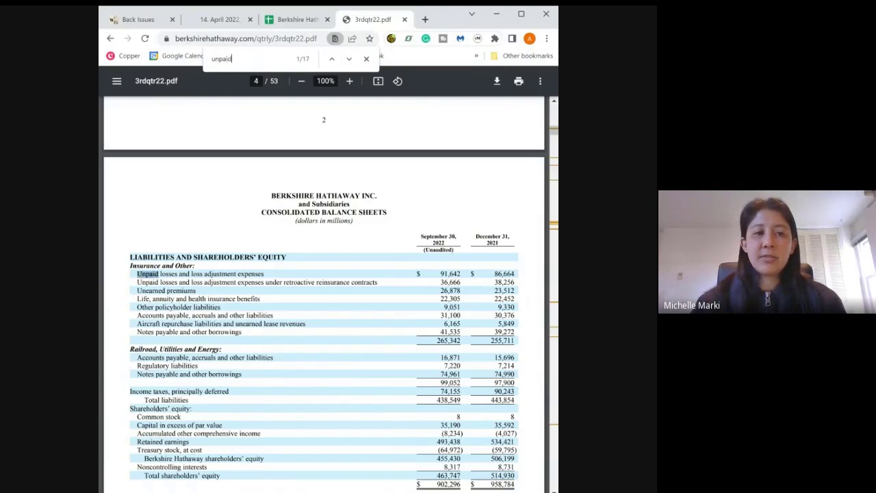
pyautogui.press('Return')
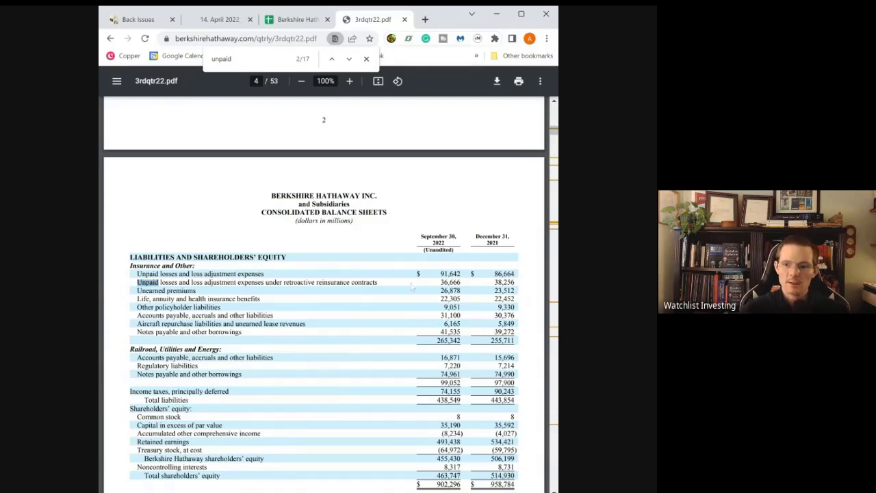
pyautogui.press('Return')
pyautogui.press('Return')
pyautogui.press('Return')
pyautogui.press('Return')
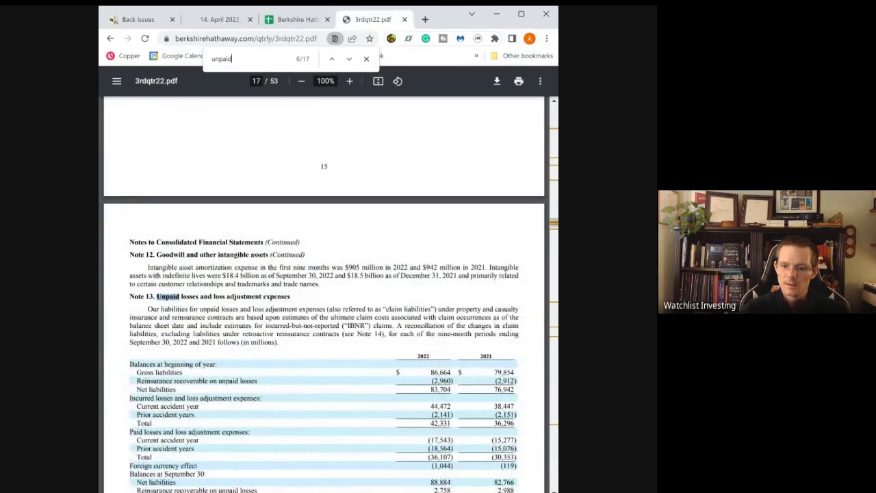
pyautogui.scroll(-3, 323, 295)
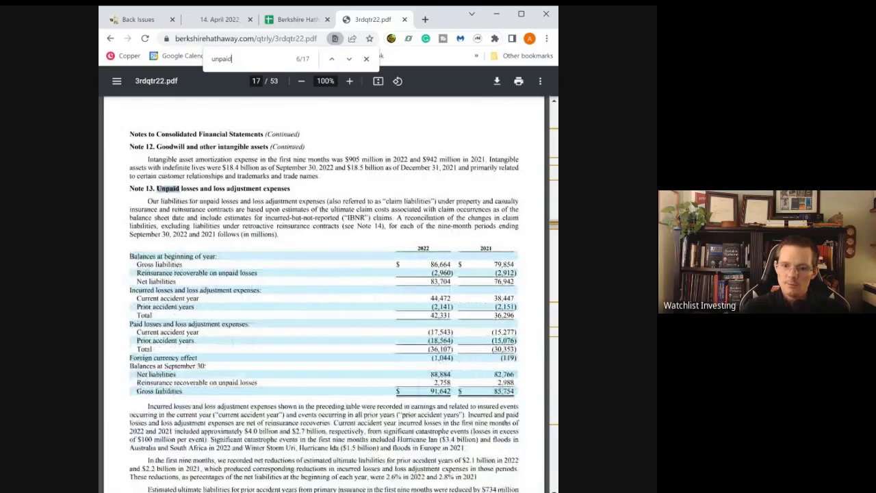
pyautogui.click(367, 59)
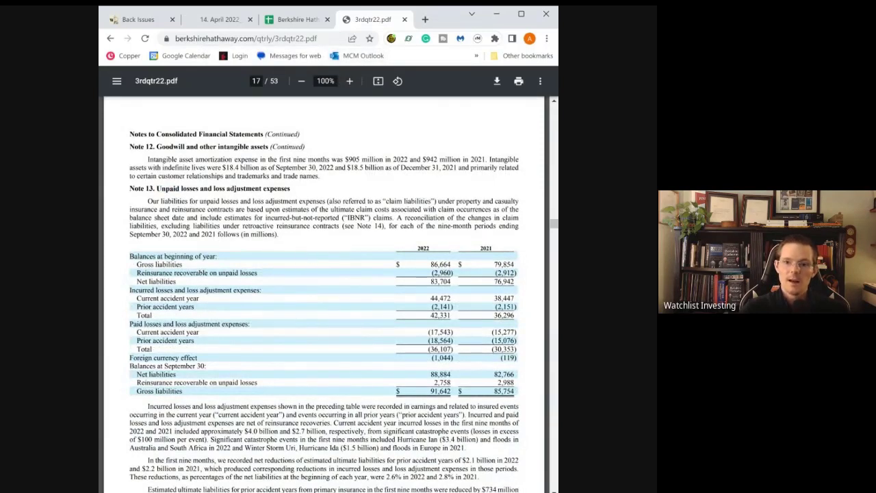
# Examine Note 13's claim liabilities reconciliation, focusing on the 2022 net liabilities at the beginning of the year.
pyautogui.moveTo(182, 189); pyautogui.dragTo(271, 188)
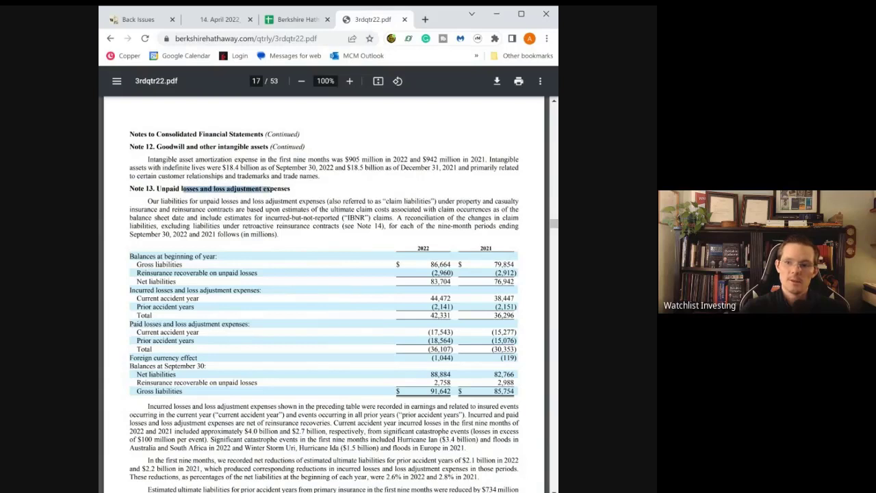
pyautogui.scroll(-1, 324, 301)
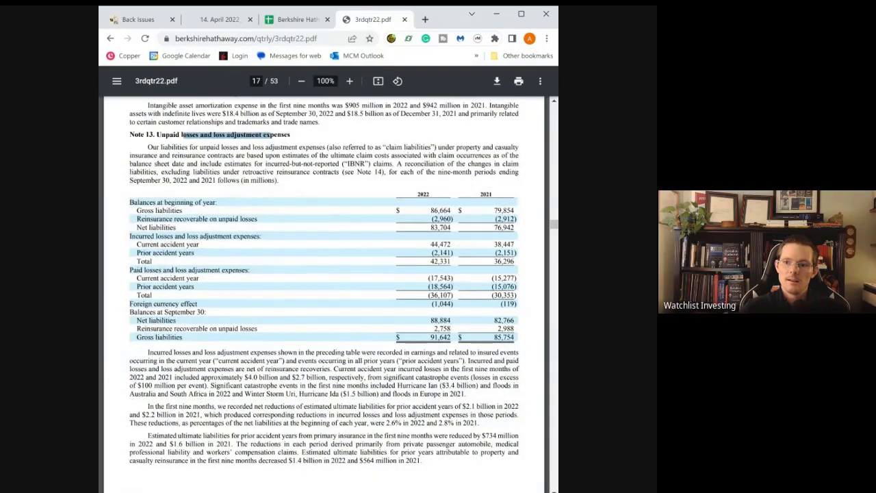
pyautogui.moveTo(451, 227); pyautogui.dragTo(430, 227)
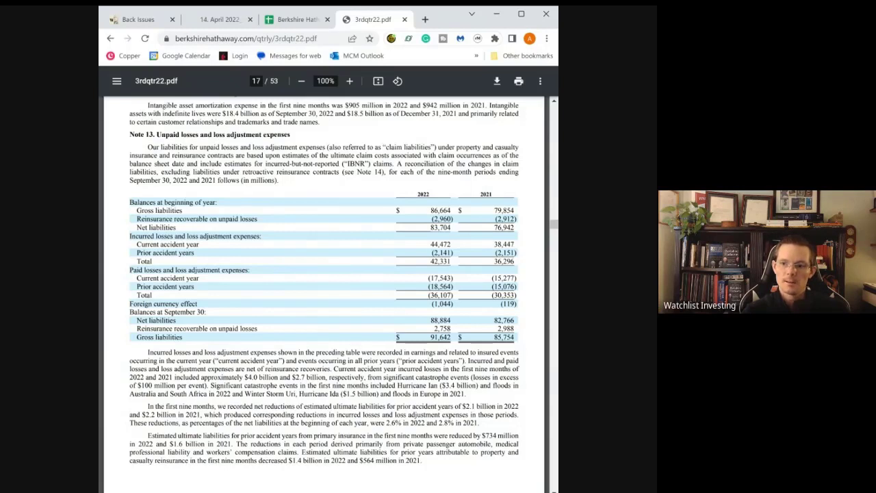
# Examine the 2022 incurred losses in Note 13, comparing the current accident year amount with the prior accident years adjustment.
pyautogui.doubleClick(440, 244)
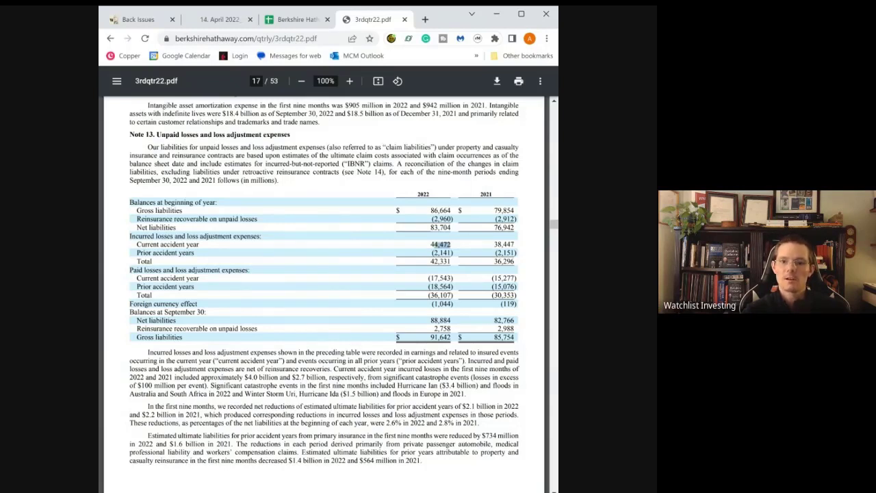
pyautogui.click(406, 250)
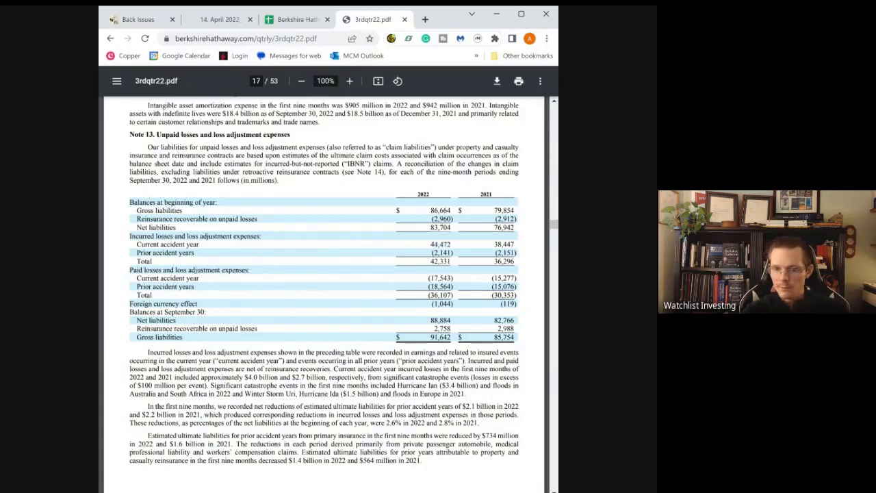
pyautogui.doubleClick(440, 244)
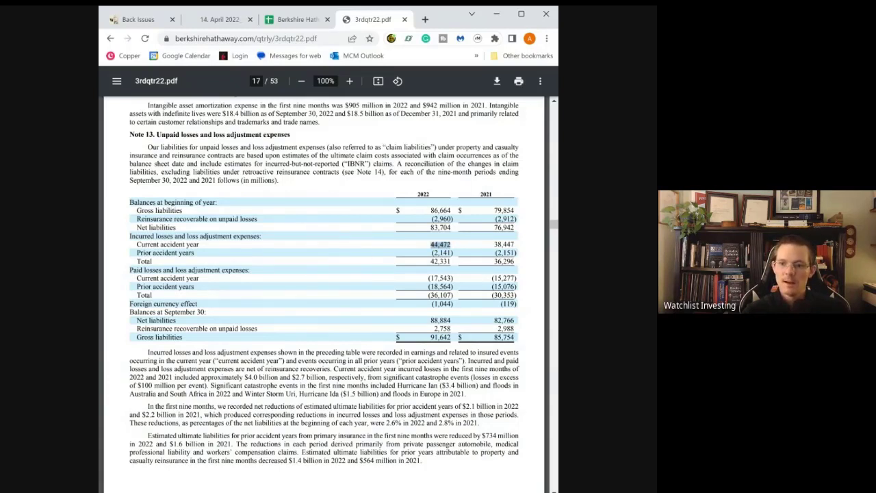
pyautogui.doubleClick(442, 252)
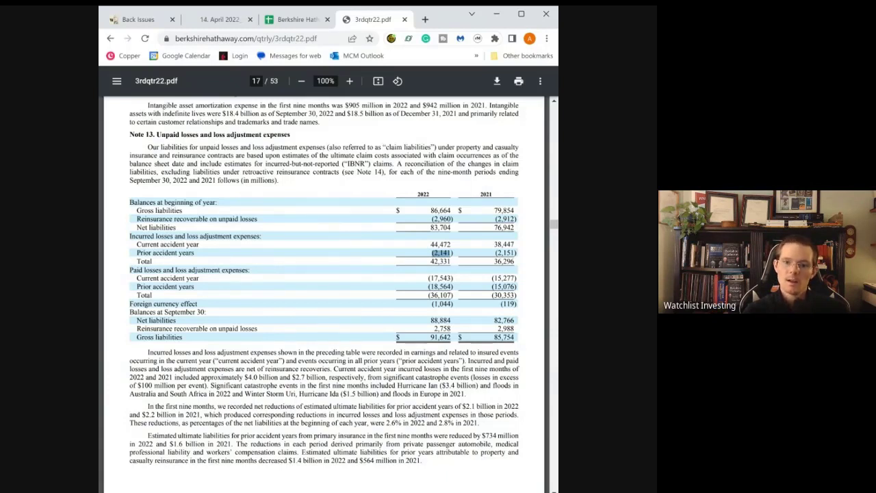
pyautogui.click(404, 257)
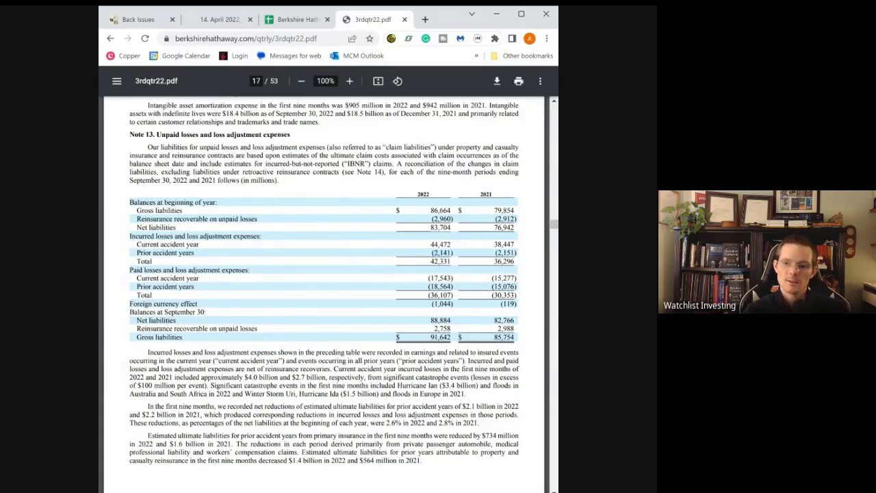
pyautogui.moveTo(452, 252); pyautogui.dragTo(430, 253)
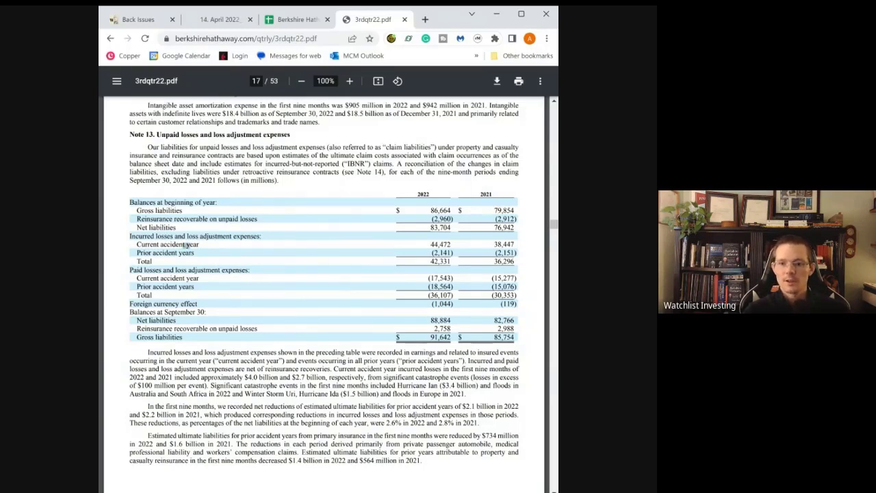
pyautogui.moveTo(185, 244); pyautogui.dragTo(415, 252)
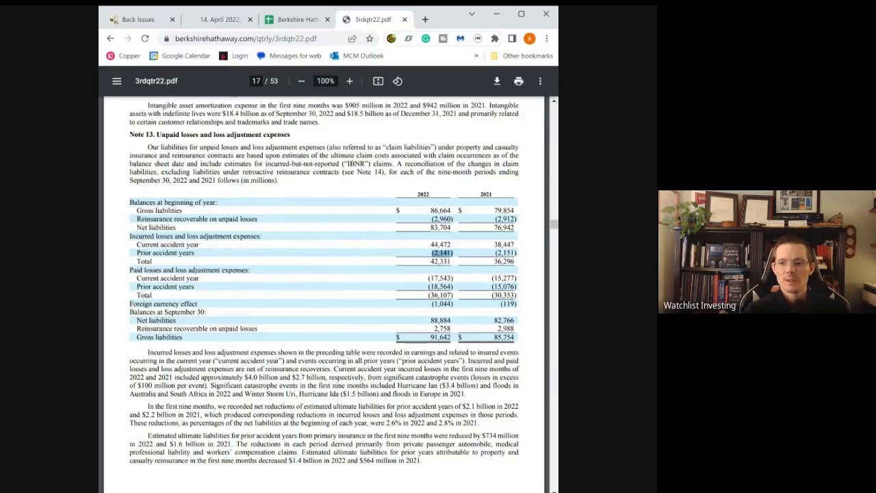
pyautogui.click(425, 259)
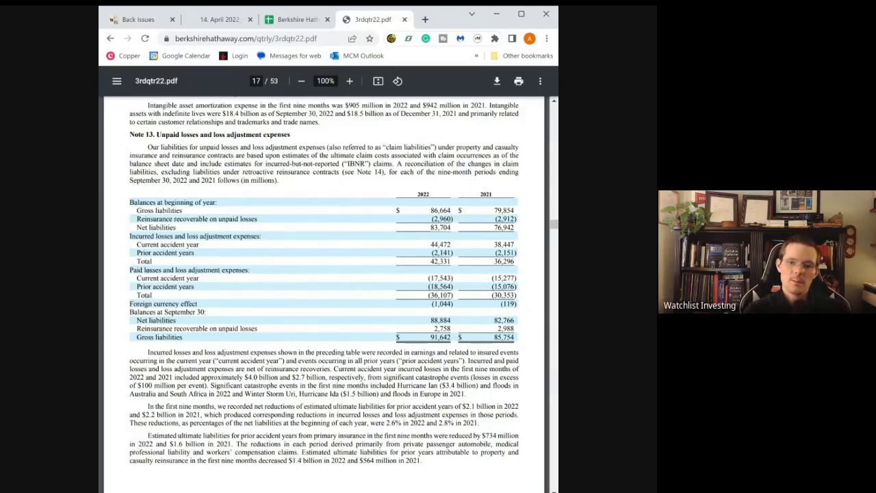
# Review Note 13's paid losses and loss adjustment expenses for current and prior accident years, focusing on the 2022 total.
pyautogui.moveTo(144, 269); pyautogui.dragTo(451, 296)
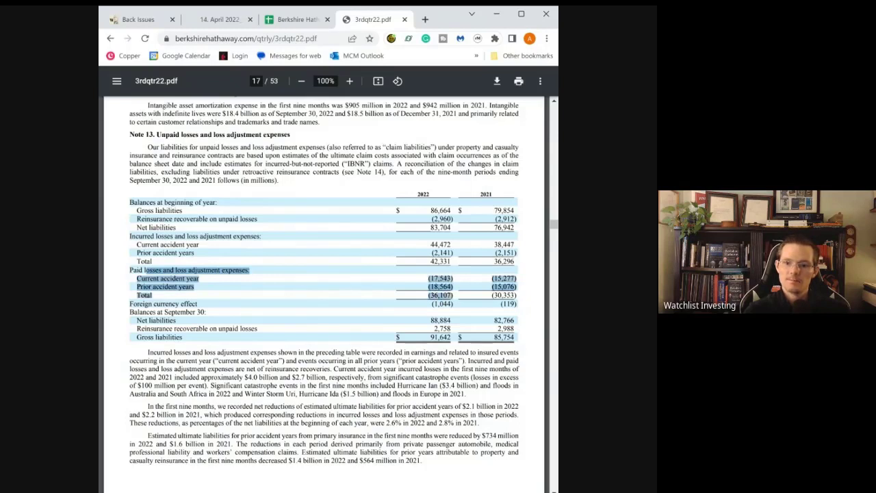
pyautogui.press('Escape')
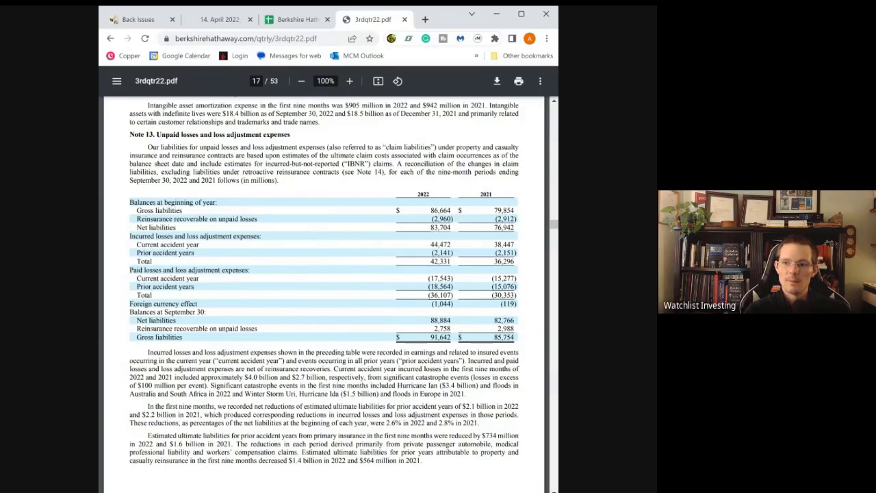
pyautogui.moveTo(453, 295); pyautogui.dragTo(428, 295)
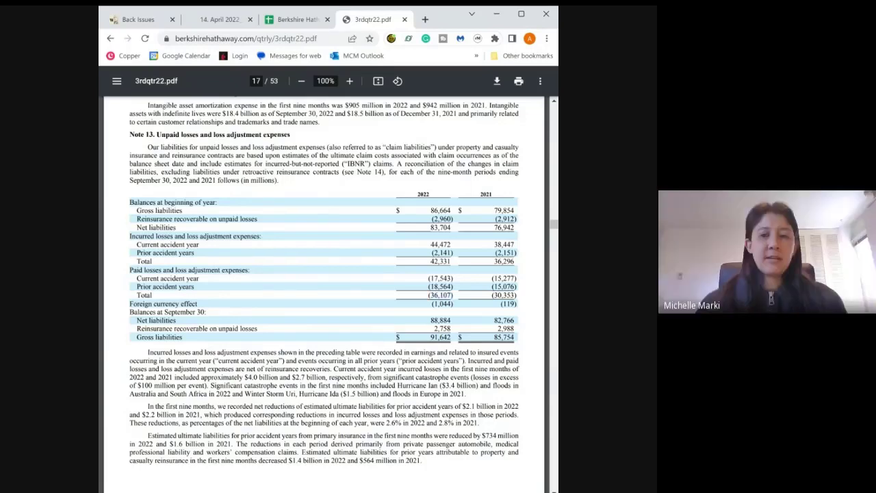
pyautogui.scroll(-3, 324, 274)
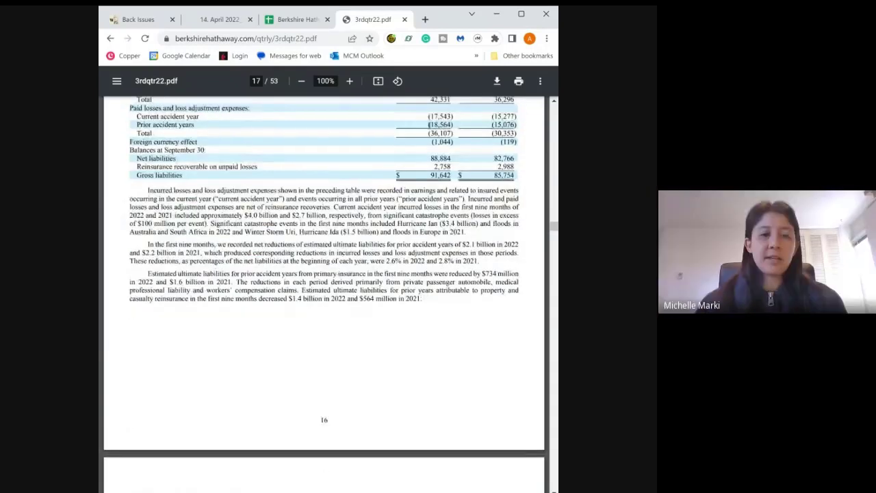
# Open Berkshire Hathaway's 2021 Form 10-K from the annual reports list on its website, using a new browser tab.
pyautogui.click(425, 19)
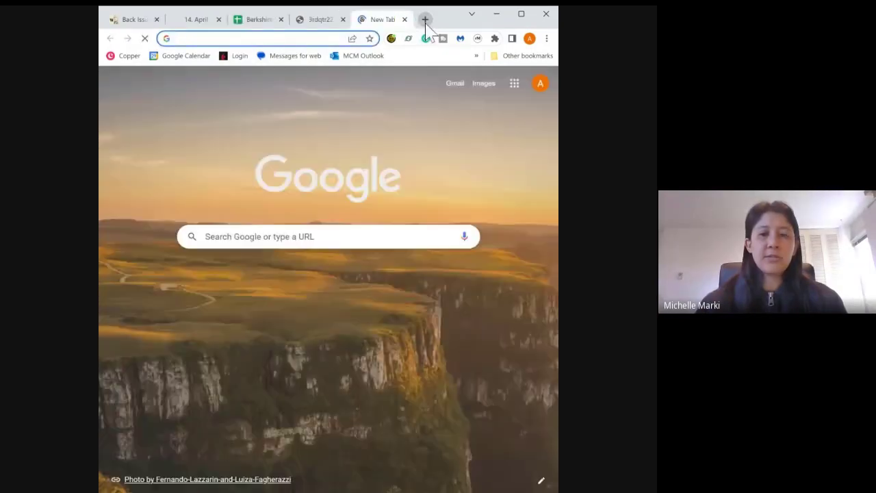
pyautogui.write('berk')
pyautogui.press('Return')
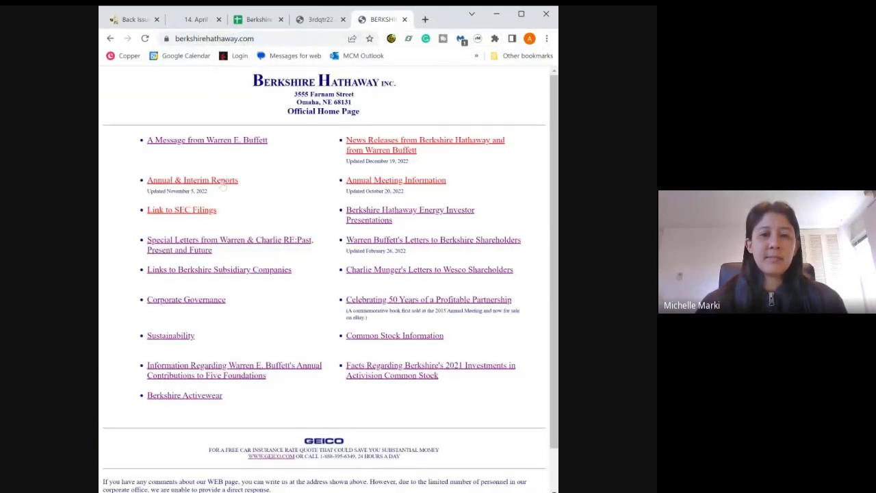
pyautogui.click(223, 182)
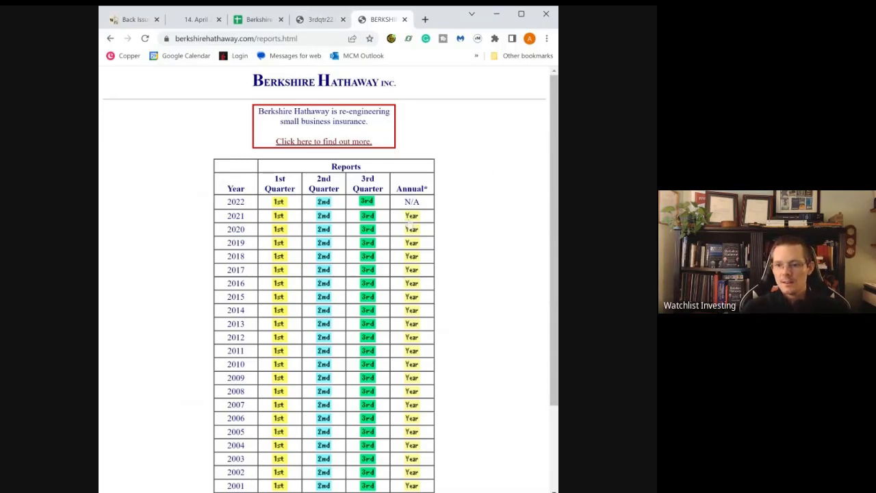
pyautogui.click(410, 217)
pyautogui.click(183, 134)
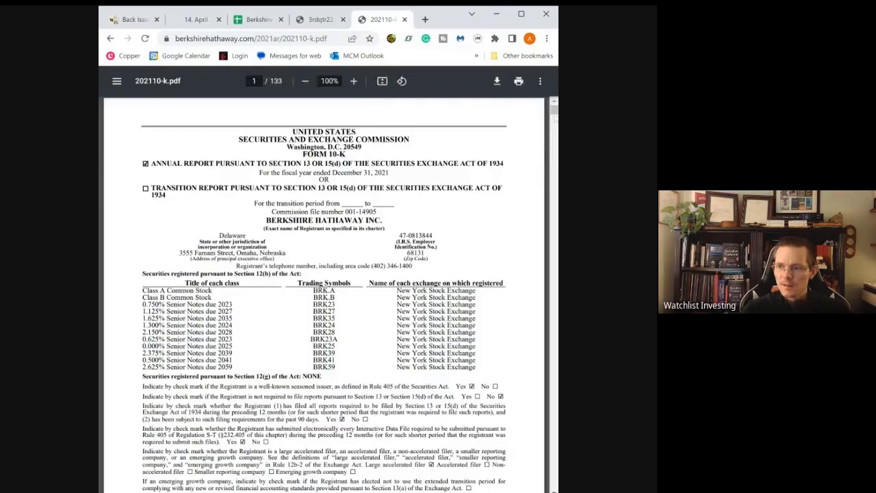
# Find GEICO's physical damage and auto liability loss tables in Note 16 of the 10-K, on page K-93.
pyautogui.moveTo(555, 110); pyautogui.dragTo(554, 317)
pyautogui.moveTo(520, 347)
pyautogui.mouseDown()
pyautogui.moveTo(527, 455)
pyautogui.moveTo(538, 404)
pyautogui.moveTo(539, 456)
pyautogui.moveTo(548, 444)
pyautogui.mouseUp()
pyautogui.moveTo(552, 409); pyautogui.dragTo(553, 378)
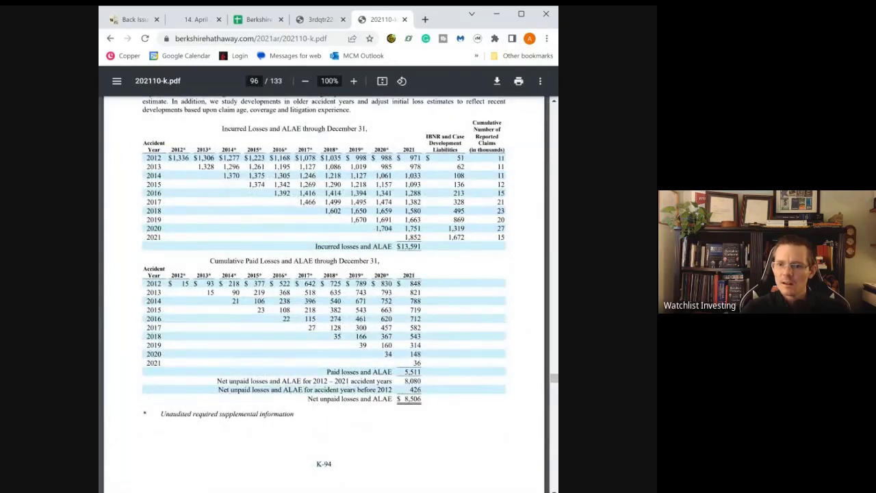
pyautogui.scroll(5, 269, 264)
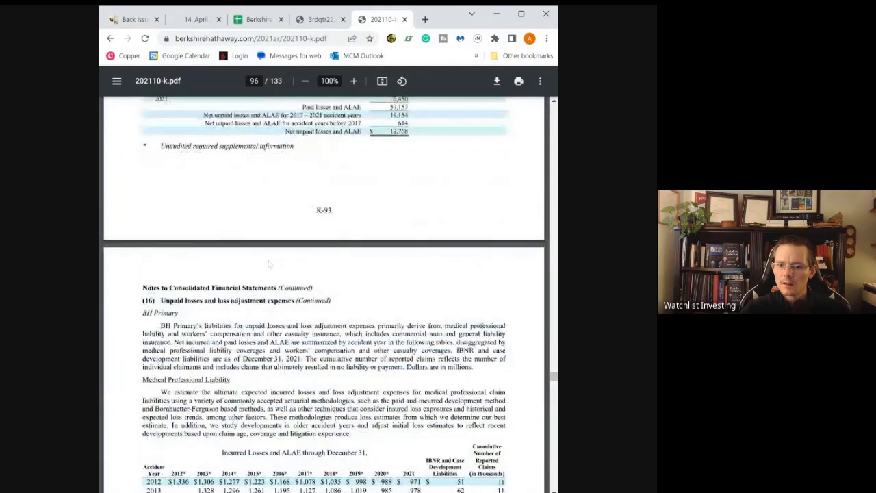
pyautogui.scroll(10, 269, 264)
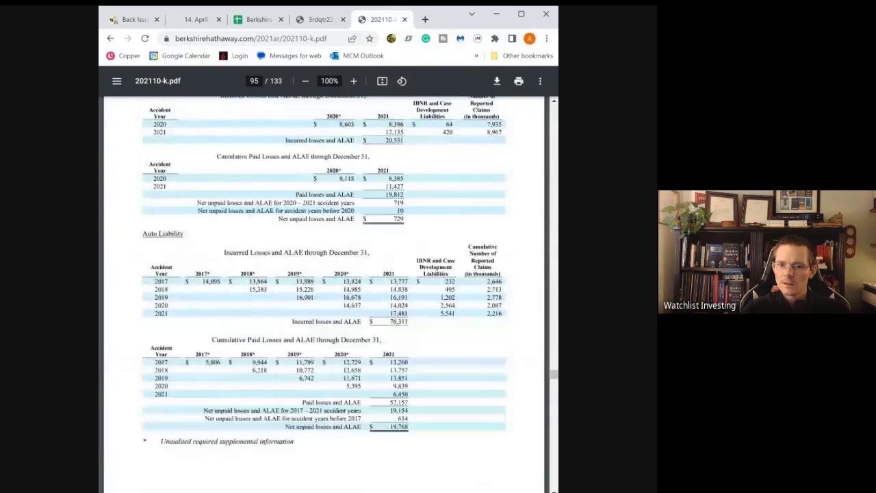
pyautogui.scroll(-2, 272, 263)
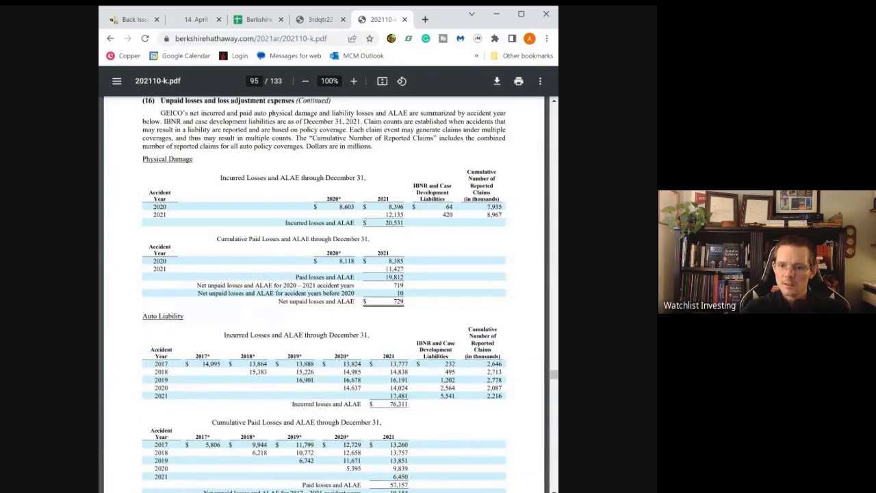
pyautogui.scroll(-2, 325, 291)
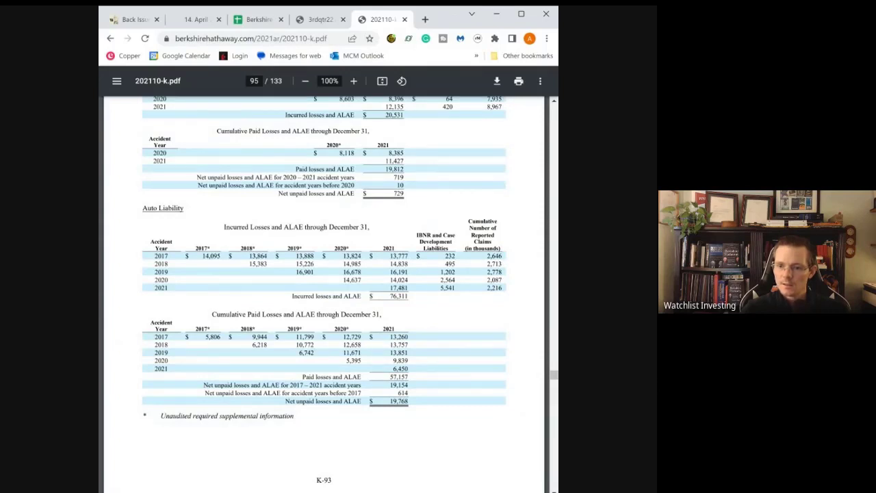
pyautogui.scroll(-2, 269, 251)
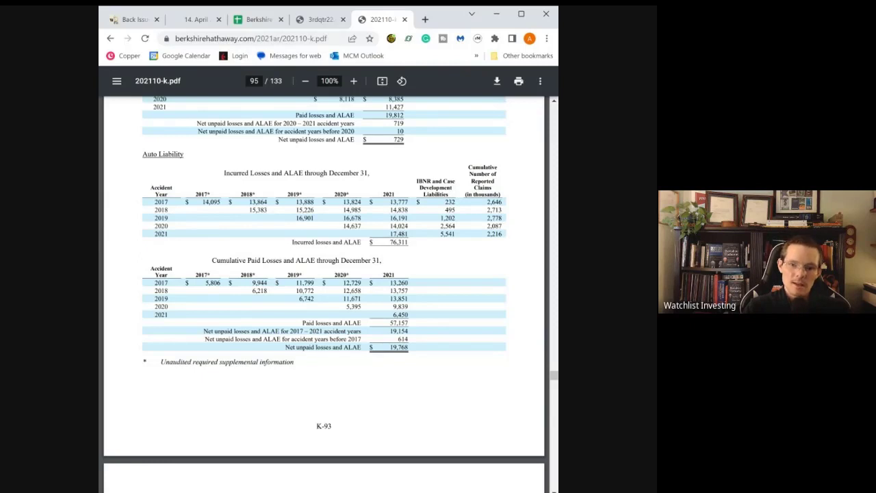
# Compare the 2017 accident year's initial incurred loss estimate with the losses paid in 2017 in GEICO's auto liability tables.
pyautogui.moveTo(155, 203); pyautogui.dragTo(220, 203)
pyautogui.scroll(3, 206, 222)
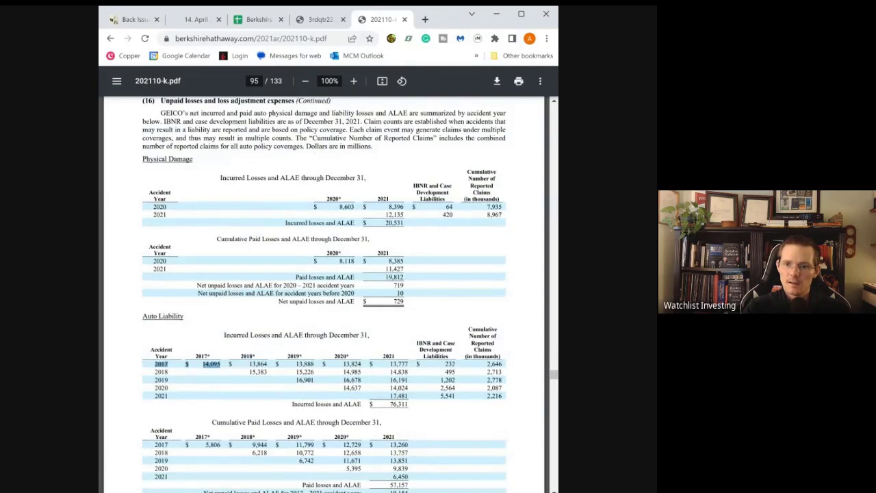
pyautogui.scroll(-2, 206, 222)
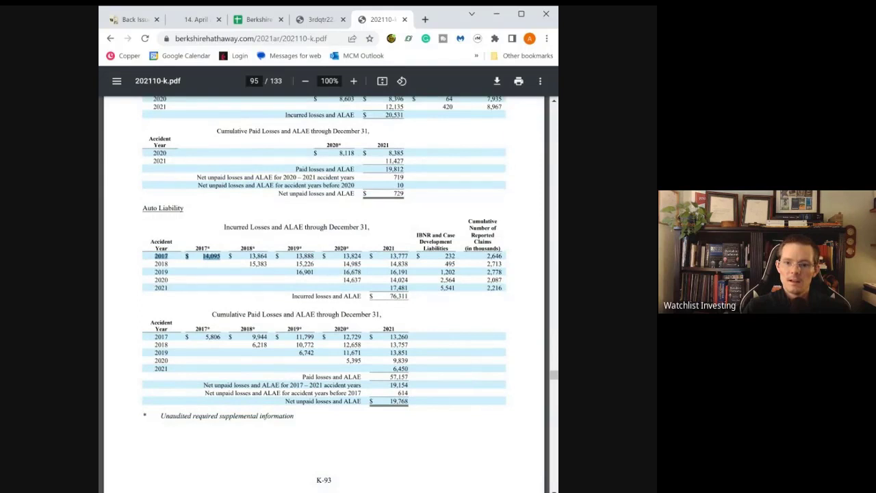
pyautogui.click(206, 264)
pyautogui.moveTo(154, 257); pyautogui.dragTo(220, 256)
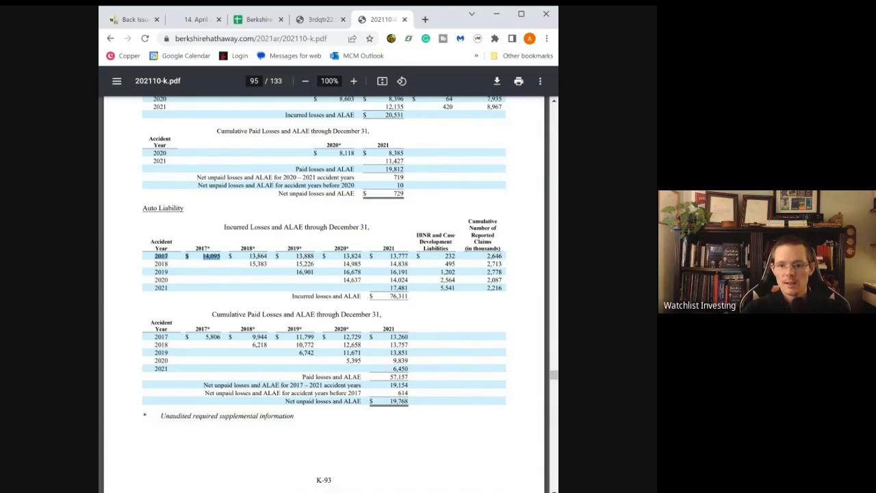
pyautogui.press('Escape')
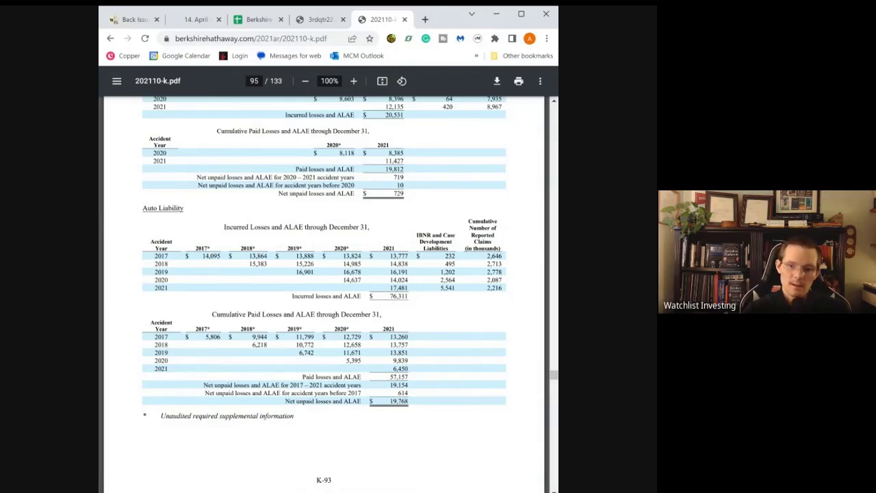
pyautogui.doubleClick(214, 337)
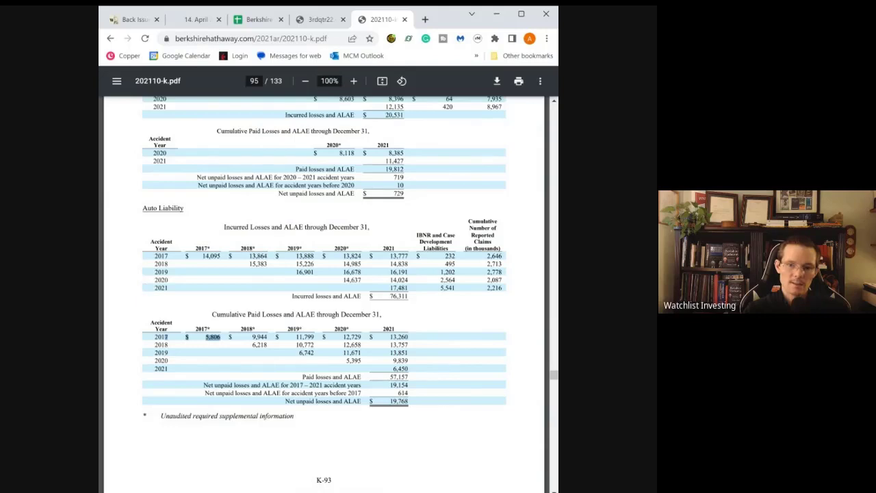
pyautogui.click(166, 336)
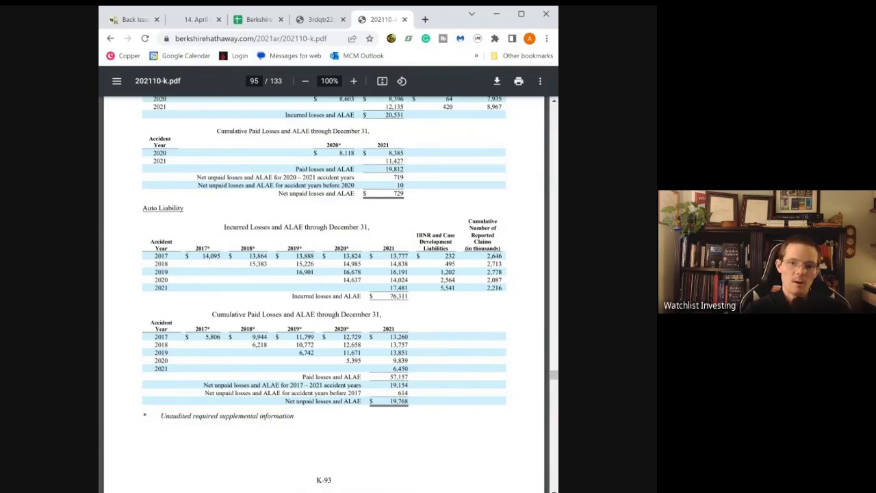
# Trace the 2017 accident year's auto liability incurred estimates through 2018 and 2019, and check its cumulative paid losses through 2018.
pyautogui.moveTo(156, 256); pyautogui.dragTo(266, 256)
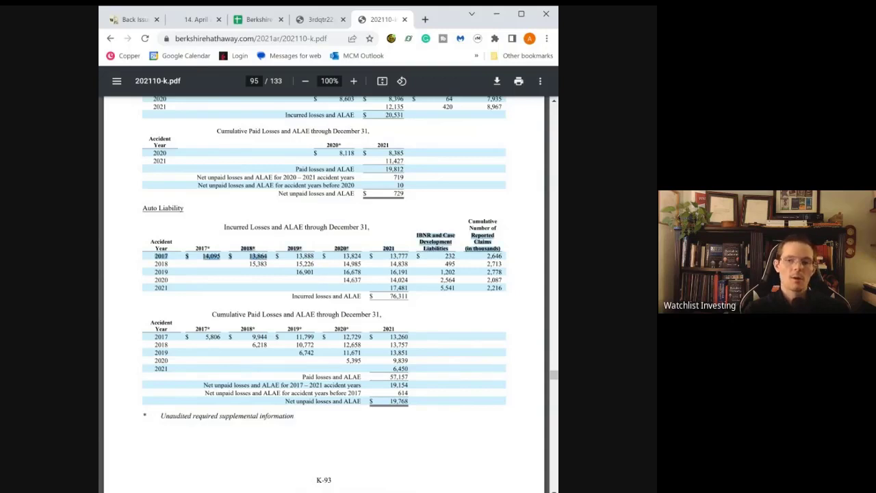
pyautogui.click(266, 256)
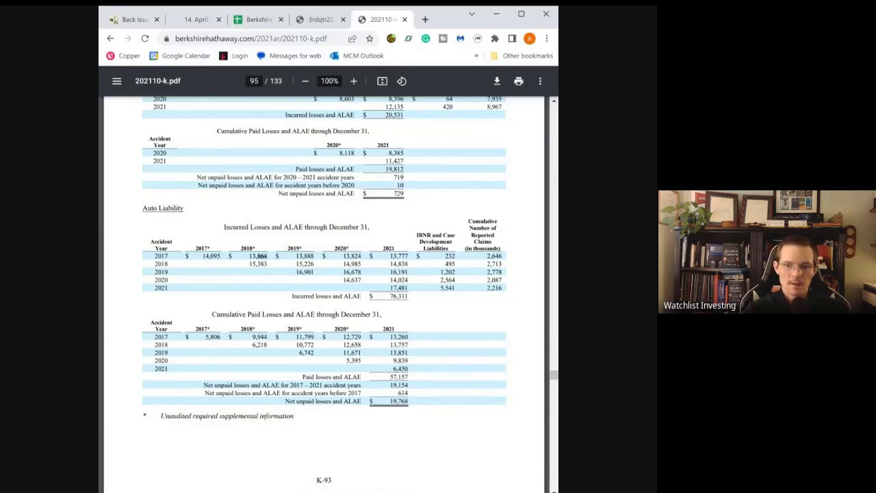
pyautogui.doubleClick(258, 256)
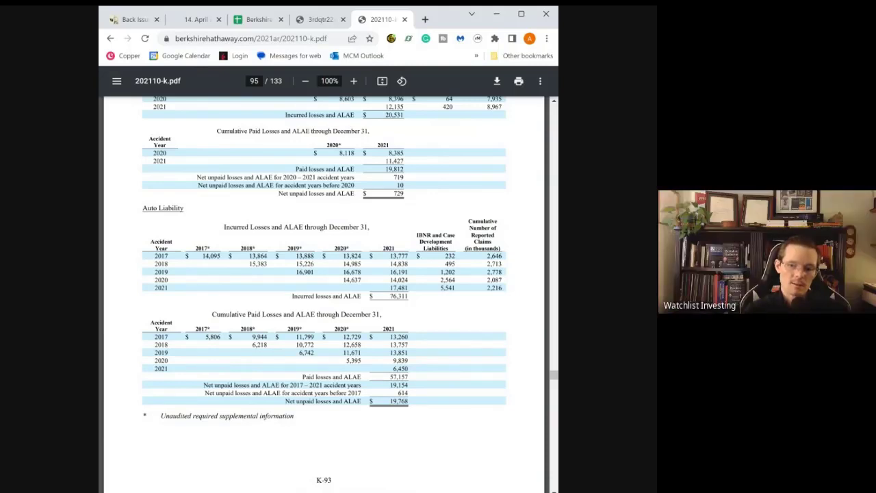
pyautogui.doubleClick(259, 337)
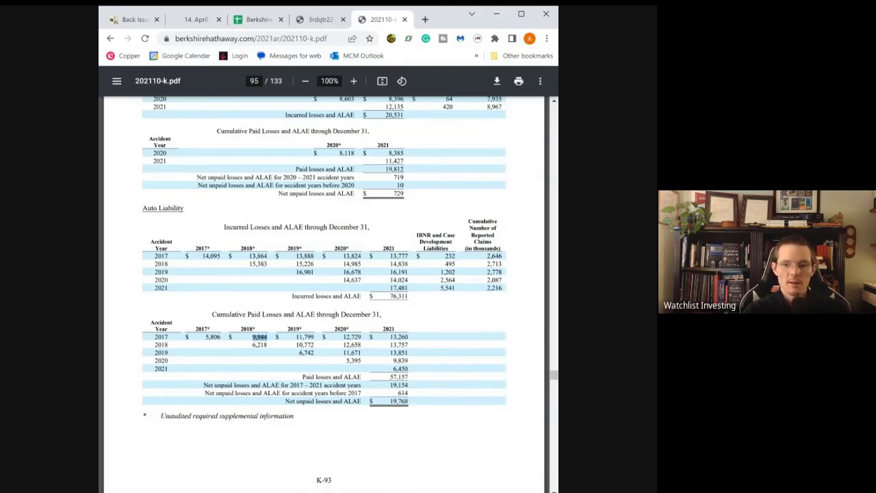
pyautogui.click(244, 305)
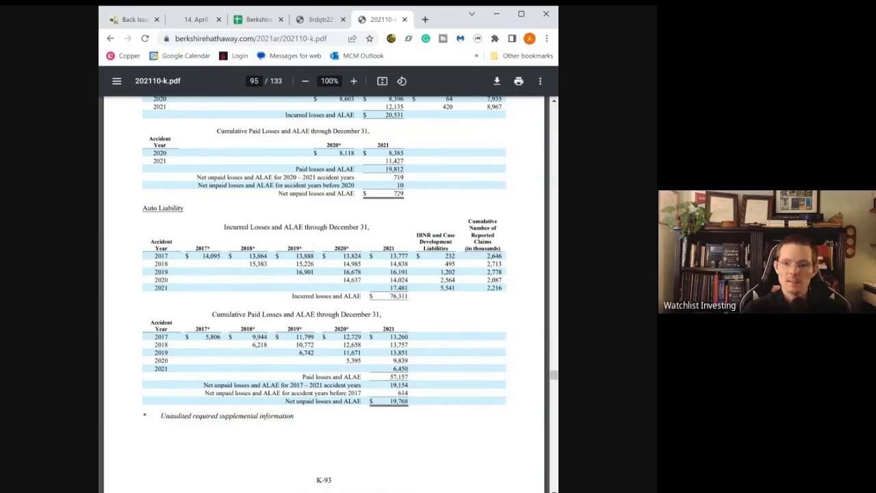
pyautogui.moveTo(154, 256); pyautogui.dragTo(314, 256)
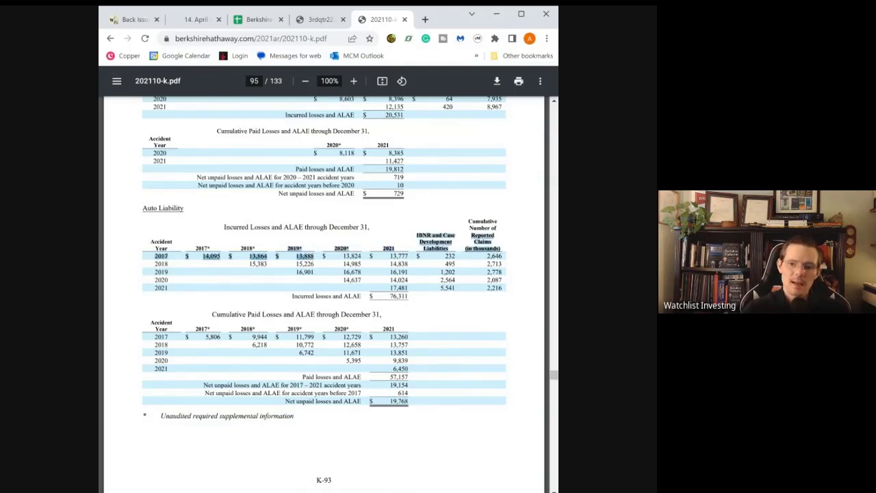
pyautogui.click(314, 256)
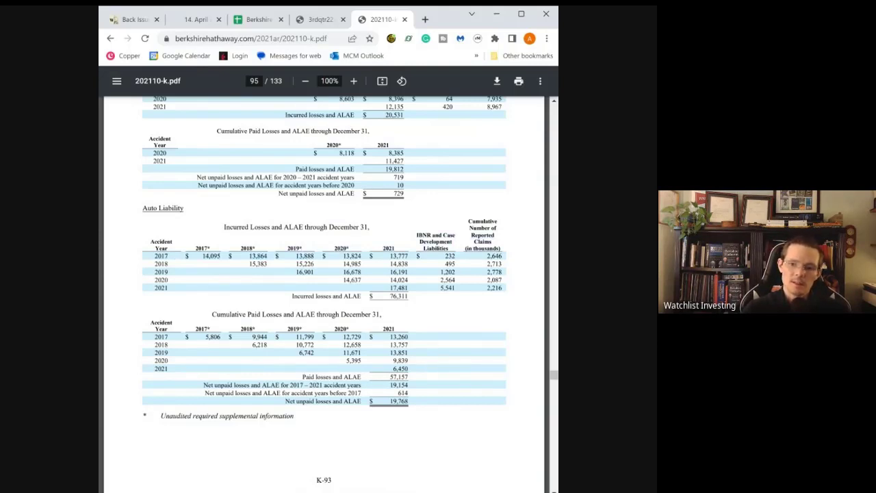
# Trace the 2017 accident year's incurred loss estimates from 2017 through 2020 in GEICO's auto liability table.
pyautogui.doubleClick(312, 256)
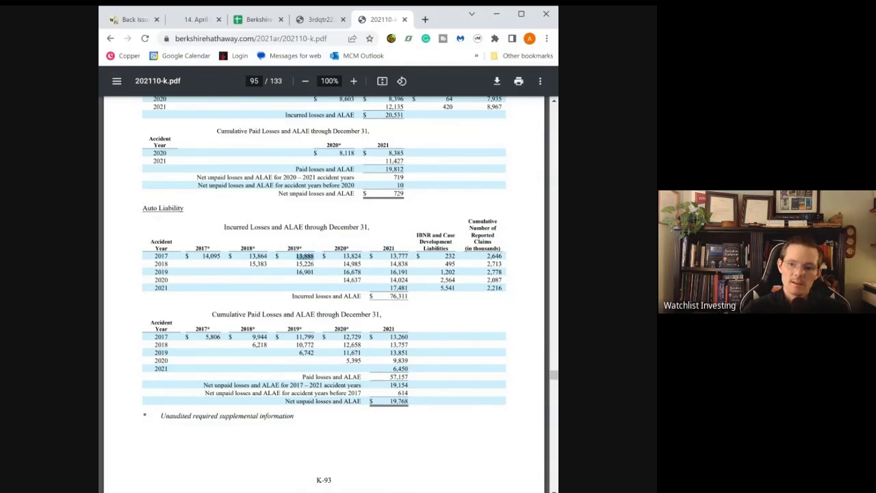
pyautogui.click(311, 257)
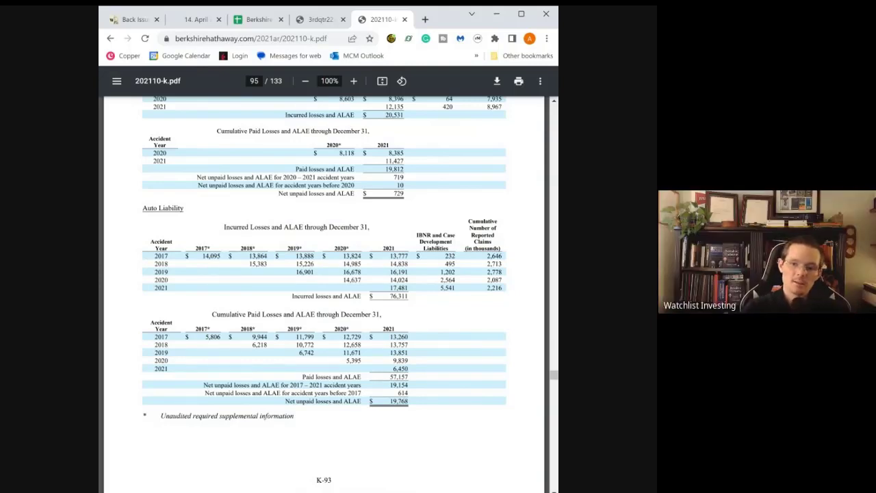
pyautogui.moveTo(152, 255); pyautogui.dragTo(296, 256)
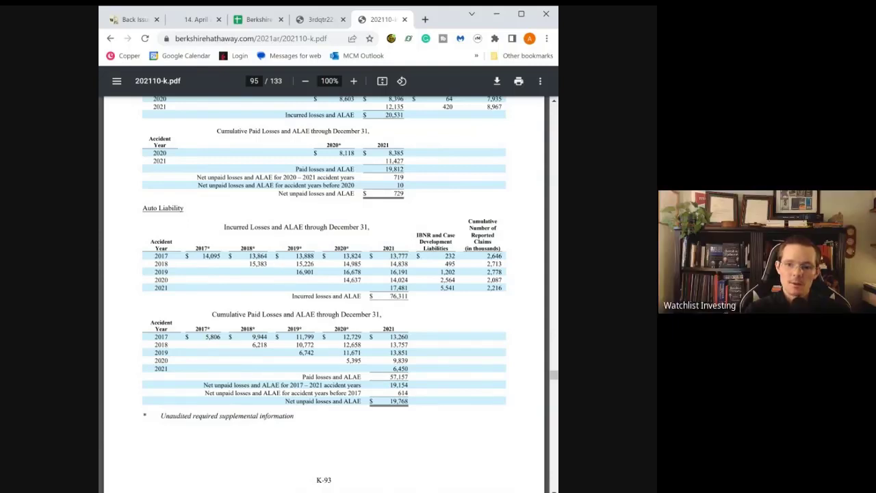
pyautogui.moveTo(203, 256); pyautogui.dragTo(361, 256)
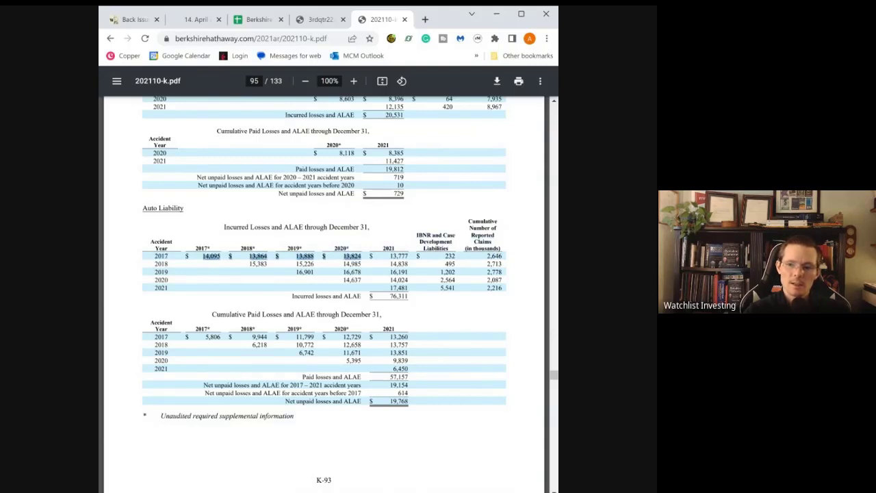
pyautogui.click(362, 256)
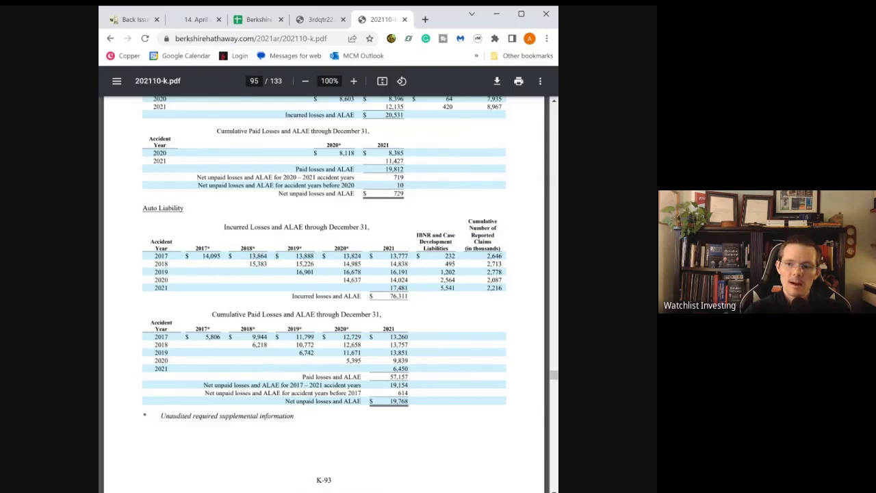
# Compare the 2017 accident year's incurred loss estimate as of 2021 with its cumulative paid losses through 2021 in the auto liability tables.
pyautogui.moveTo(408, 256); pyautogui.dragTo(390, 256)
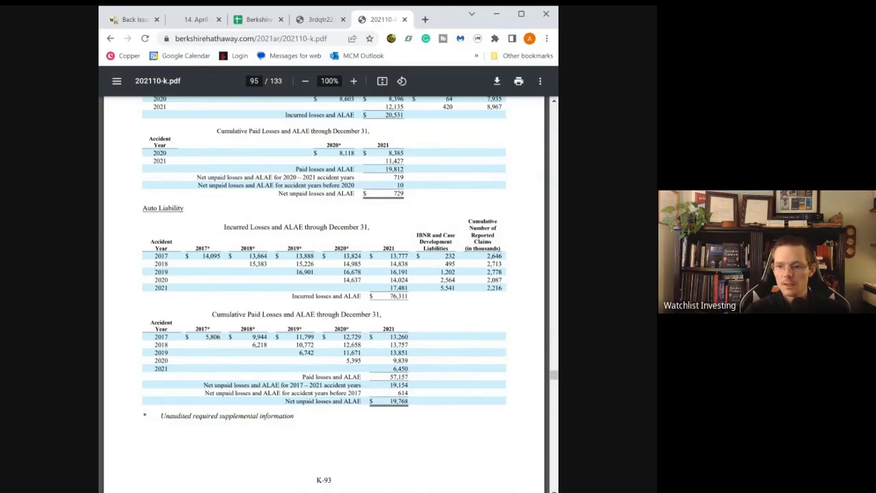
pyautogui.scroll(-2, 379, 288)
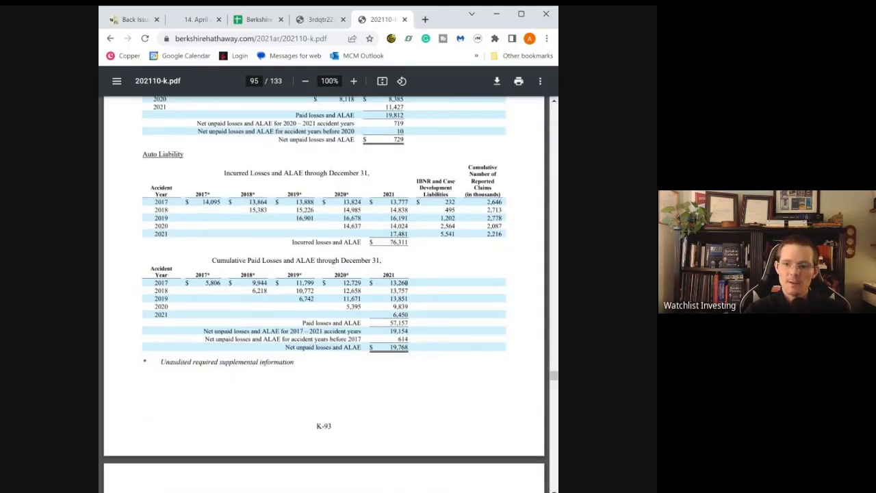
pyautogui.moveTo(409, 283); pyautogui.dragTo(390, 282)
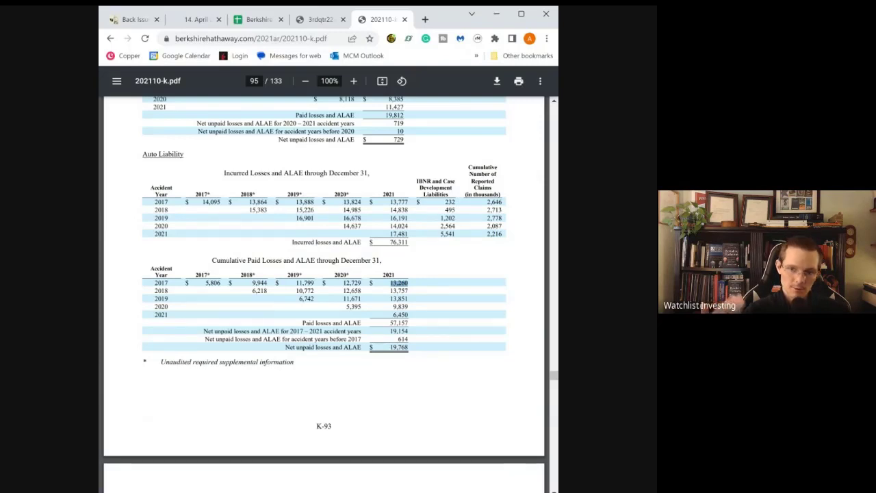
pyautogui.doubleClick(399, 202)
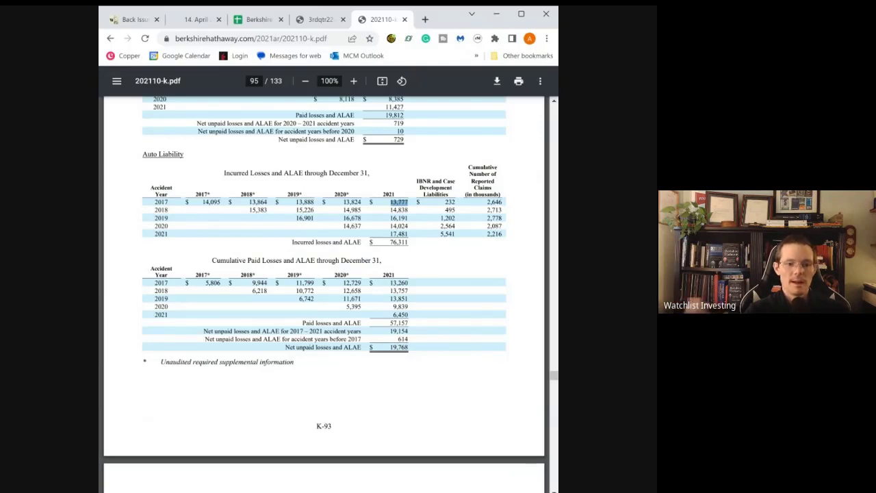
pyautogui.scroll(-3, 403, 283)
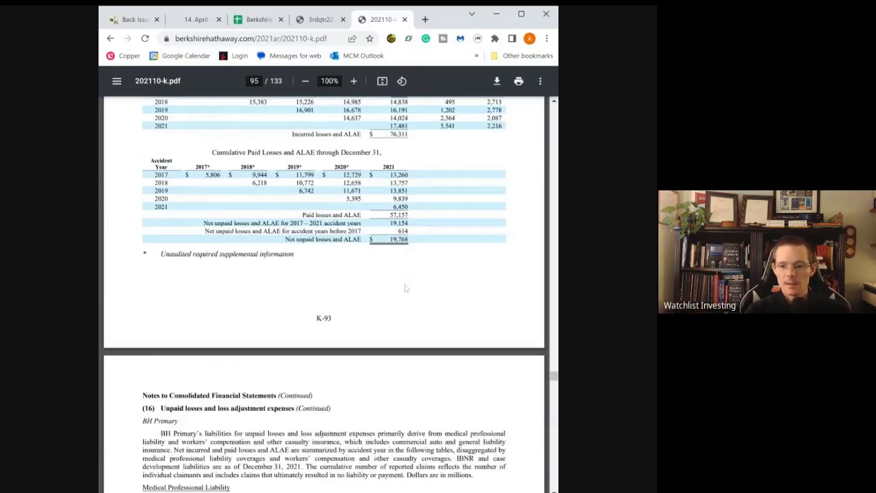
pyautogui.scroll(-2, 404, 283)
pyautogui.scroll(4, 404, 284)
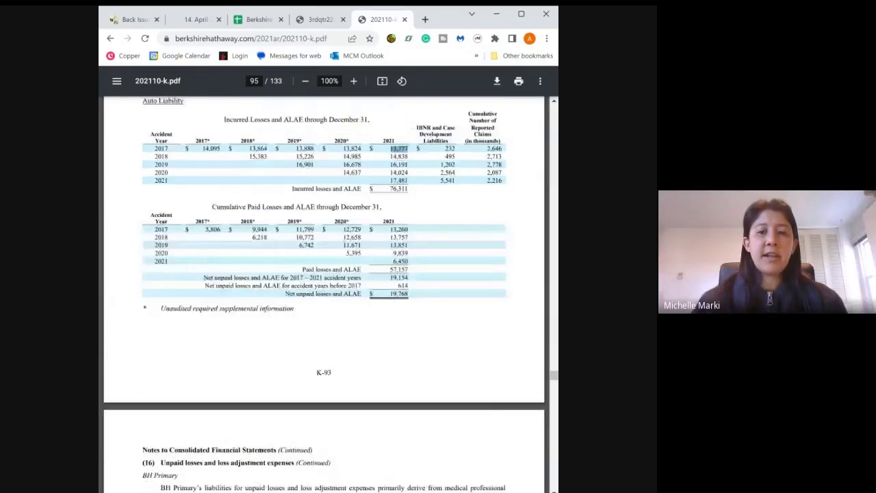
pyautogui.scroll(2, 323, 281)
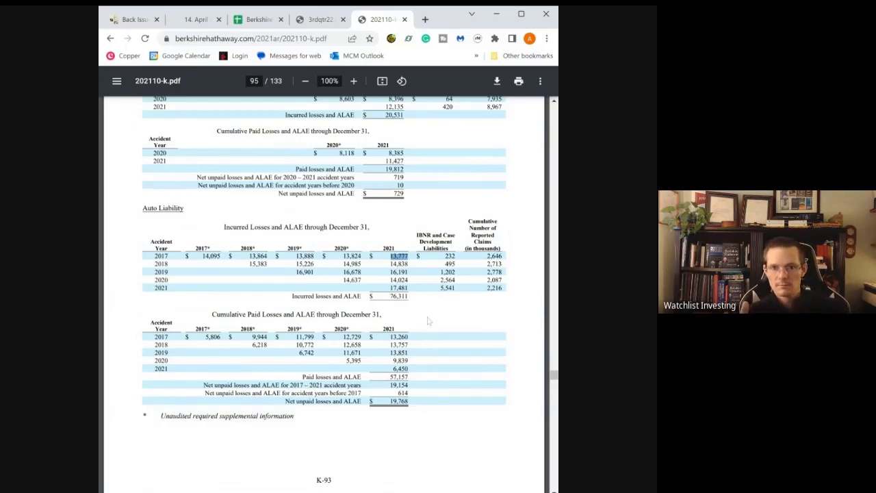
# Trace the 2012 accident year's incurred loss estimates from 2012 through 2021 in BH Primary's medical professional liability table on page K-94.
pyautogui.scroll(-2, 431, 322)
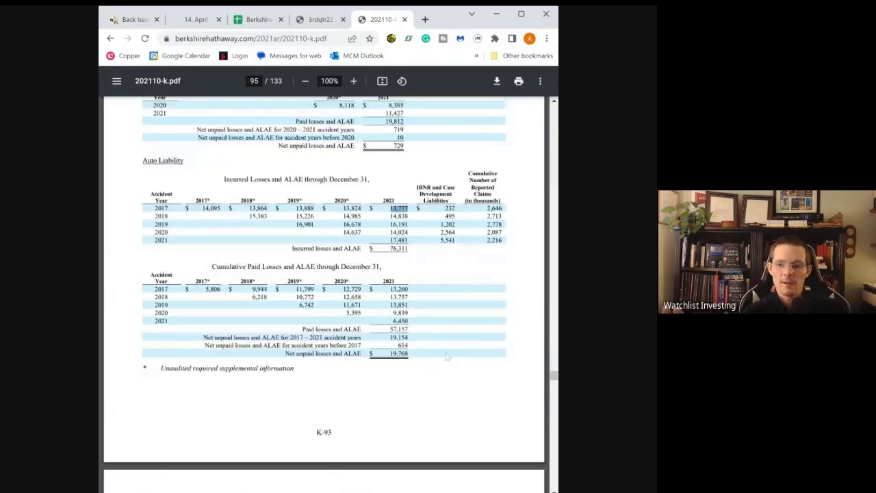
pyautogui.scroll(-9, 393, 336)
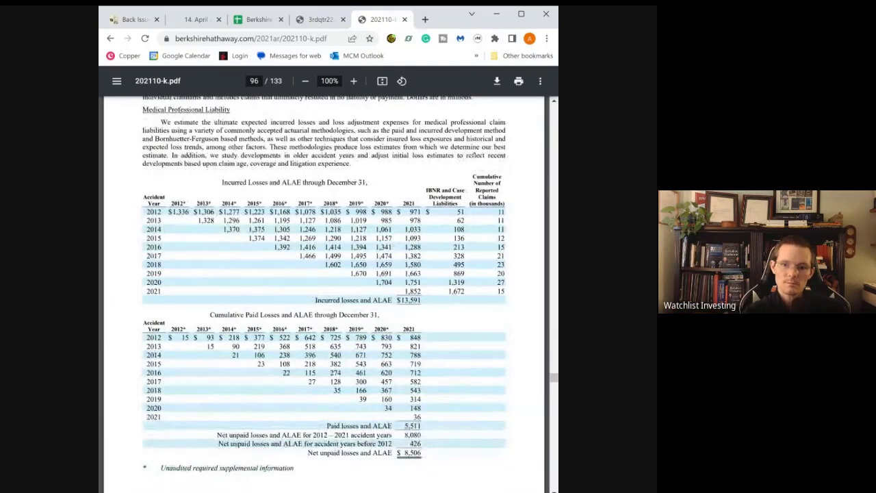
pyautogui.scroll(1, 325, 295)
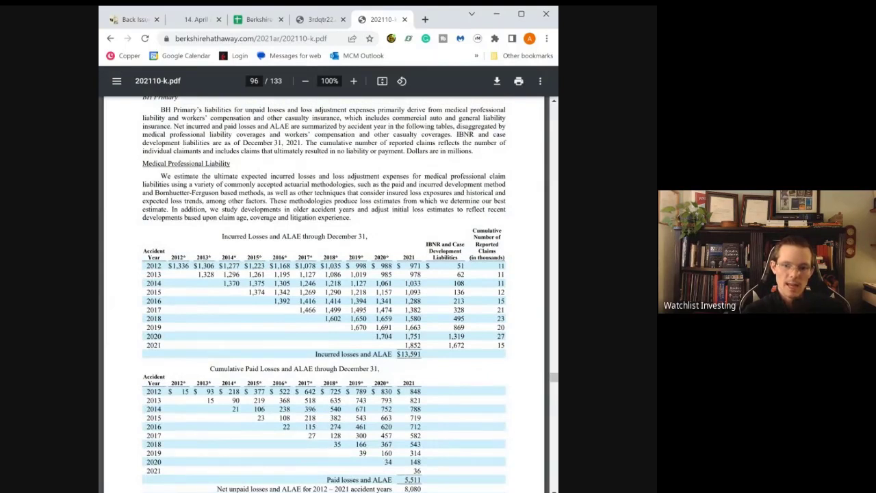
pyautogui.doubleClick(154, 265)
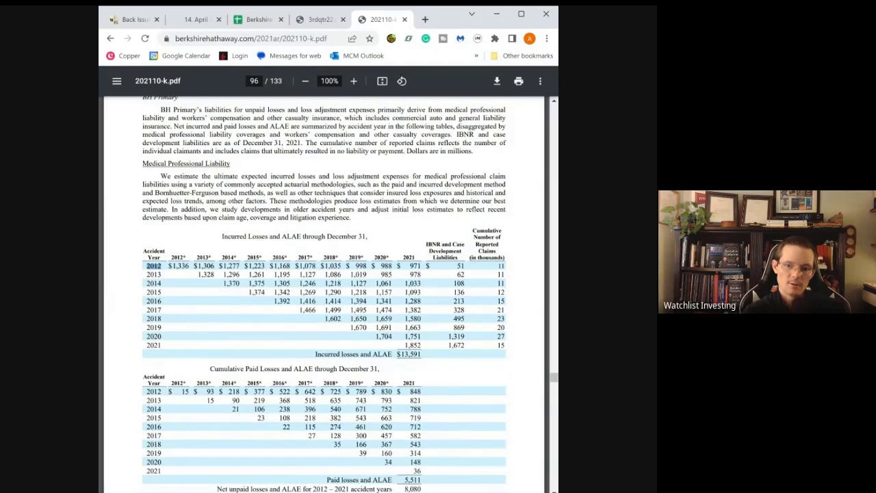
pyautogui.click(153, 266)
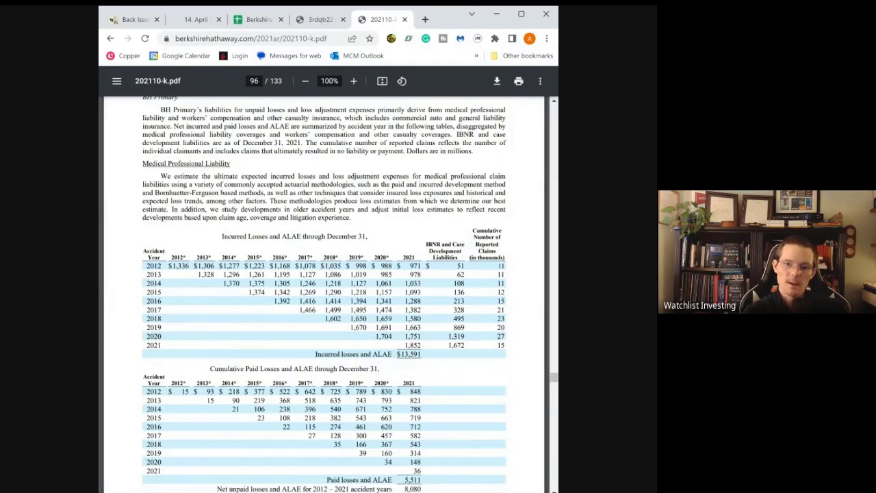
pyautogui.moveTo(169, 265); pyautogui.dragTo(188, 266)
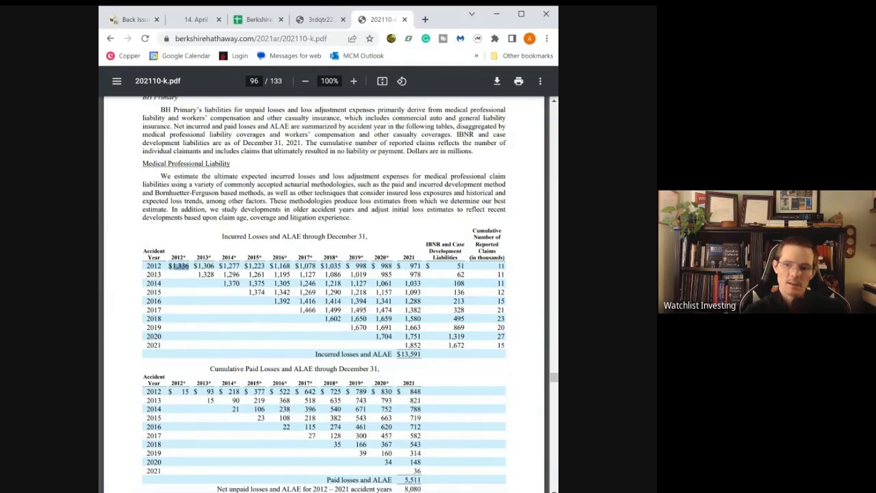
pyautogui.moveTo(145, 266); pyautogui.dragTo(428, 265)
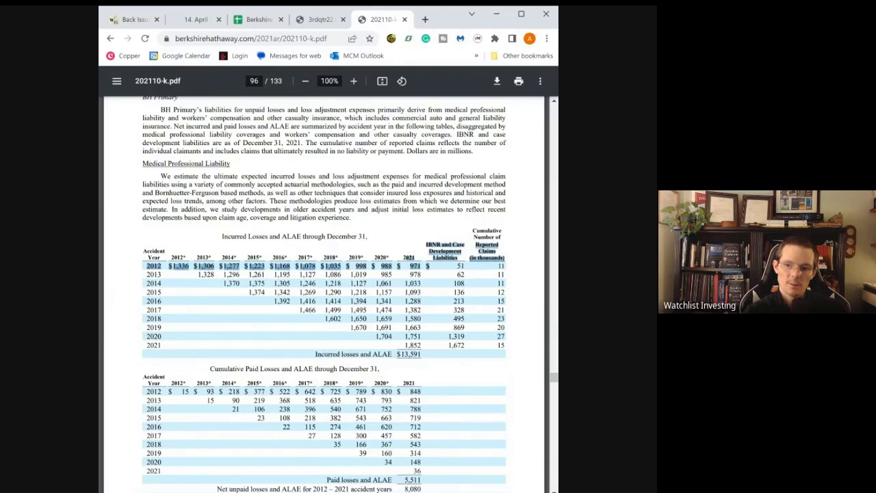
pyautogui.click(428, 265)
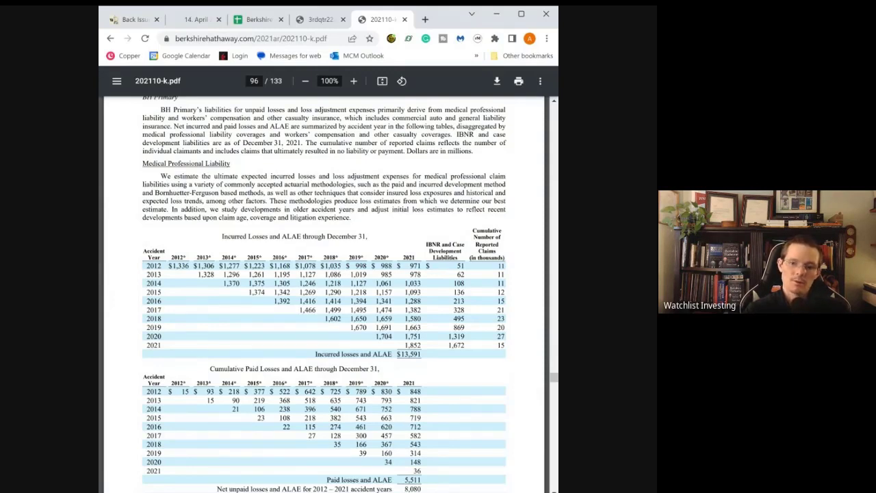
# Check the 2013 accident year's 2021 estimate, and compare the 2012 accident year's initial estimate with its early cumulative paid losses.
pyautogui.doubleClick(415, 274)
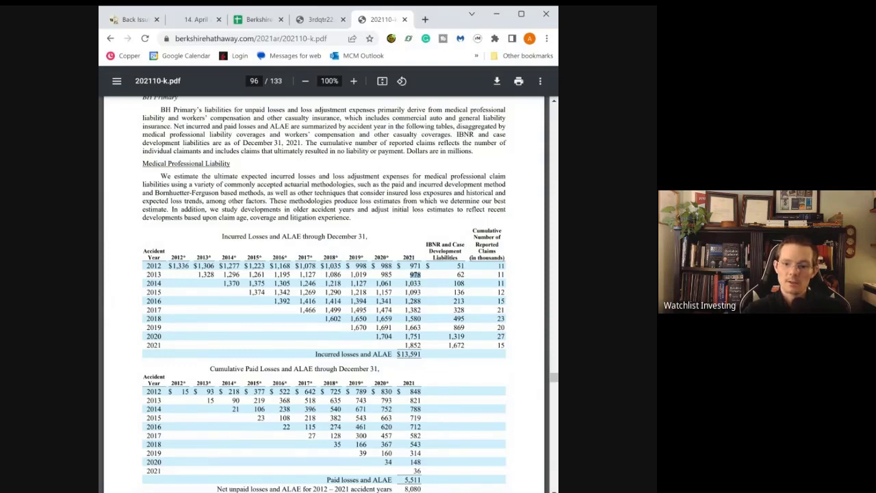
pyautogui.scroll(-1, 325, 295)
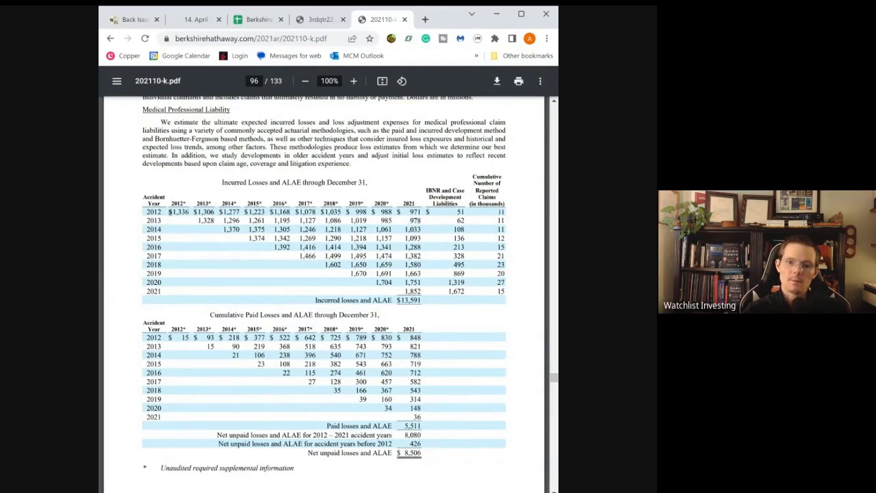
pyautogui.moveTo(173, 212); pyautogui.dragTo(189, 212)
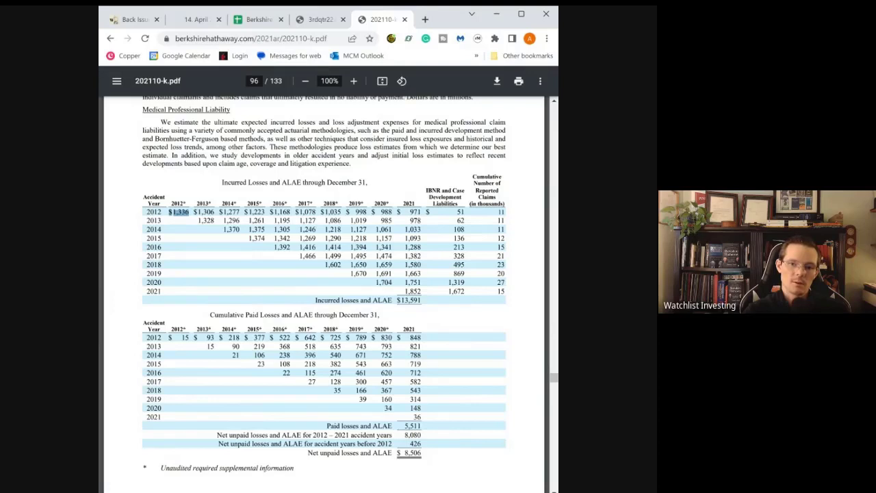
pyautogui.moveTo(145, 335); pyautogui.dragTo(274, 338)
pyautogui.click(273, 338)
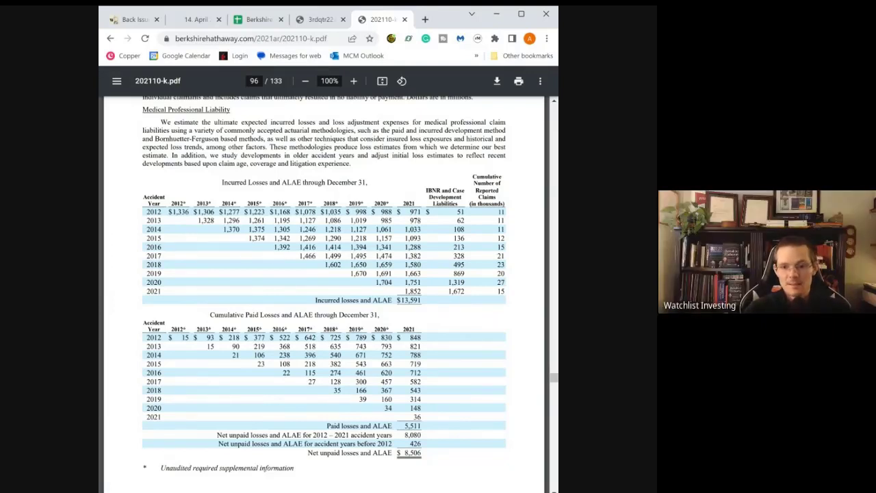
# Find the table of average annual percentage payout of incurred losses by age at the end of Note 16, on page K-97.
pyautogui.scroll(-2, 325, 287)
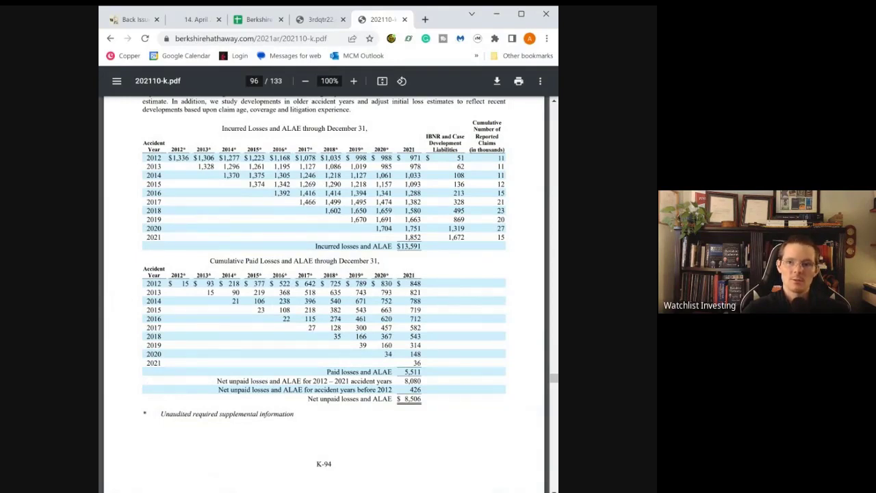
pyautogui.scroll(-3, 324, 281)
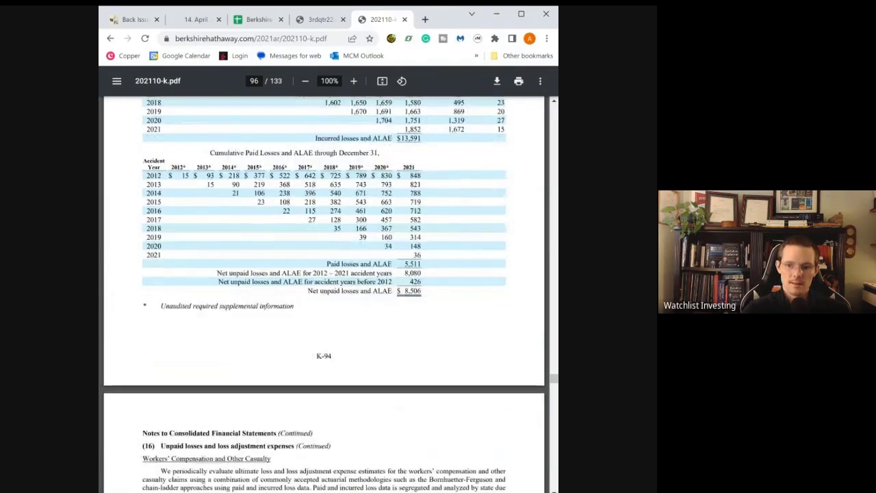
pyautogui.scroll(-2, 324, 281)
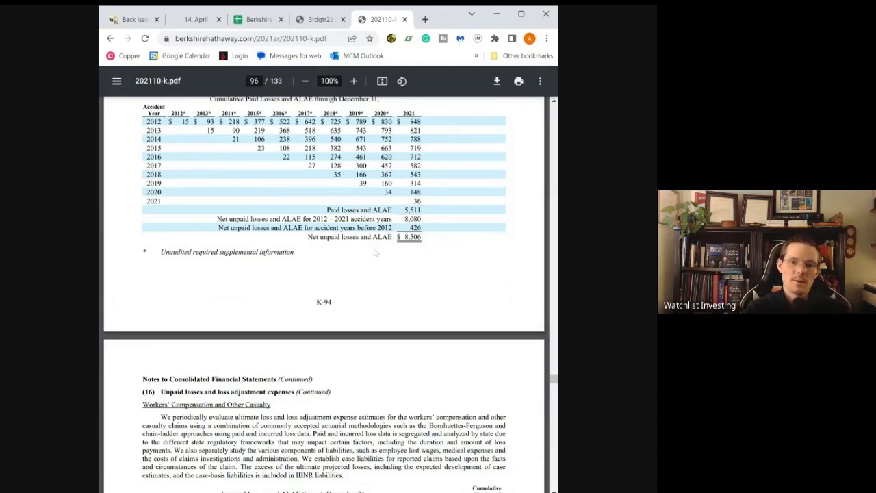
pyautogui.scroll(-3, 369, 258)
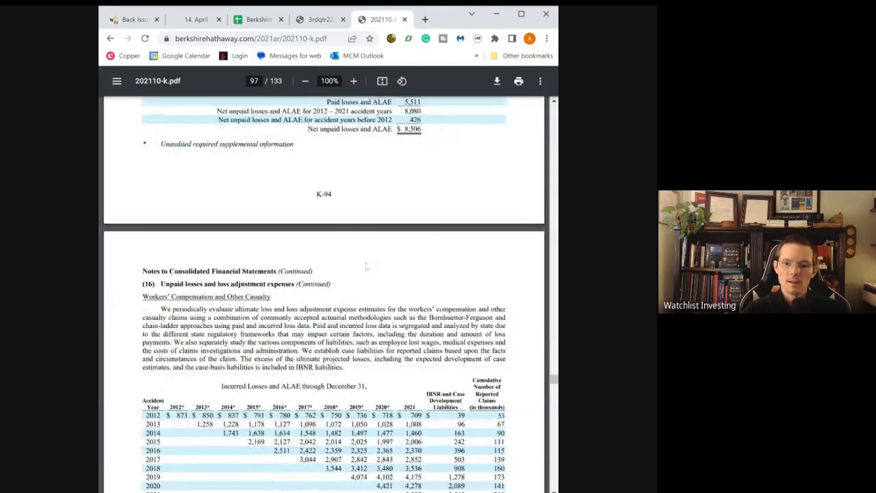
pyautogui.scroll(-3, 366, 265)
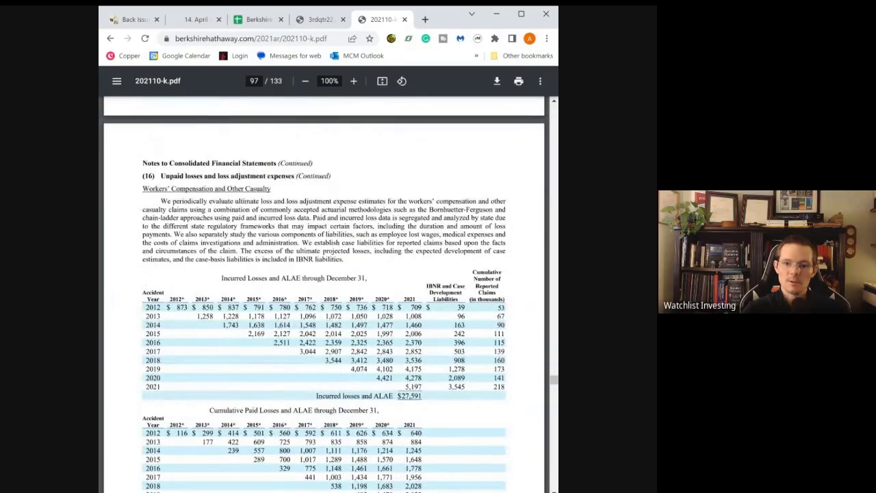
pyautogui.scroll(-3, 324, 294)
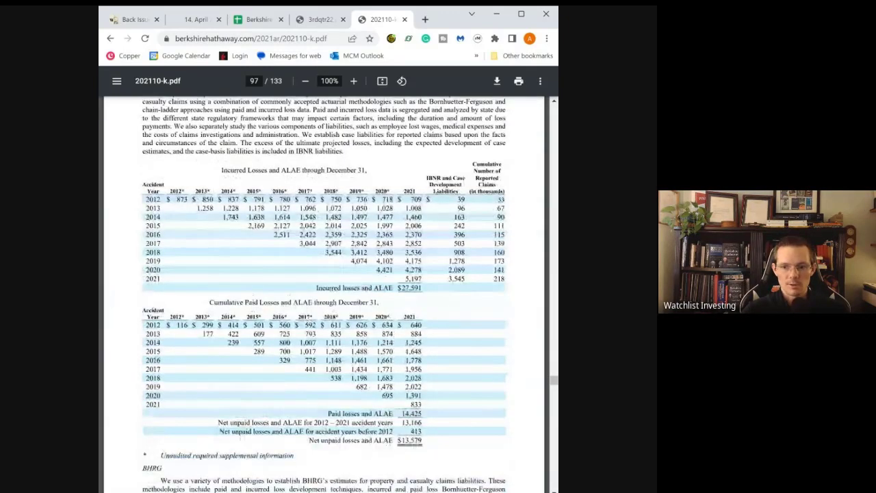
pyautogui.scroll(-7, 291, 293)
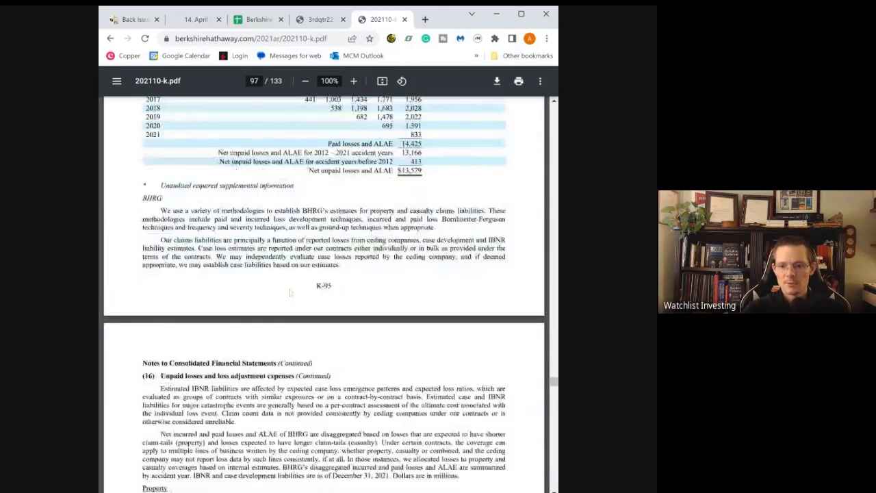
pyautogui.scroll(-8, 291, 293)
pyautogui.scroll(-8, 291, 296)
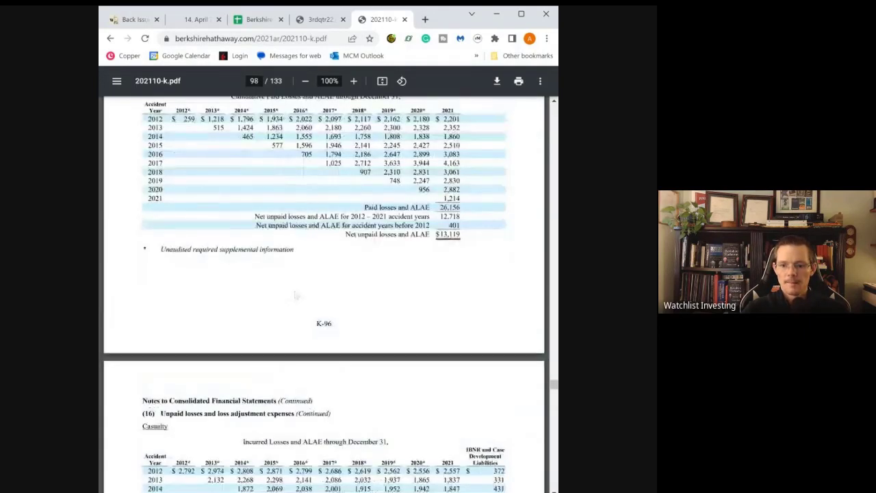
pyautogui.scroll(-7, 294, 294)
pyautogui.scroll(-6, 295, 294)
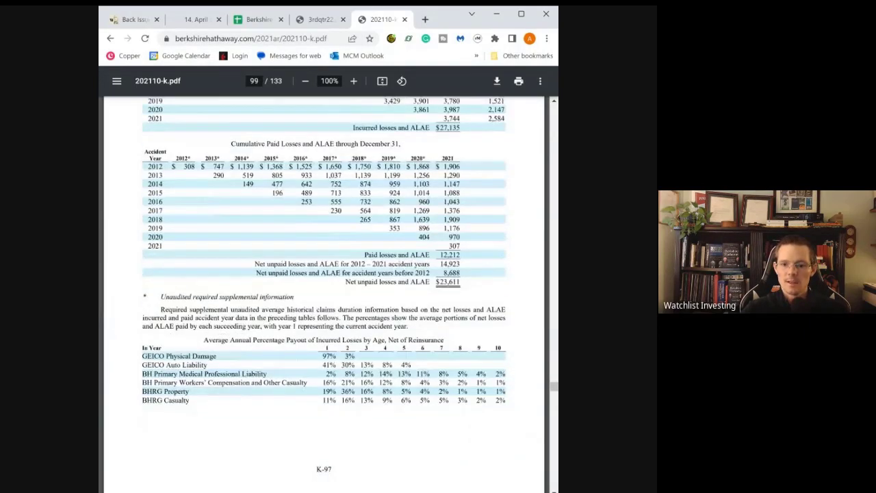
pyautogui.scroll(-3, 294, 295)
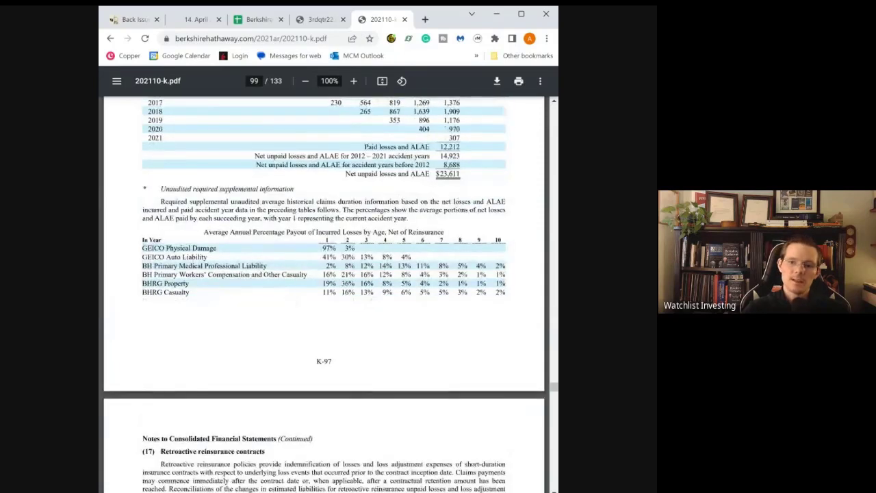
pyautogui.scroll(-2, 286, 283)
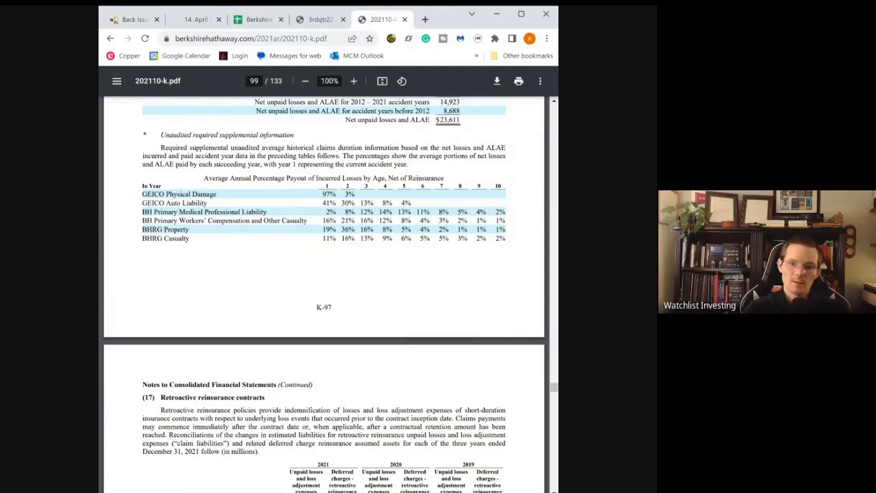
# Check GEICO Physical Damage's year 1 payout percentage, and look over Note 17 on retroactive reinsurance contracts.
pyautogui.moveTo(323, 194); pyautogui.dragTo(336, 194)
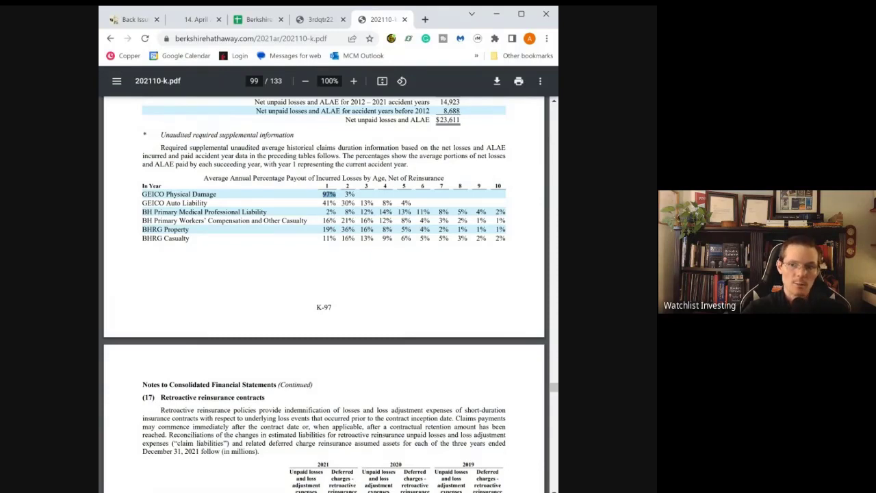
pyautogui.click(335, 194)
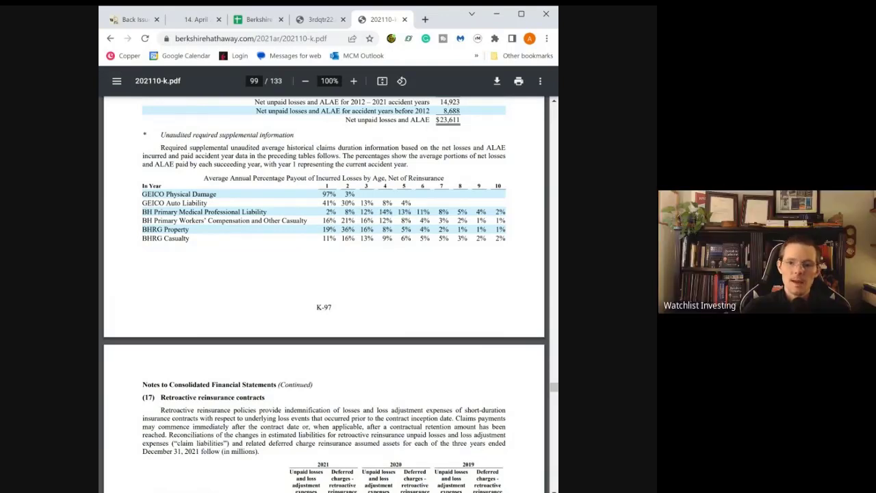
pyautogui.scroll(-1, 318, 227)
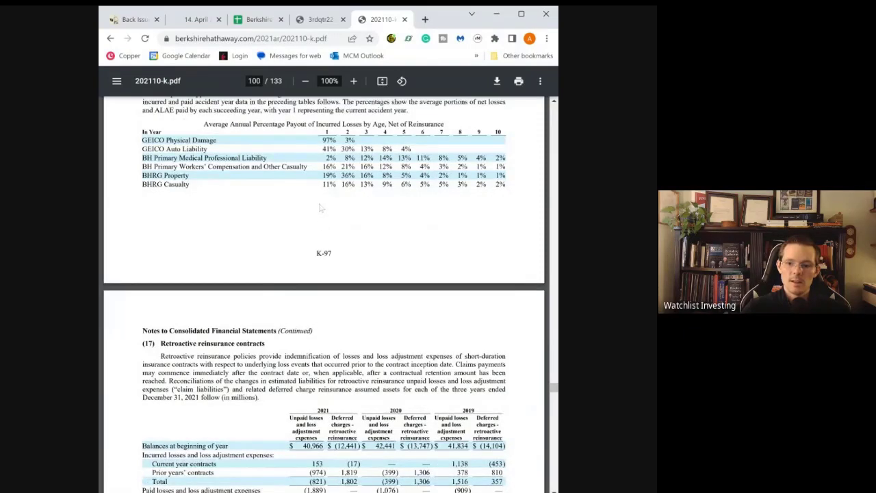
pyautogui.scroll(-3, 321, 208)
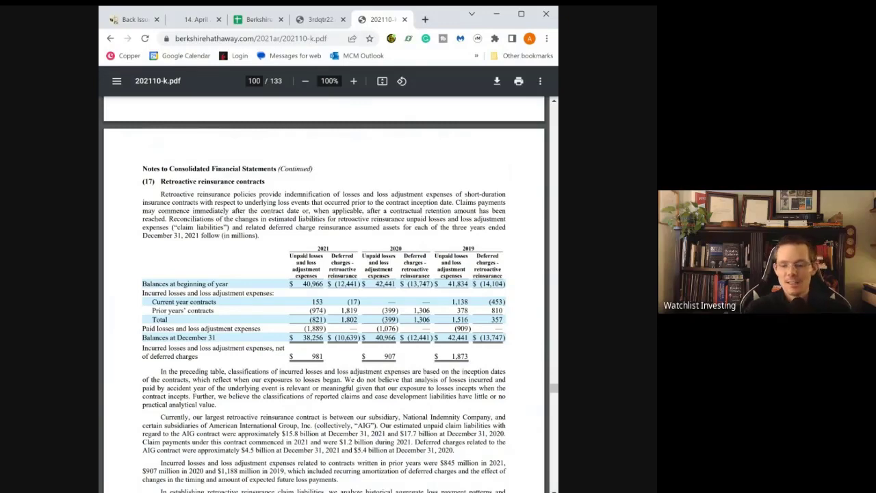
# Return to the Berkshire valuation spreadsheet and review the Overview sheet down to the price / intrinsic value row.
pyautogui.click(263, 22)
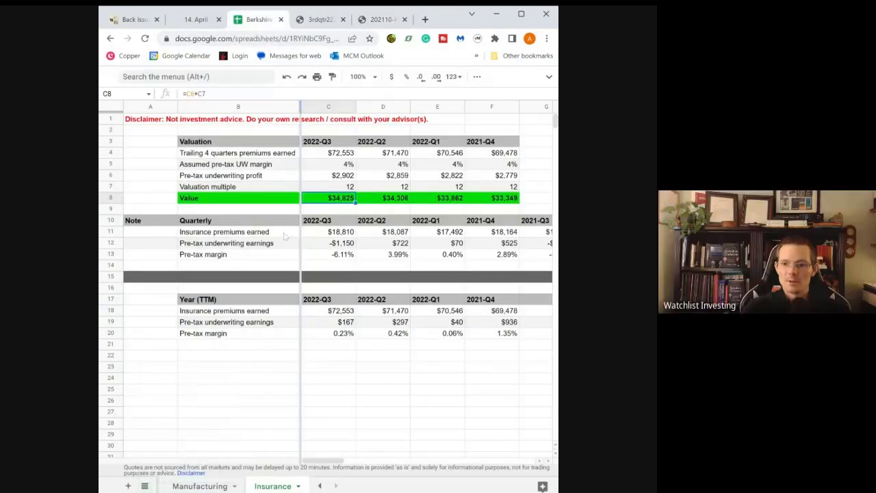
pyautogui.click(197, 23)
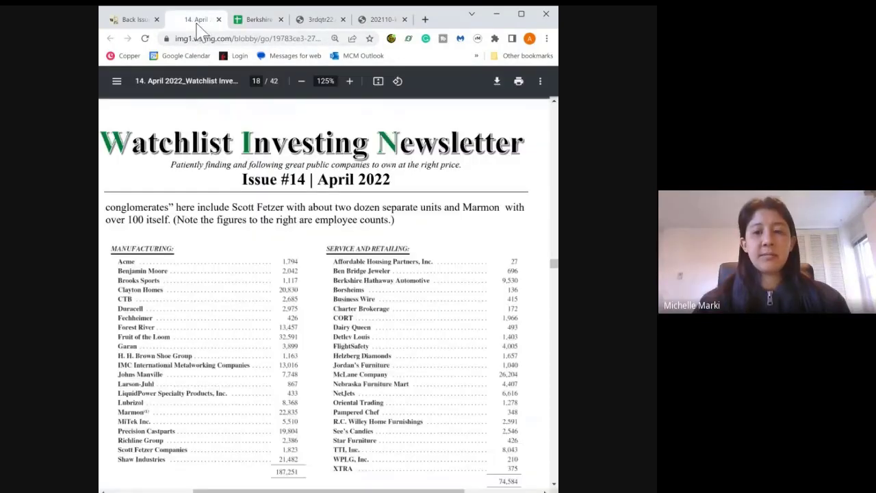
pyautogui.click(253, 22)
pyautogui.click(144, 486)
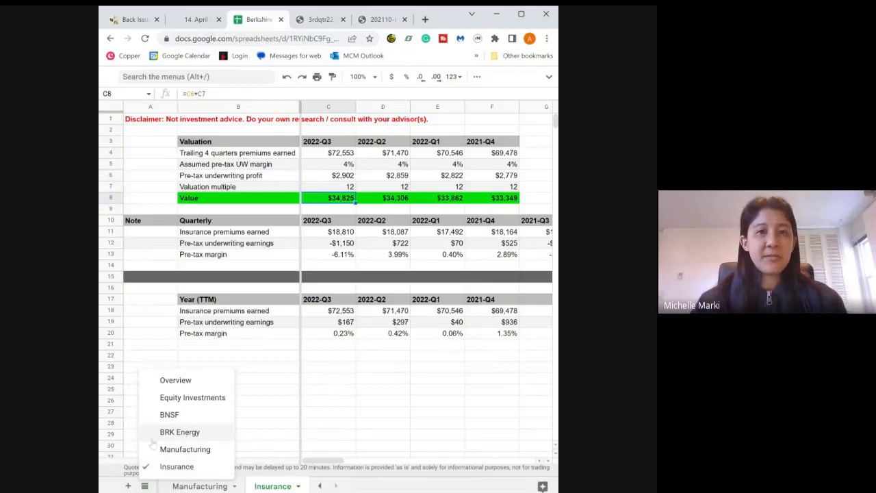
pyautogui.click(175, 381)
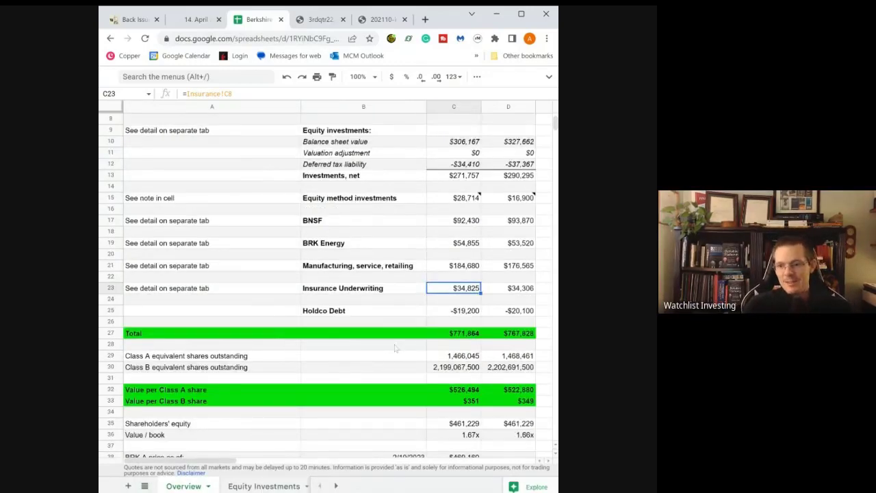
pyautogui.scroll(-2, 395, 345)
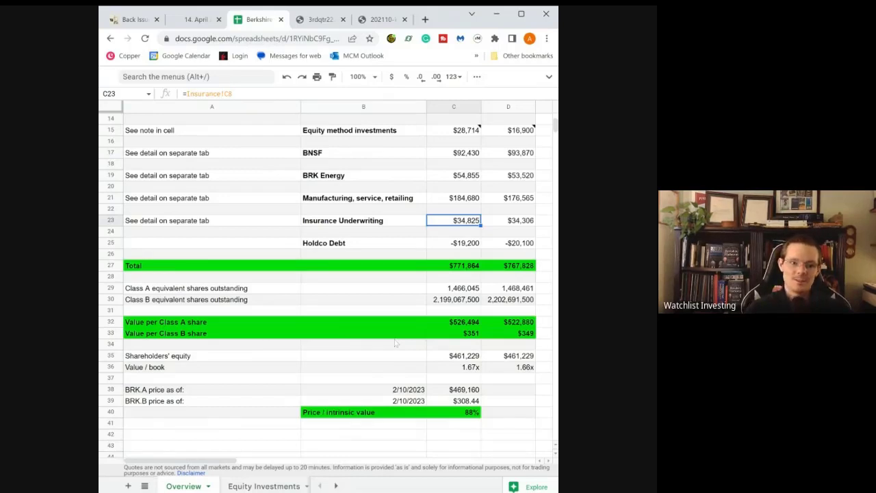
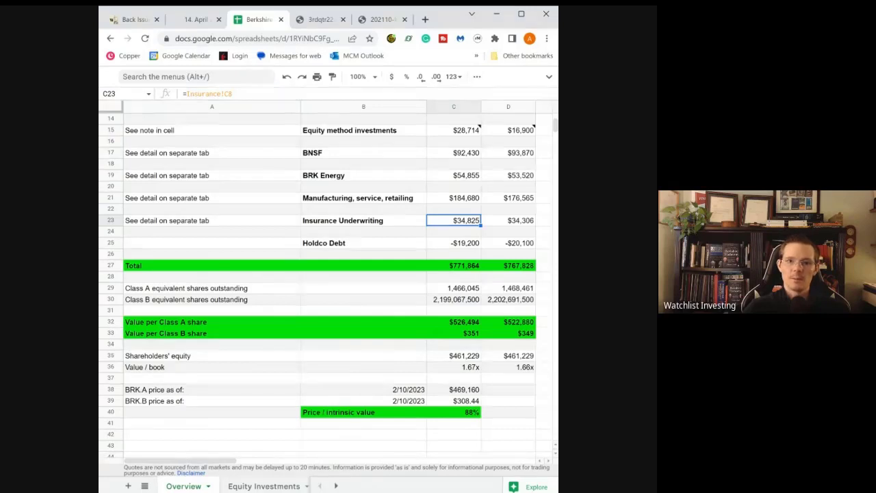
# Inspect the Holdco Debt entry in C25 and the formula behind the Total in C27 on the Overview sheet.
pyautogui.click(444, 244)
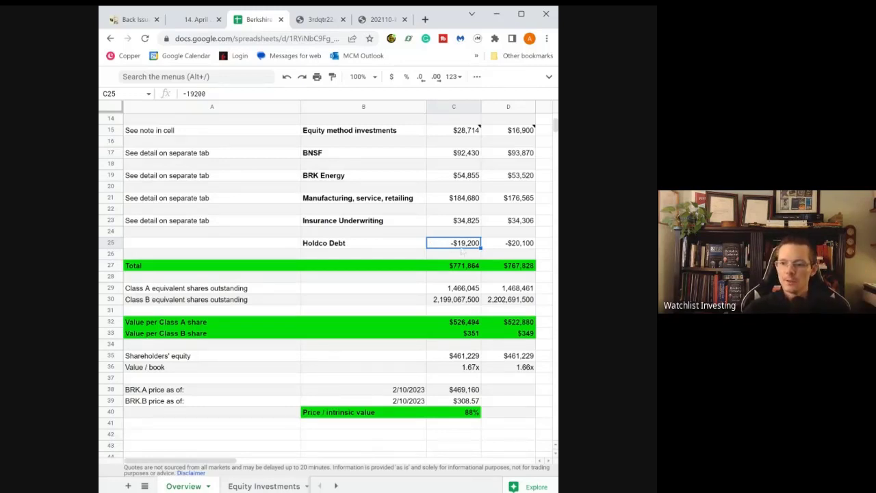
pyautogui.scroll(-2, 430, 227)
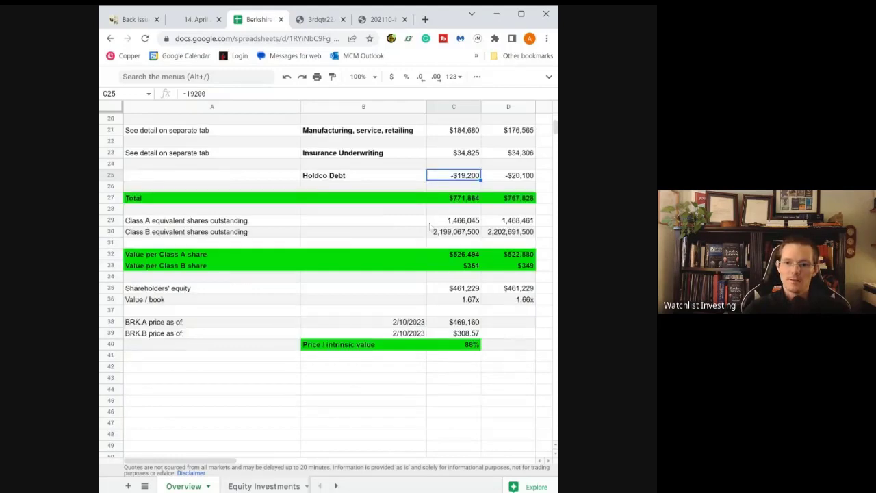
pyautogui.scroll(2, 430, 226)
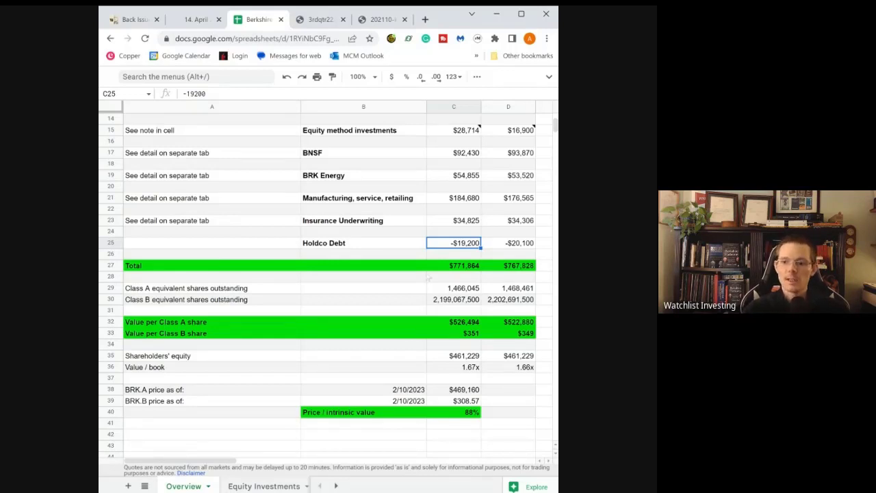
pyautogui.scroll(-2, 422, 256)
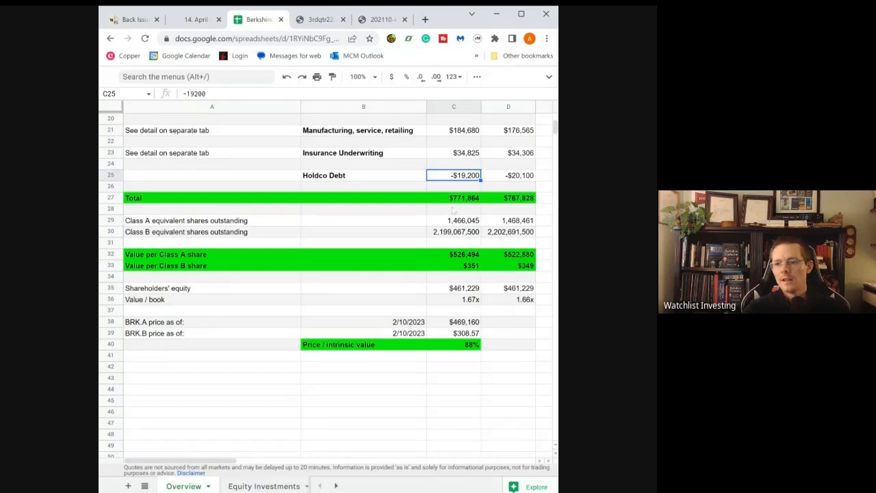
pyautogui.scroll(2, 441, 212)
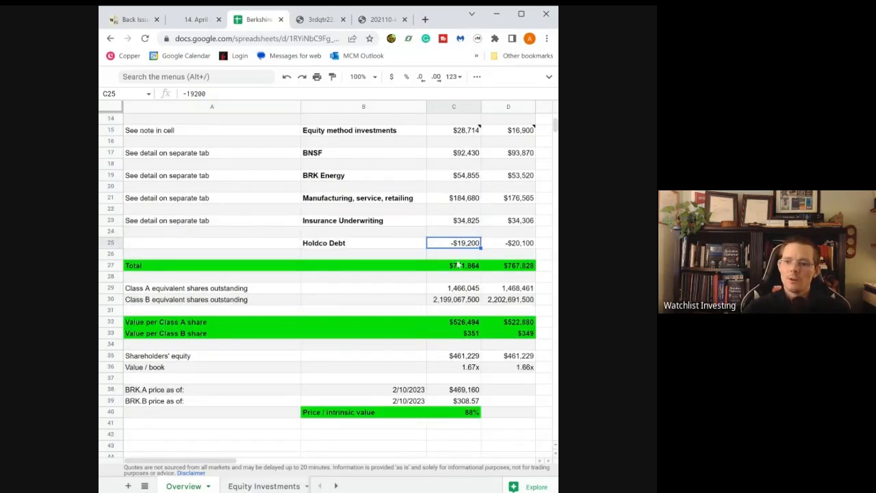
pyautogui.click(457, 266)
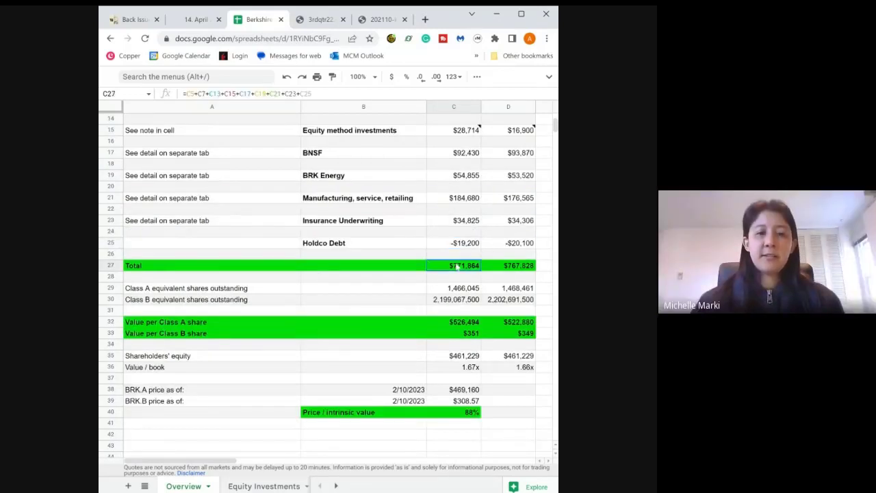
# Find the parent company's condensed balance sheets in Schedule I of the 2021 10-K, on PDF page 117.
pyautogui.click(386, 22)
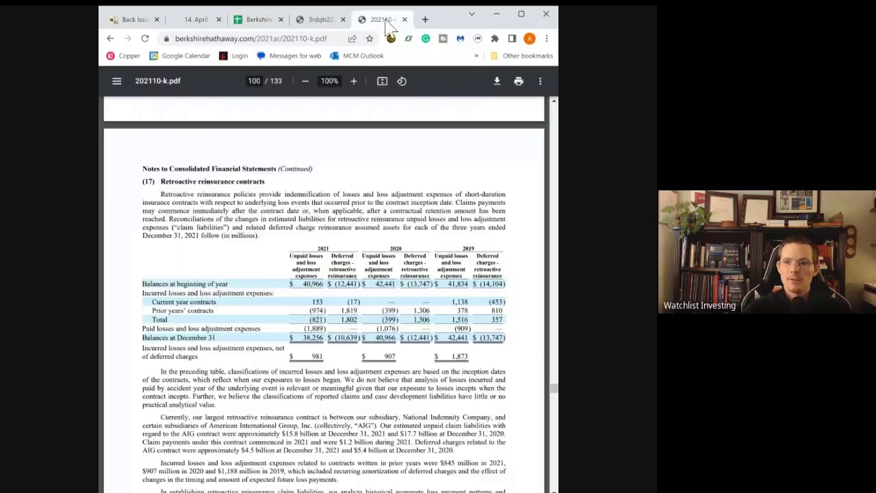
pyautogui.click(325, 21)
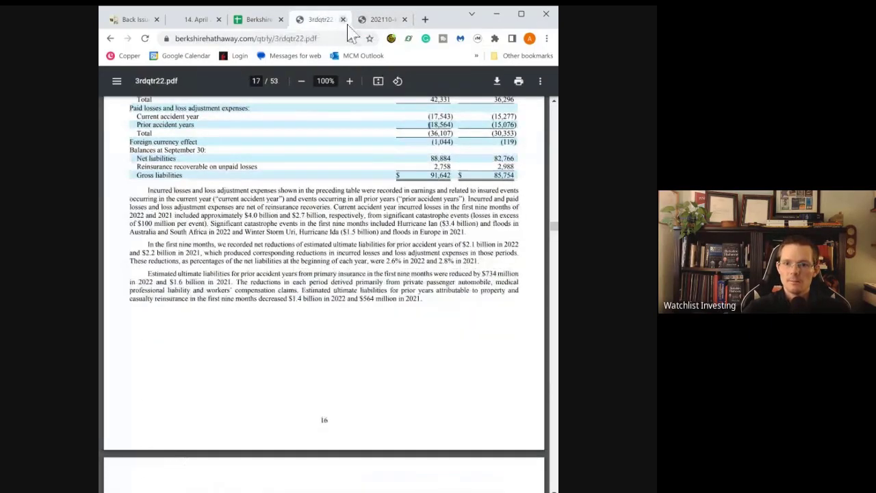
pyautogui.click(370, 20)
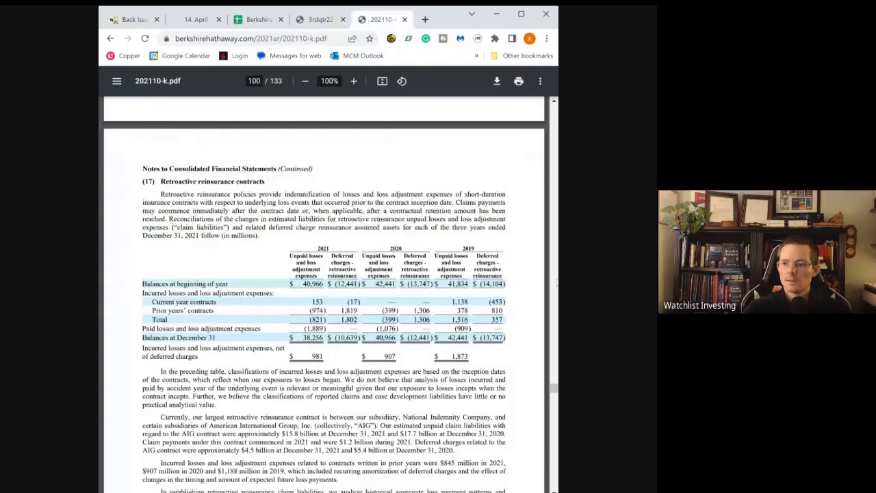
pyautogui.moveTo(552, 390); pyautogui.dragTo(551, 434)
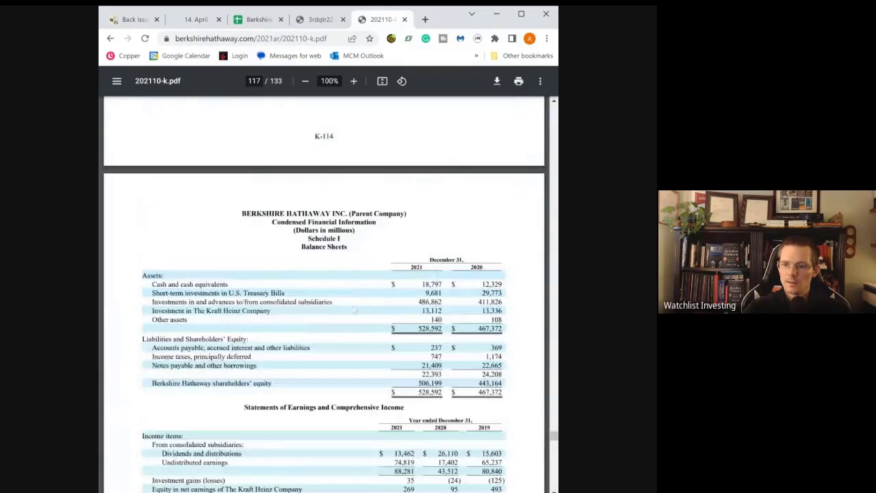
pyautogui.moveTo(360, 213); pyautogui.dragTo(398, 213)
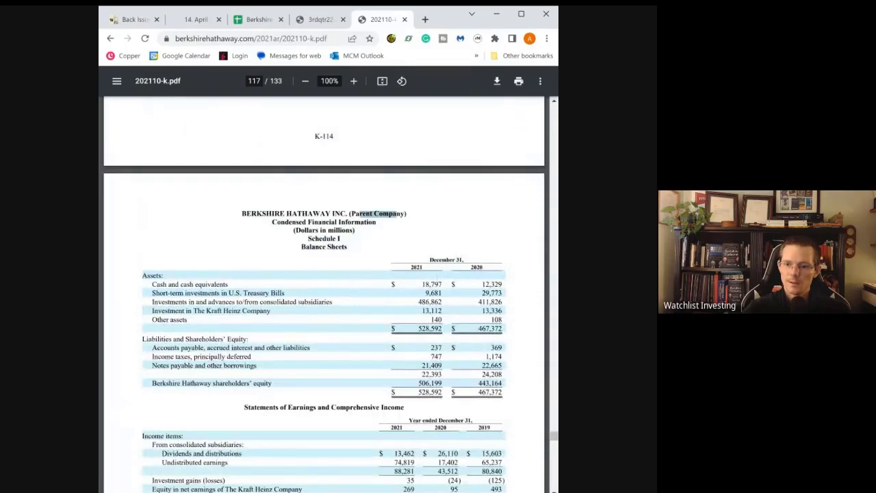
pyautogui.scroll(-2, 335, 281)
pyautogui.click(329, 277)
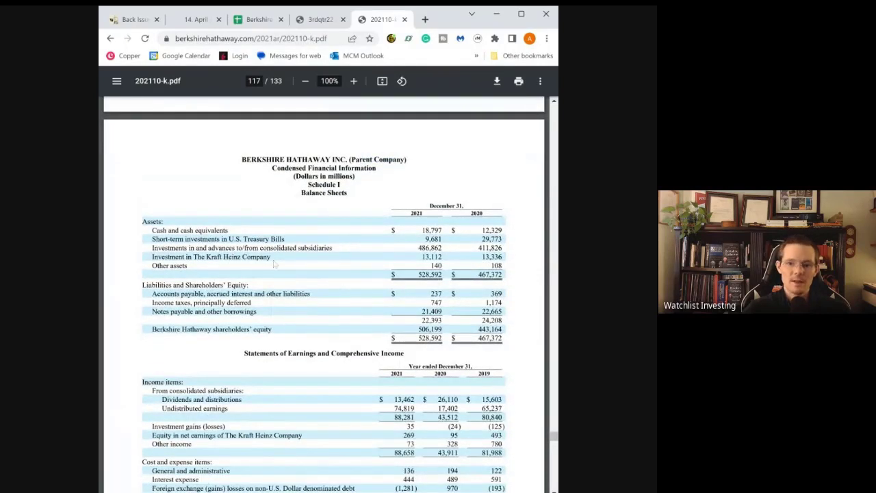
# Examine the parent company's 2021 investments in and advances to/from consolidated subsidiaries, and its notes payable and other borrowings.
pyautogui.moveTo(165, 247); pyautogui.dragTo(442, 248)
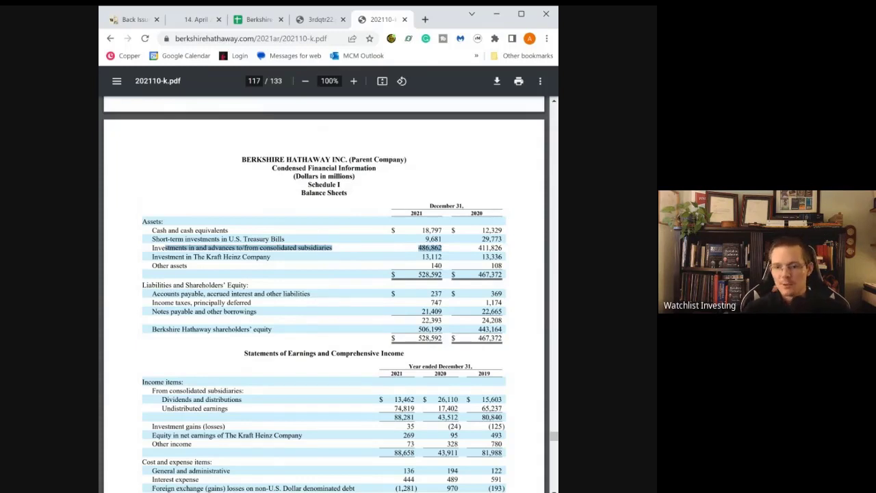
pyautogui.scroll(-1, 409, 234)
pyautogui.scroll(-1, 408, 234)
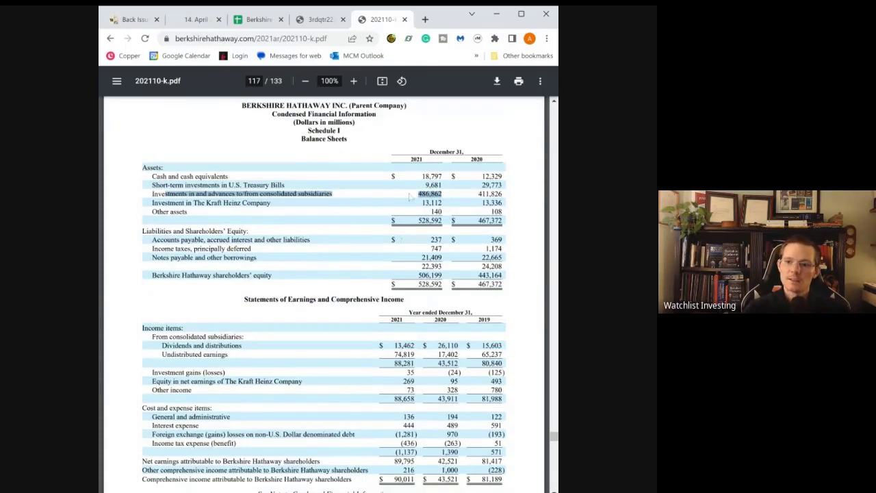
pyautogui.click(402, 240)
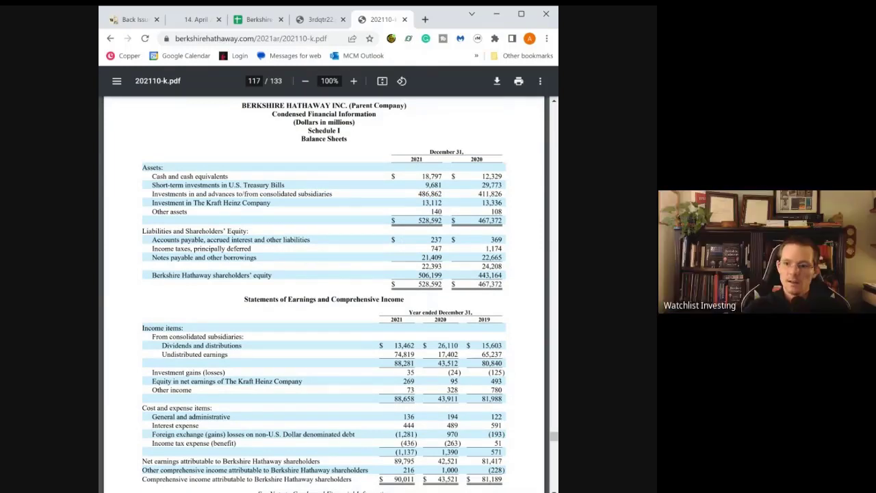
pyautogui.moveTo(442, 258); pyautogui.dragTo(152, 259)
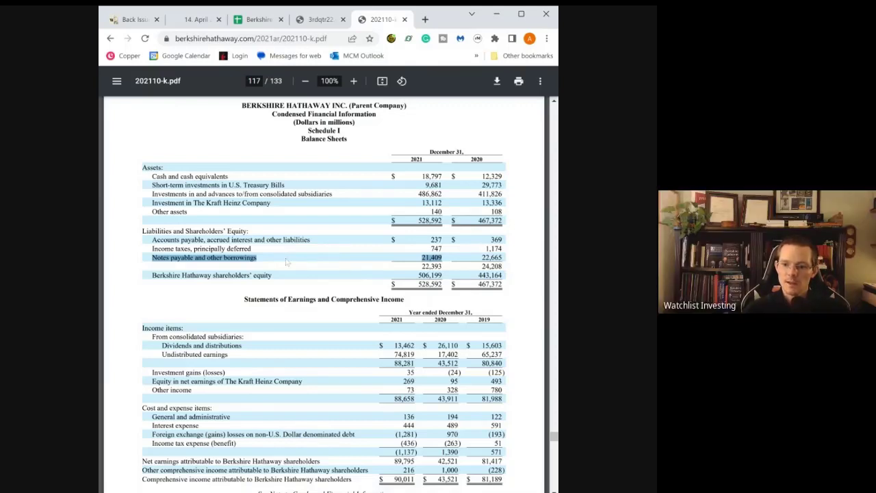
# Compare the Holdco Debt entry on the Overview sheet with the parent's notes payable and other borrowings in the 10-K.
pyautogui.click(192, 19)
pyautogui.click(255, 19)
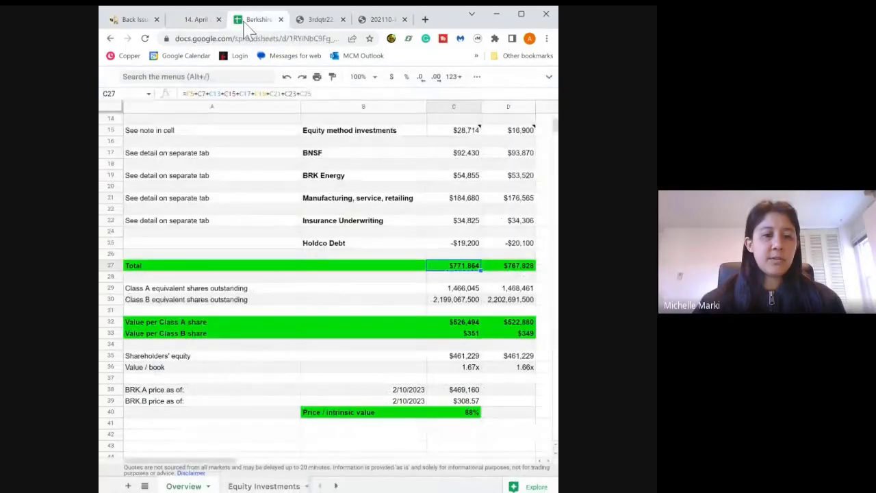
pyautogui.click(463, 246)
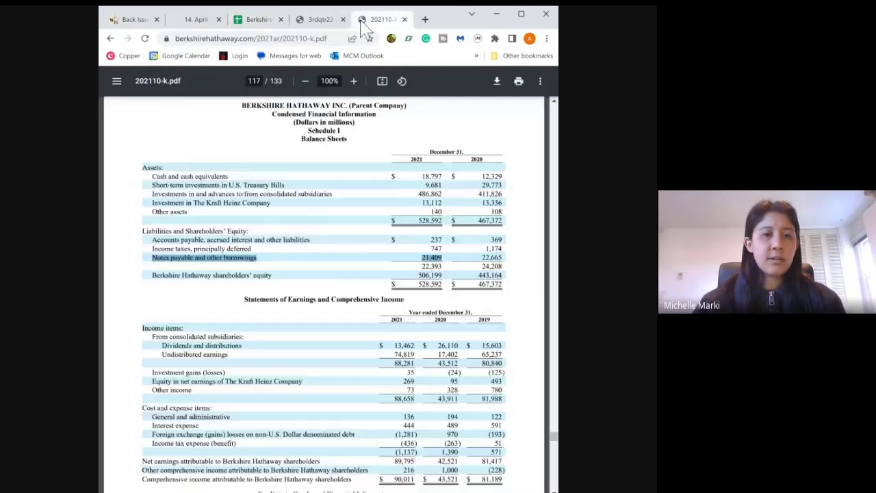
pyautogui.click(362, 22)
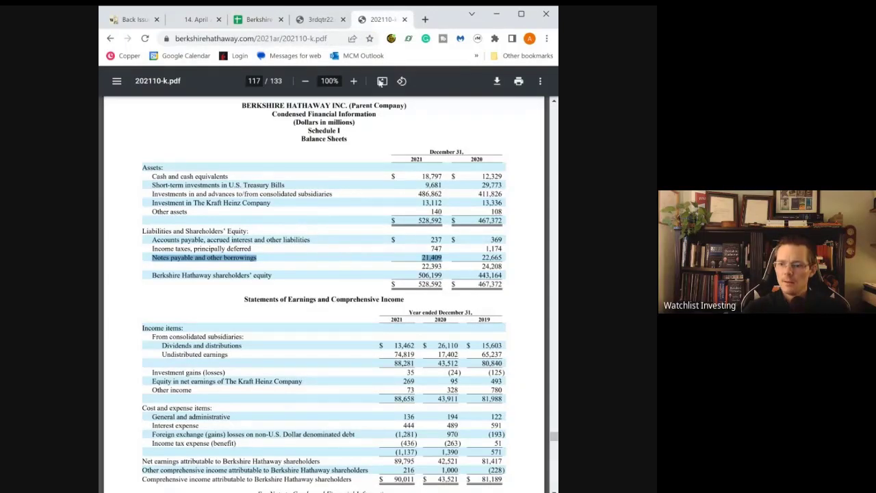
# Look through the third-quarter 2022 10-Q, from the loss reserve notes to the closing certifications, for the parent company's debt.
pyautogui.click(321, 19)
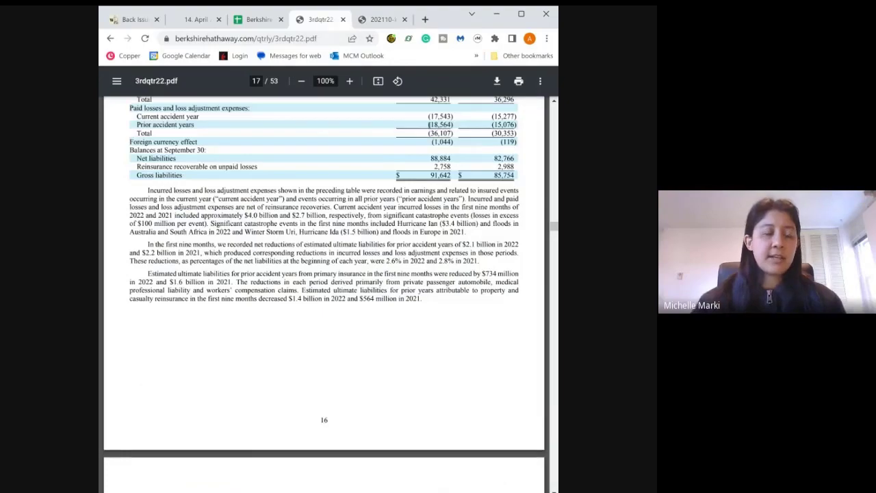
pyautogui.scroll(-20, 324, 294)
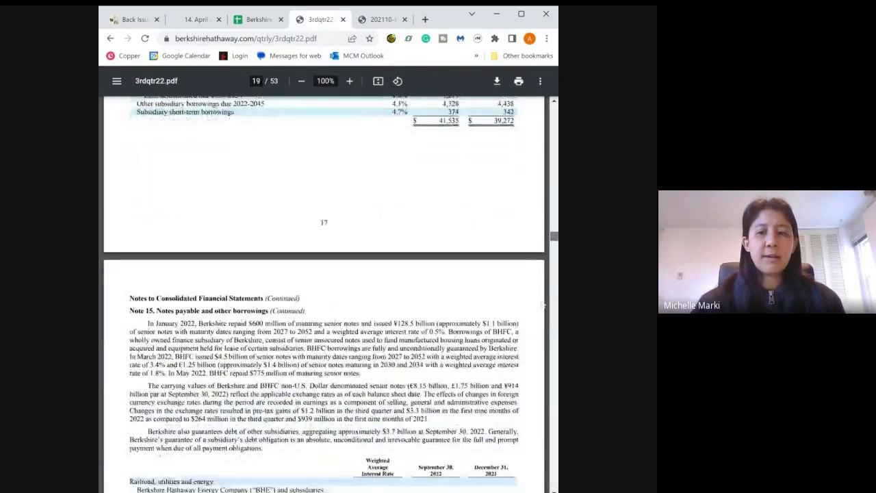
pyautogui.scroll(-20, 324, 295)
pyautogui.scroll(10, 324, 294)
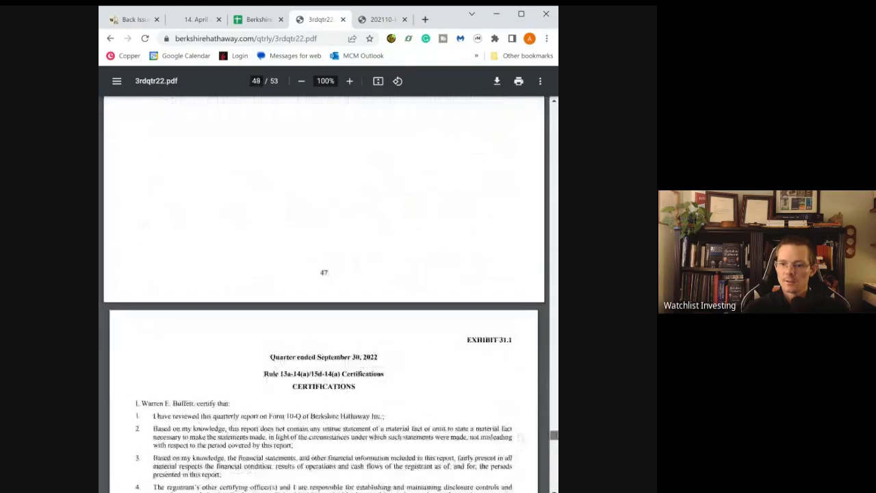
pyautogui.scroll(2, 520, 435)
pyautogui.scroll(-7, 520, 435)
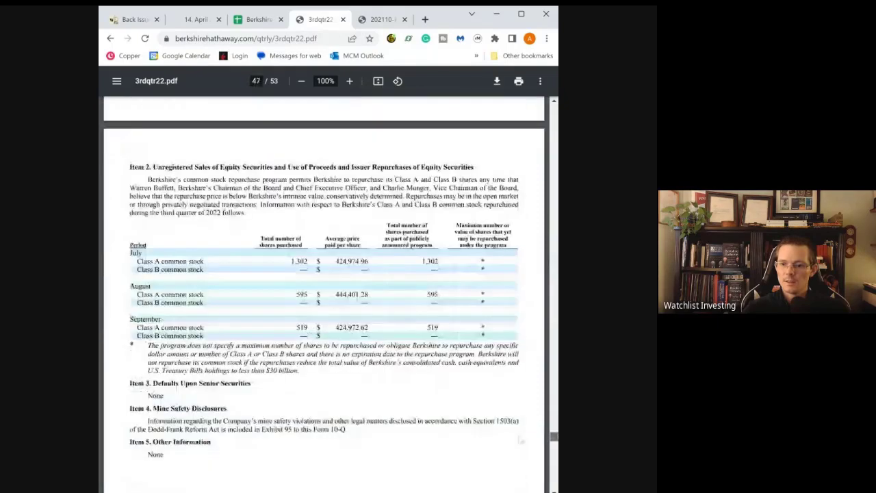
pyautogui.scroll(10, 520, 436)
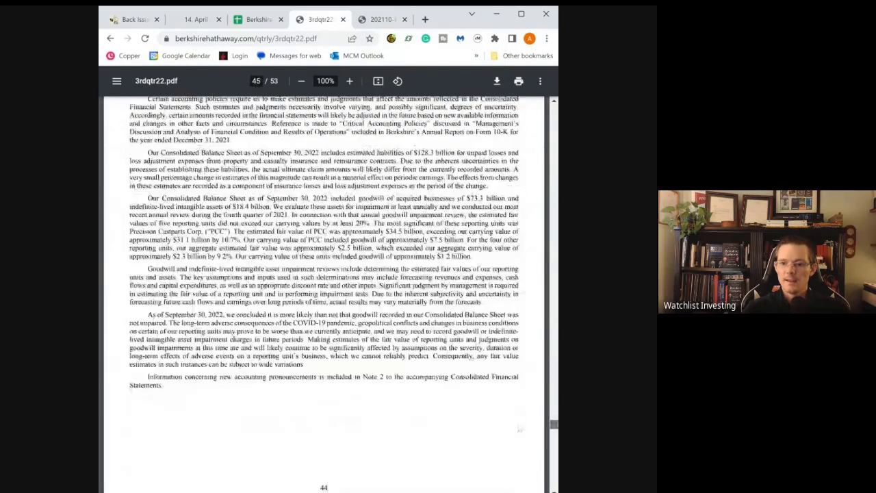
pyautogui.scroll(2, 520, 426)
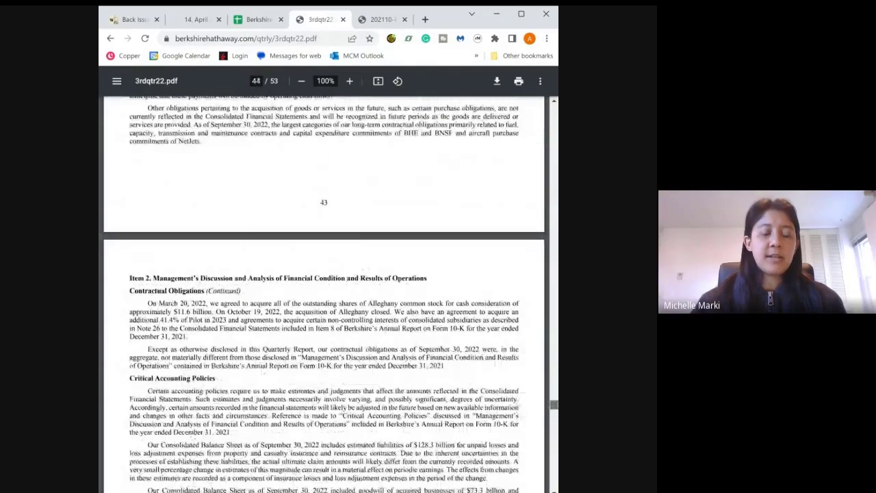
pyautogui.scroll(-20, 517, 395)
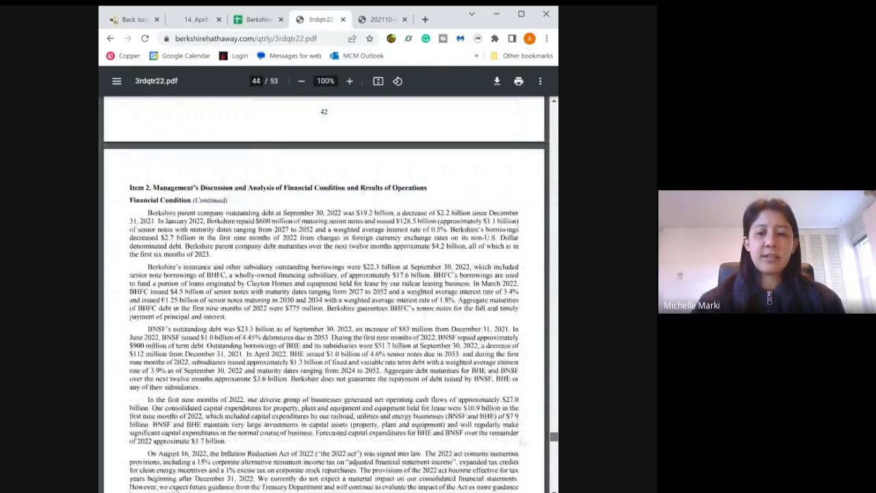
pyautogui.scroll(-4, 248, 320)
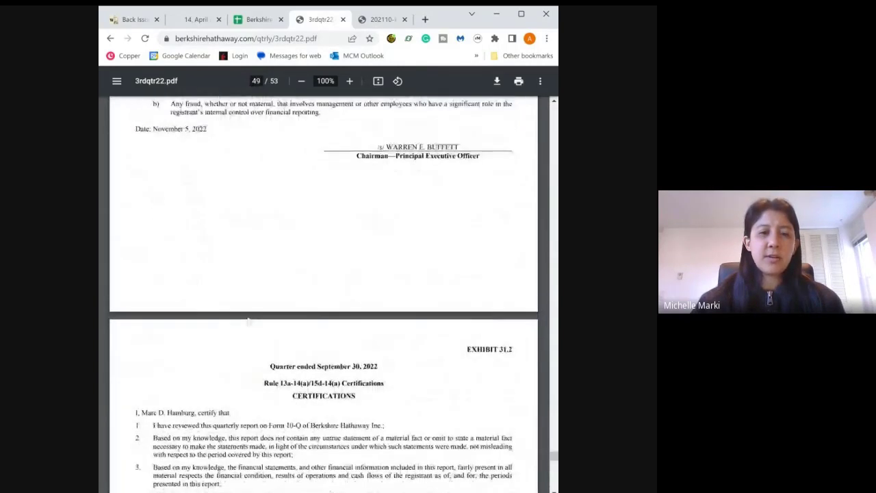
# Search the 10-Q for "parent" and go through the matches to the parent company's outstanding debt under Financial Condition.
pyautogui.hotkey('ctrl', 'f')
pyautogui.write('parent')
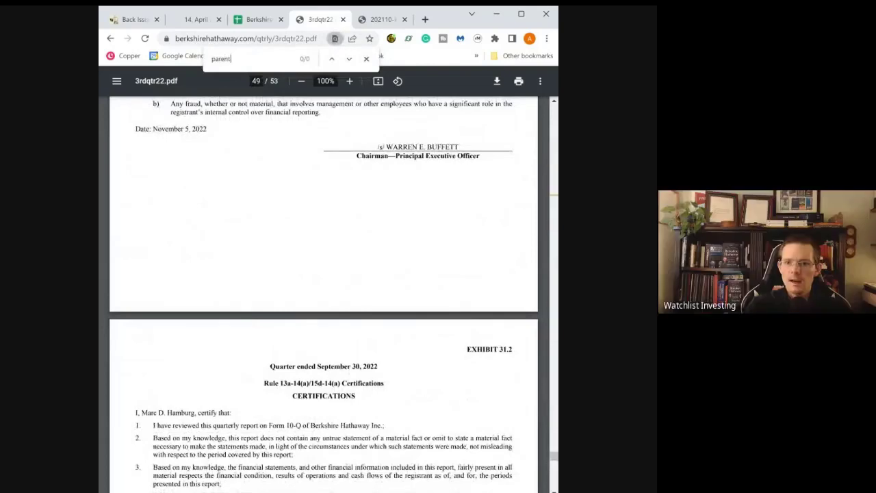
pyautogui.press('Return')
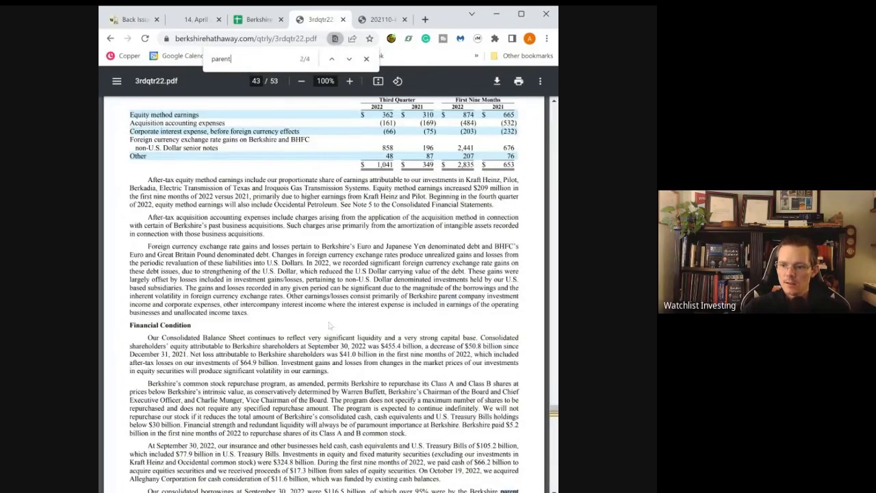
pyautogui.press('Return')
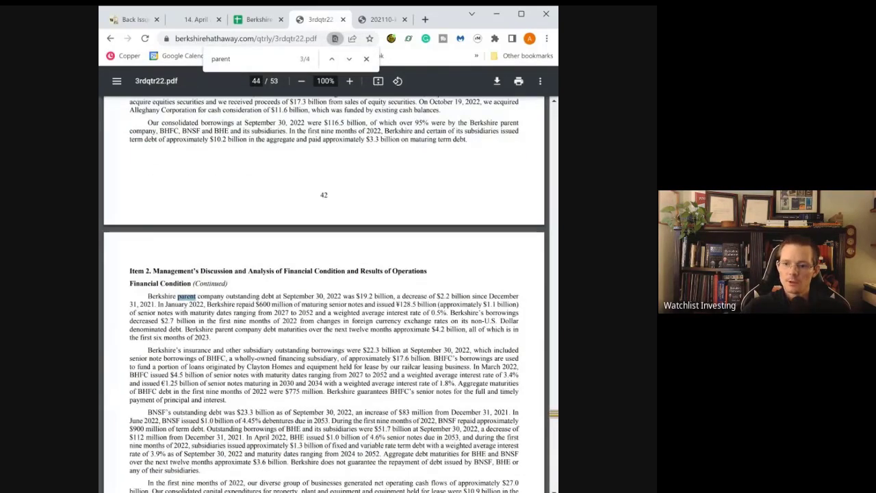
pyautogui.press('Return')
pyautogui.press('Return')
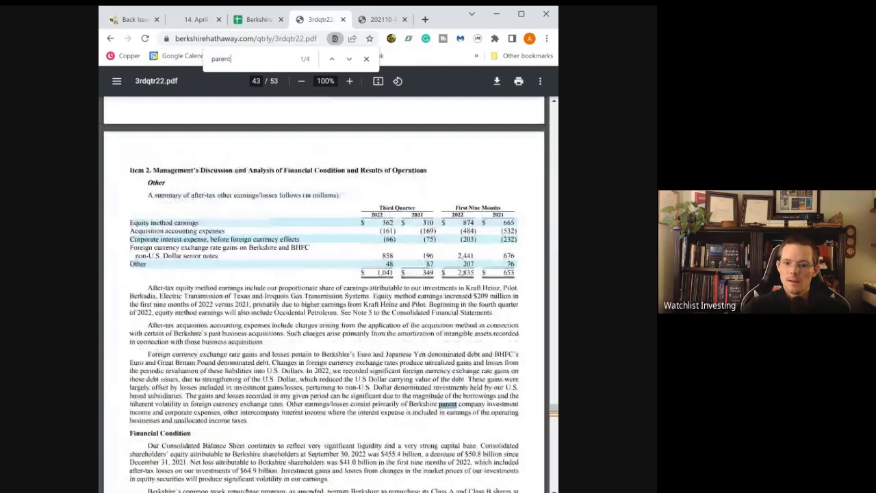
pyautogui.press('Return')
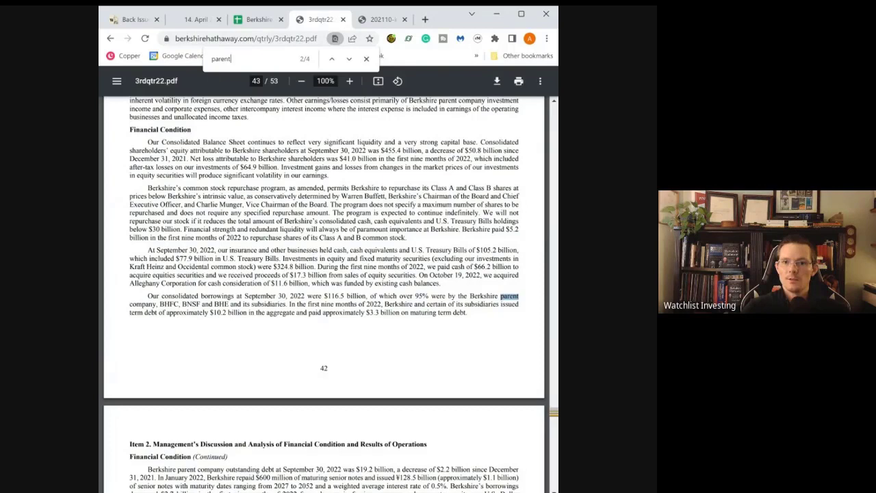
pyautogui.press('Return')
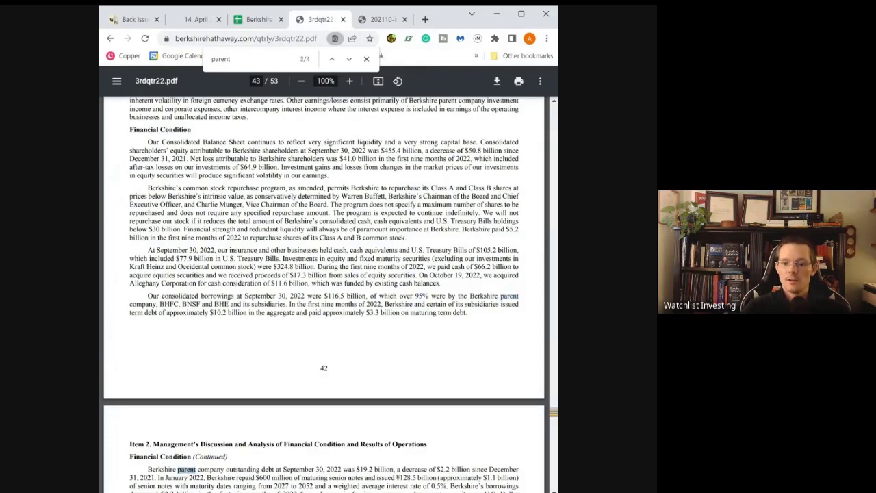
# Highlight the parent company's outstanding debt, the senior notes' maturity range and their weighted average interest rate on PDF page 44.
pyautogui.scroll(-3, 324, 294)
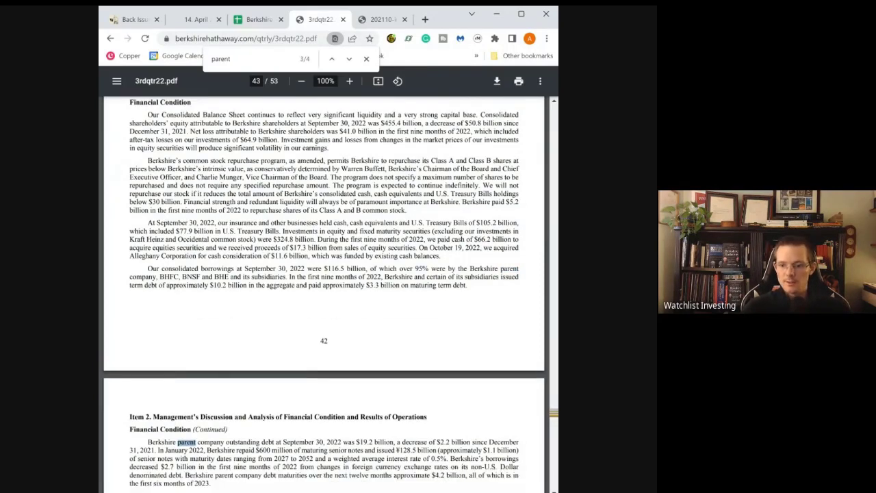
pyautogui.moveTo(358, 307); pyautogui.dragTo(400, 308)
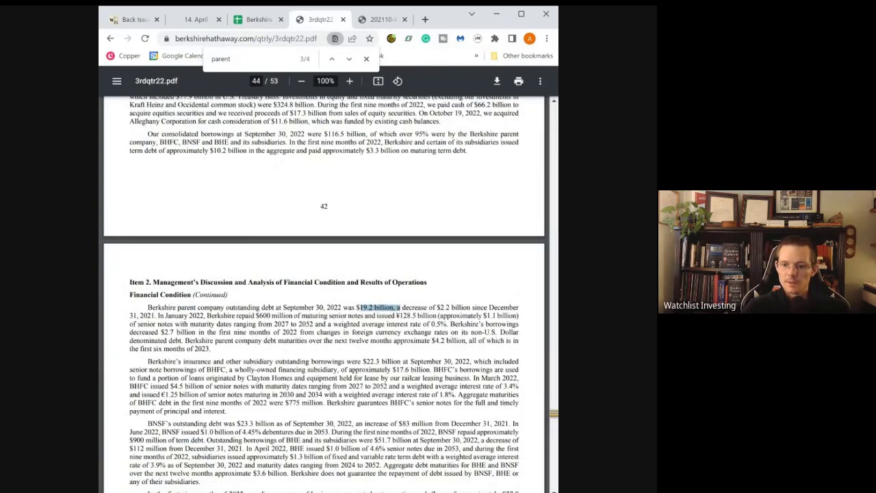
pyautogui.scroll(-2, 324, 294)
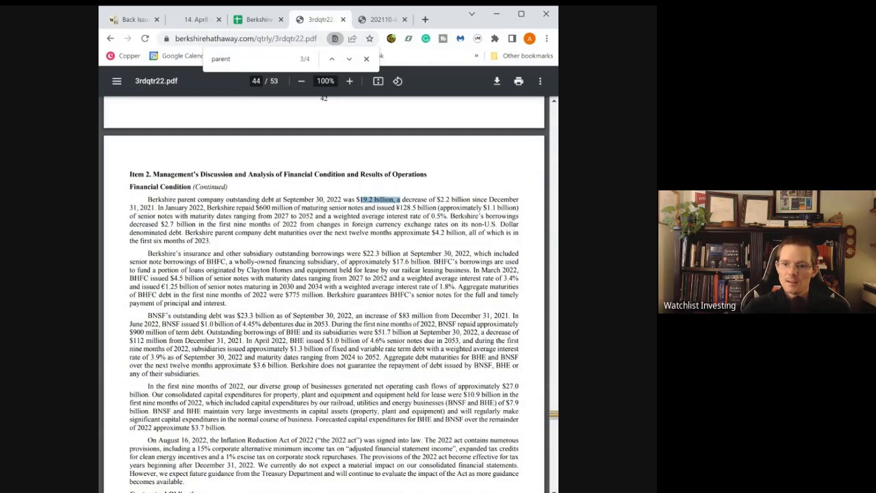
pyautogui.moveTo(266, 215); pyautogui.dragTo(312, 215)
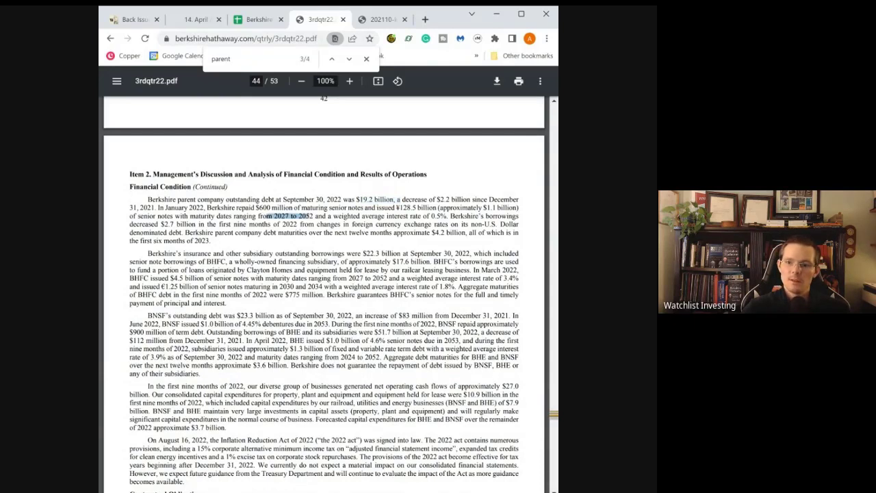
pyautogui.moveTo(423, 216); pyautogui.dragTo(446, 216)
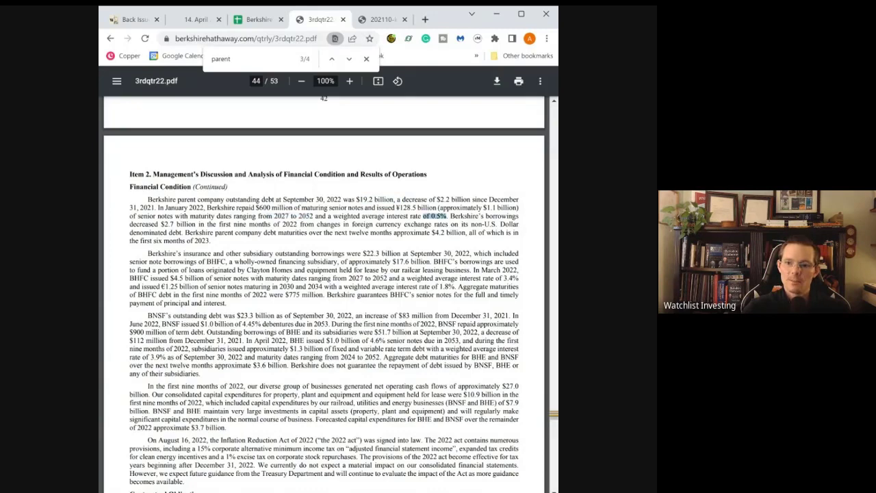
pyautogui.scroll(1, 324, 294)
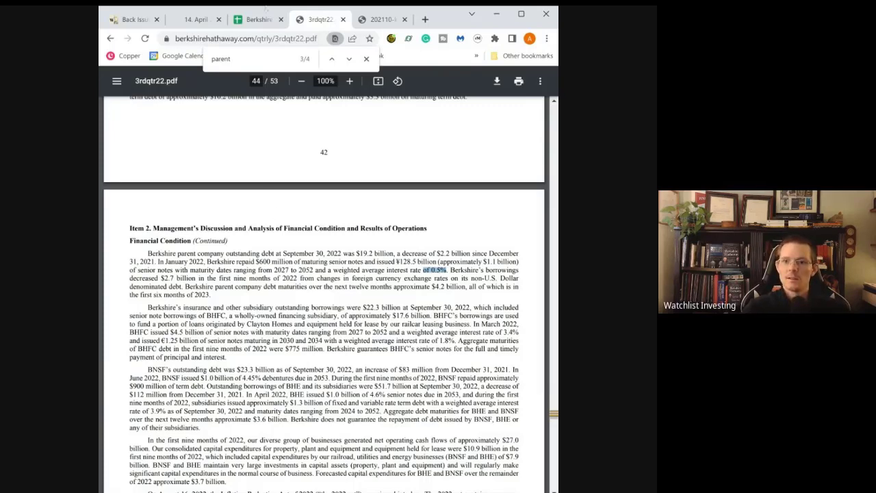
# Return to the Overview sheet and review the Holdco Debt row and the 2022-Q3 Total in C27.
pyautogui.click(260, 21)
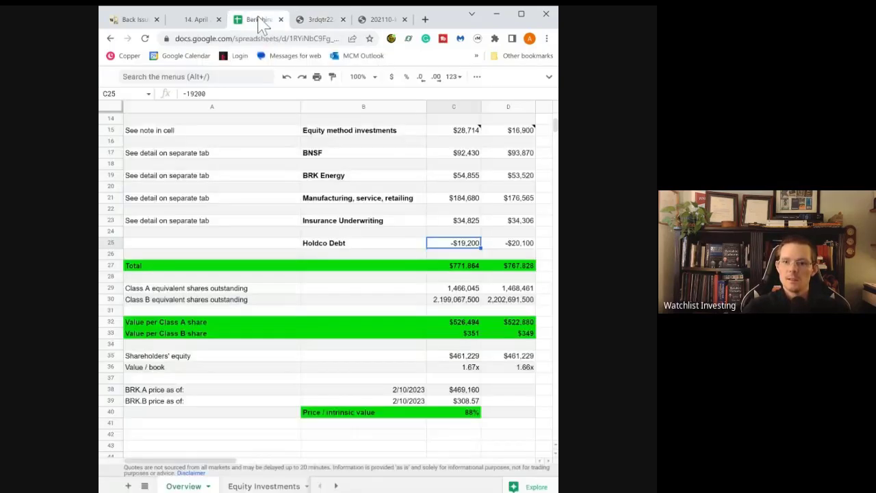
pyautogui.click(508, 247)
pyautogui.press('Left')
pyautogui.press('Left')
pyautogui.press('Left')
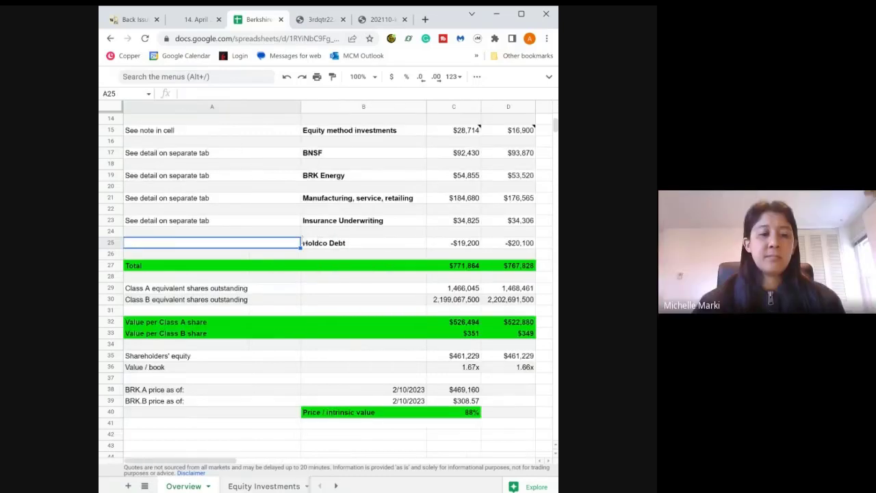
pyautogui.click(455, 269)
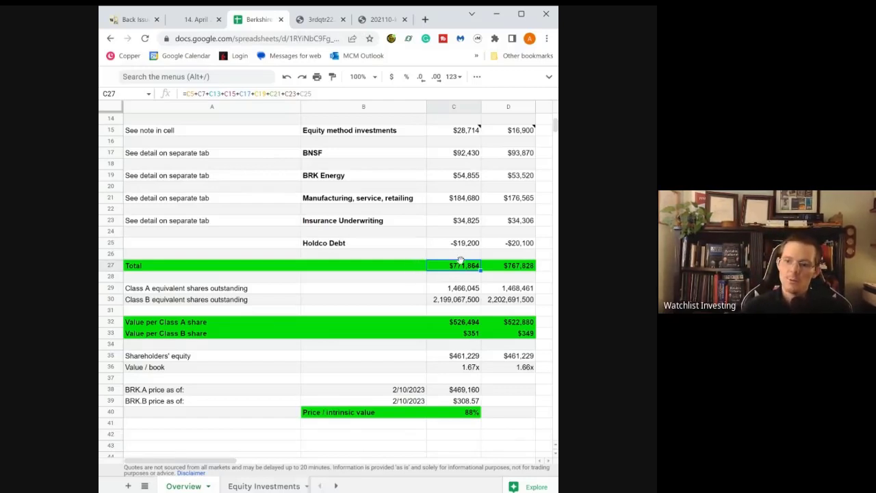
# Inspect the Class B equivalent share formula in C30 and the Class A and Class B value-per-share cells C32 and C33.
pyautogui.click(448, 299)
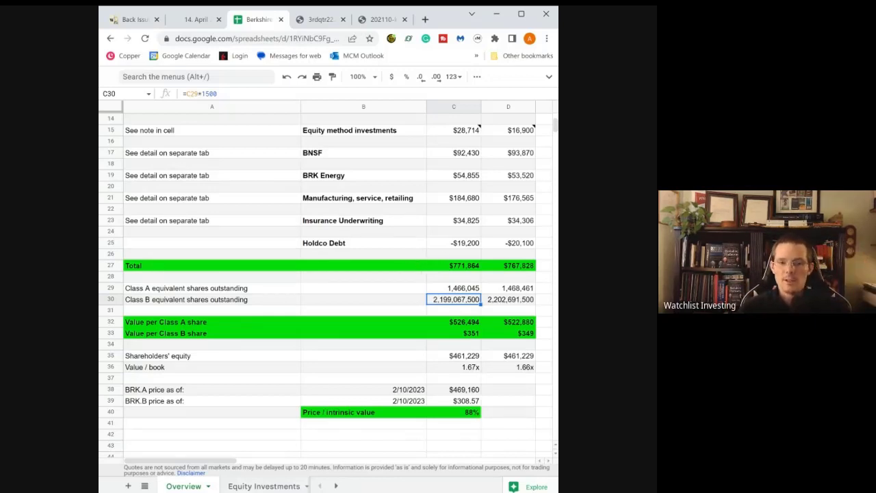
pyautogui.click(448, 323)
pyautogui.click(440, 329)
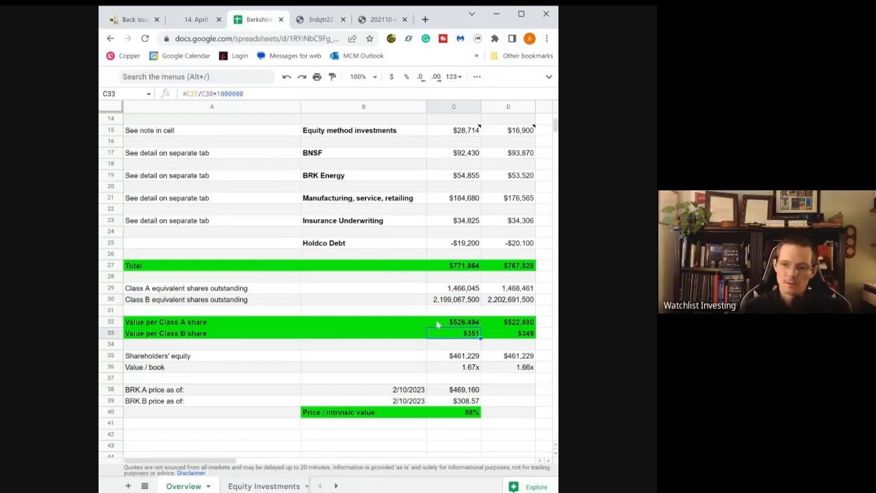
# Examine the formulas for Value / book in C36, the BRK.B price in C39 and Price / intrinsic value in C40.
pyautogui.click(451, 368)
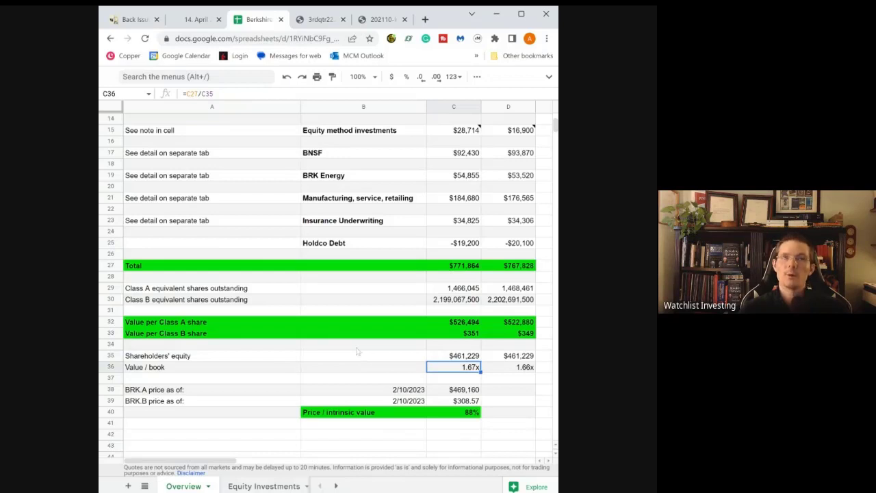
pyautogui.press('Down')
pyautogui.press('Down')
pyautogui.press('Down')
pyautogui.press('Down')
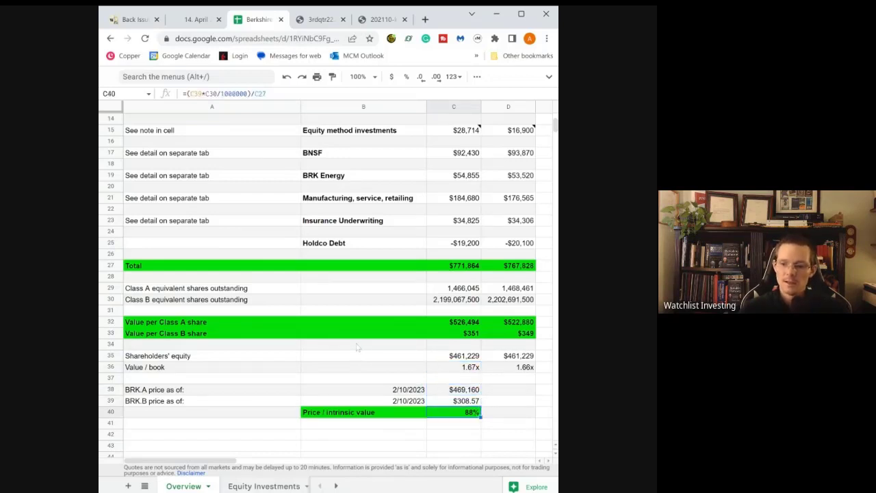
pyautogui.press('Up')
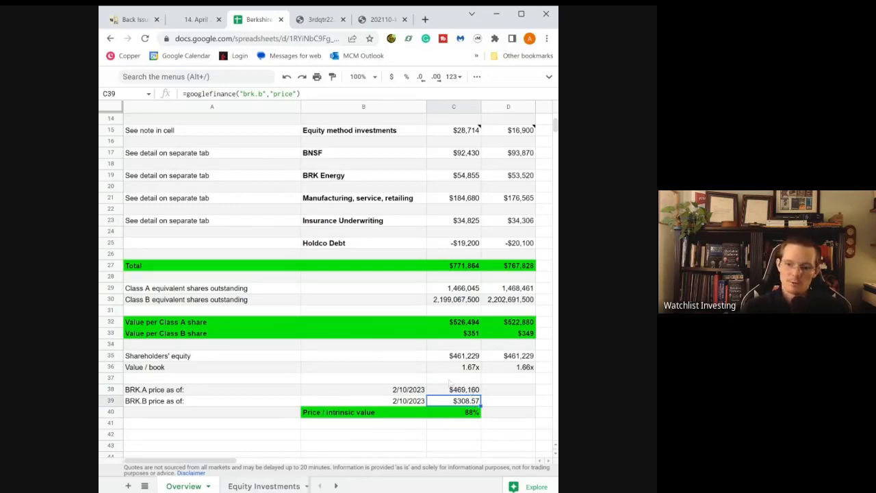
pyautogui.press('Down')
pyautogui.press('Down')
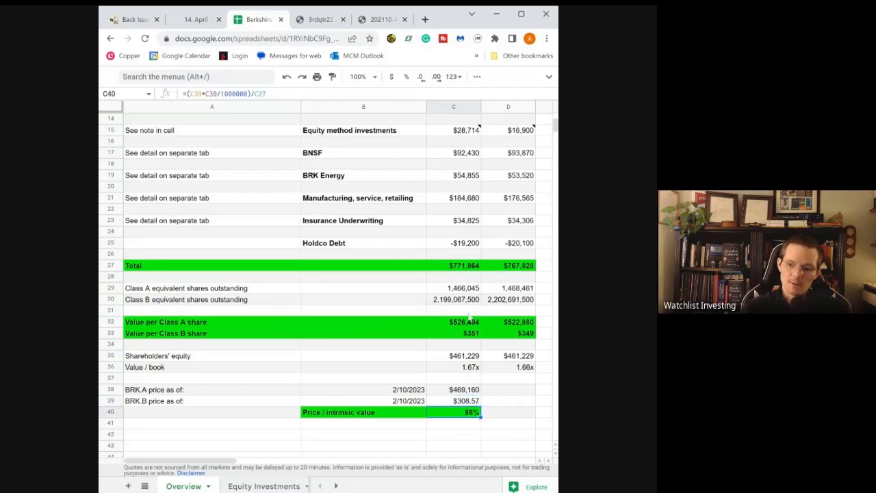
pyautogui.press('Down')
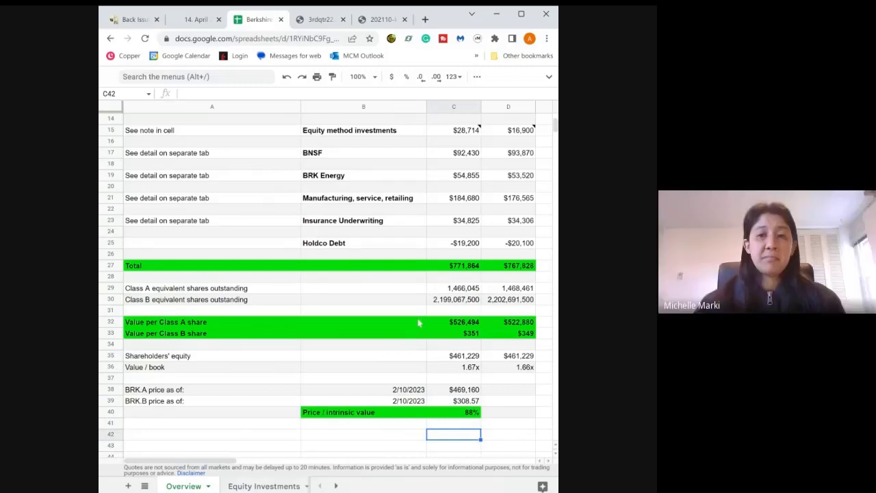
# Revisit the 2022-Q3 fixed maturity and Cash / Treasuries entries, and the Total formula that sums all the parts.
pyautogui.scroll(3, 399, 356)
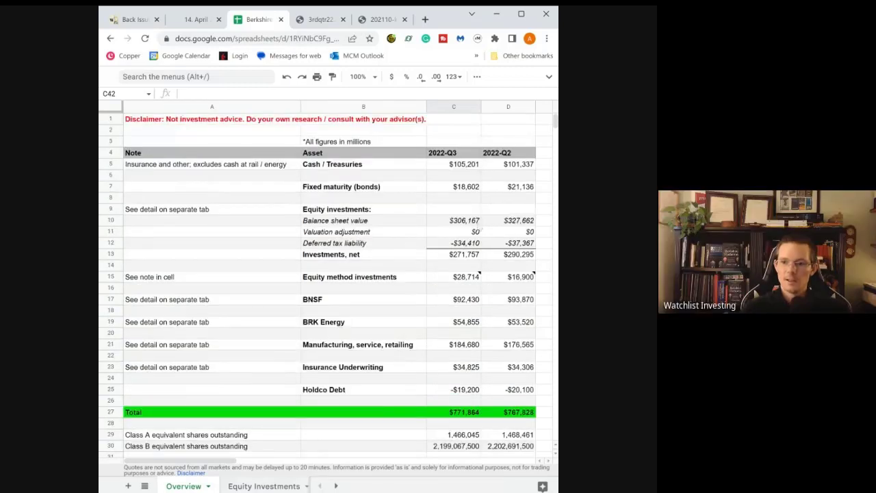
pyautogui.click(463, 197)
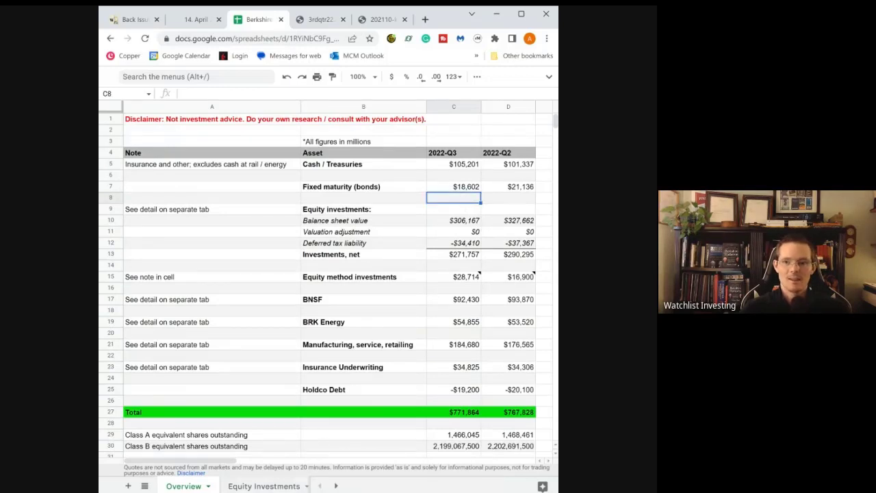
pyautogui.click(453, 186)
pyautogui.click(453, 164)
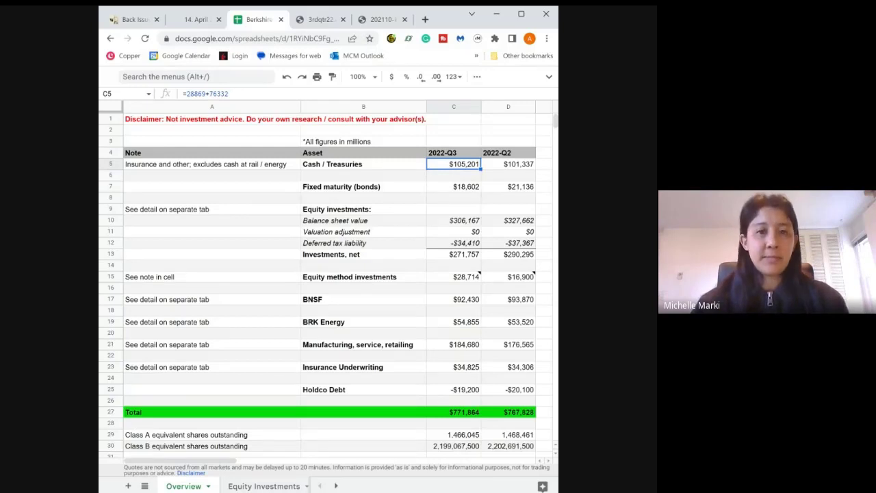
pyautogui.click(451, 413)
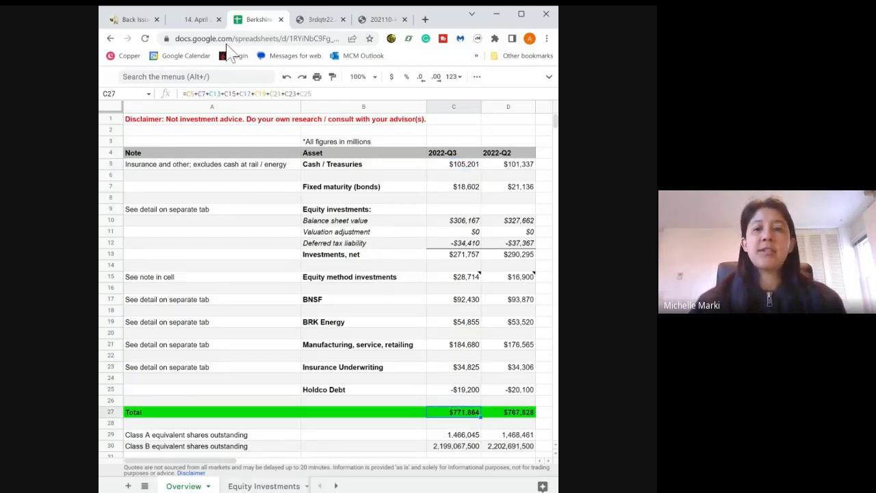
# Switch to the April 2022 newsletter, set its zoom to 100%, and examine the Quarter-End Price/Book Value chart on page 31.
pyautogui.click(196, 23)
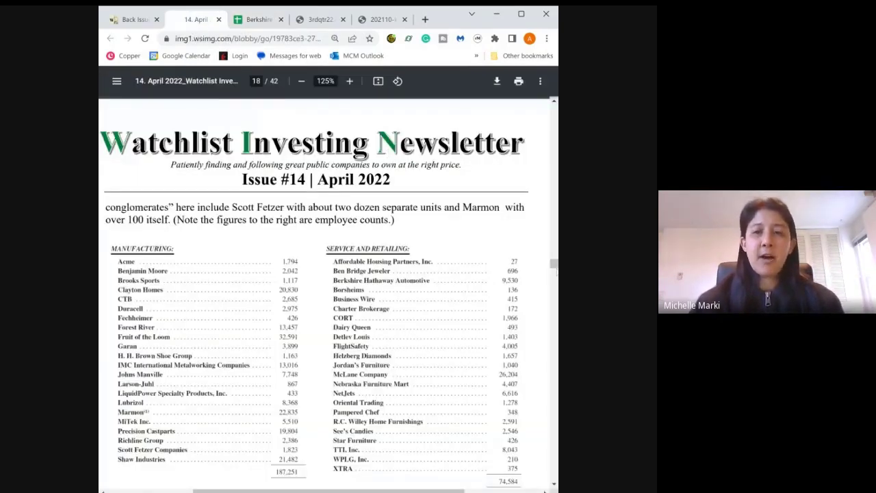
pyautogui.moveTo(554, 264); pyautogui.dragTo(553, 351)
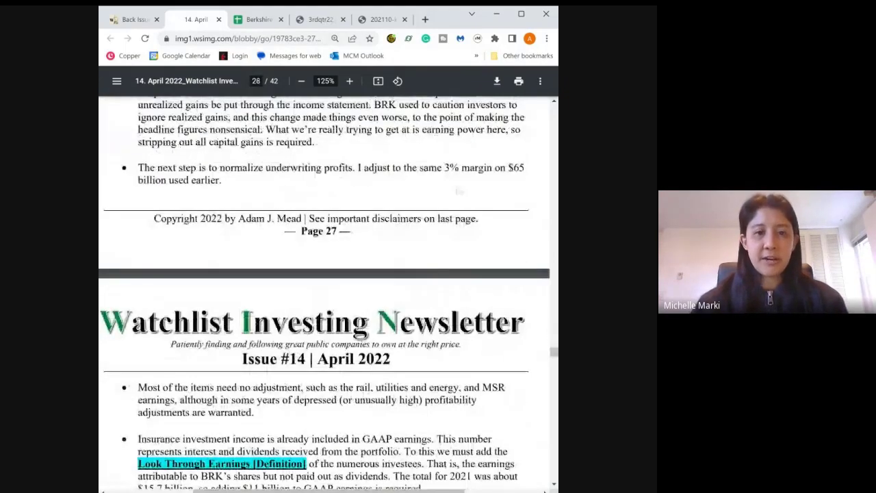
pyautogui.click(301, 81)
pyautogui.click(301, 81)
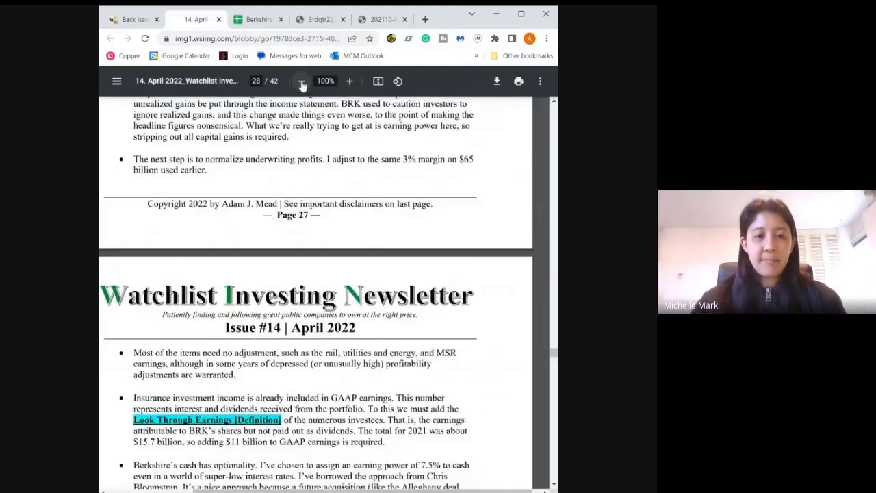
pyautogui.scroll(-5, 315, 295)
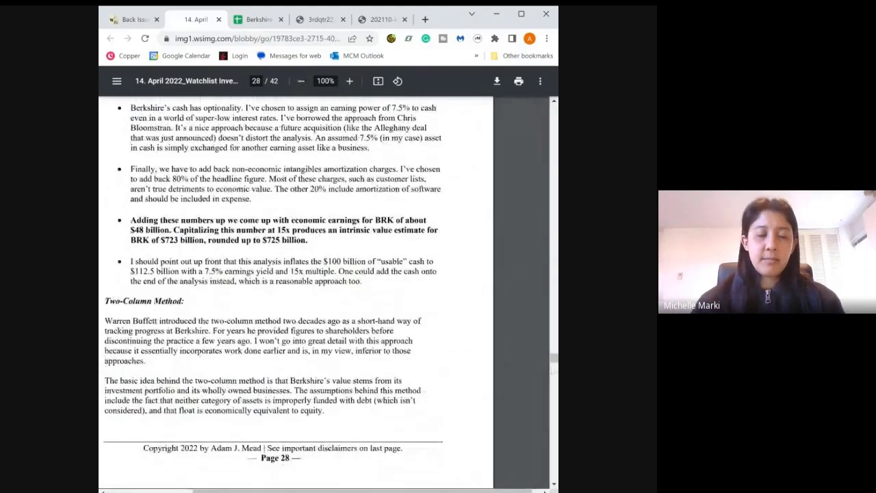
pyautogui.moveTo(554, 356); pyautogui.dragTo(549, 388)
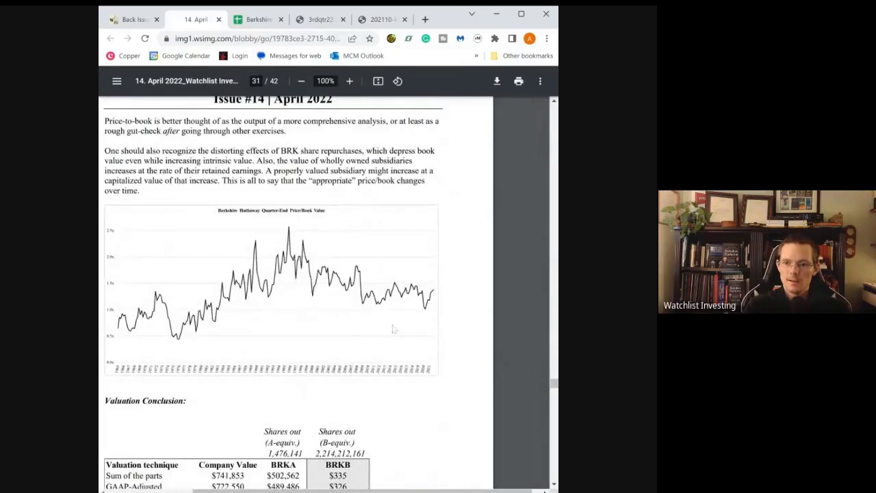
pyautogui.scroll(1, 392, 329)
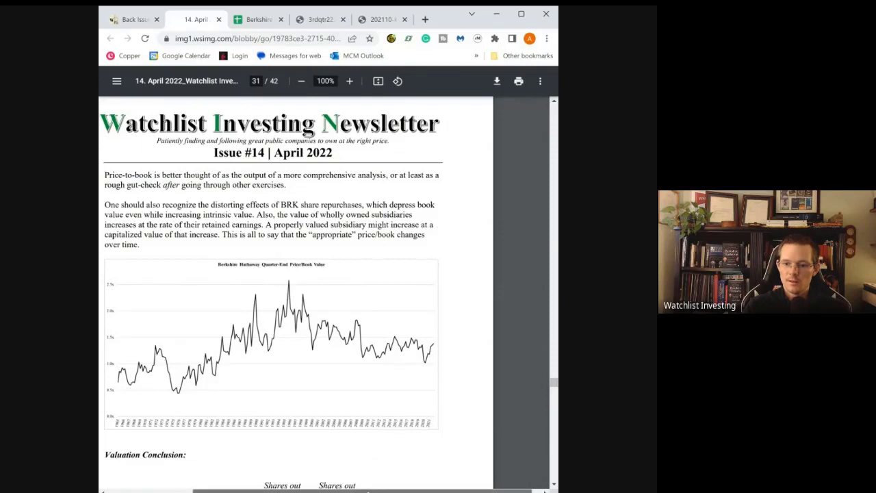
pyautogui.hscroll(-1, 330, 133)
pyautogui.hscroll(-1, 330, 133)
pyautogui.hscroll(-1, 339, 133)
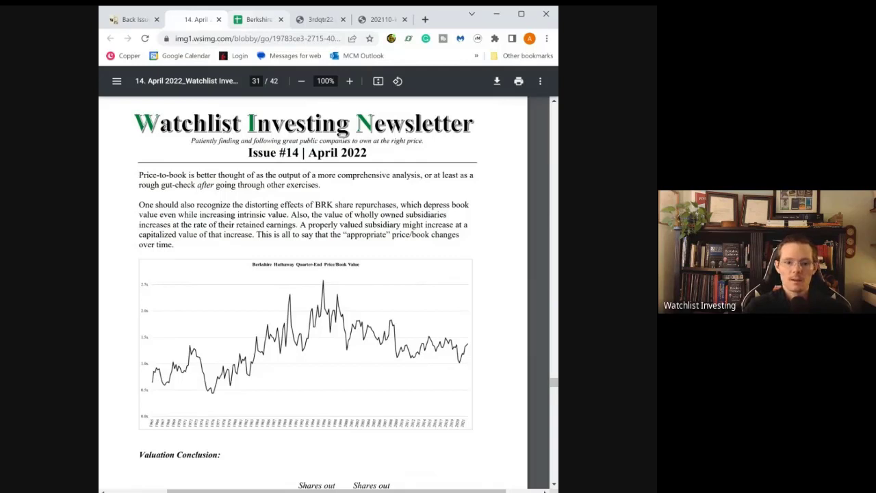
# Check the per-share values on the Berkshire Overview sheet and return to the newsletter to find the Insurance Underwriting appendix on page 36.
pyautogui.click(254, 22)
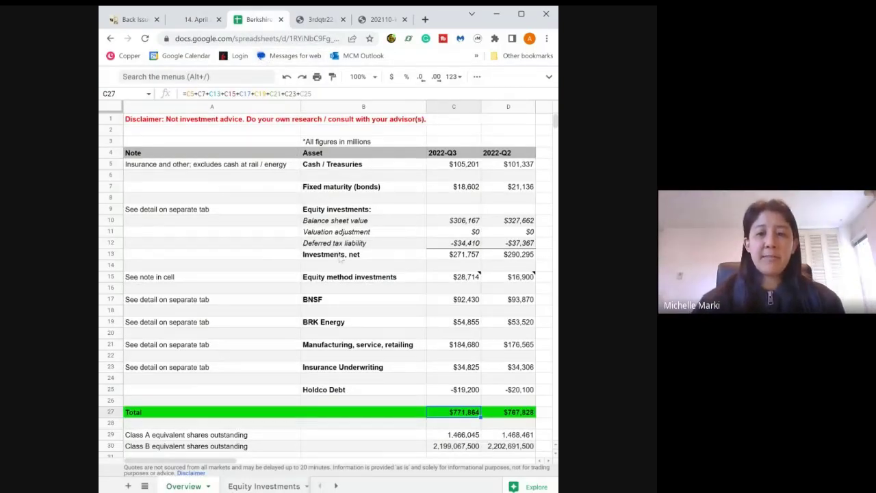
pyautogui.scroll(-2, 340, 258)
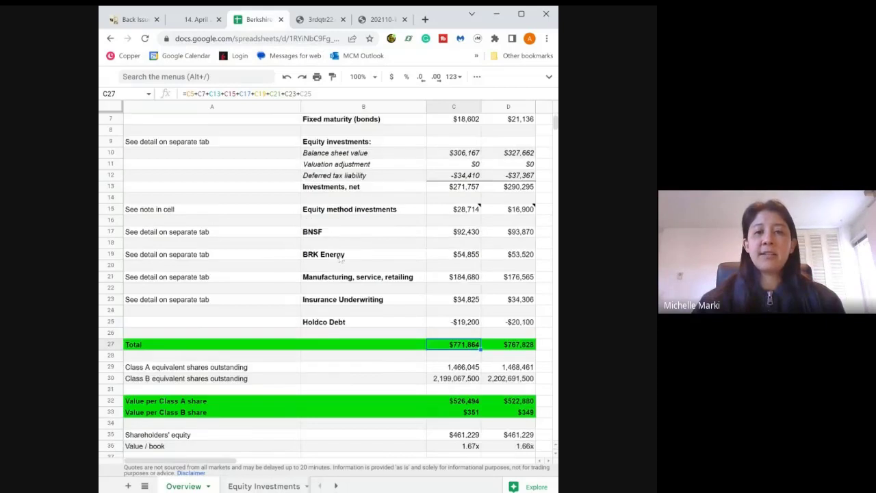
pyautogui.click(201, 25)
pyautogui.scroll(-10, 313, 294)
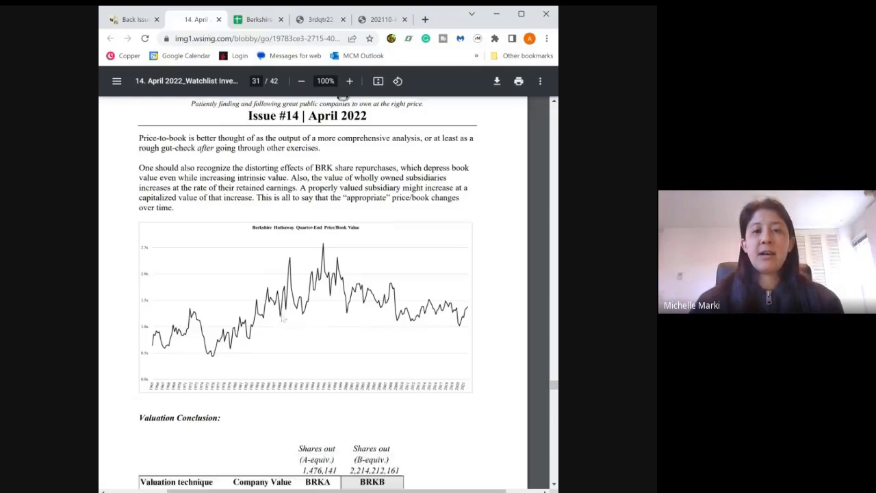
pyautogui.scroll(-20, 312, 294)
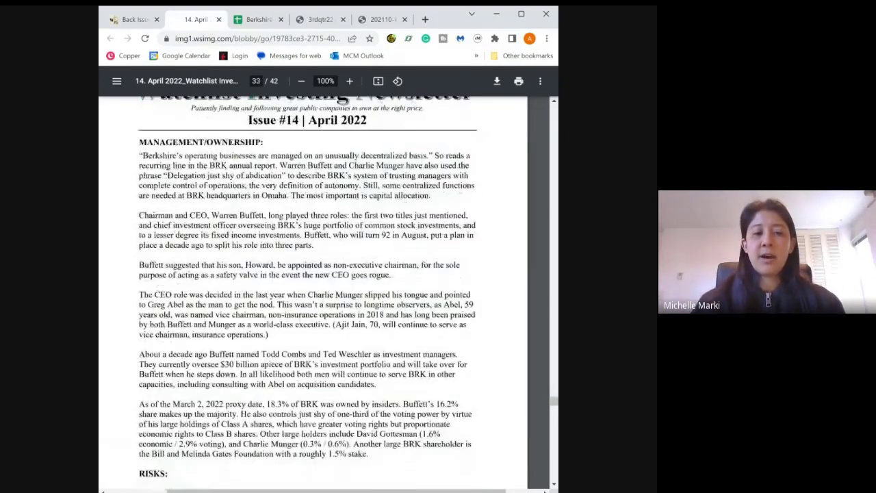
pyautogui.scroll(-20, 313, 294)
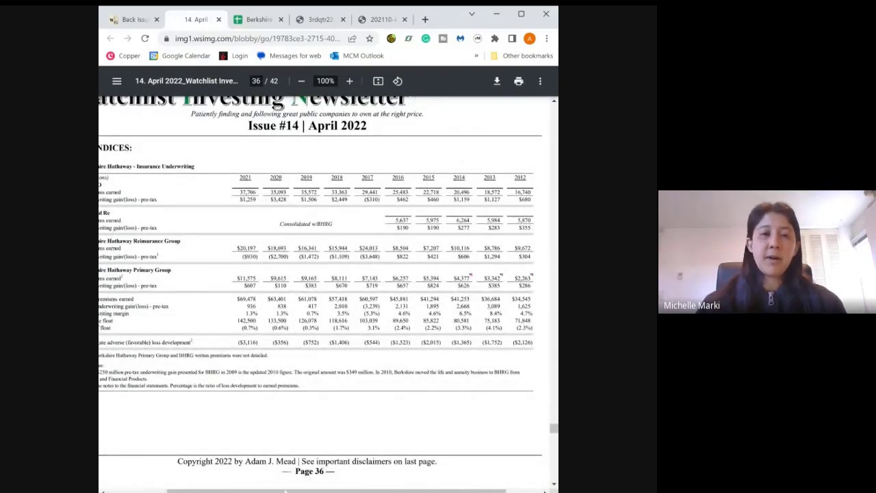
pyautogui.moveTo(285, 491); pyautogui.dragTo(255, 491)
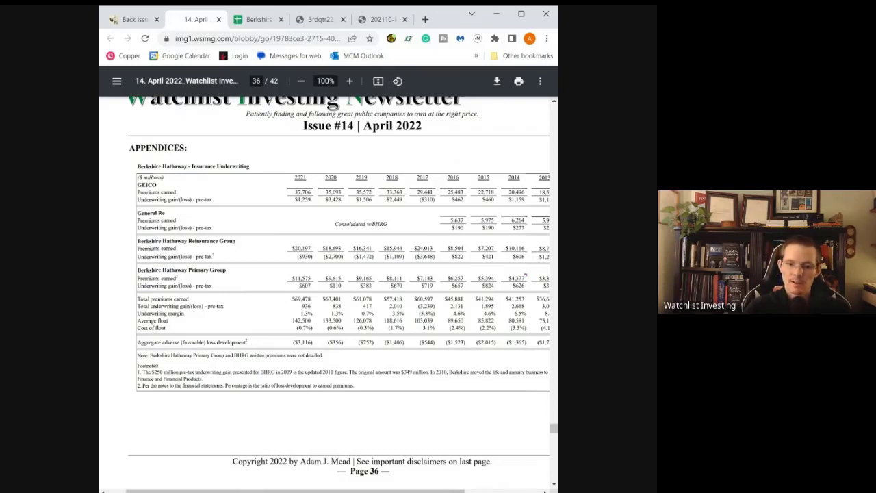
# Highlight the Aggregate adverse (favorable) loss development label and examine that row's figures from 2021 back to 2012.
pyautogui.moveTo(137, 342); pyautogui.dragTo(315, 343)
pyautogui.click(314, 342)
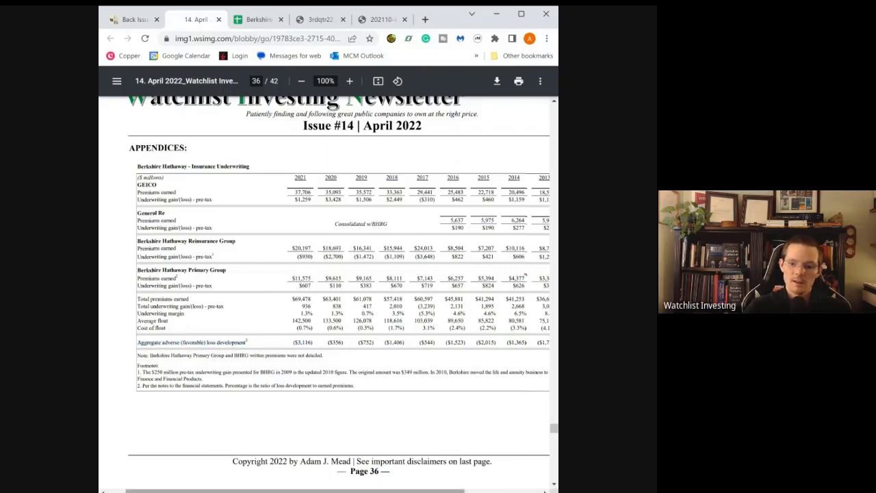
pyautogui.moveTo(295, 490); pyautogui.dragTo(337, 492)
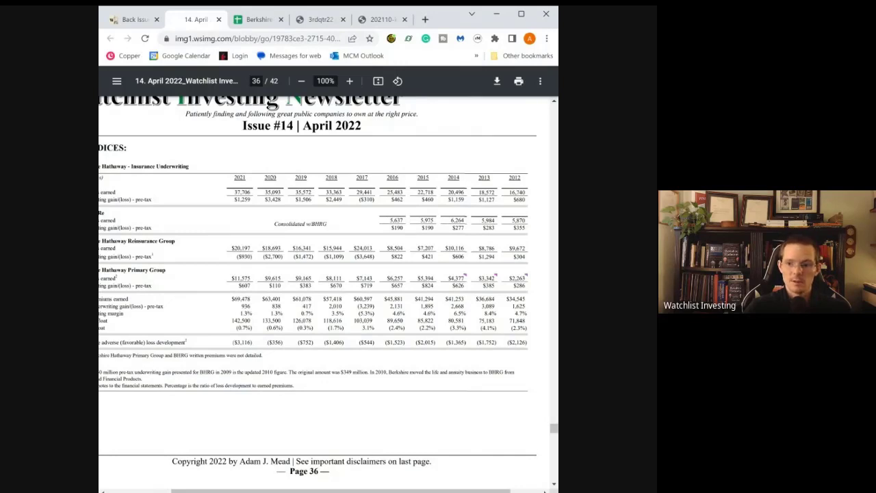
pyautogui.moveTo(308, 490); pyautogui.dragTo(243, 489)
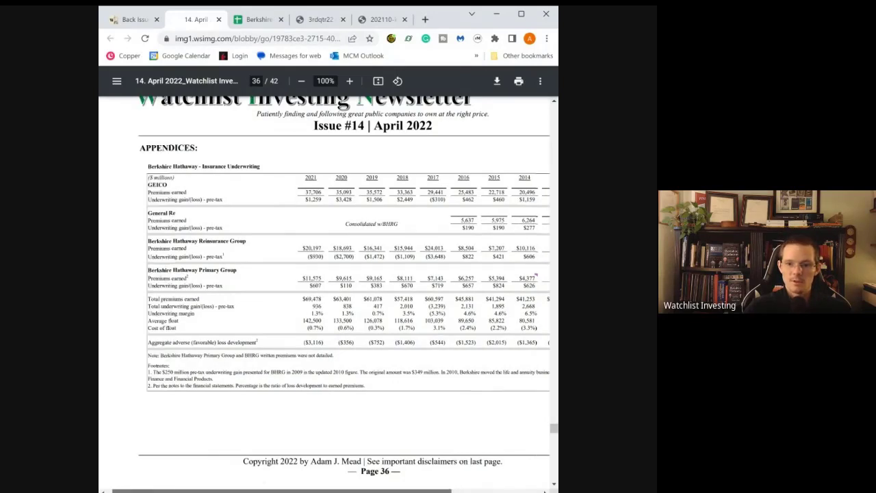
# Review the Insurance Group float table on page 37 and the total cash history on pages 38 and 39.
pyautogui.scroll(-4, 328, 294)
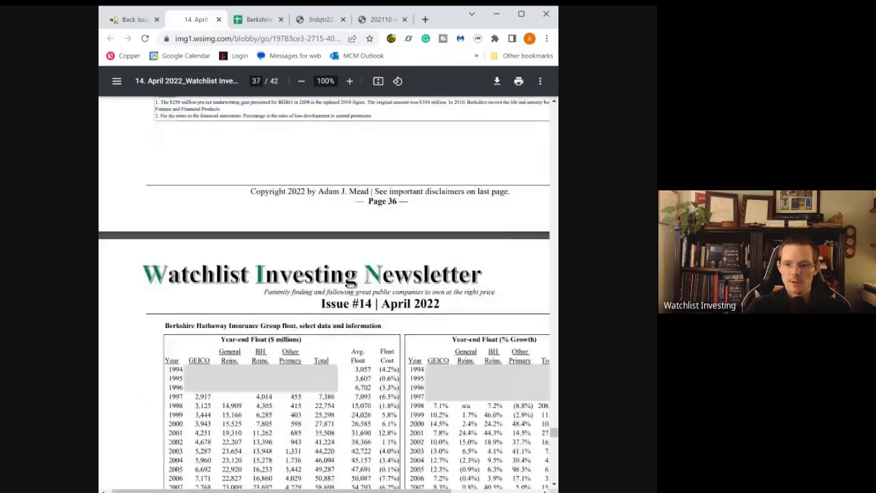
pyautogui.scroll(-3, 328, 294)
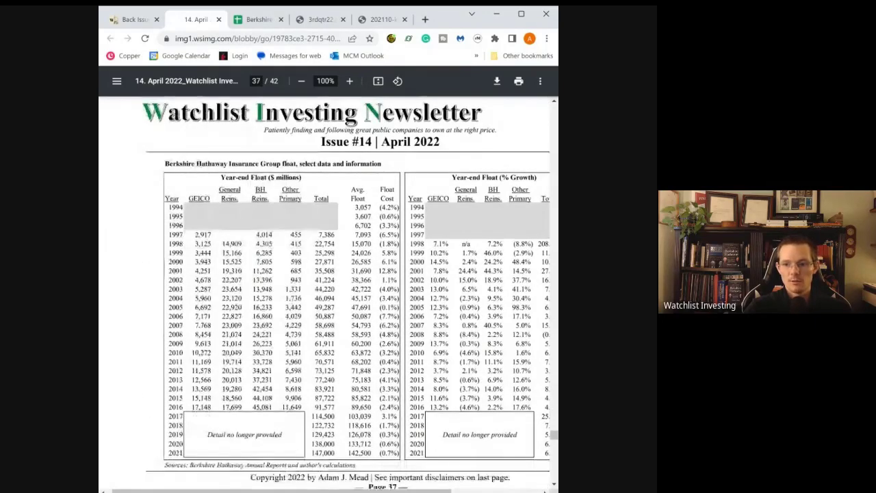
pyautogui.scroll(-6, 329, 294)
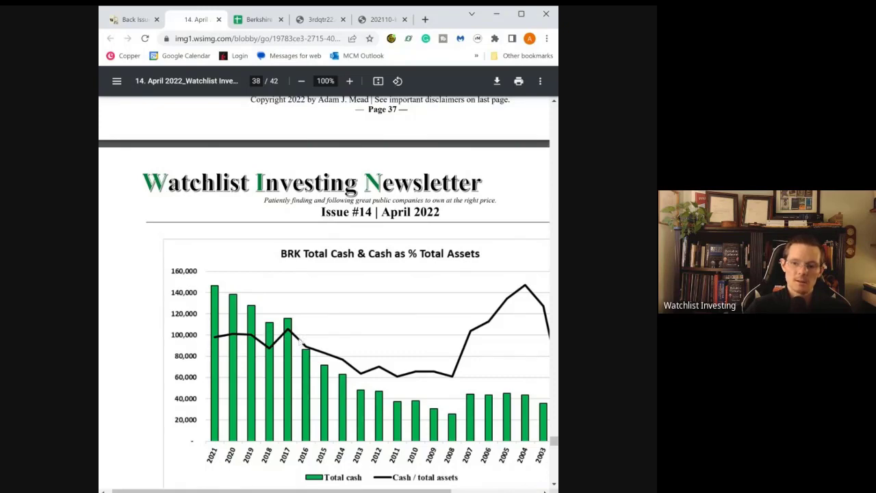
pyautogui.scroll(-8, 301, 350)
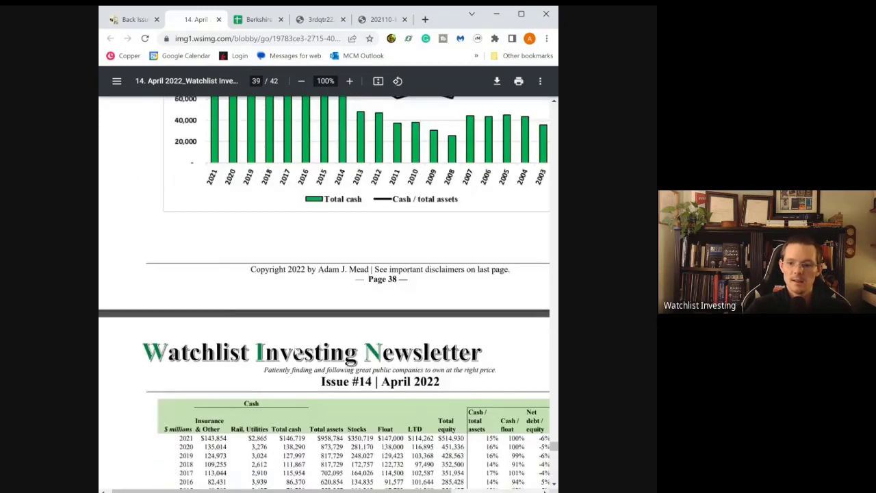
pyautogui.scroll(-1, 294, 350)
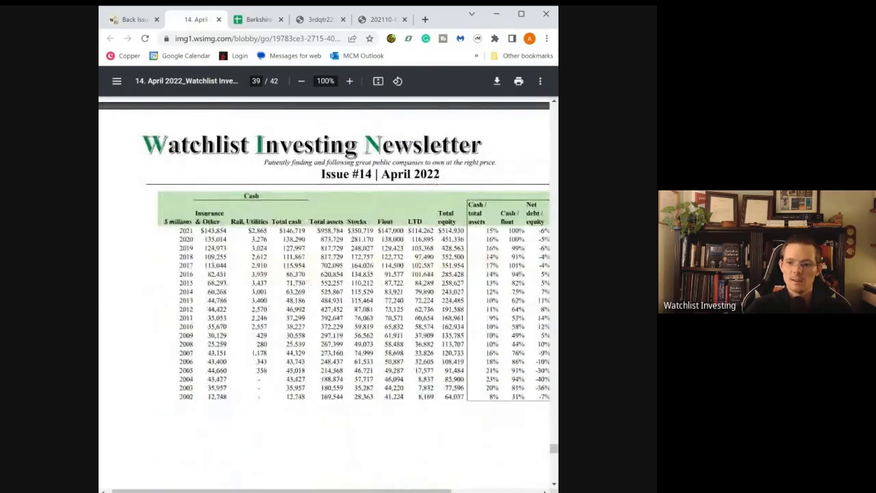
# Examine the repurchases table and the full BRK Class A Equivalent Shares Outstanding chart on page 40.
pyautogui.scroll(-7, 294, 349)
pyautogui.scroll(-3, 294, 350)
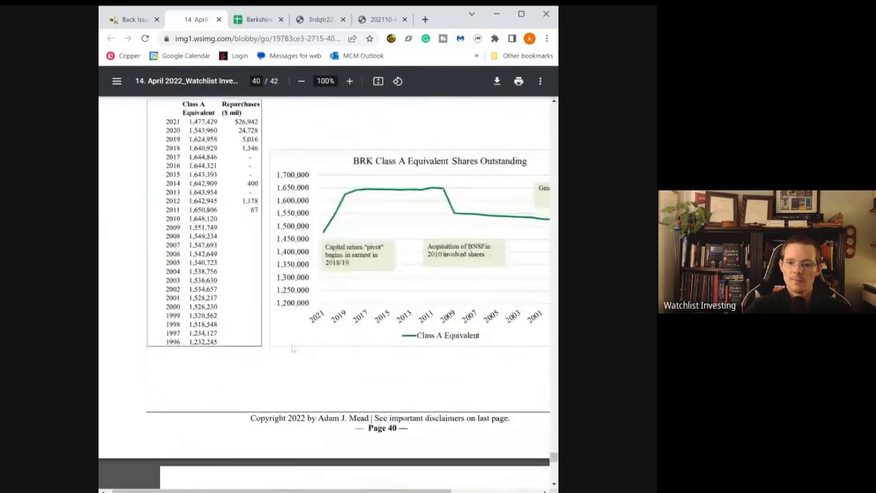
pyautogui.scroll(2, 267, 402)
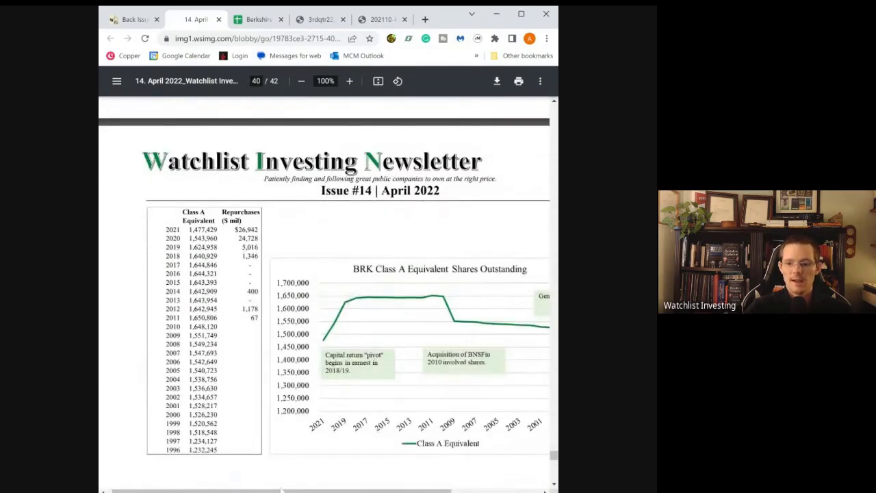
pyautogui.moveTo(283, 490); pyautogui.dragTo(325, 490)
pyautogui.hscroll(3, 437, 411)
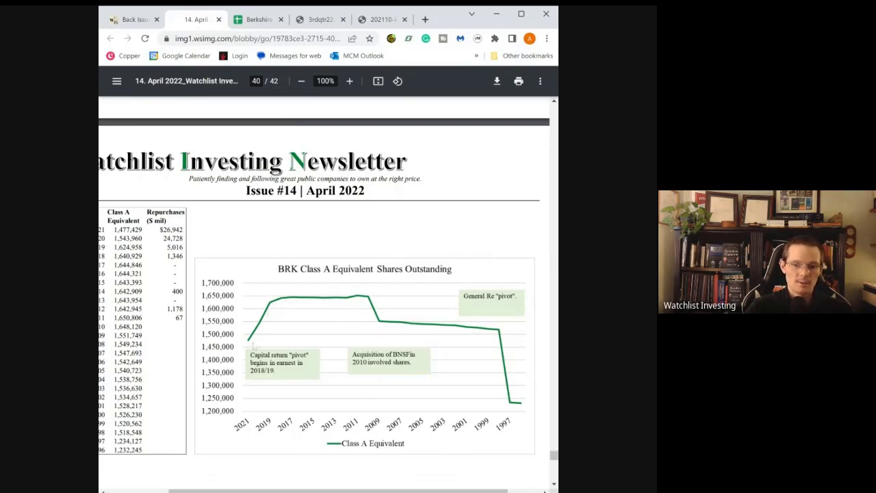
# View the newsletter's closing About page, including the book description, Disclaimer and Subscribe box.
pyautogui.scroll(-5, 249, 348)
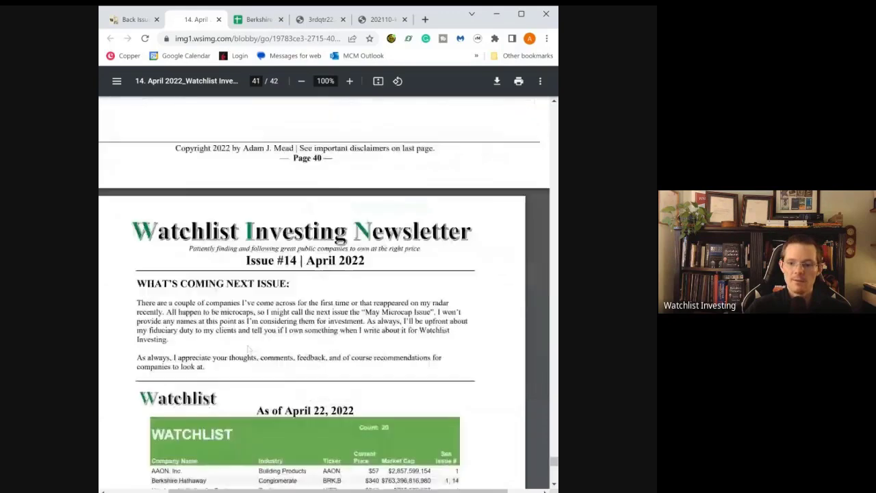
pyautogui.scroll(-10, 248, 349)
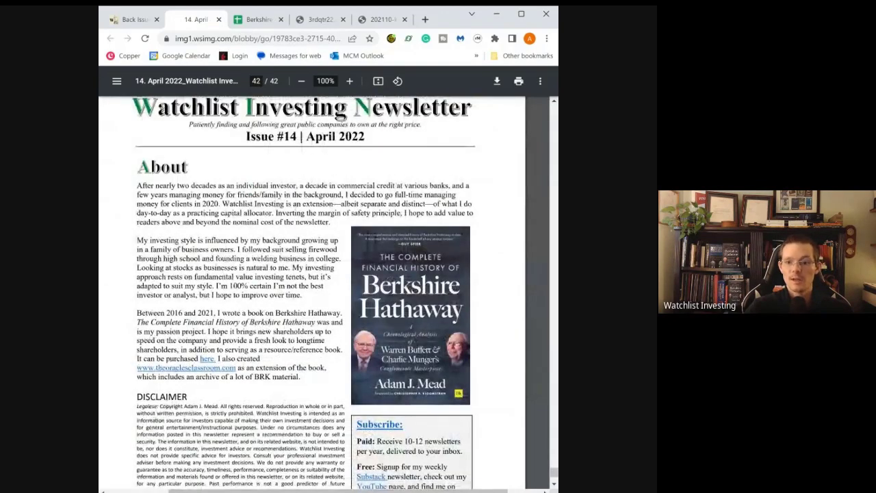
pyautogui.scroll(-1, 269, 338)
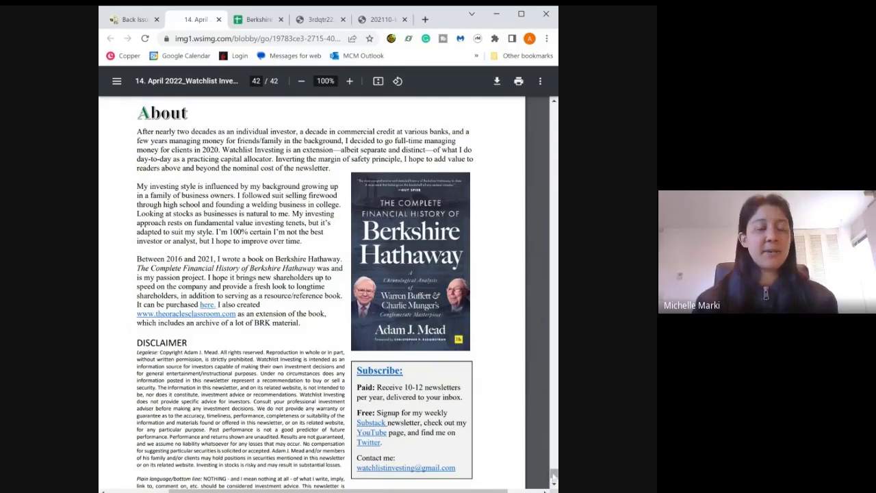
# Return to the GAAP-Adjusted Financials table on page 27 and highlight the Total economic earnings row and its 2021 figure.
pyautogui.moveTo(554, 436); pyautogui.dragTo(554, 347)
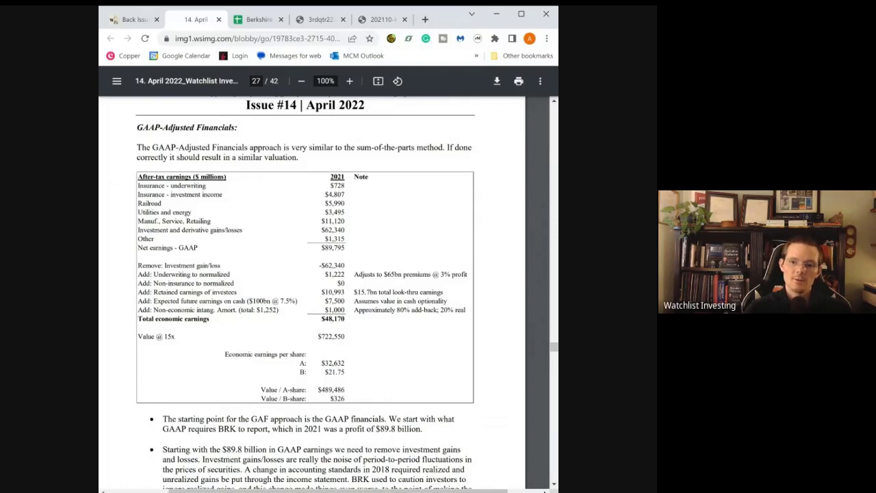
pyautogui.moveTo(345, 319); pyautogui.dragTo(138, 318)
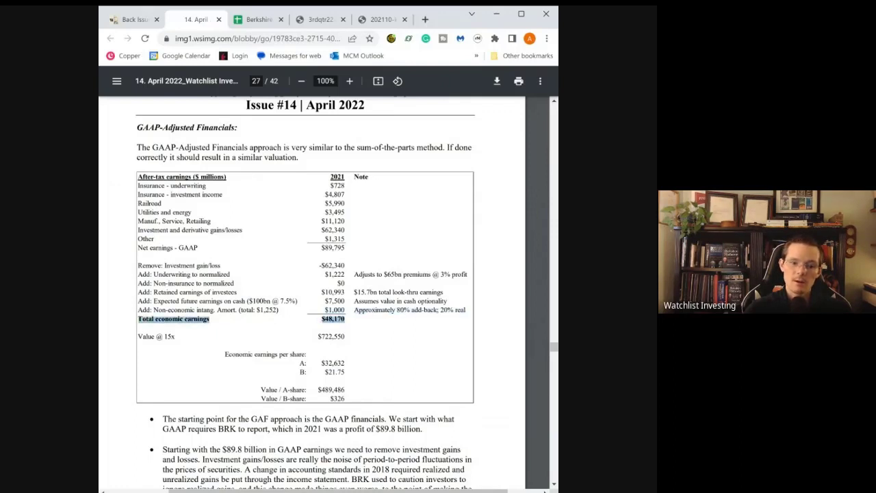
pyautogui.click(302, 320)
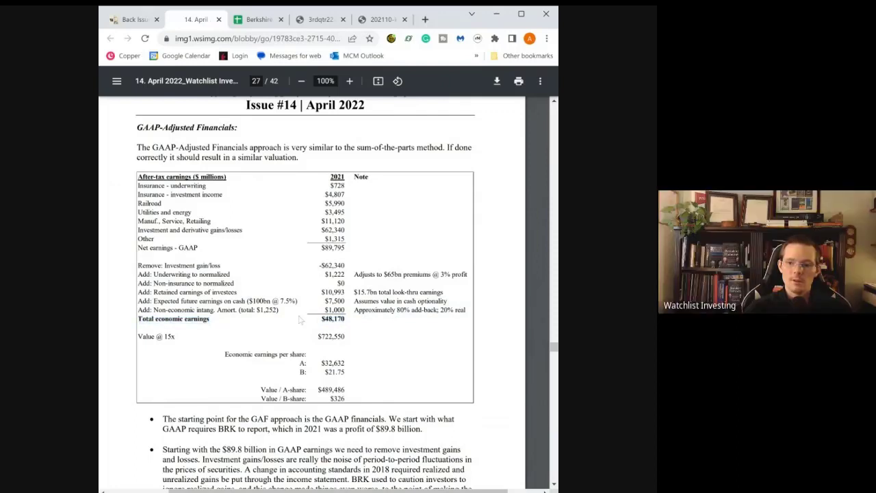
pyautogui.moveTo(345, 319); pyautogui.dragTo(321, 319)
pyautogui.click(309, 323)
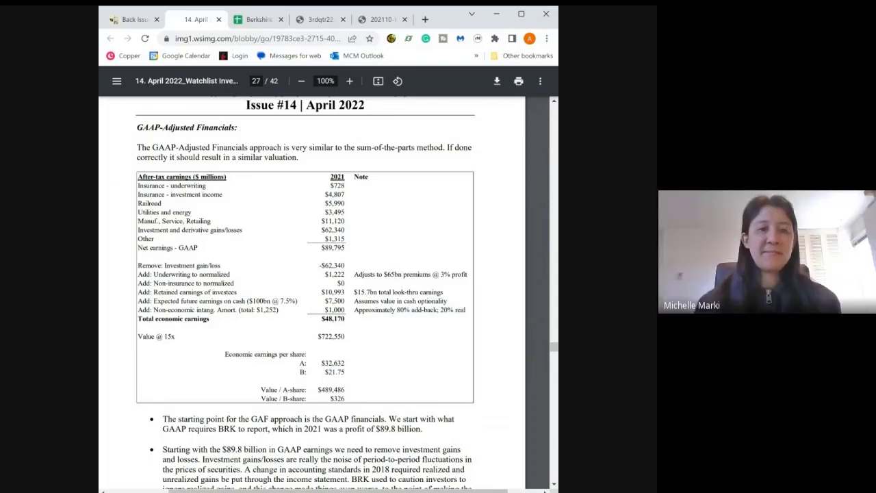
# Open watchlistinvesting.com in a new browser tab and view the Substack sign-up and Watchlist Deep Dives subscription offer.
pyautogui.click(425, 19)
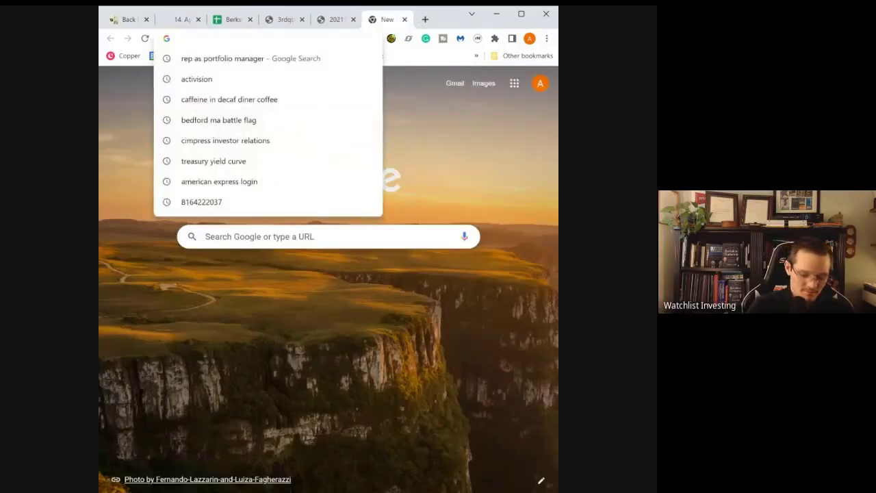
pyautogui.write('wat')
pyautogui.press('Return')
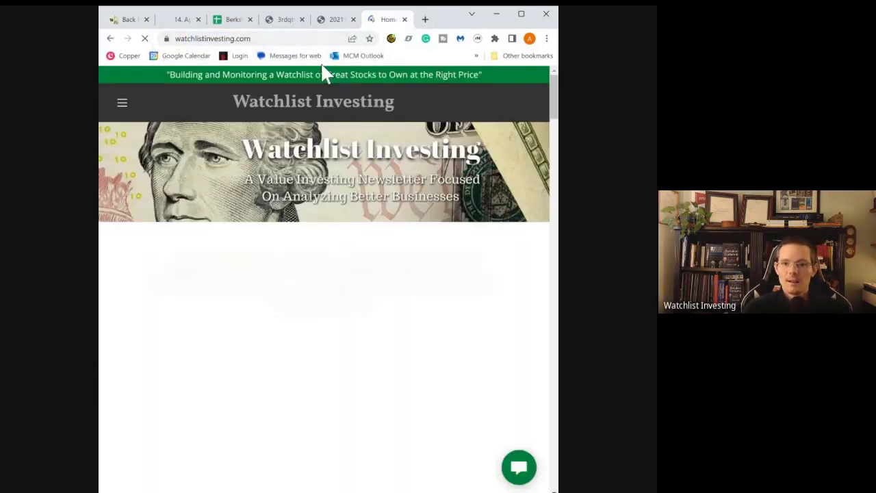
pyautogui.scroll(-3, 326, 274)
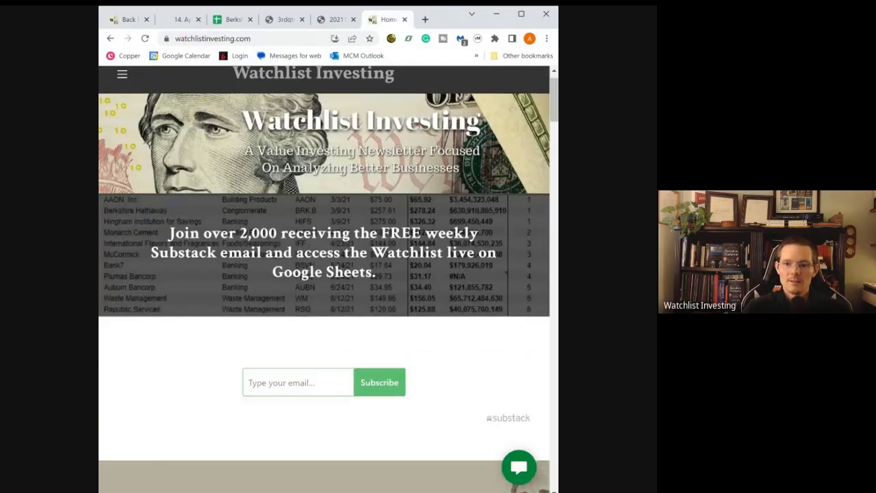
pyautogui.scroll(-3, 356, 294)
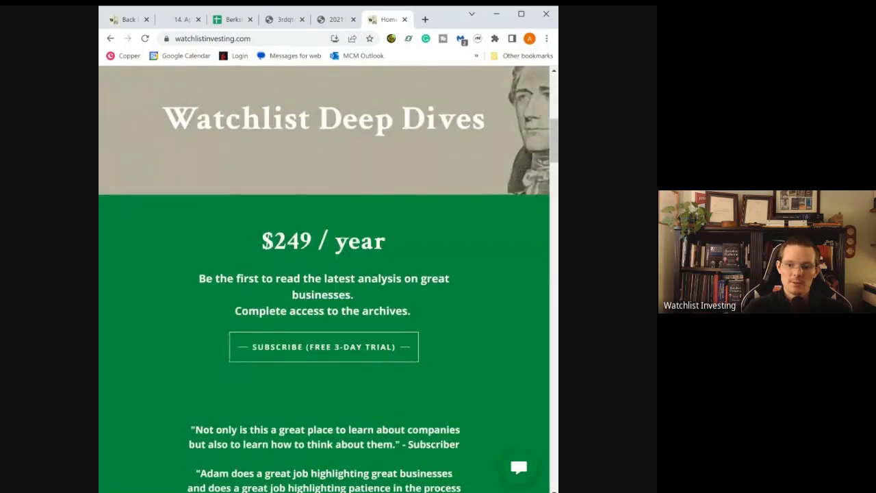
# Open the website's Coverage page and look through the archive of back issues with their deep-dive companies, from 2022 down to late 2021.
pyautogui.scroll(-1, 363, 294)
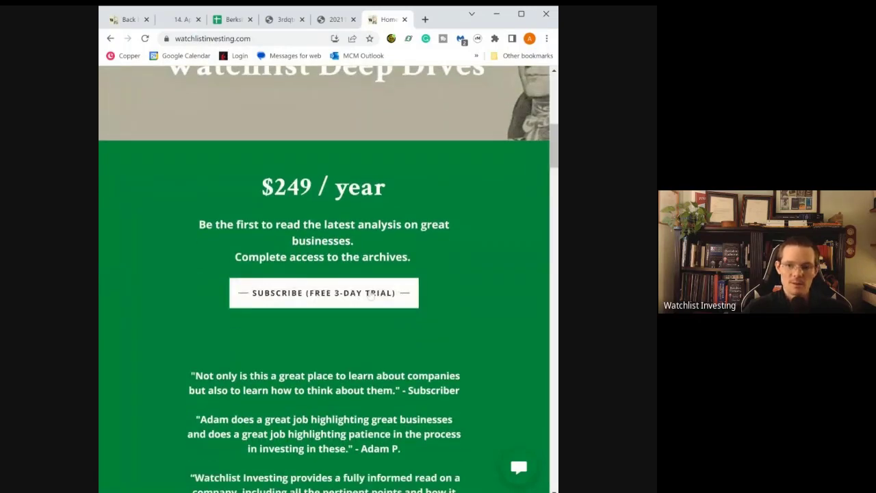
pyautogui.scroll(8, 363, 280)
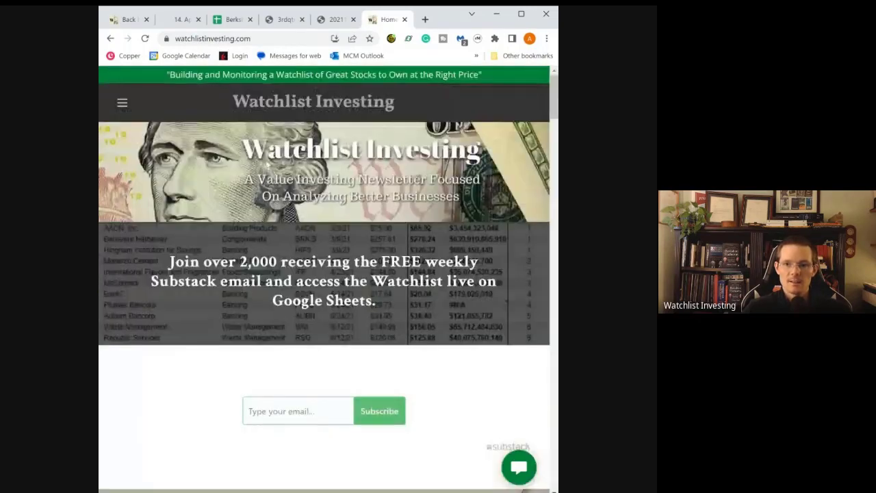
pyautogui.click(123, 104)
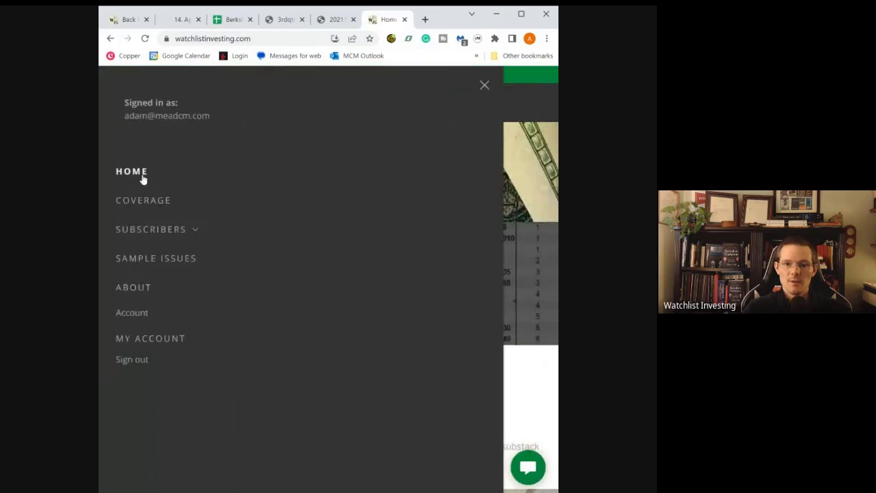
pyautogui.scroll(-5, 141, 200)
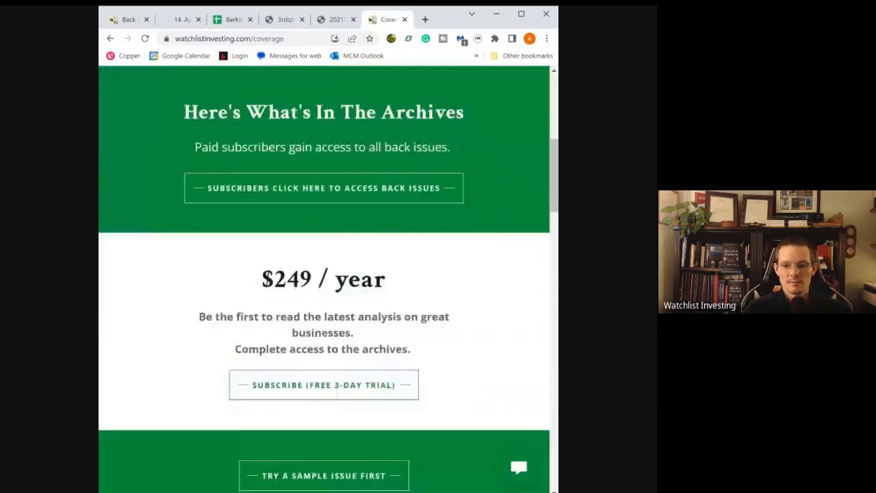
pyautogui.scroll(-6, 332, 274)
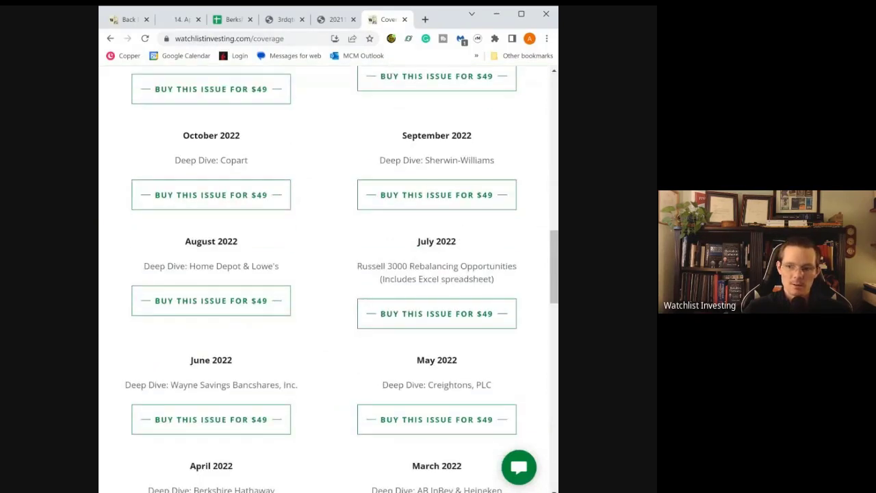
pyautogui.scroll(-2, 237, 288)
pyautogui.scroll(-3, 238, 289)
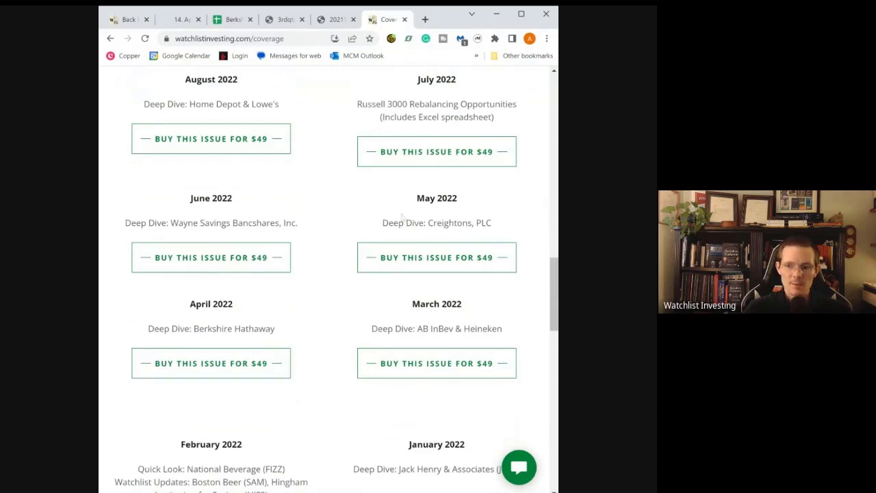
pyautogui.scroll(-2, 373, 243)
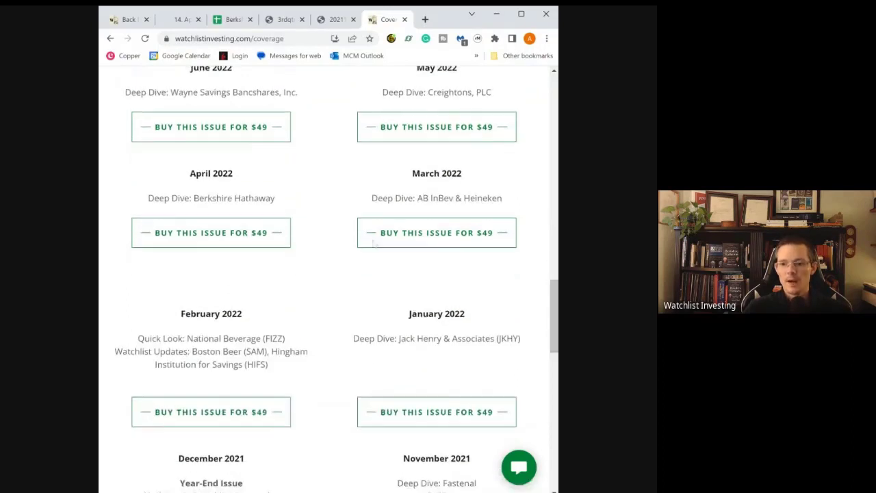
pyautogui.moveTo(554, 316); pyautogui.dragTo(553, 110)
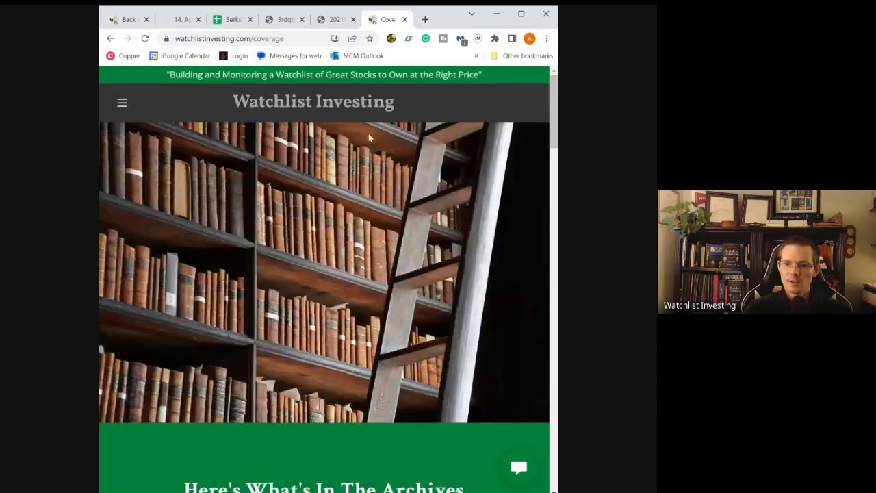
# Return to the Watchlist Investing home page and place the cursor in the free weekly Substack email sign-up field.
pyautogui.click(120, 105)
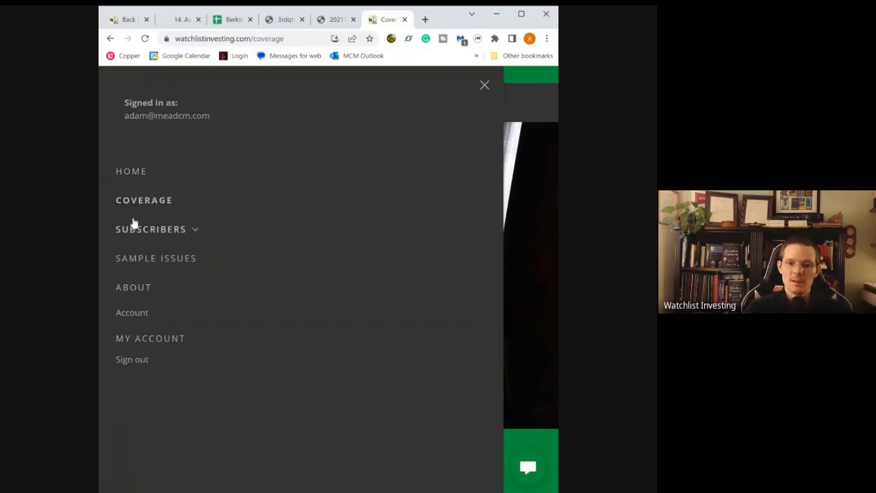
pyautogui.click(484, 87)
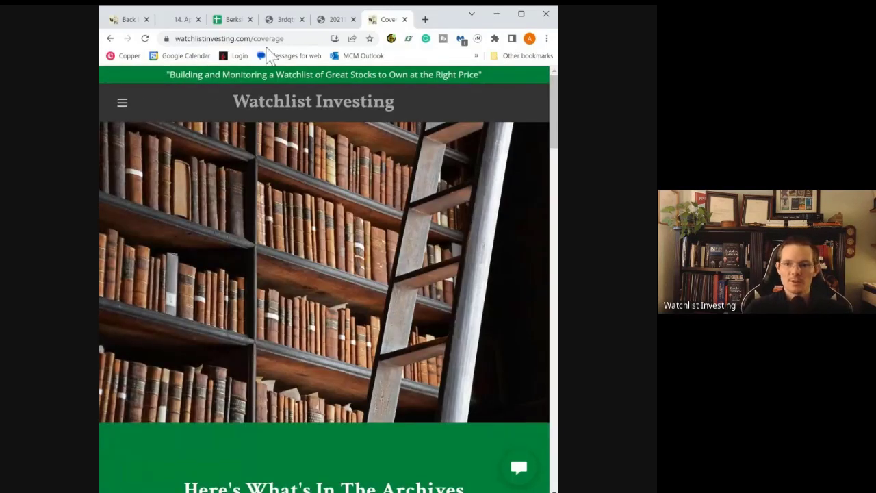
pyautogui.click(263, 102)
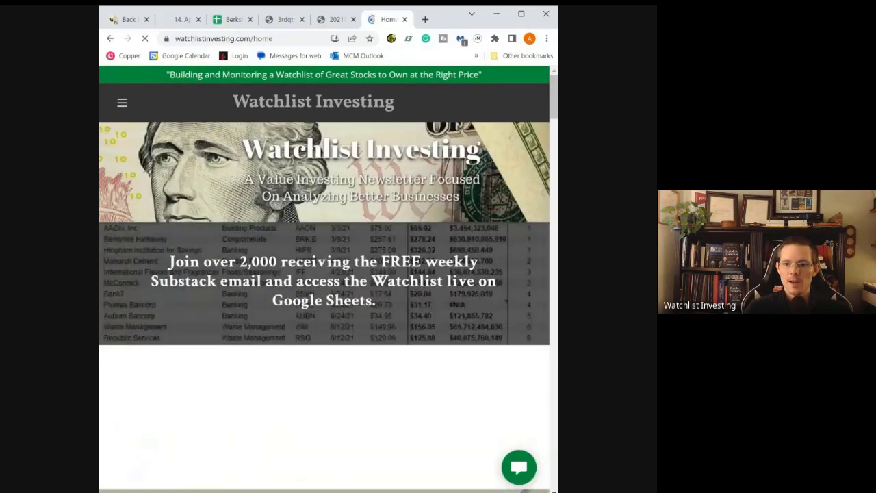
pyautogui.scroll(-3, 345, 292)
pyautogui.click(287, 249)
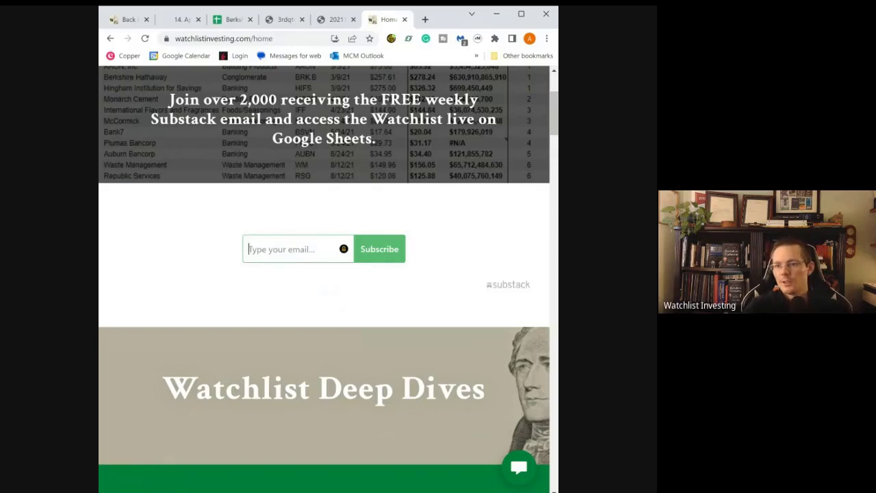
# Open theoraclesclassroom.com in a new browser tab and view the Berkshire book promotion and reader endorsements on its home page.
pyautogui.click(425, 19)
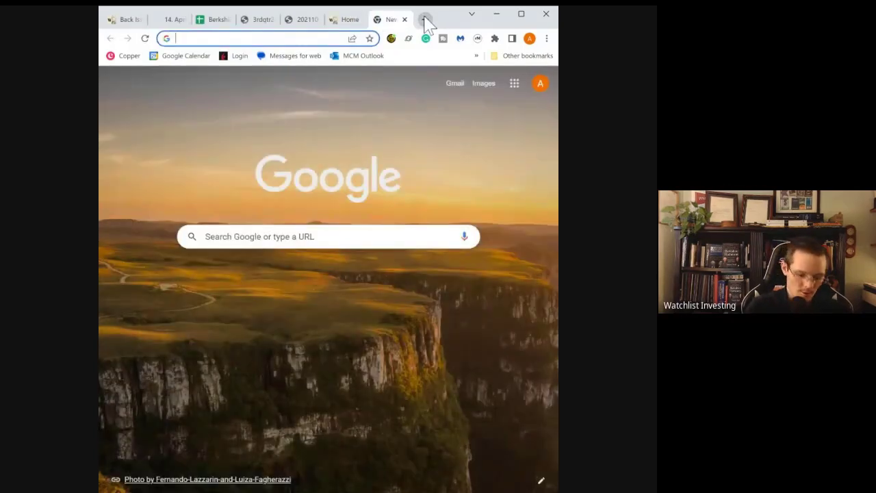
pyautogui.write('ther')
pyautogui.press('BackSpace')
pyautogui.press('BackSpace')
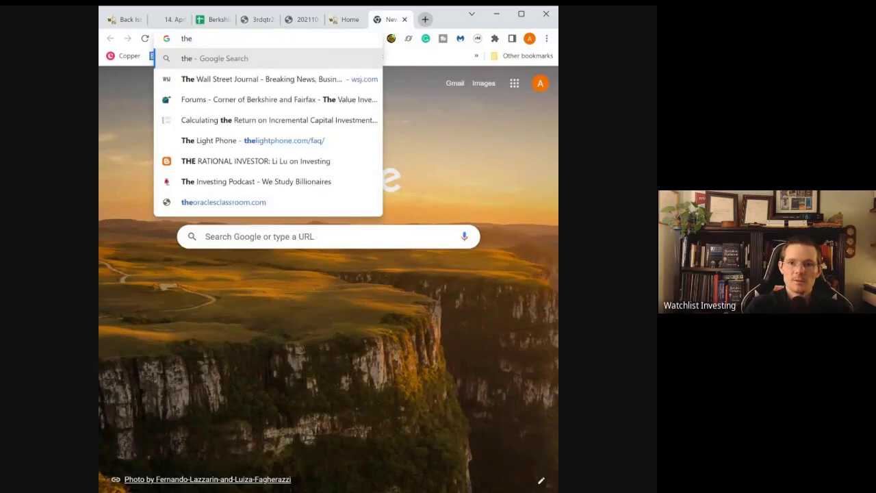
pyautogui.write('or')
pyautogui.press('Return')
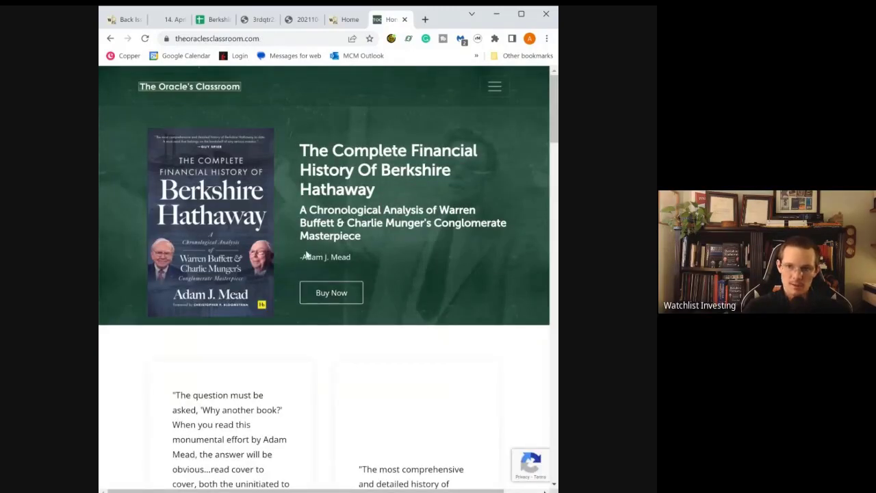
pyautogui.scroll(-5, 311, 253)
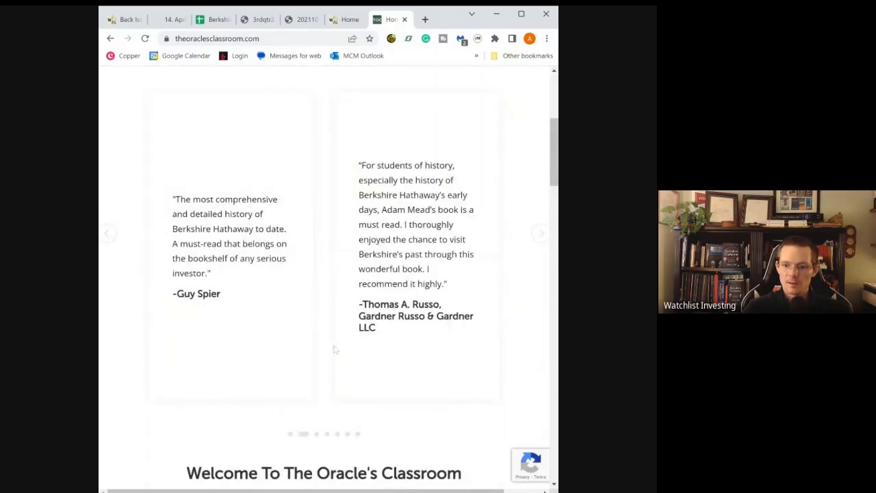
pyautogui.scroll(-4, 333, 350)
pyautogui.scroll(8, 331, 344)
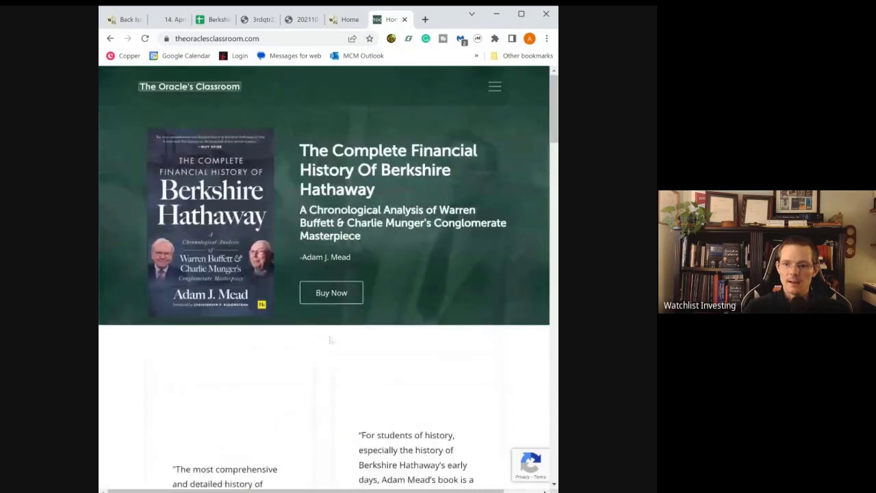
# Open the site's BRK Timeline page and view the chart of Berkshire Hathaway's beginnings and the first timeline entry.
pyautogui.click(489, 91)
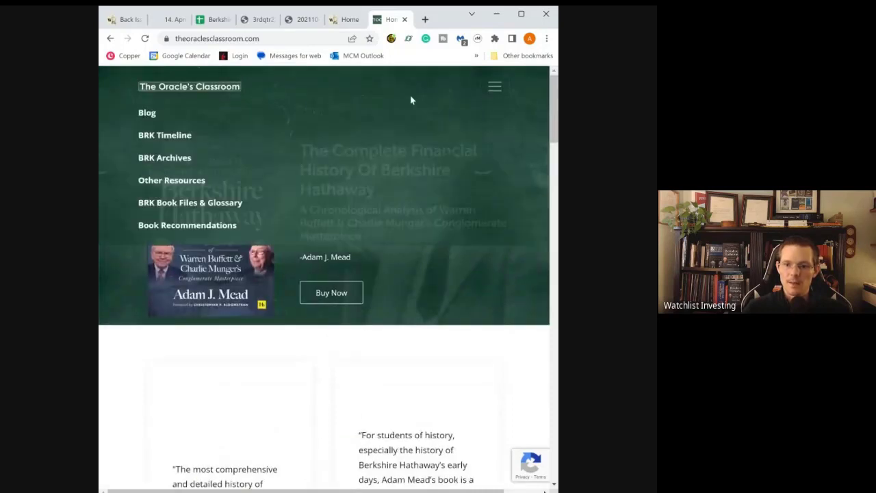
pyautogui.click(175, 135)
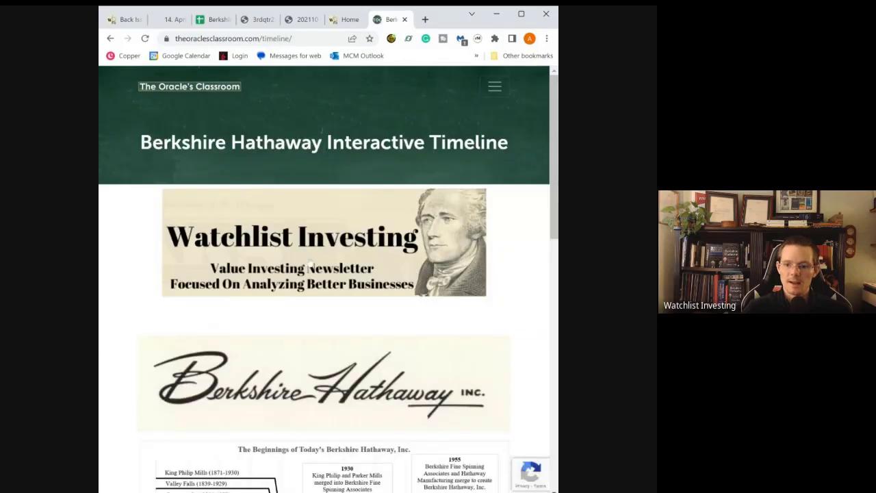
pyautogui.scroll(-2, 319, 269)
pyautogui.scroll(-2, 319, 270)
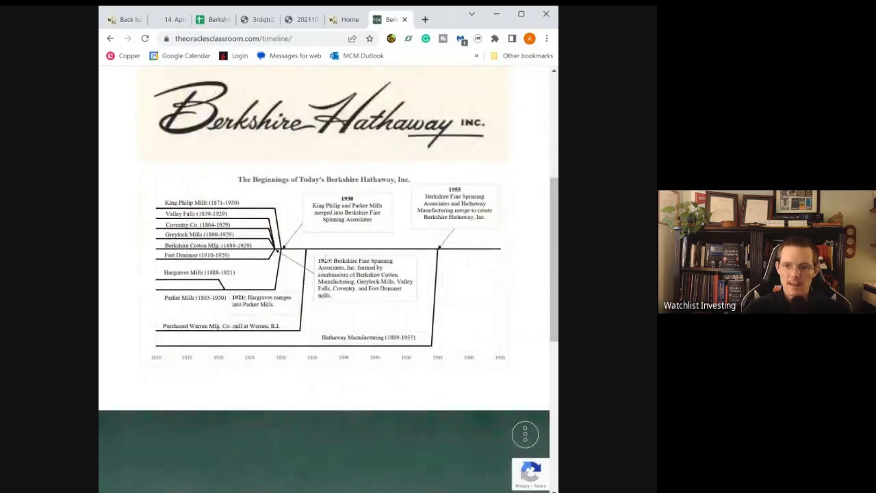
pyautogui.scroll(-4, 313, 266)
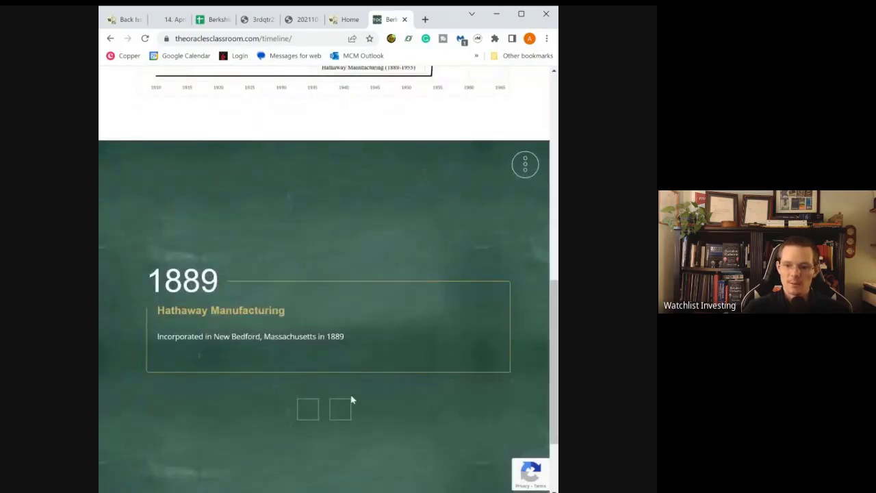
# Advance the interactive timeline from 1889, then use its year list to show the 1978 Diversified Retailing entry.
pyautogui.click(340, 416)
pyautogui.click(525, 164)
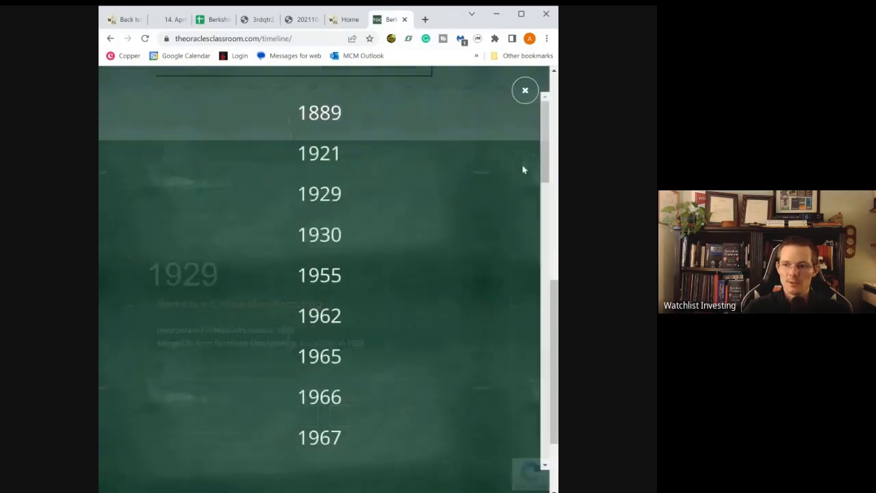
pyautogui.scroll(-3, 319, 274)
pyautogui.click(315, 387)
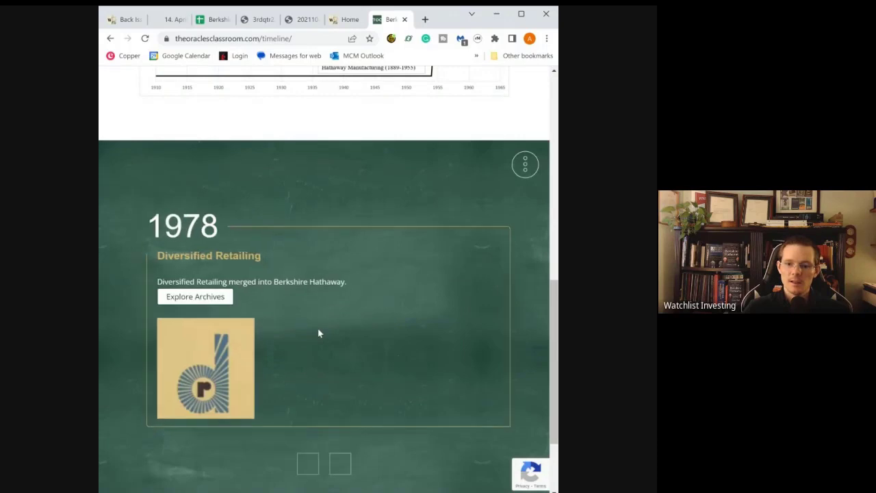
# Open the BRK Archives page and look through the list of Berkshire subsidiaries.
pyautogui.scroll(10, 258, 150)
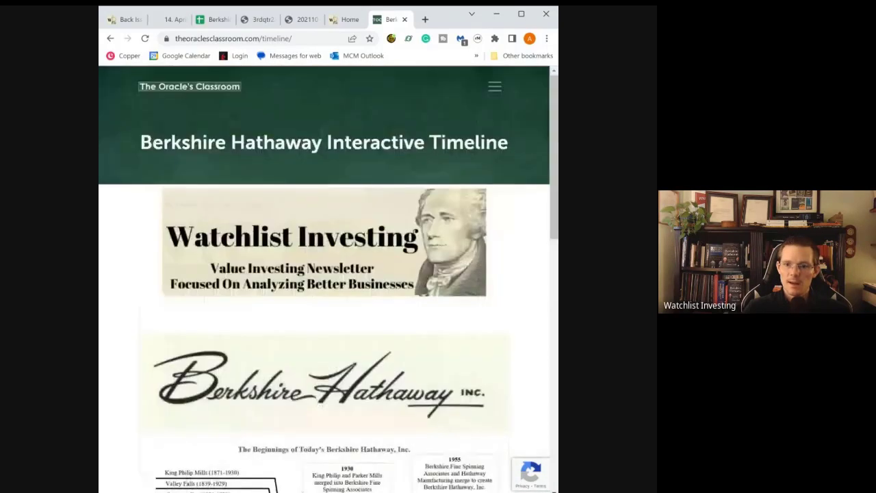
pyautogui.click(492, 86)
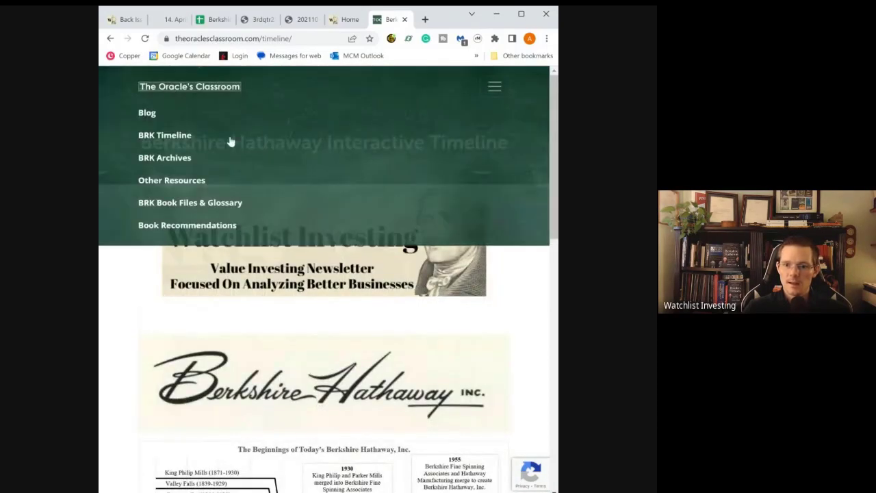
pyautogui.click(167, 160)
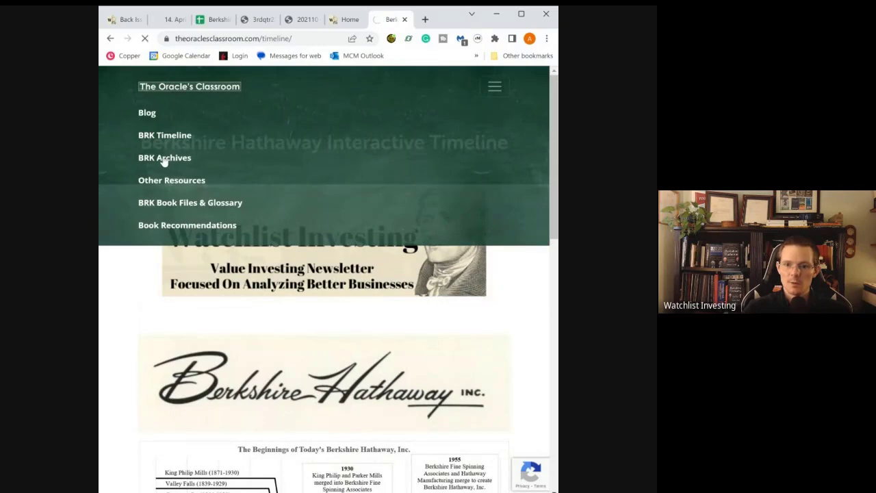
pyautogui.scroll(-8, 255, 287)
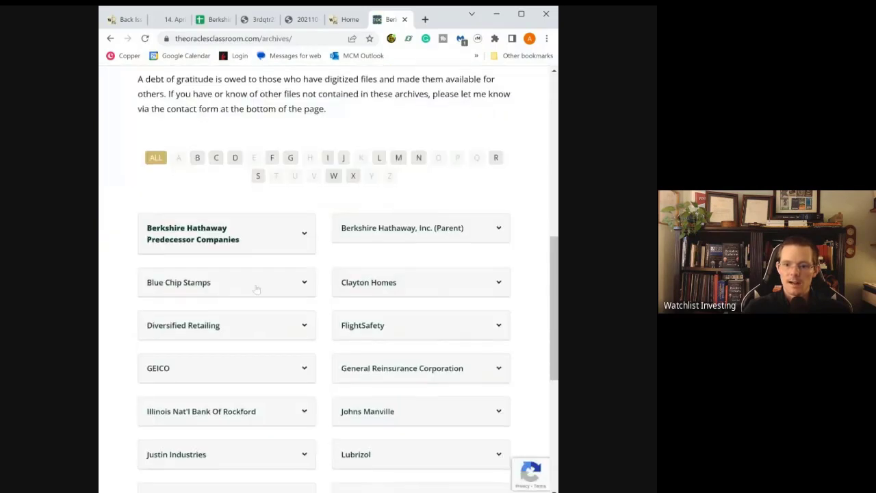
pyautogui.scroll(-1, 256, 287)
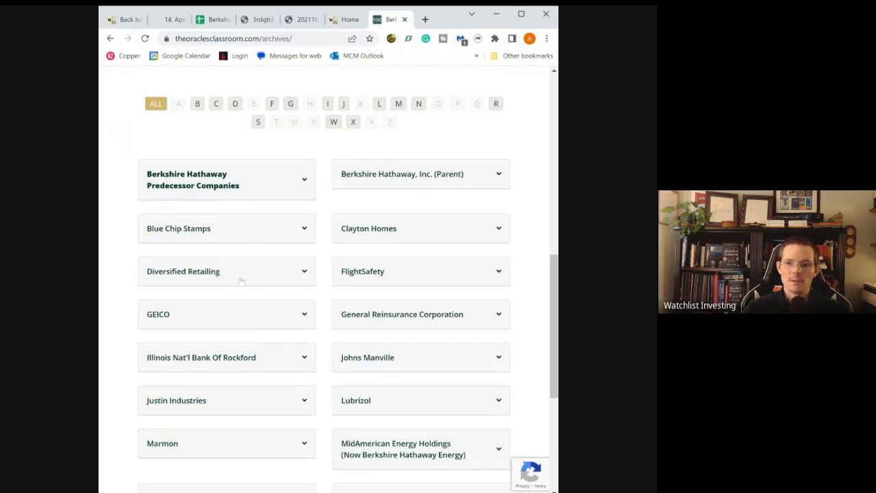
# Expand the Diversified Retailing and GEICO archives, view GEICO's annual report files, and collapse the GEICO section.
pyautogui.click(239, 279)
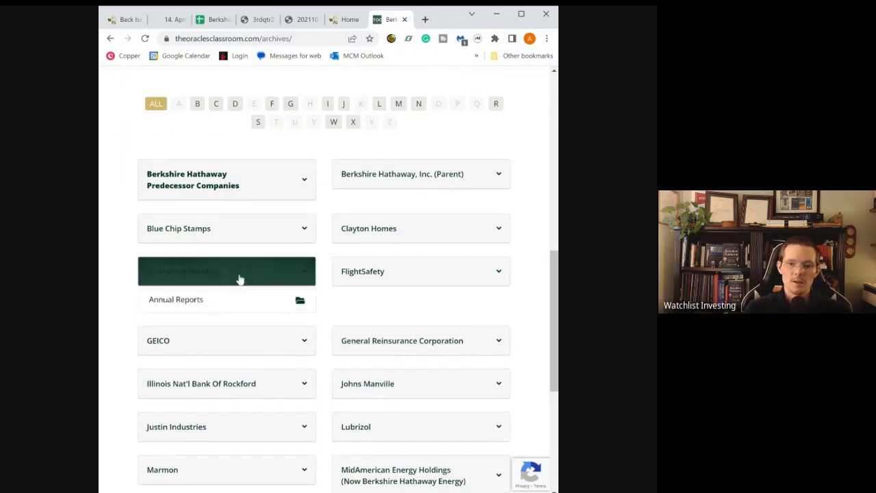
pyautogui.click(185, 344)
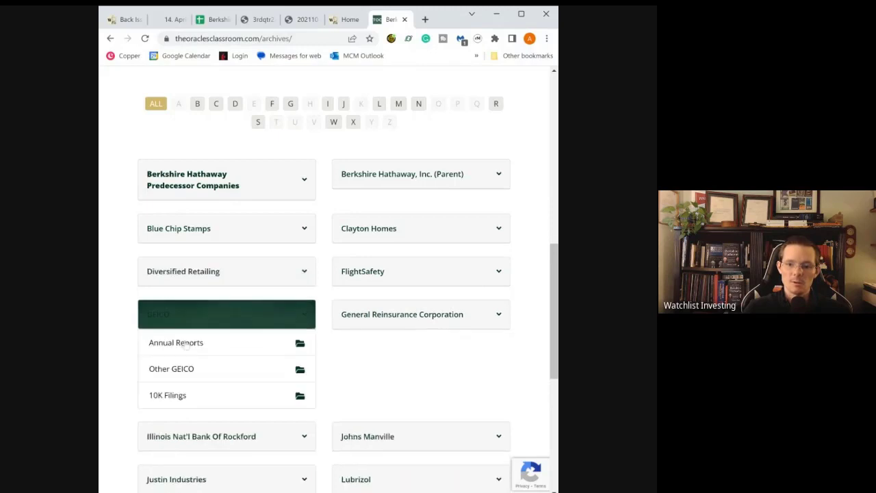
pyautogui.click(195, 348)
pyautogui.scroll(3, 197, 353)
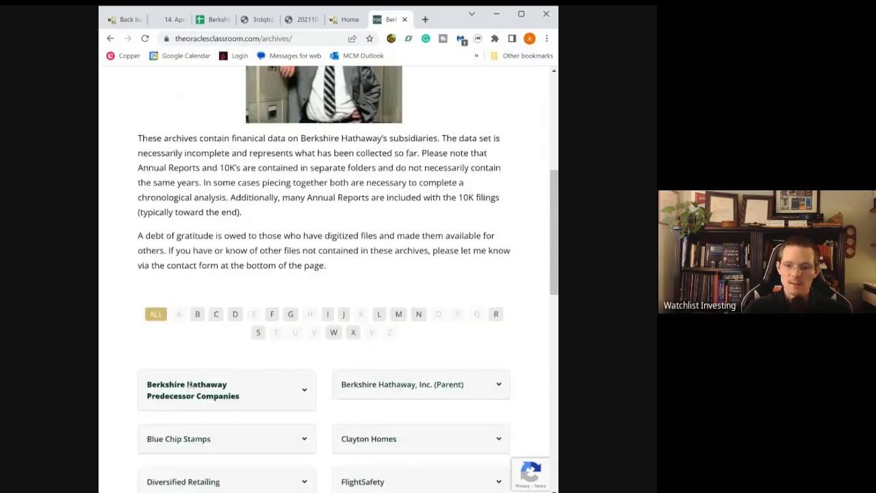
pyautogui.scroll(-4, 197, 353)
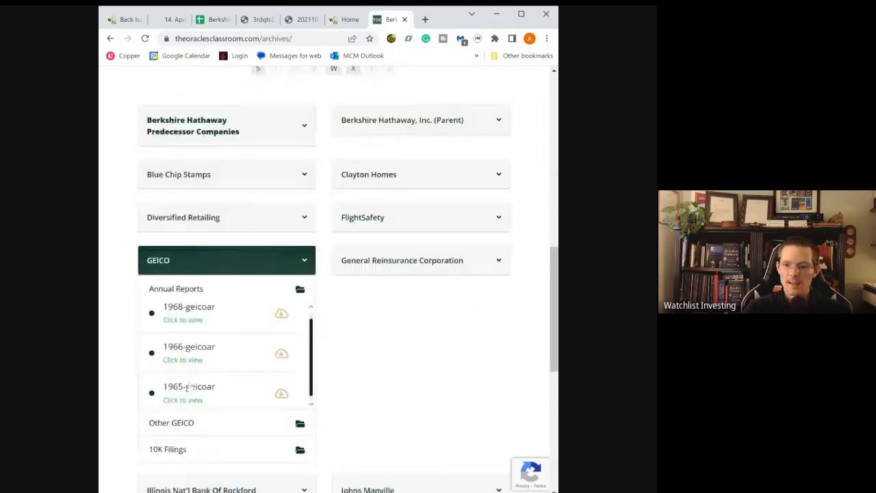
pyautogui.click(233, 267)
# Expand Berkshire Hathaway Predecessor Companies, view the Berkshire Fine Spinning Associates files, and collapse that folder.
pyautogui.click(197, 126)
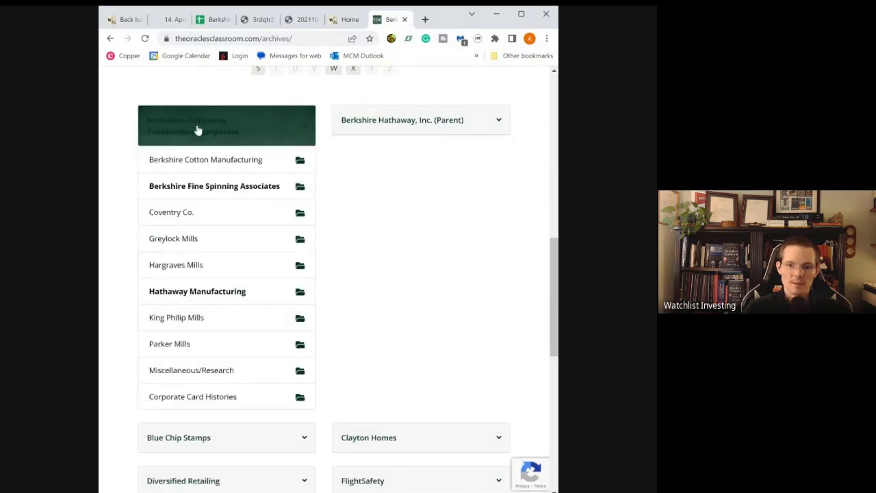
pyautogui.click(202, 194)
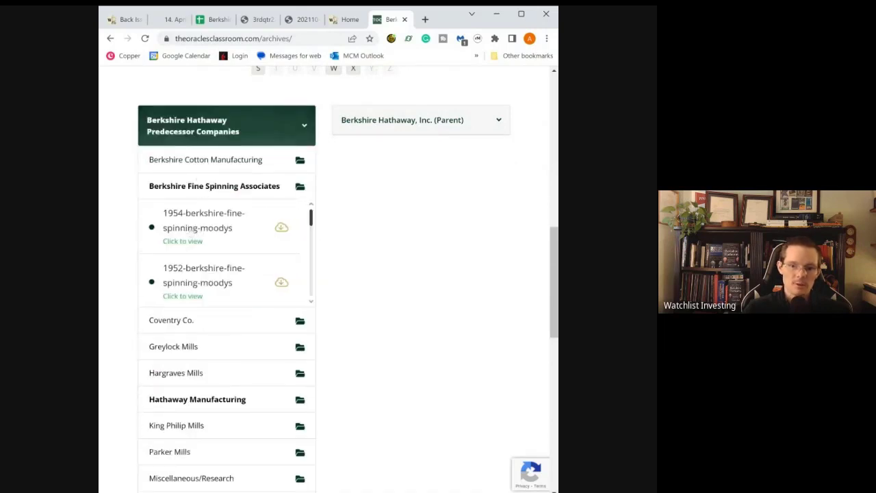
pyautogui.click(209, 190)
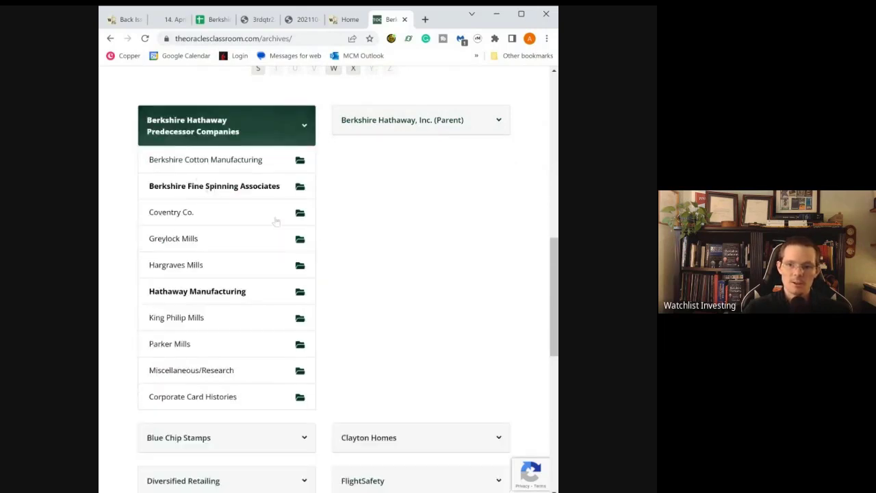
# Collapse the Berkshire Hathaway Predecessor Companies section and look over the list of subsidiary archives and the page introduction.
pyautogui.click(235, 124)
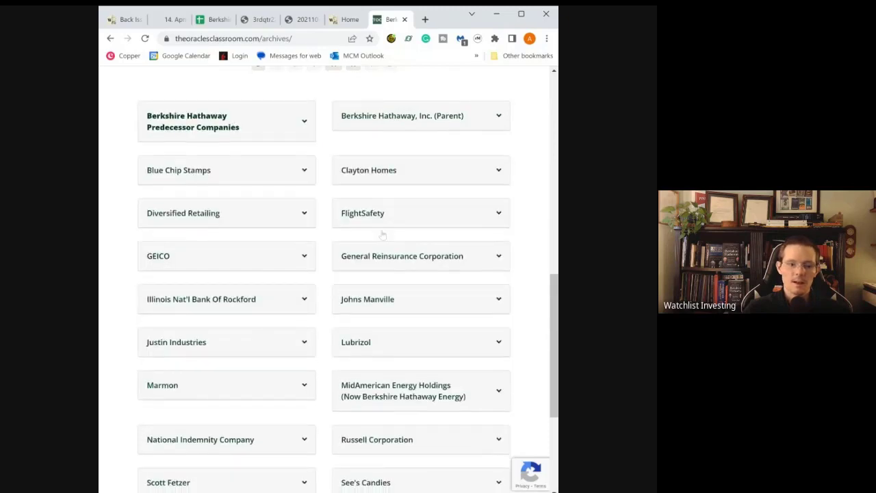
pyautogui.scroll(-3, 383, 234)
pyautogui.scroll(5, 378, 241)
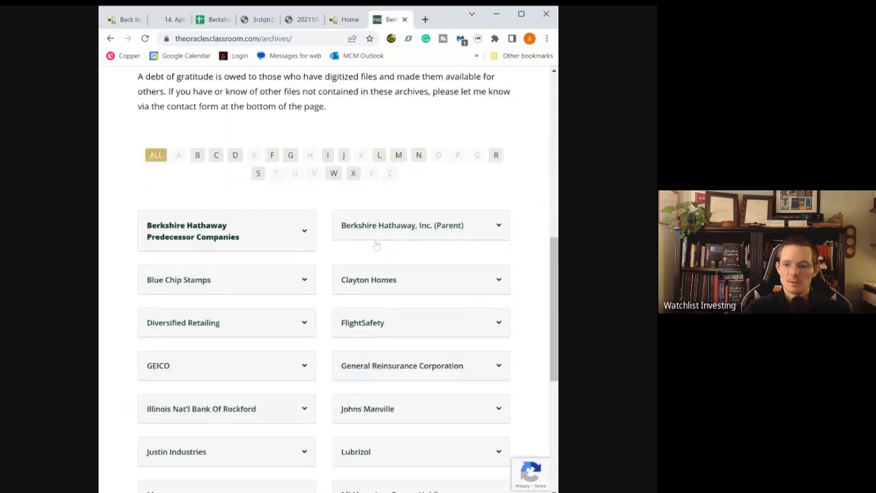
pyautogui.scroll(5, 373, 245)
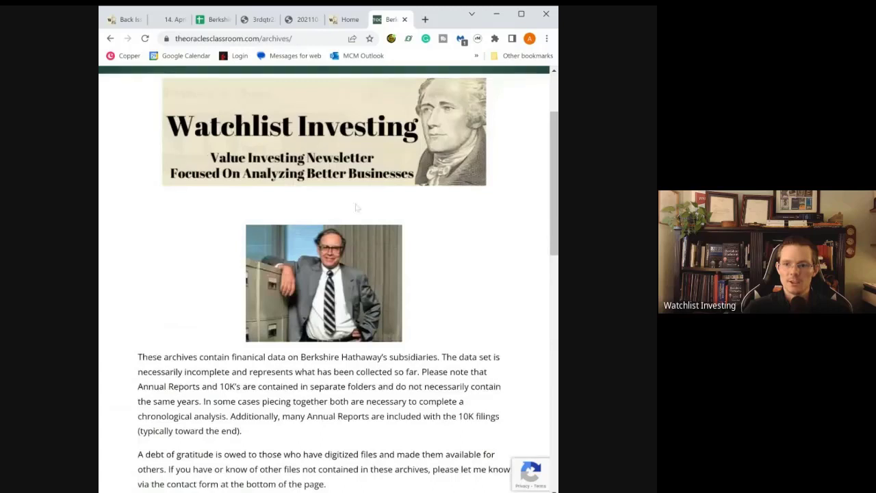
pyautogui.scroll(2, 355, 207)
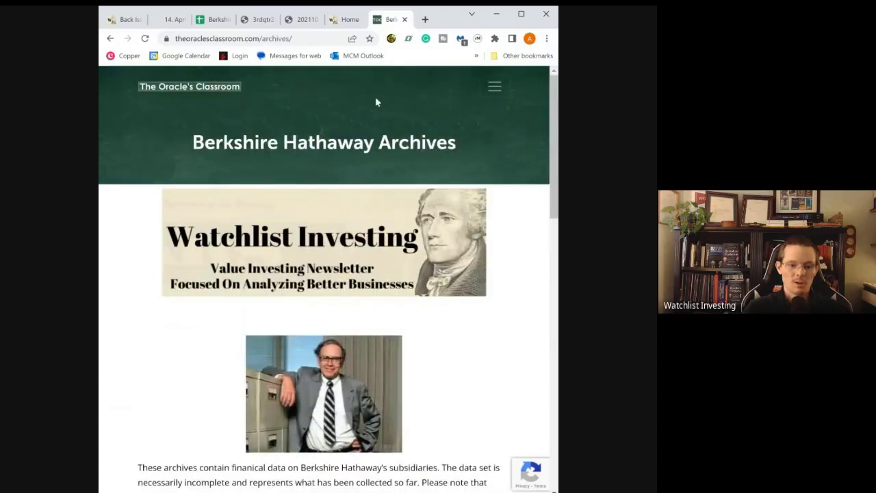
# Open the BRK Book Files & Glossary page and expand Extras & Excel Files to the Main Excel Spreadsheet 200+ Tabs folder's contents.
pyautogui.click(496, 92)
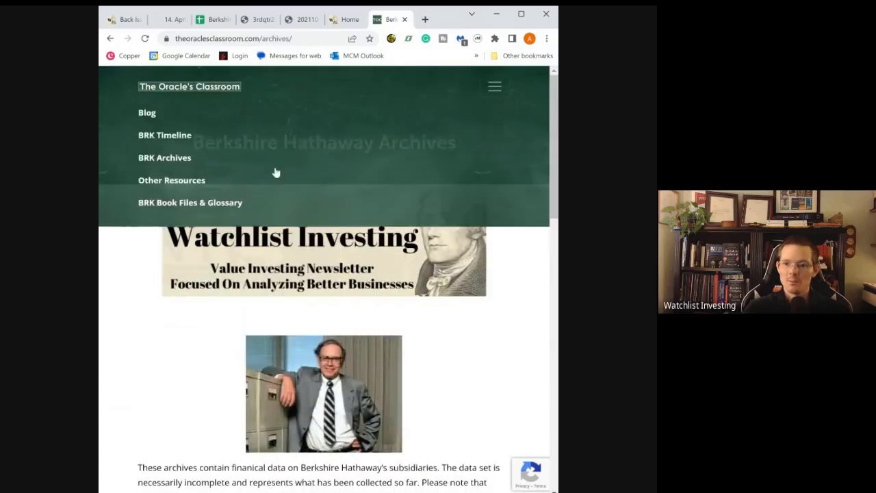
pyautogui.click(162, 203)
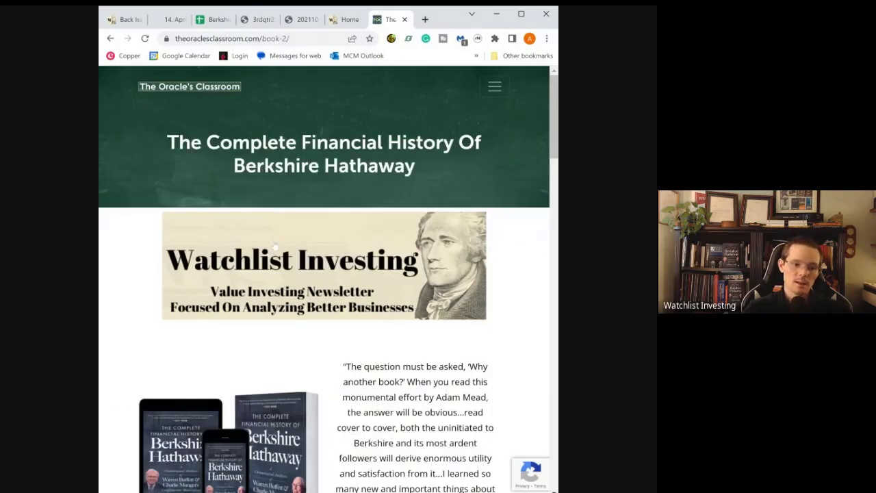
pyautogui.scroll(-10, 273, 247)
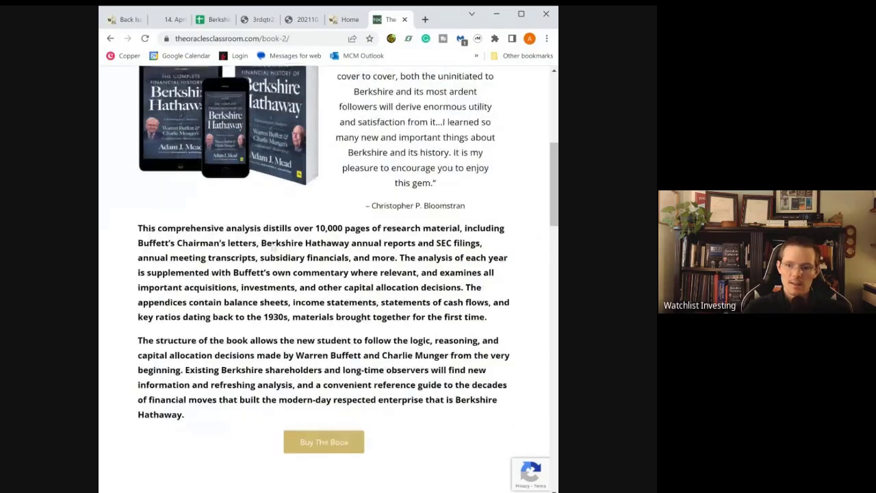
pyautogui.scroll(-1, 237, 294)
pyautogui.click(234, 295)
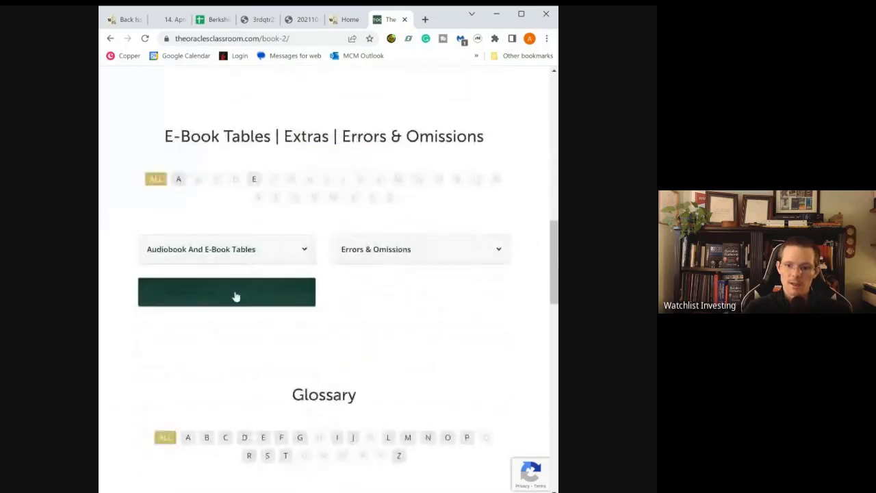
pyautogui.click(231, 320)
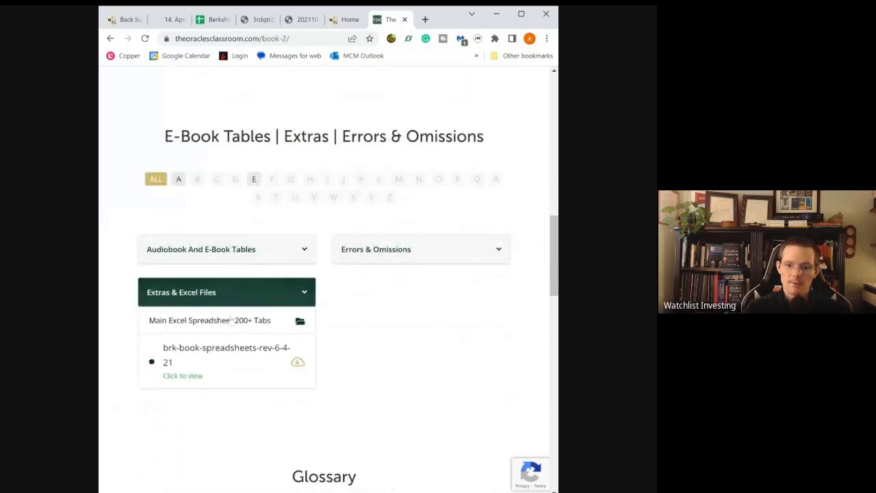
# Download the brk-book-spreadsheets-rev-6-4-21 workbook by continuing past the download block, and open the downloaded file.
pyautogui.click(185, 376)
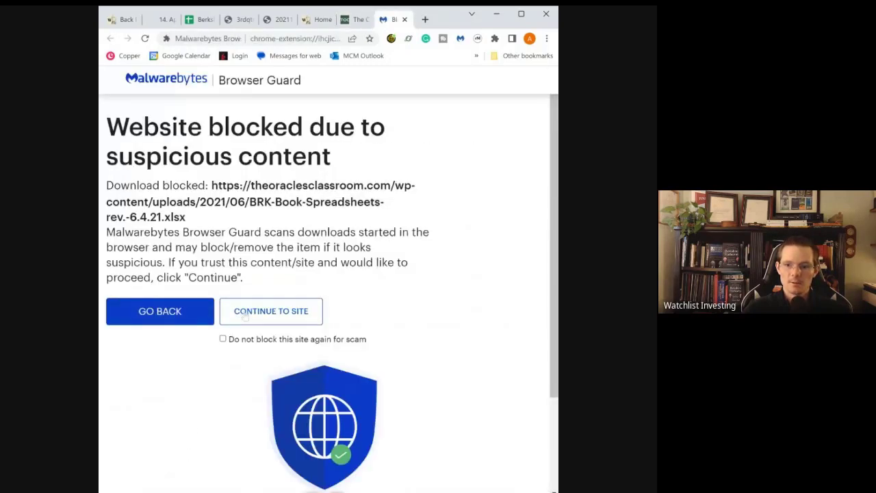
pyautogui.click(245, 312)
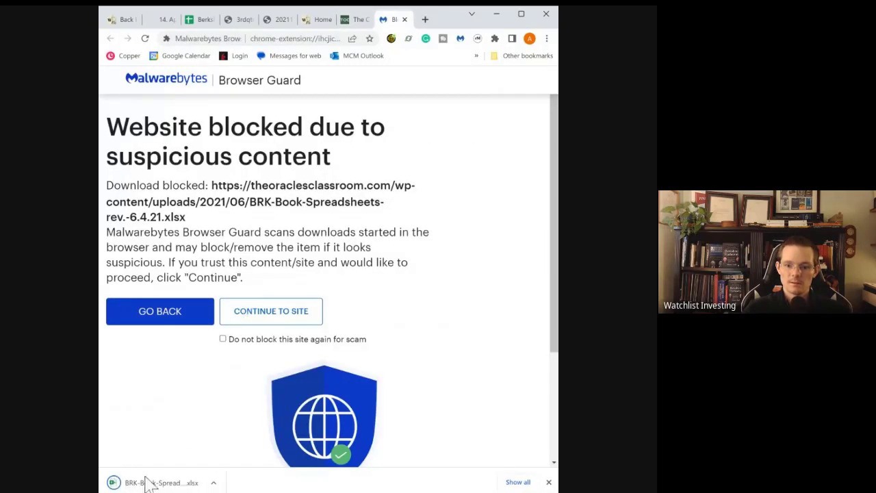
pyautogui.click(150, 483)
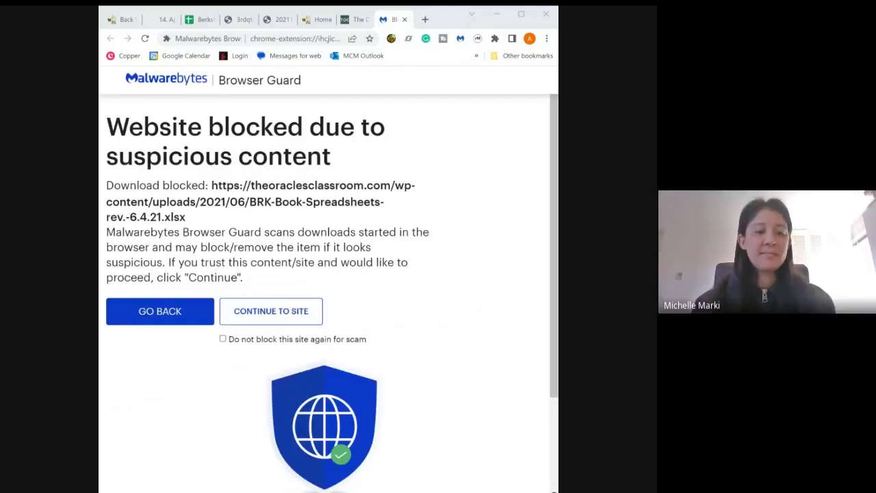
pyautogui.click(346, 28)
pyautogui.click(404, 19)
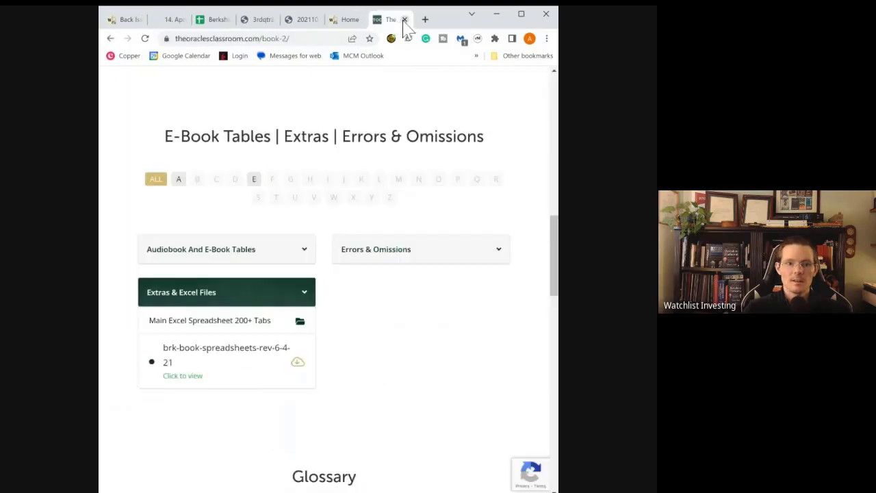
# Collapse the Extras & Excel Files section and view the Glossary terms further down the book page.
pyautogui.click(240, 293)
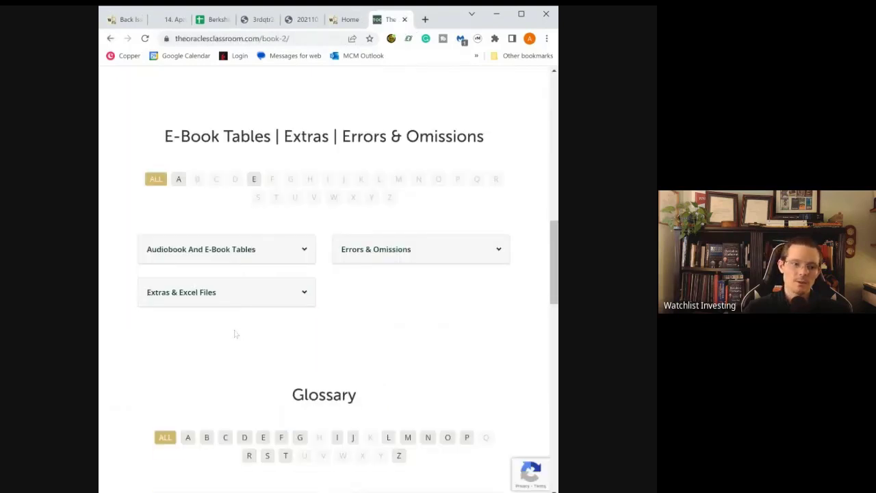
pyautogui.scroll(-2, 219, 332)
pyautogui.scroll(-4, 219, 333)
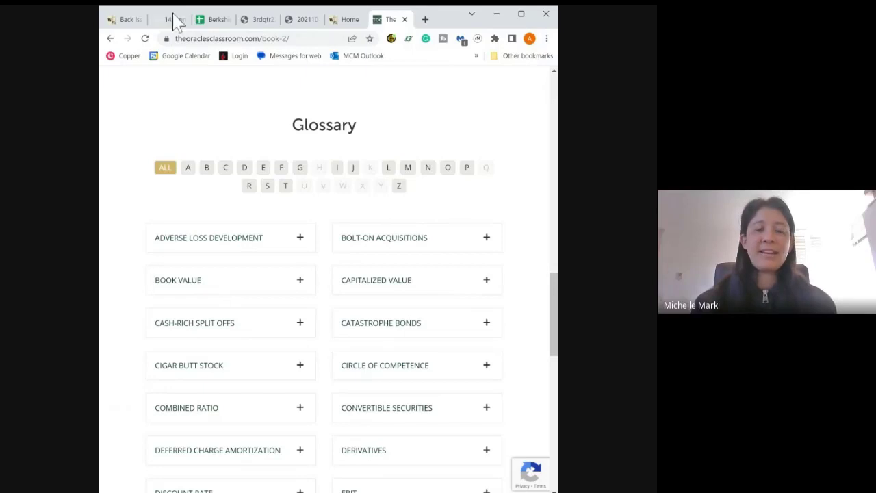
# Return to the Berkshire valuation spreadsheet and view the Overview sheet from its first row.
pyautogui.click(212, 23)
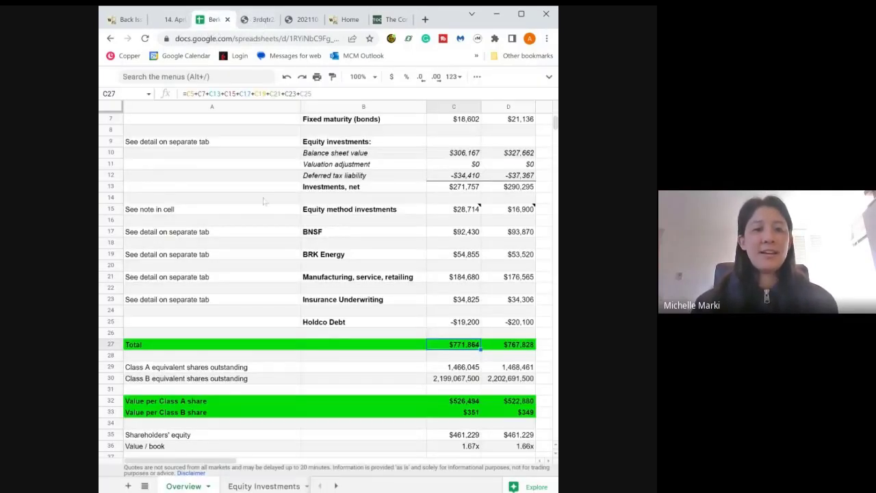
pyautogui.scroll(2, 255, 205)
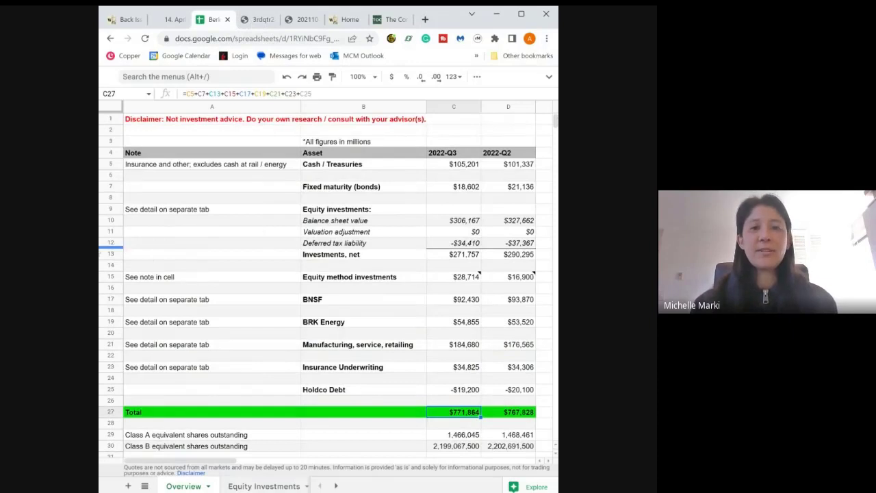